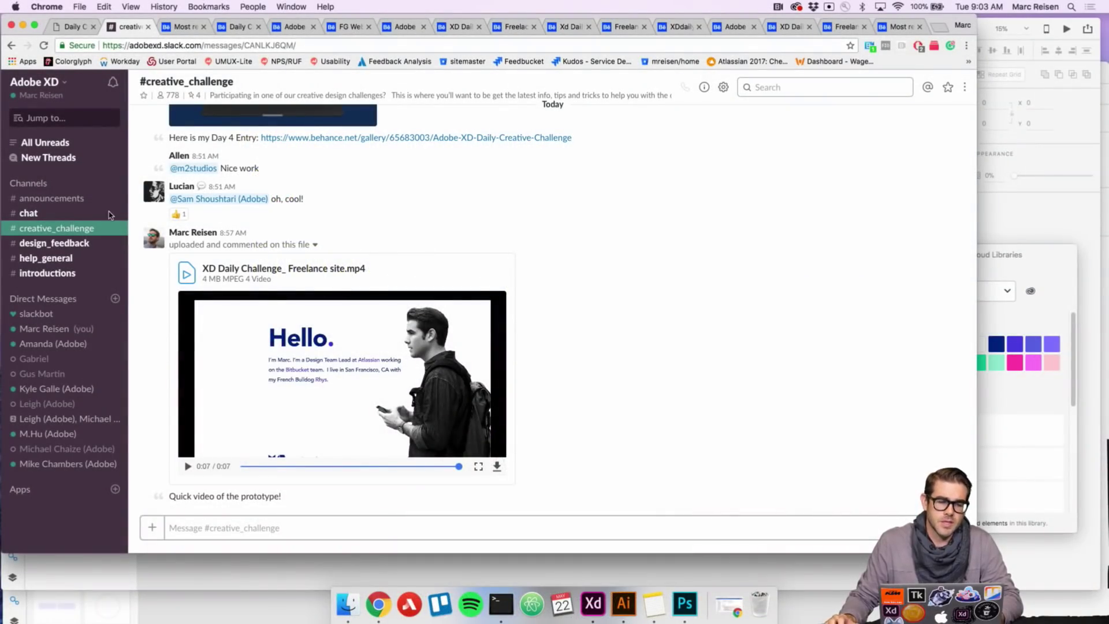
- Review the recent posts in the creative_challenge channel, and view the most recent Behance projects tagged XDDAILYCHALLENGE
scroll(252, 278, up, 6)
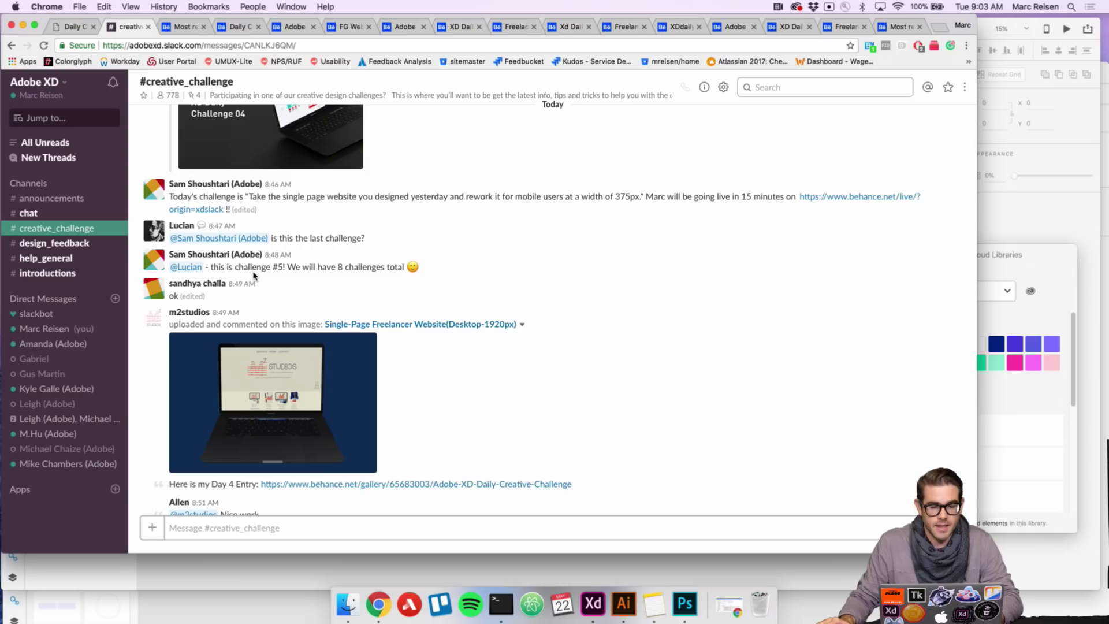
scroll(252, 276, up, 10)
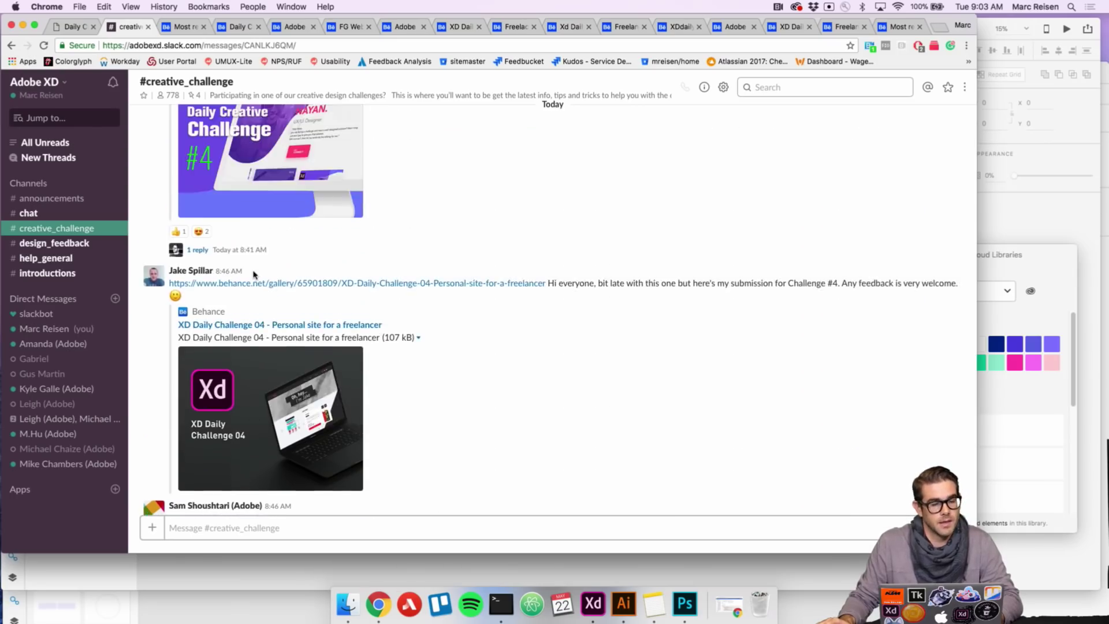
scroll(253, 276, up, 2)
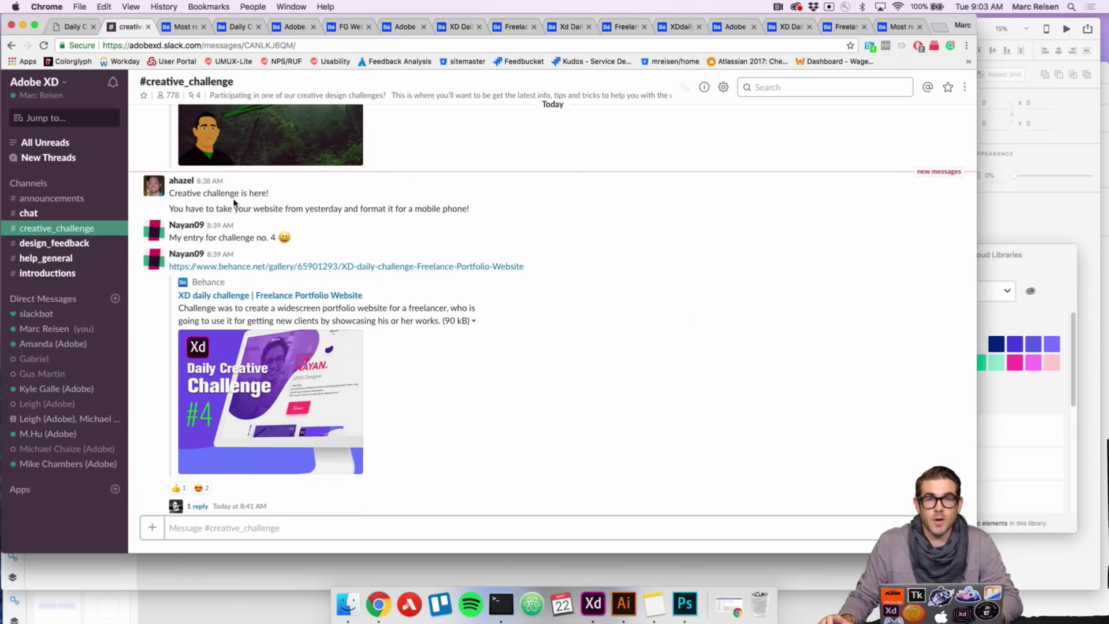
click(180, 27)
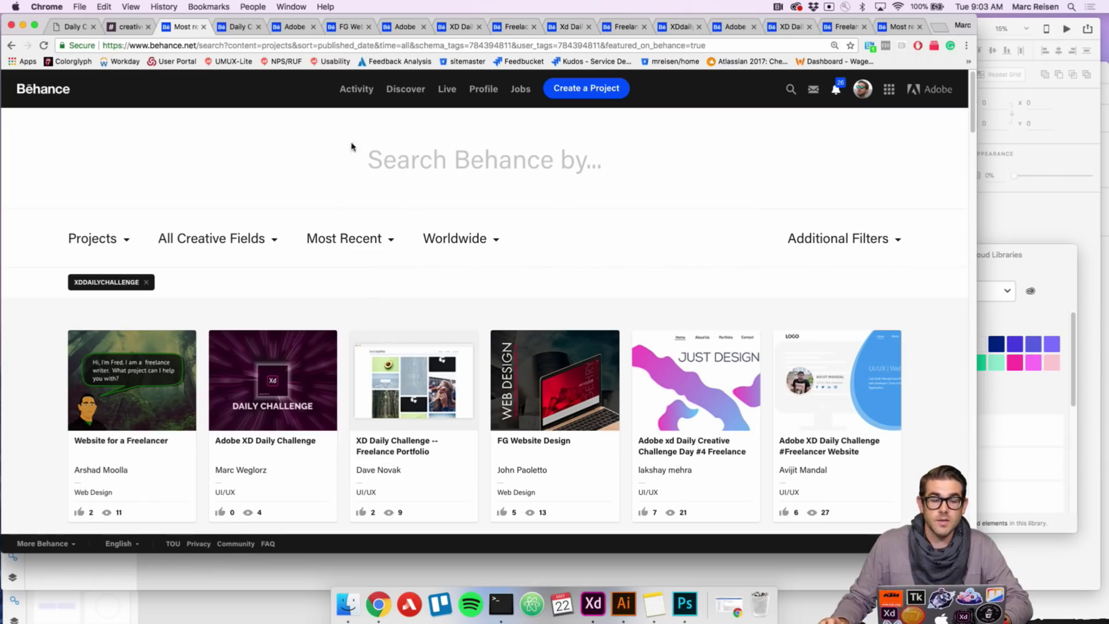
scroll(416, 224, down, 3)
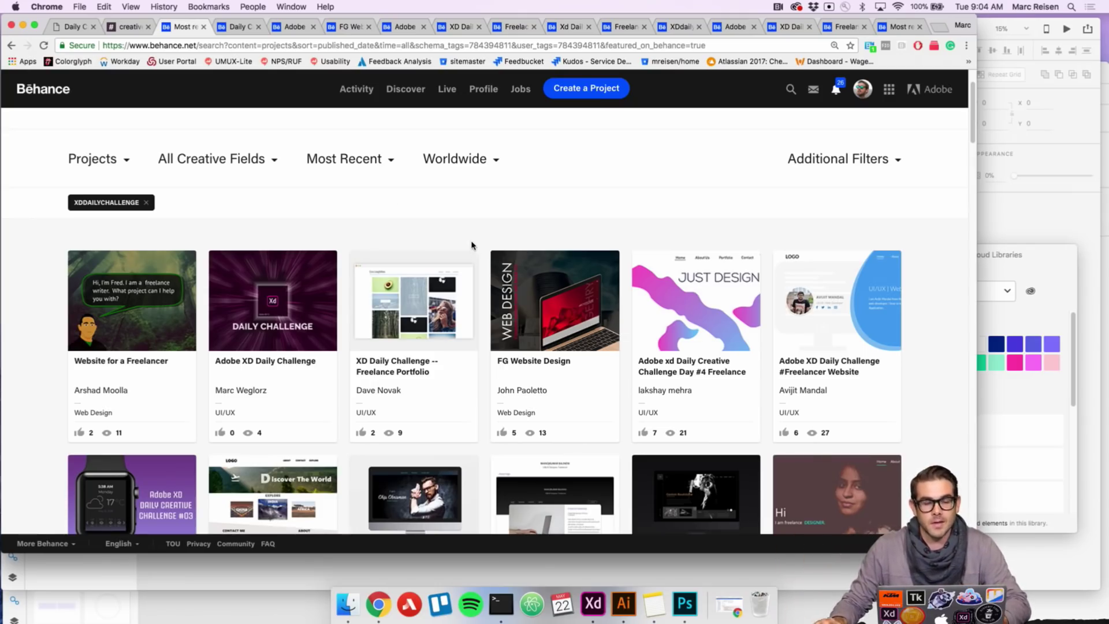
- Open the "Daily Creative Challenge - Adobe XD" project and examine its header, navigation and introduction section
click(236, 27)
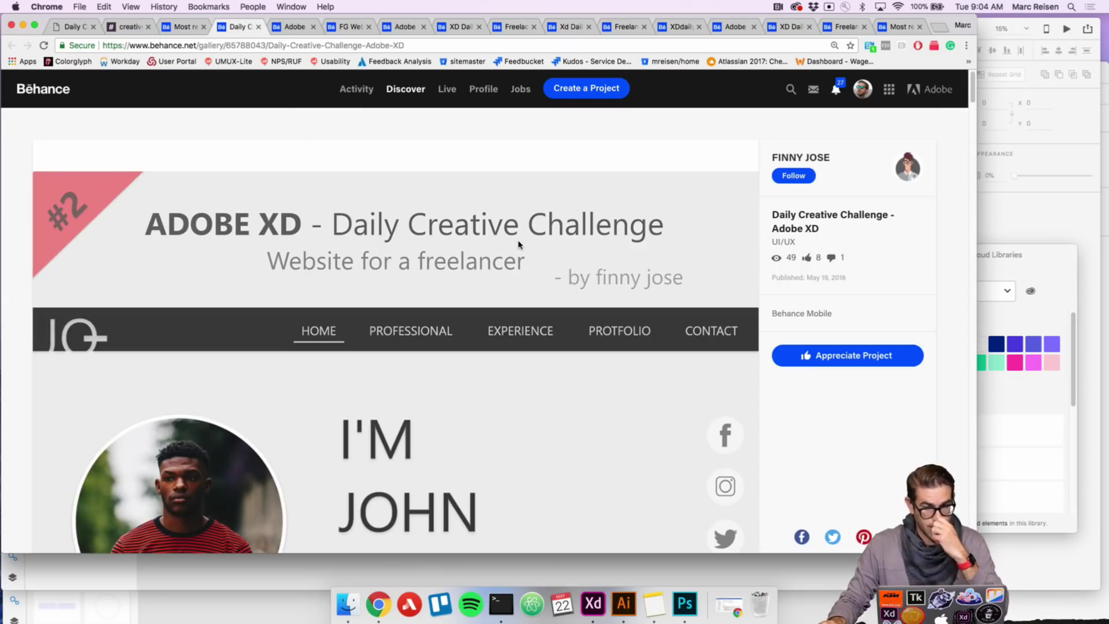
scroll(557, 283, down, 2)
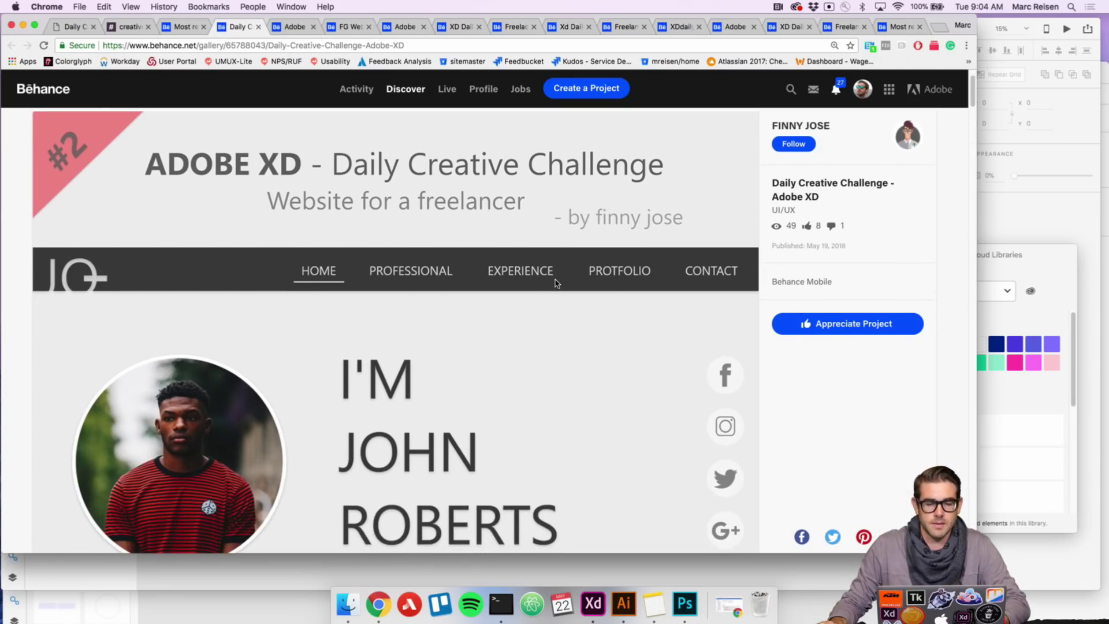
scroll(557, 283, down, 3)
scroll(555, 283, up, 5)
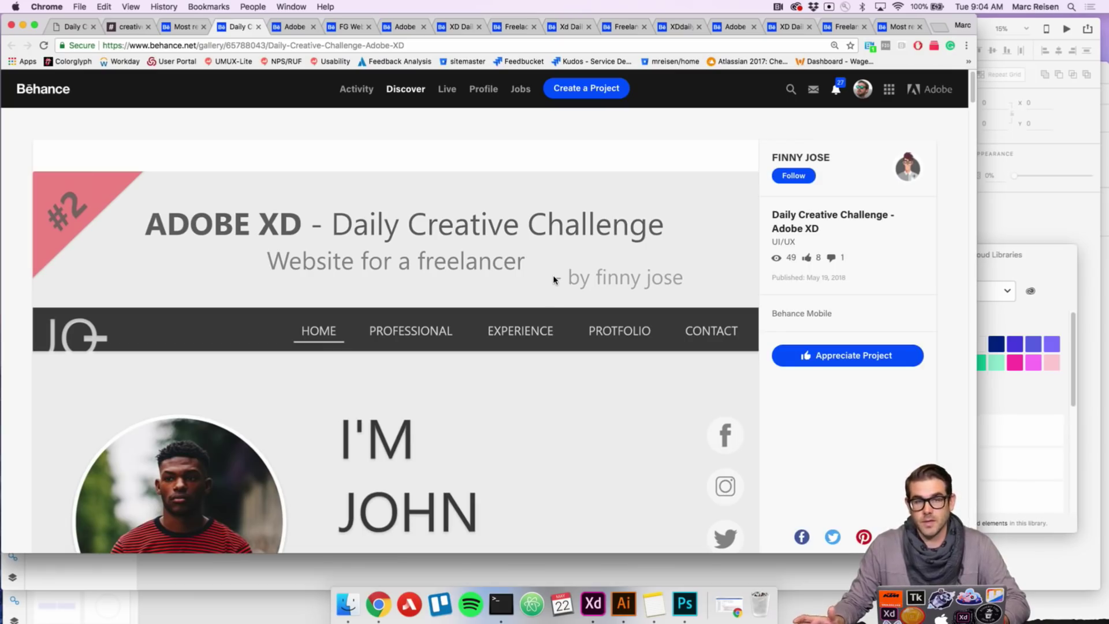
scroll(552, 282, down, 1)
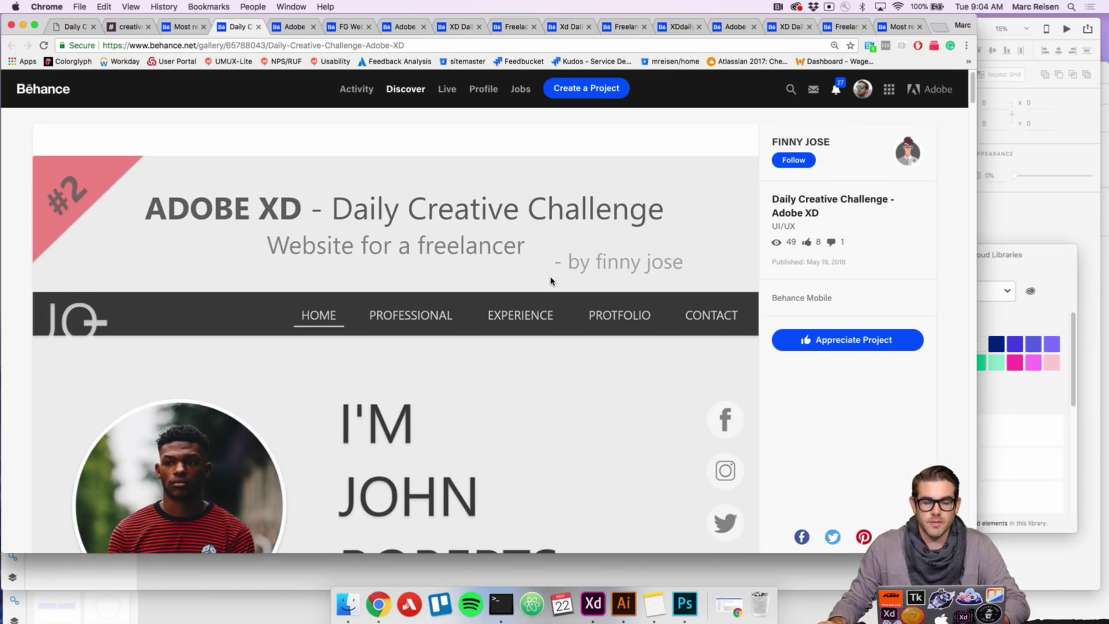
scroll(525, 289, down, 2)
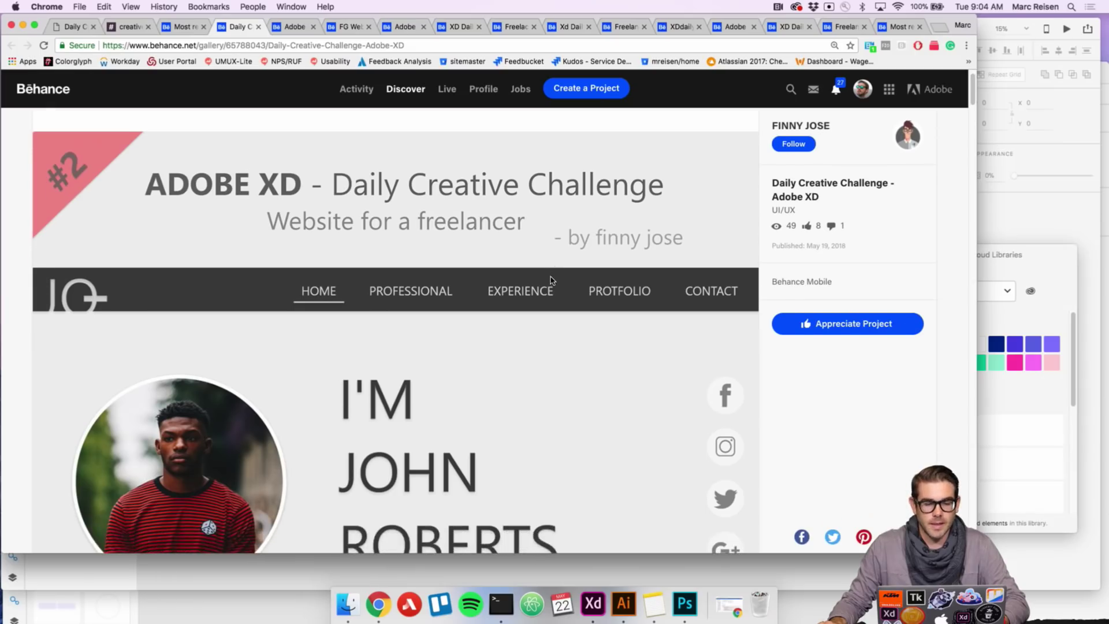
scroll(462, 324, down, 4)
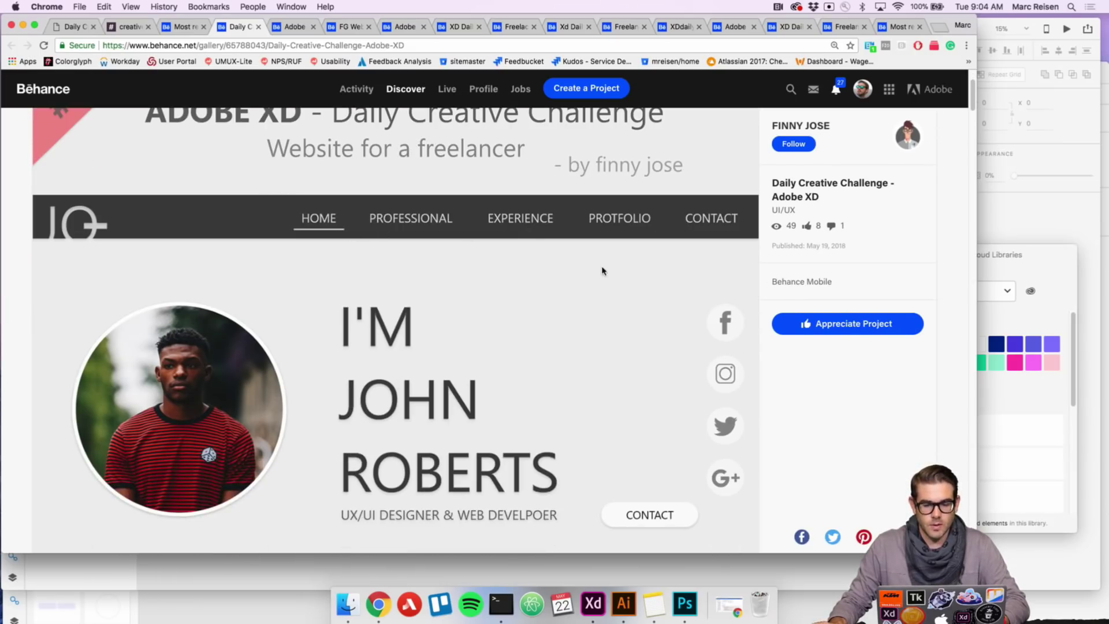
scroll(604, 269, down, 3)
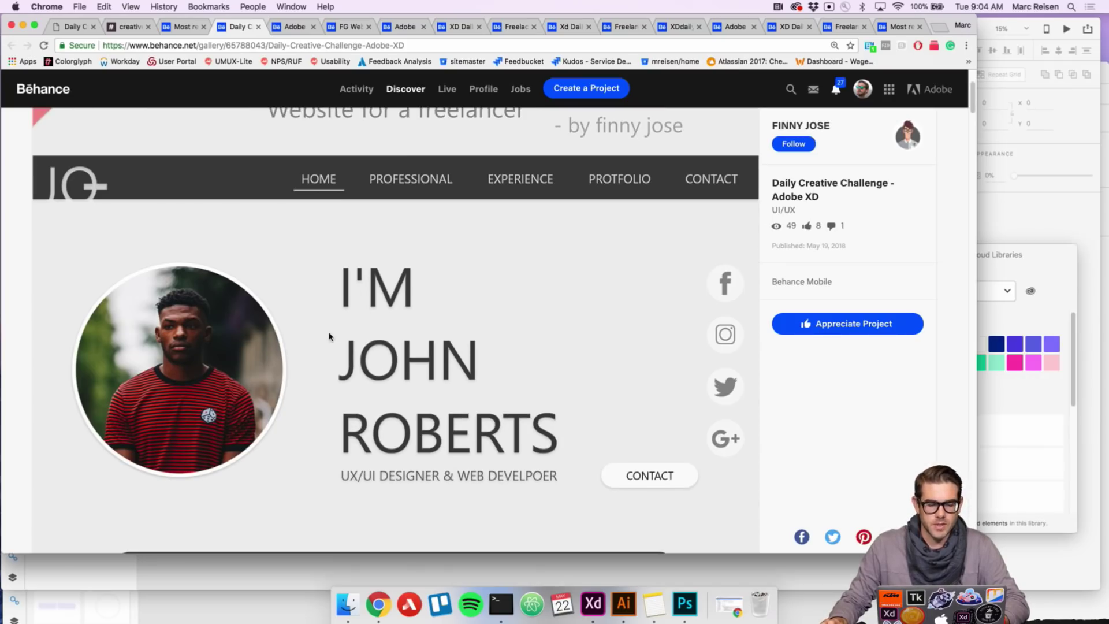
scroll(327, 334, down, 3)
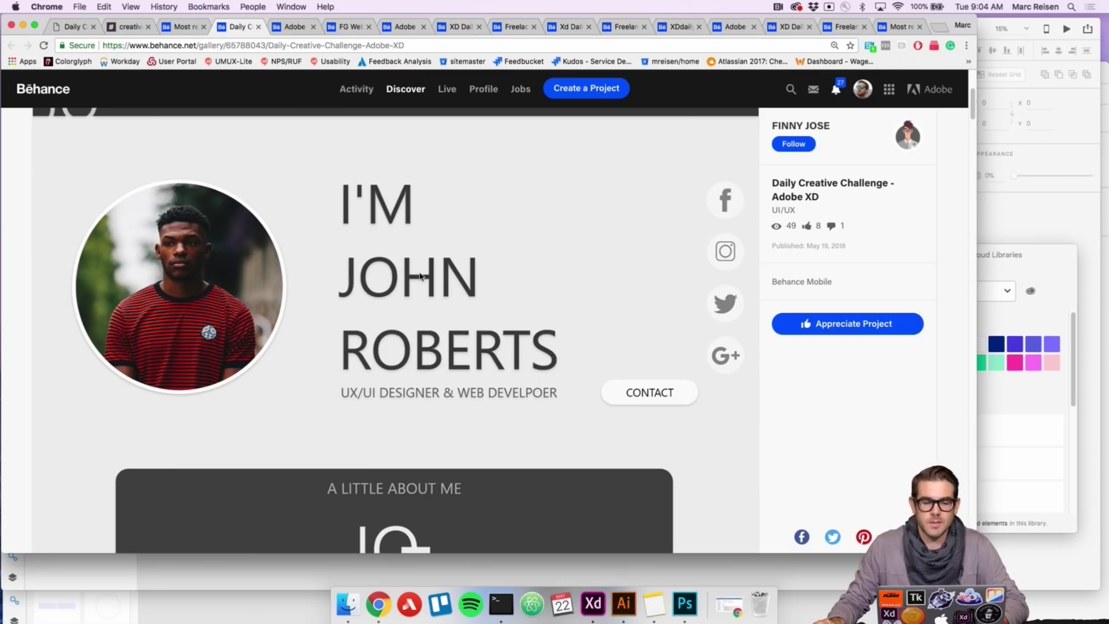
scroll(461, 277, down, 1)
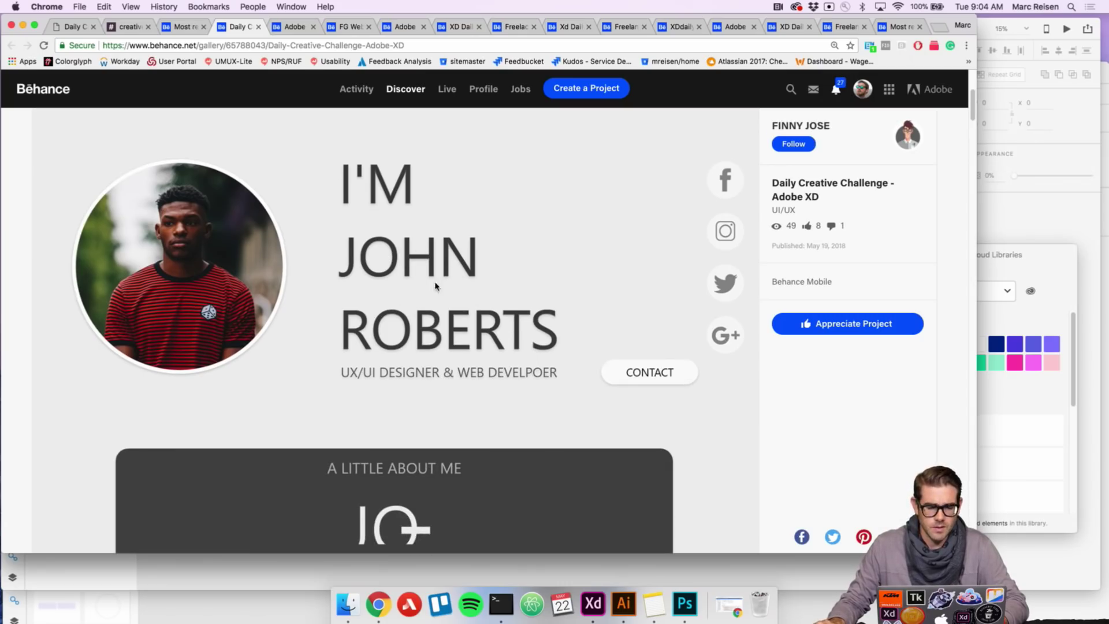
- Examine the "A Little About Me" section and the "Professional" software skill bars of the freelancer website
scroll(456, 297, down, 5)
scroll(456, 298, up, 3)
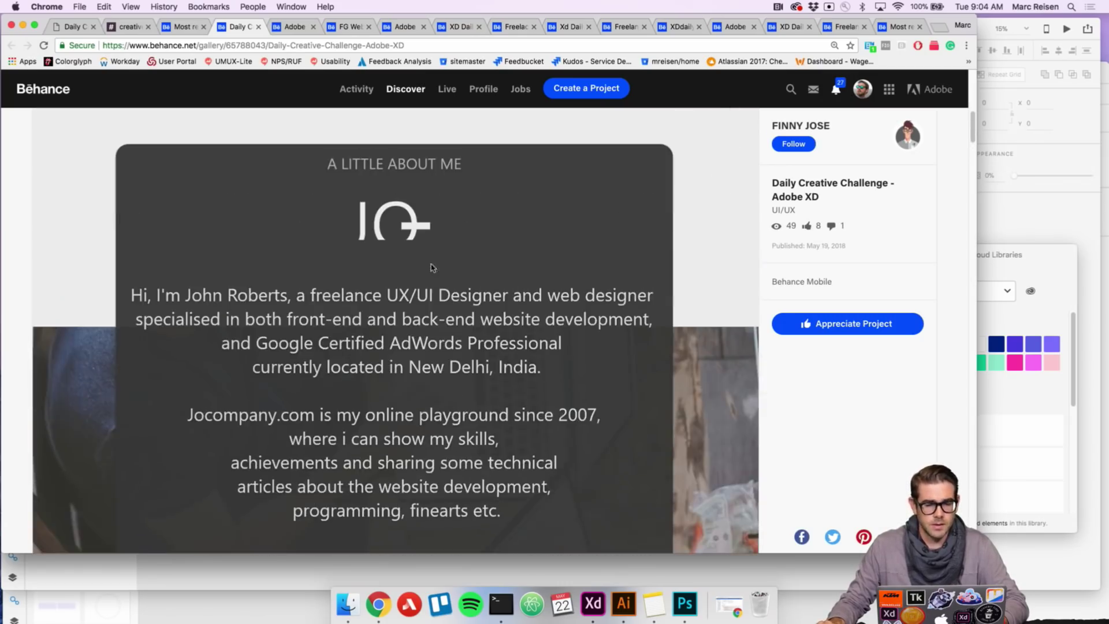
scroll(478, 242, down, 1)
scroll(479, 242, down, 4)
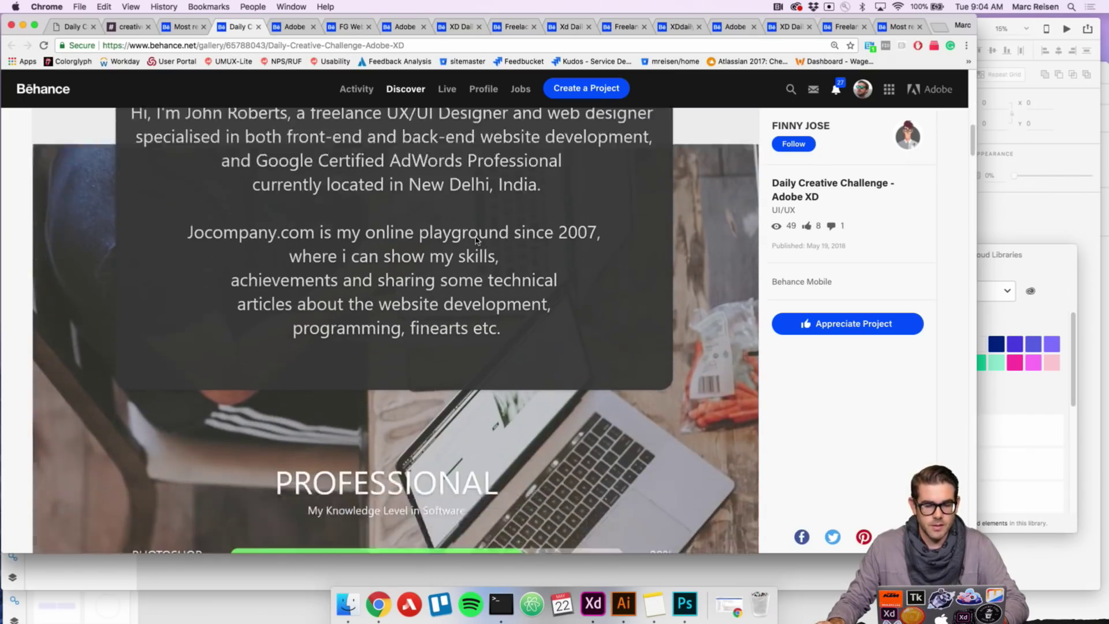
scroll(601, 243, up, 4)
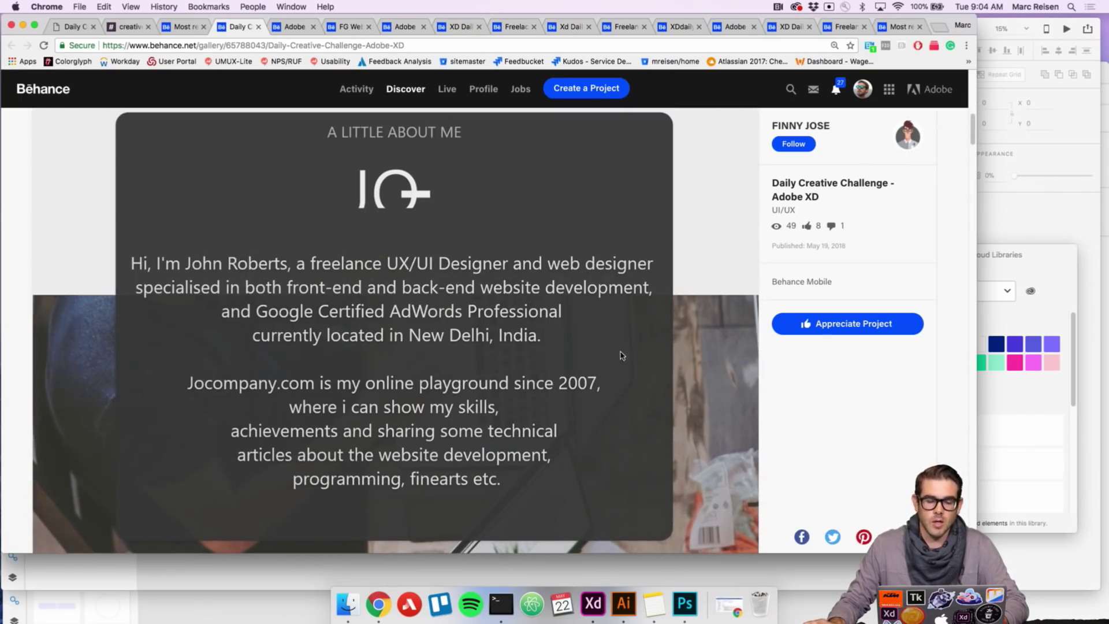
scroll(629, 358, down, 5)
scroll(614, 374, down, 2)
scroll(614, 375, down, 3)
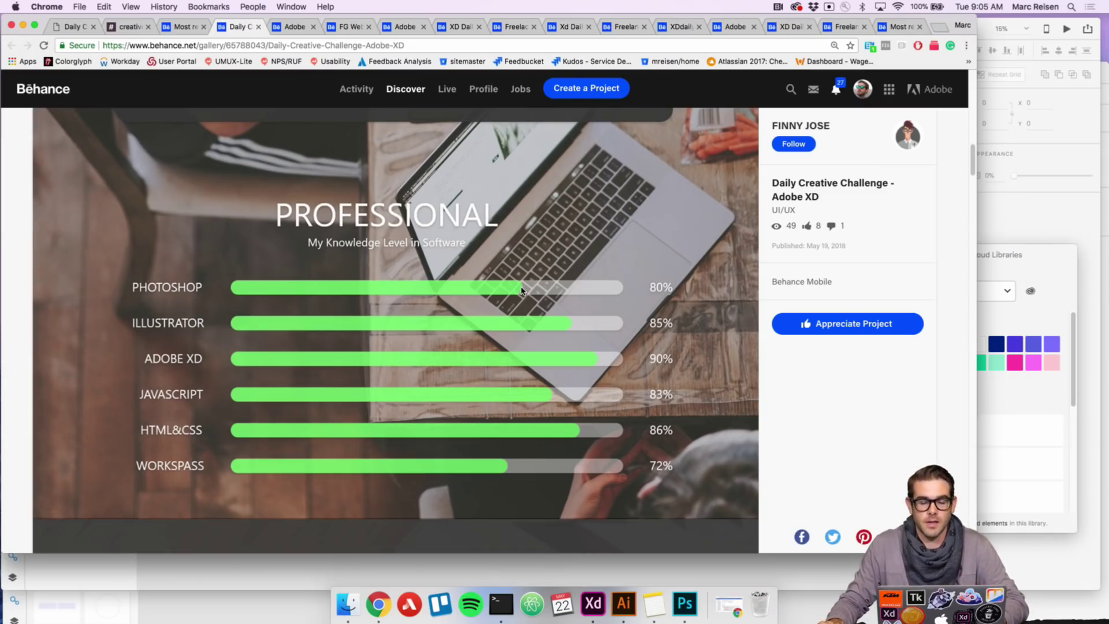
- Examine the website's Experience timeline and Portfolio section, and appreciate the project
scroll(520, 290, down, 7)
scroll(520, 289, up, 1)
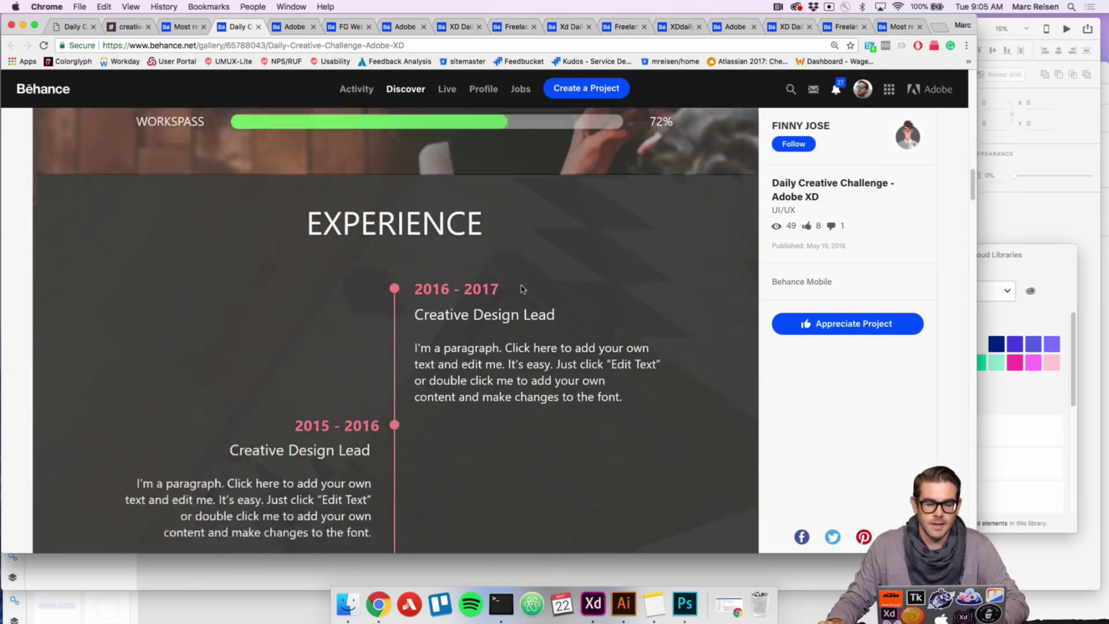
scroll(491, 255, down, 3)
scroll(438, 231, up, 1)
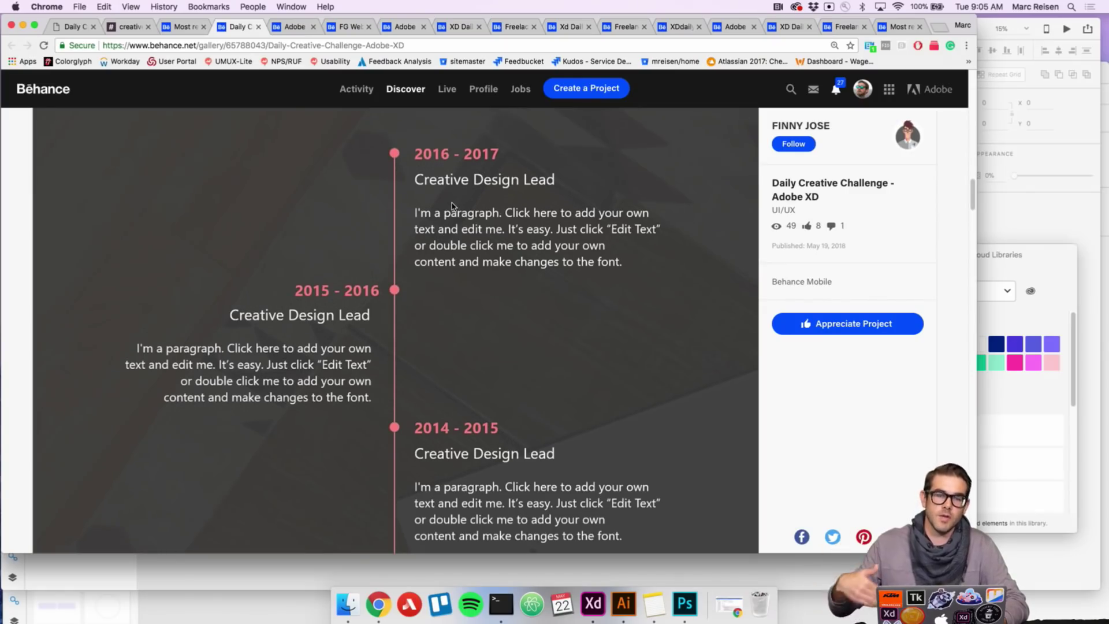
scroll(454, 208, down, 5)
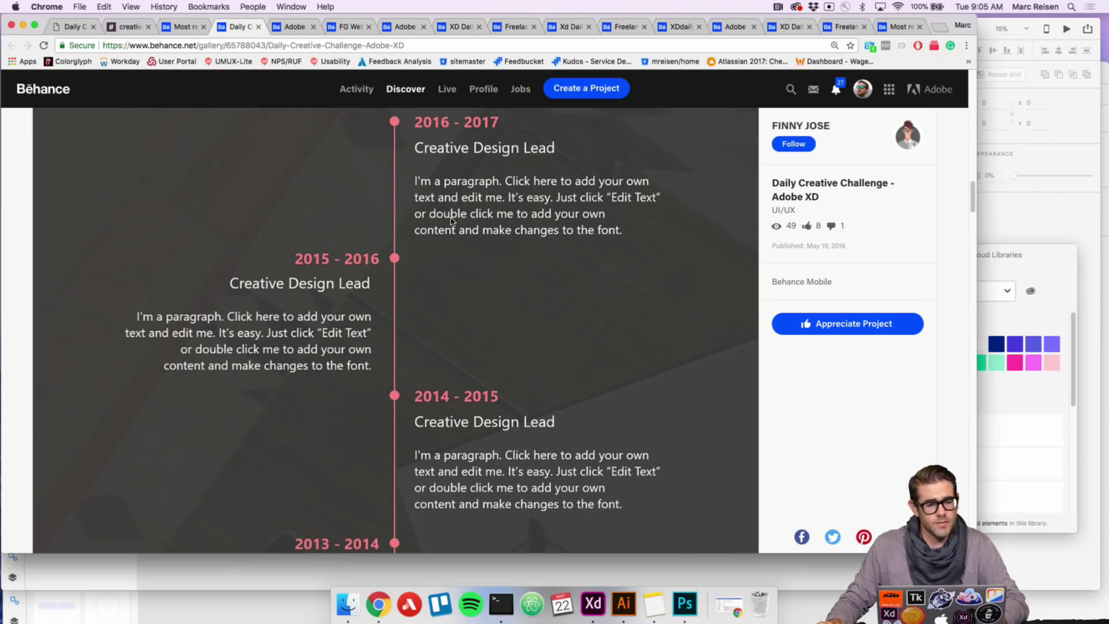
scroll(471, 226, down, 10)
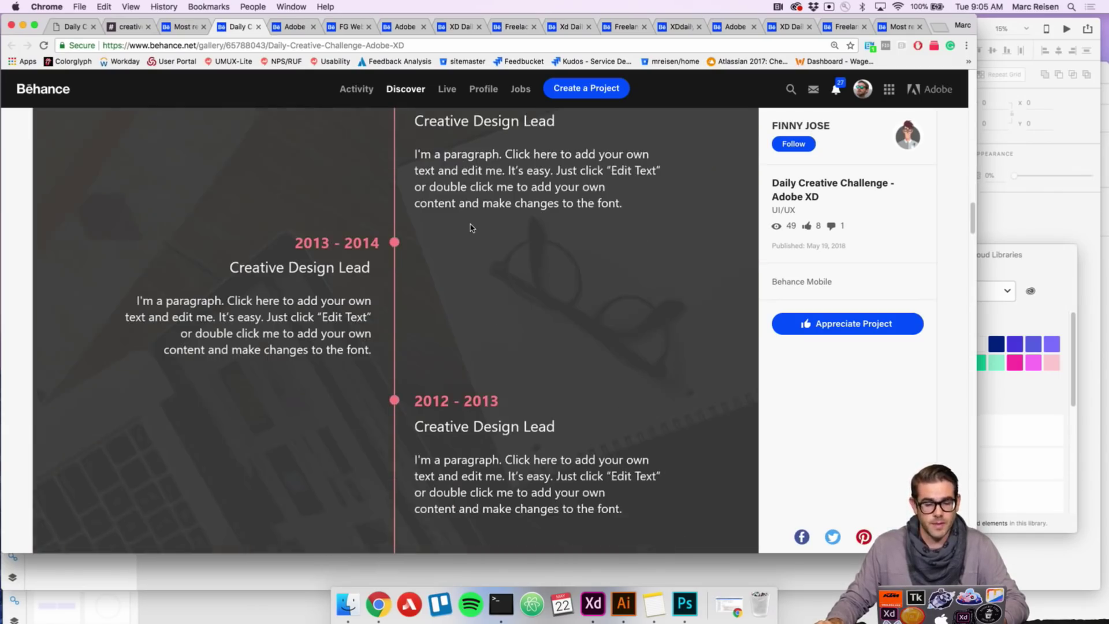
scroll(471, 229, down, 10)
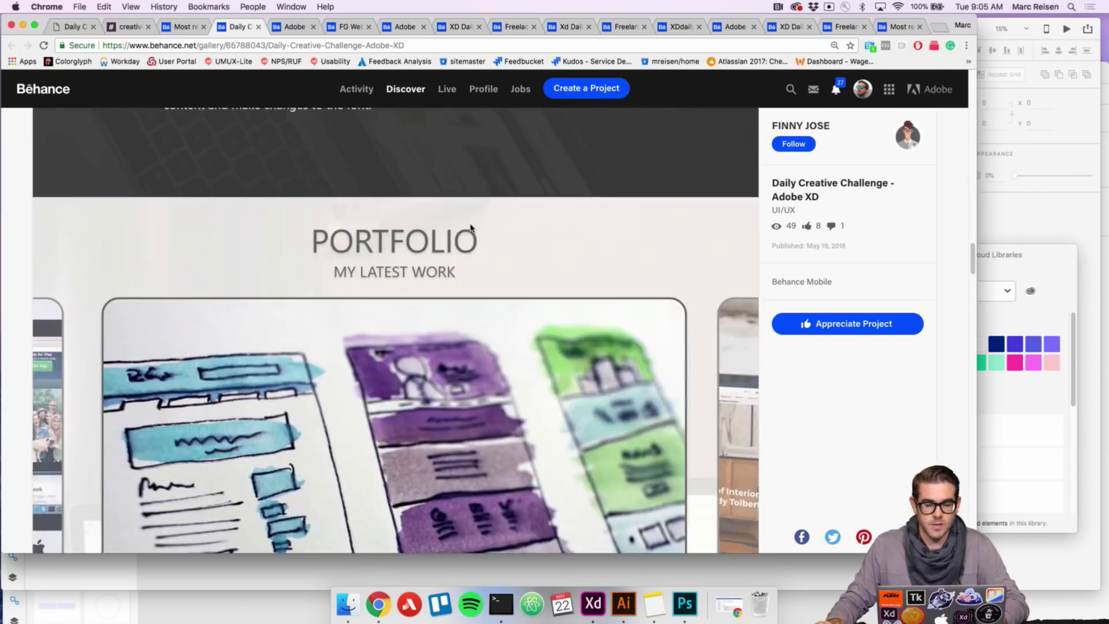
scroll(509, 287, down, 3)
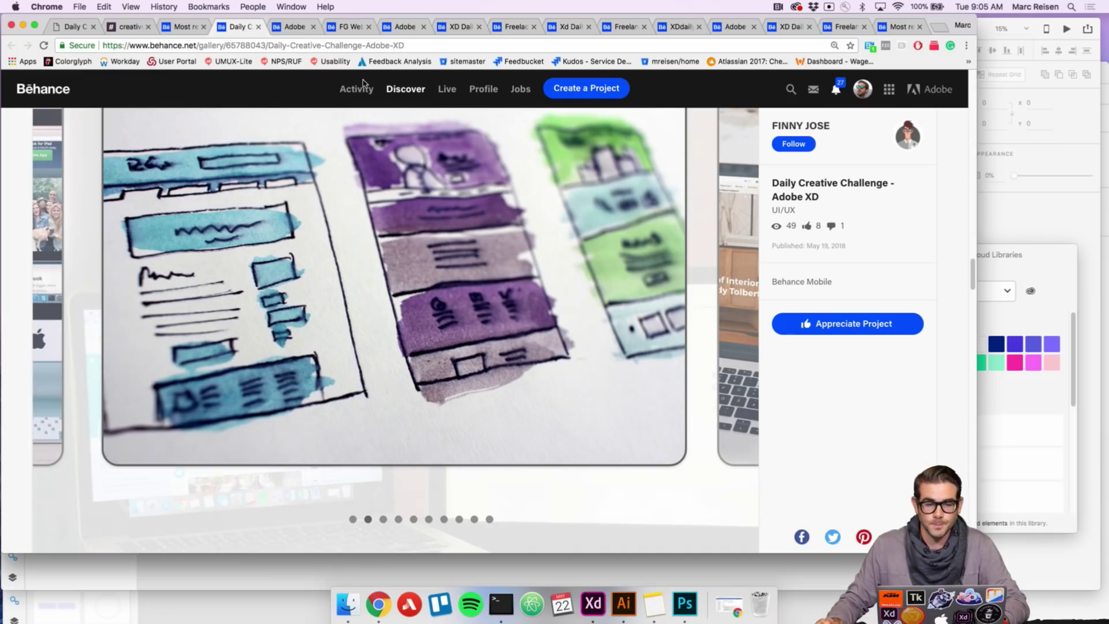
click(854, 325)
- Open the "Adobe xd Daily Creative Challenge Day #4 Freelance Site" project and examine its "Just Design" home page
click(299, 30)
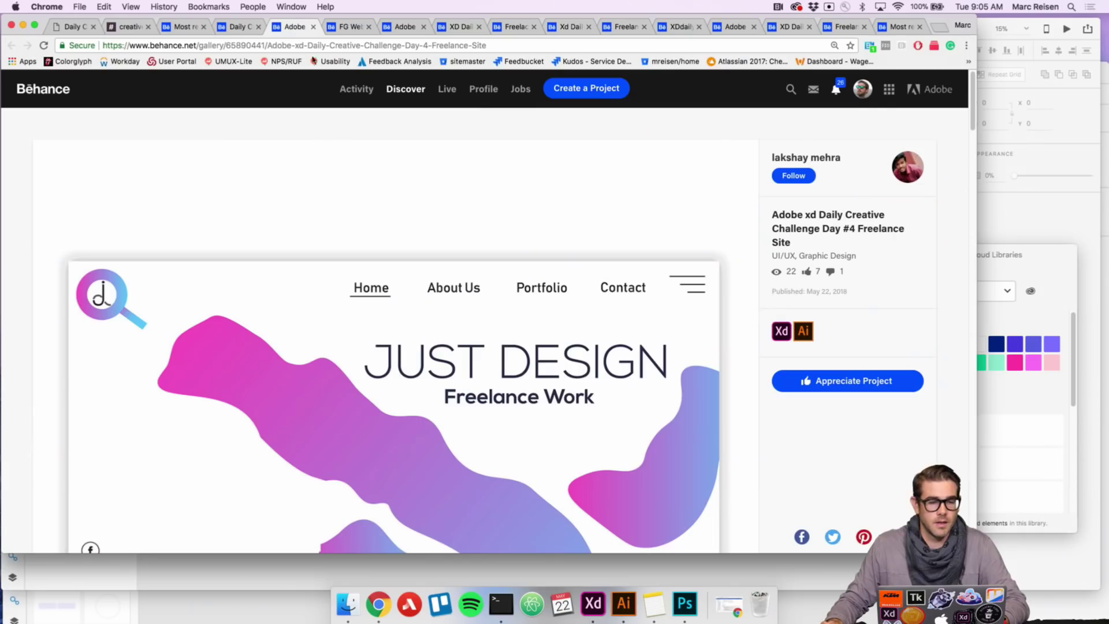
scroll(565, 212, down, 3)
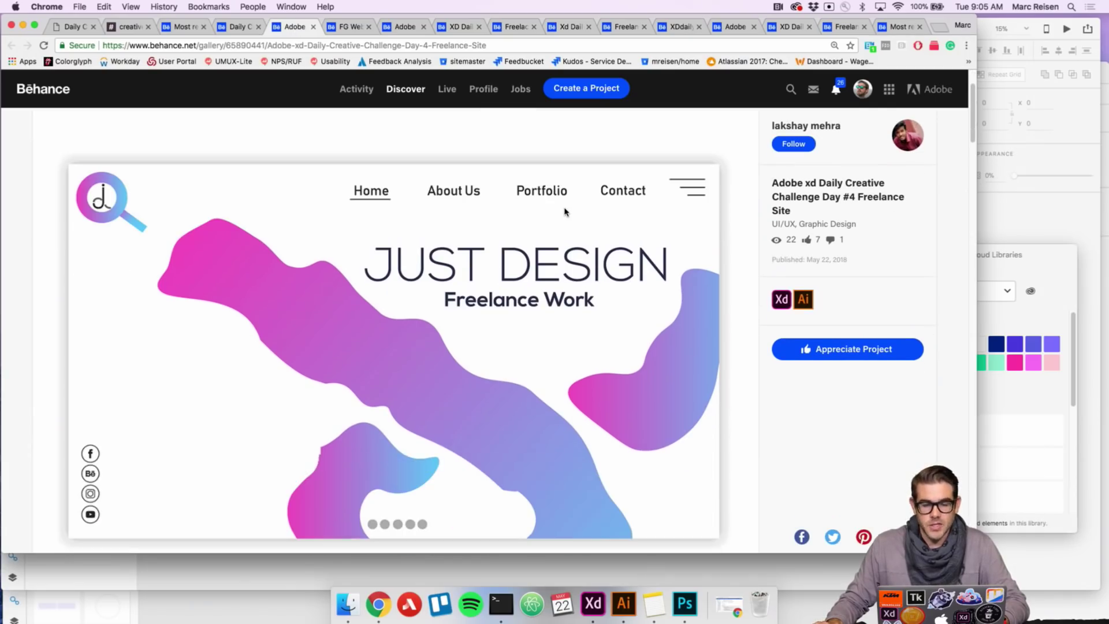
scroll(564, 211, down, 3)
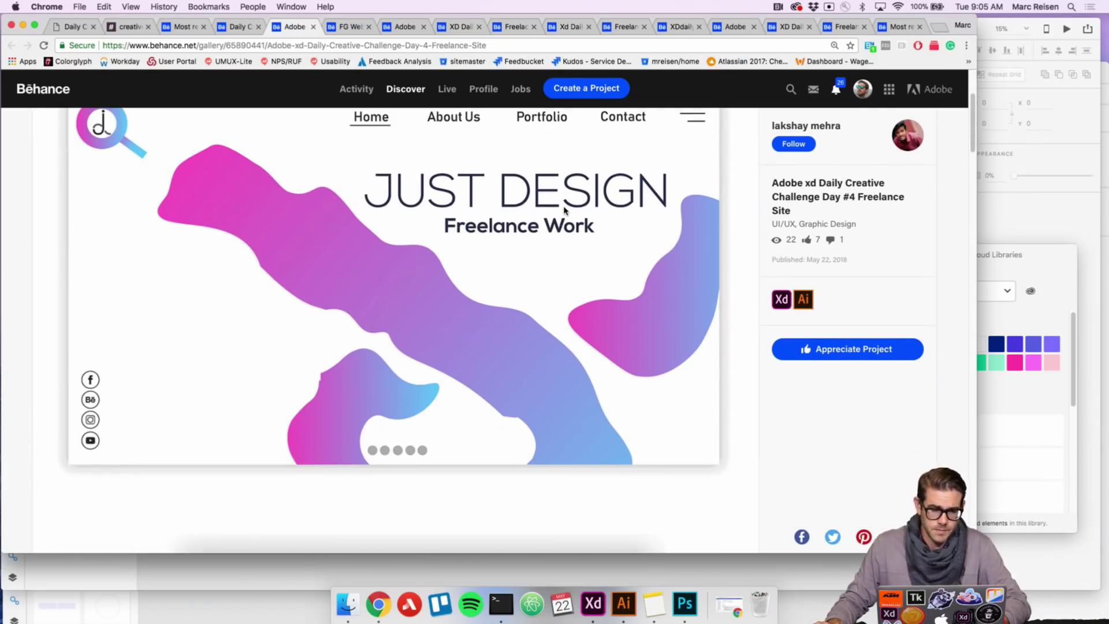
scroll(423, 217, up, 1)
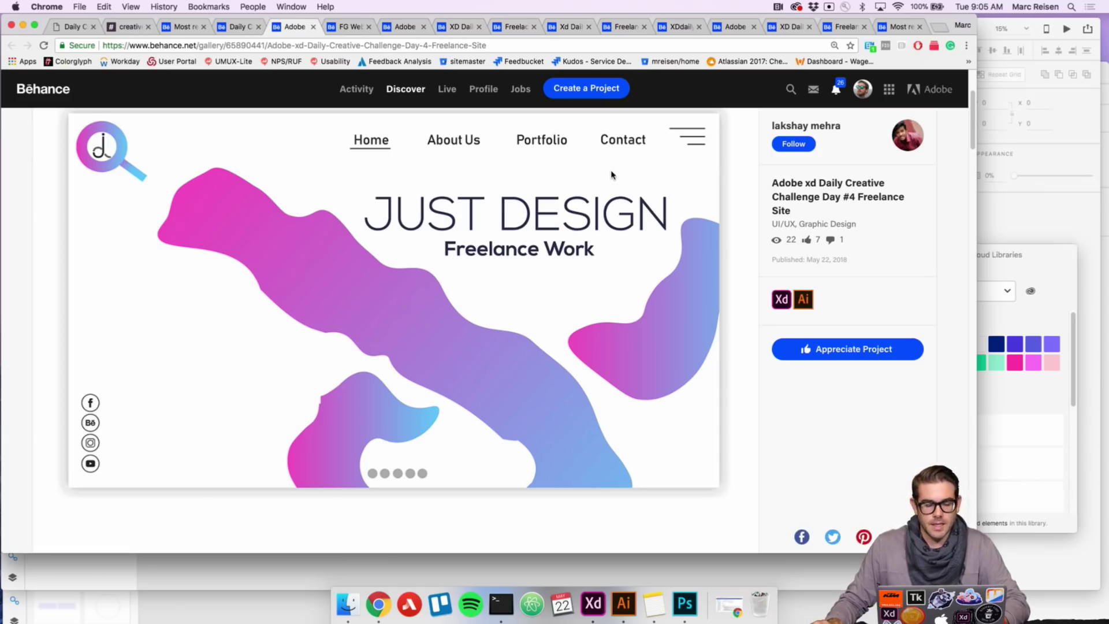
scroll(613, 174, down, 2)
scroll(613, 174, down, 3)
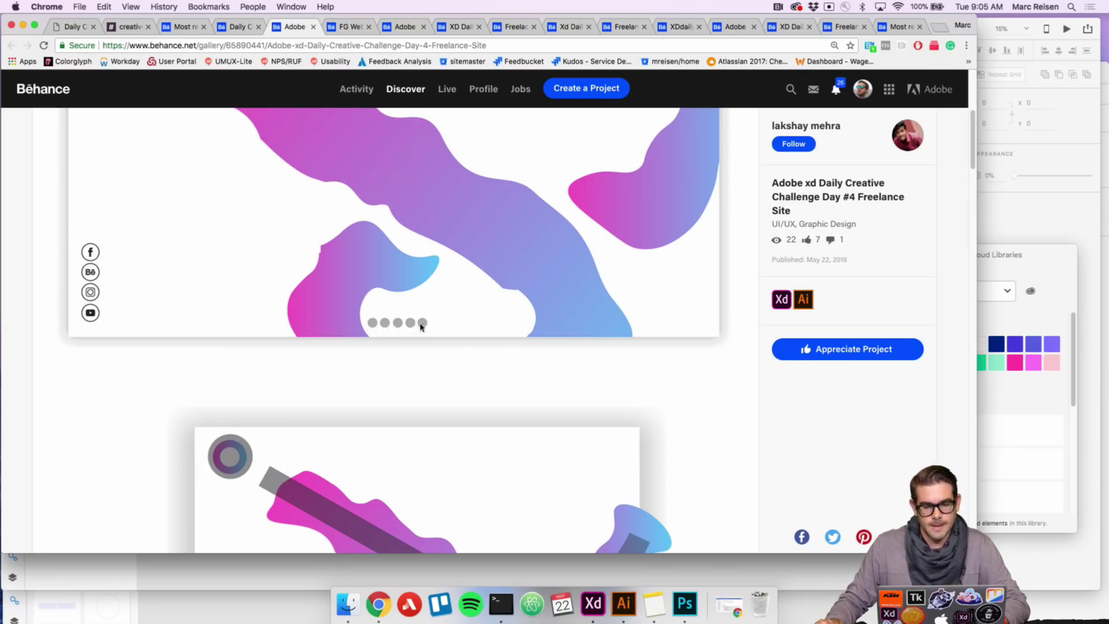
- Examine the project's design exploration, logo construction with its colours, and laptop mockup
scroll(421, 321, down, 10)
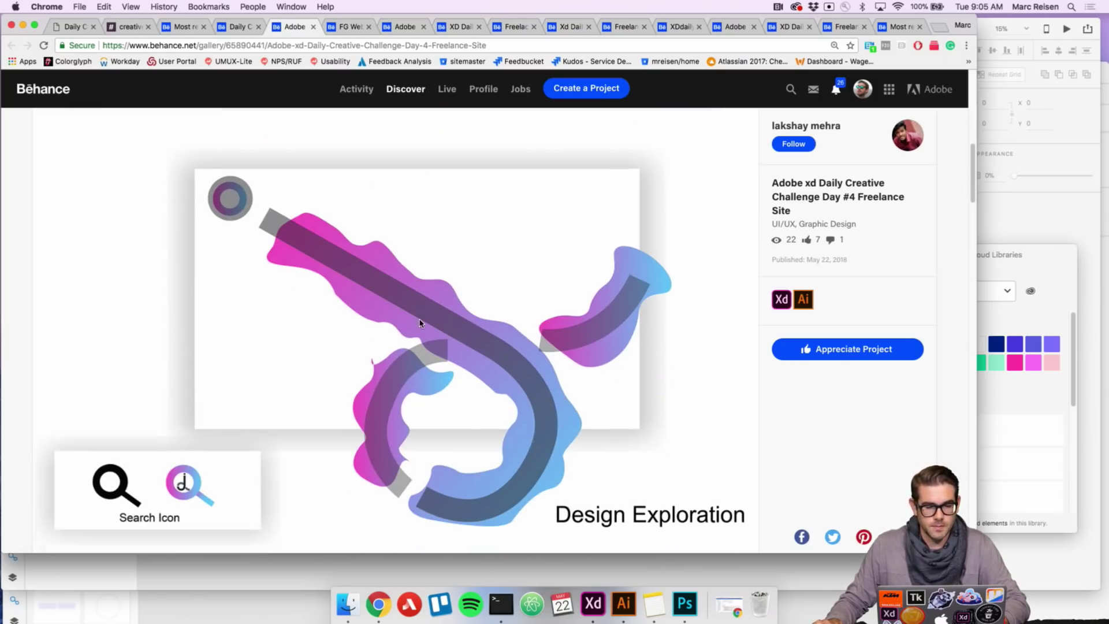
scroll(405, 335, down, 6)
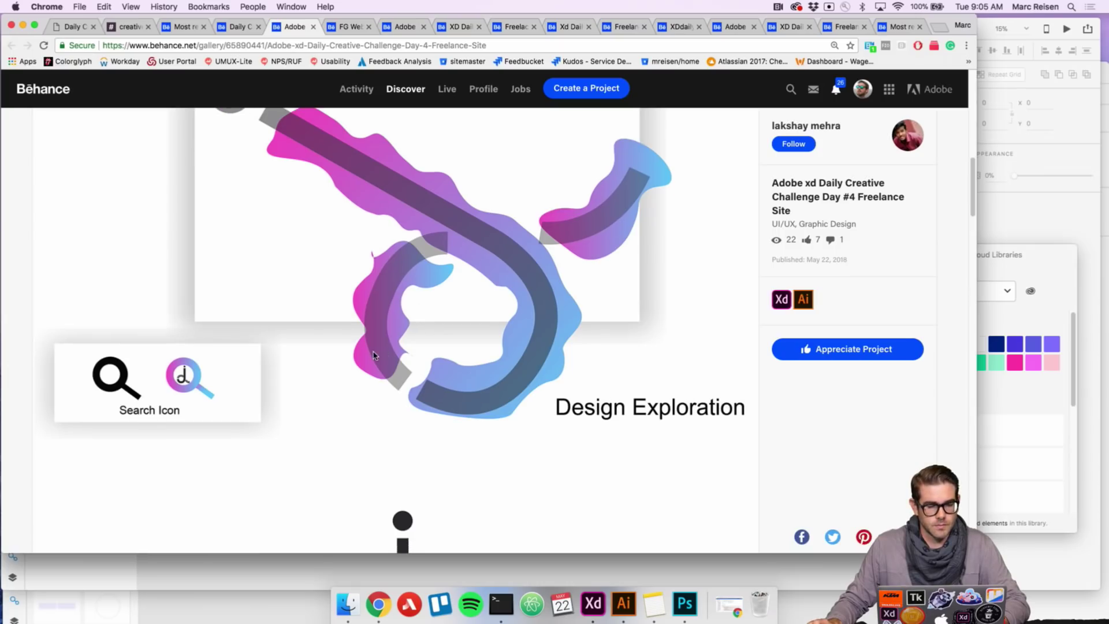
scroll(370, 356, down, 2)
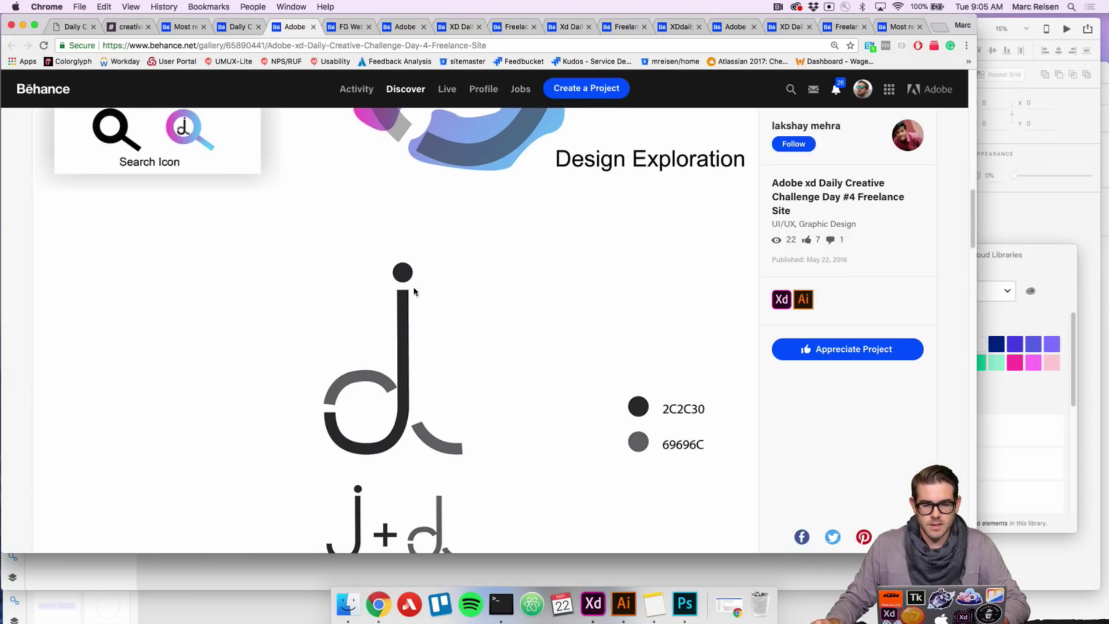
scroll(399, 323, down, 9)
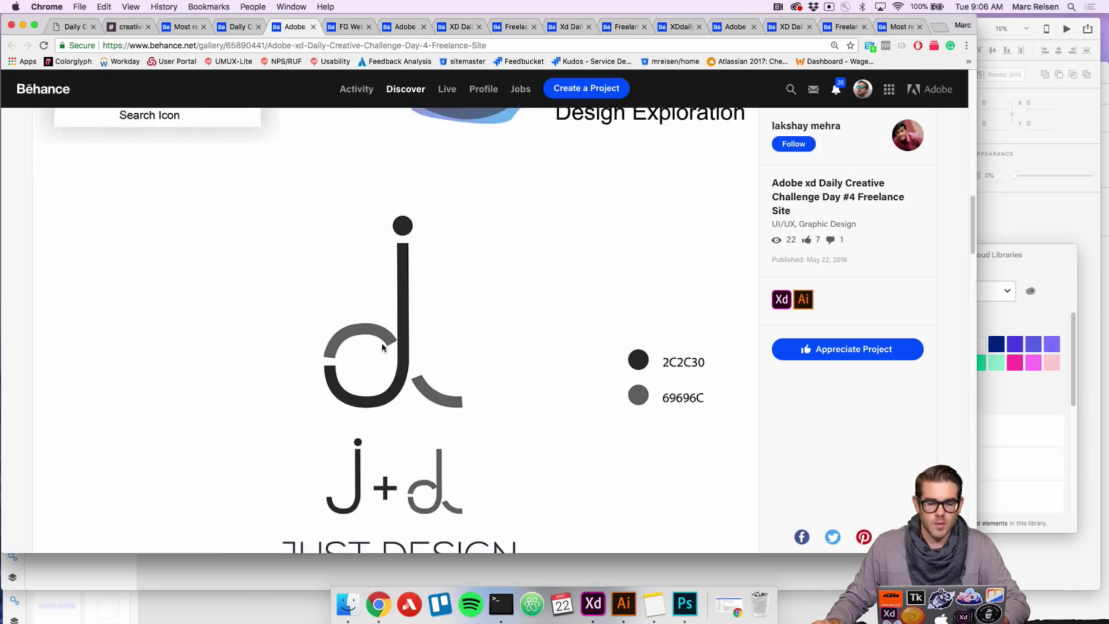
scroll(380, 346, down, 6)
scroll(381, 346, down, 2)
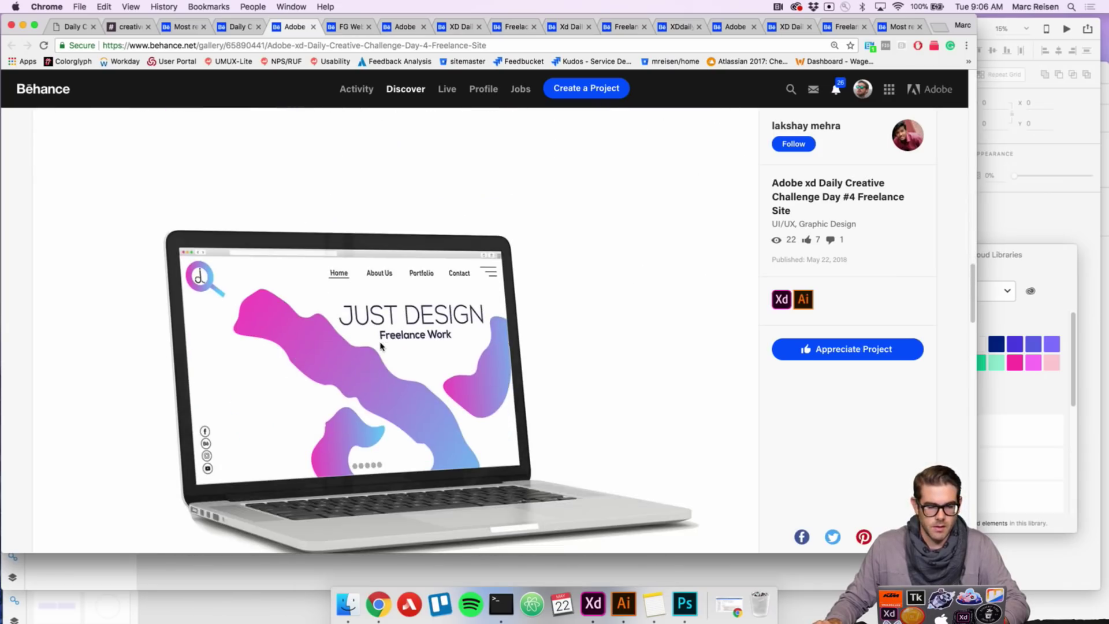
scroll(445, 364, down, 1)
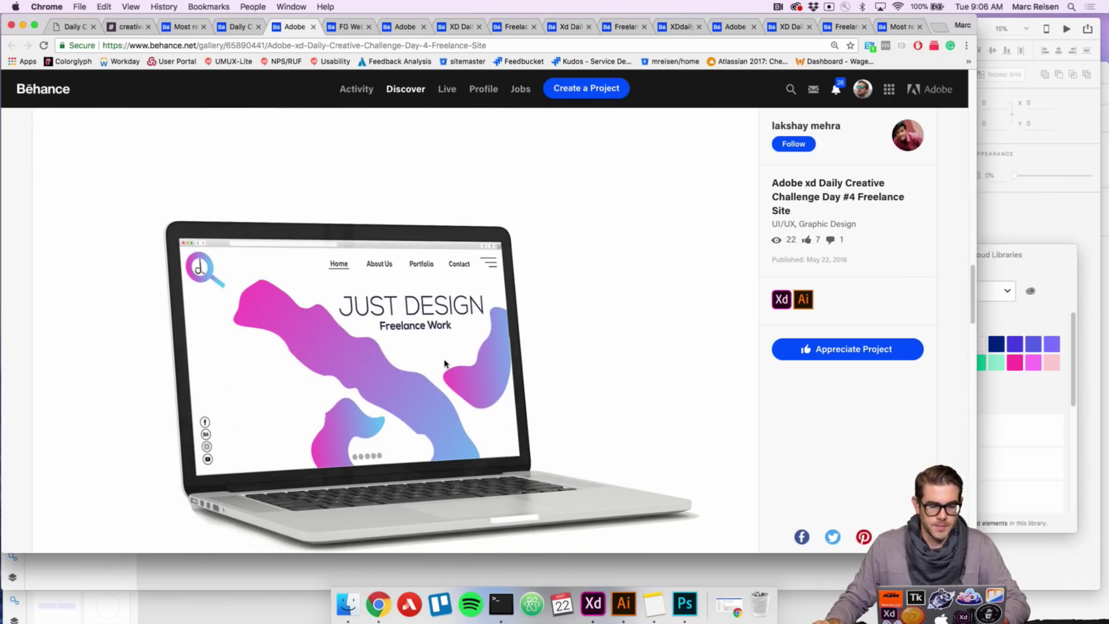
- Finish viewing the "Just Design" laptop mockup and appreciate the Day #4 Freelance Site project
scroll(442, 352, down, 1)
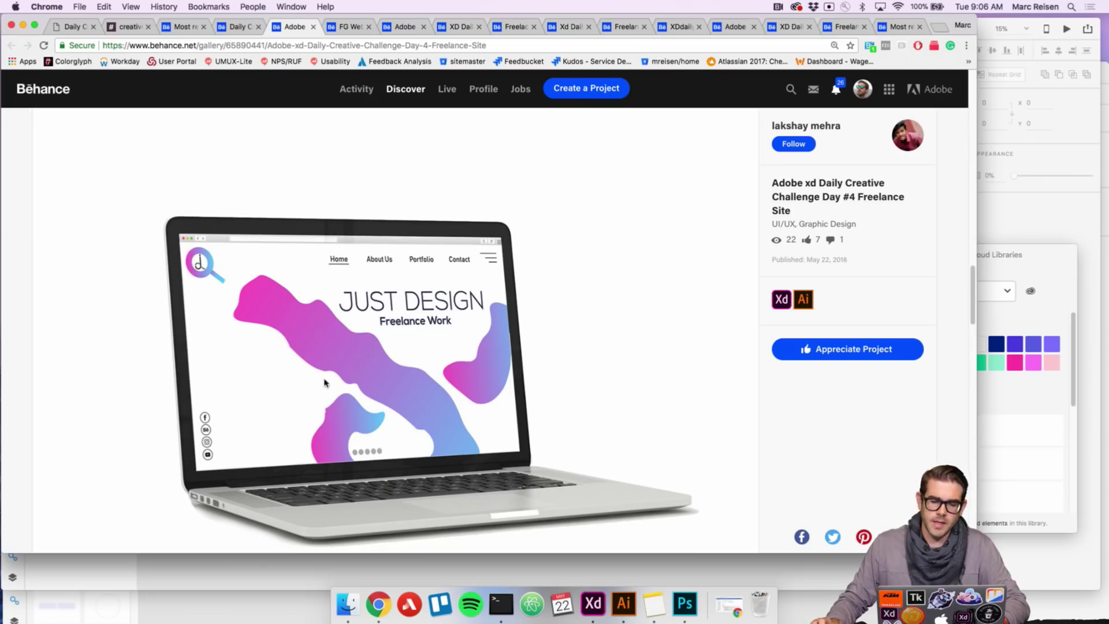
scroll(405, 364, down, 2)
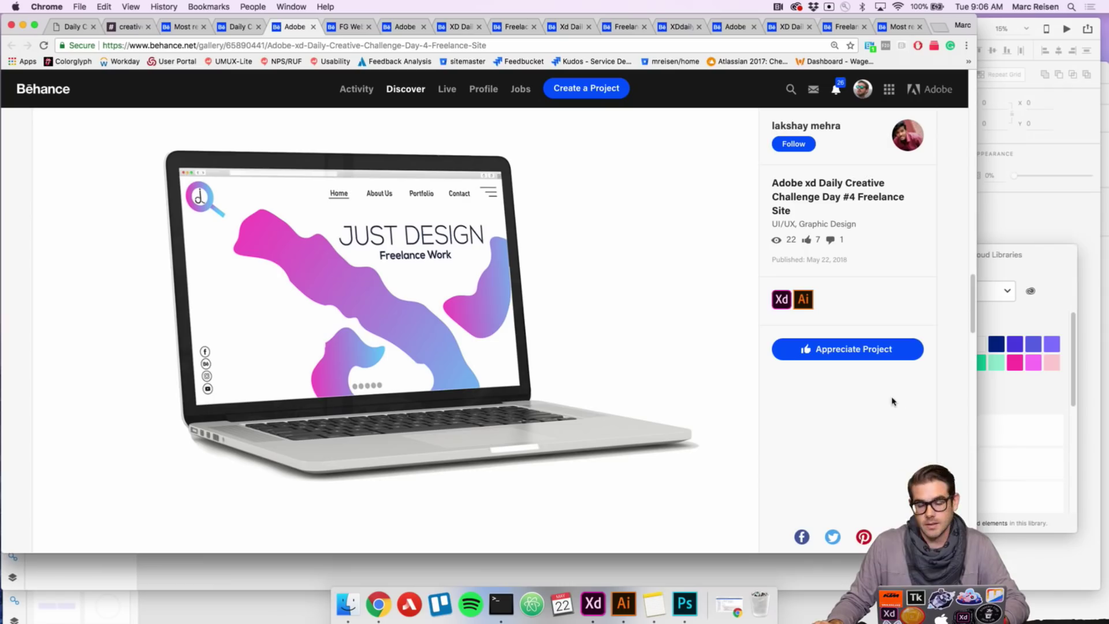
click(862, 350)
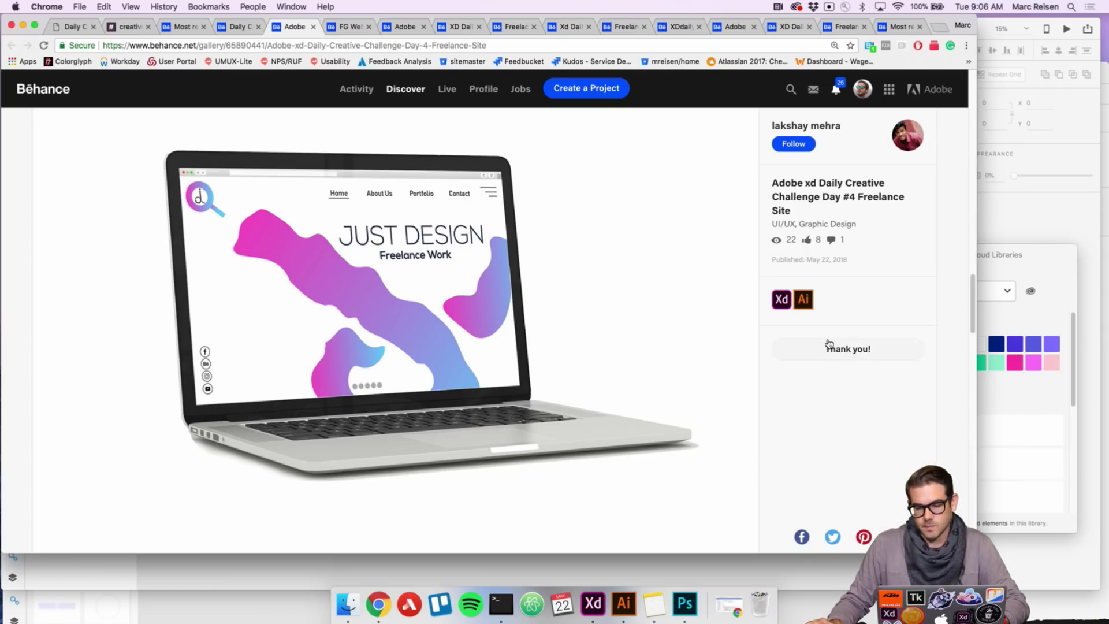
- Open the "FG Website Design" project and examine its "Web Design" cover with the laptop mockup
click(343, 27)
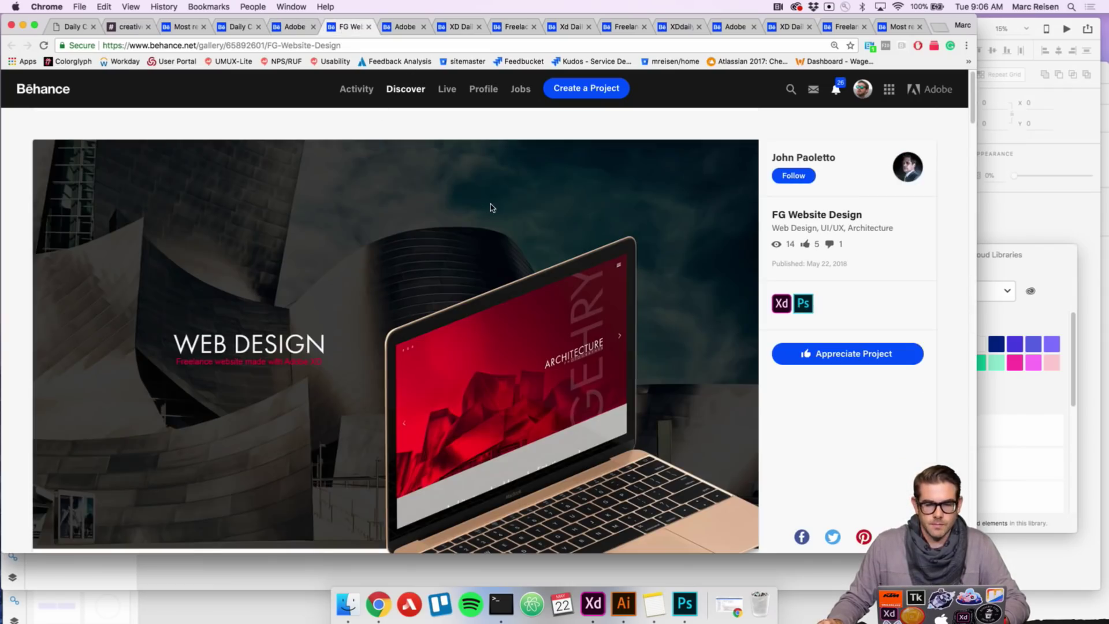
scroll(492, 208, down, 2)
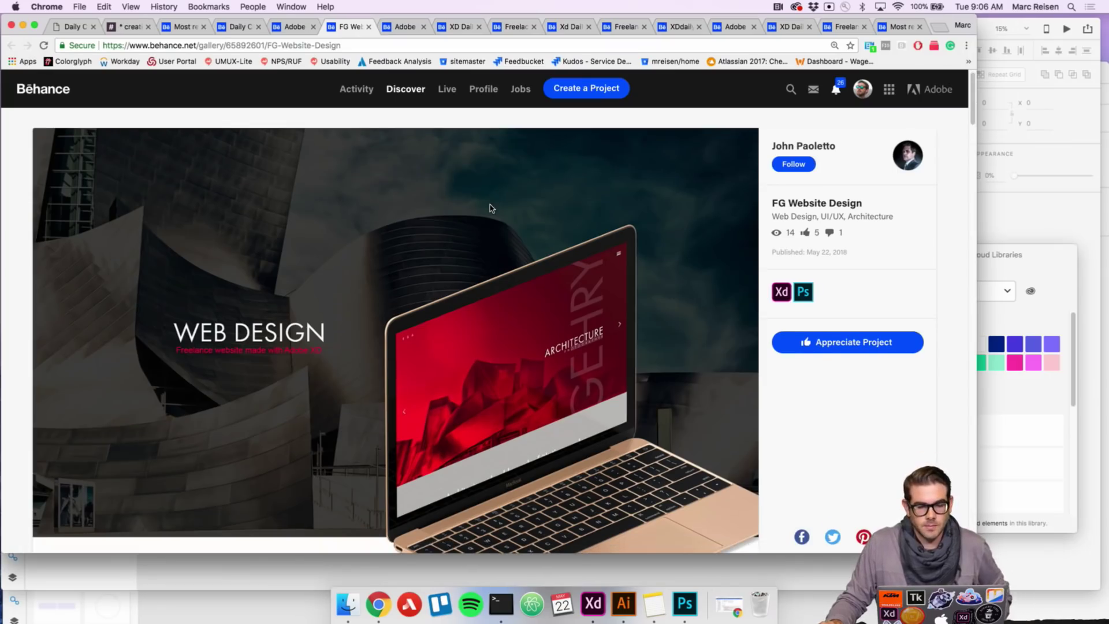
scroll(490, 208, down, 3)
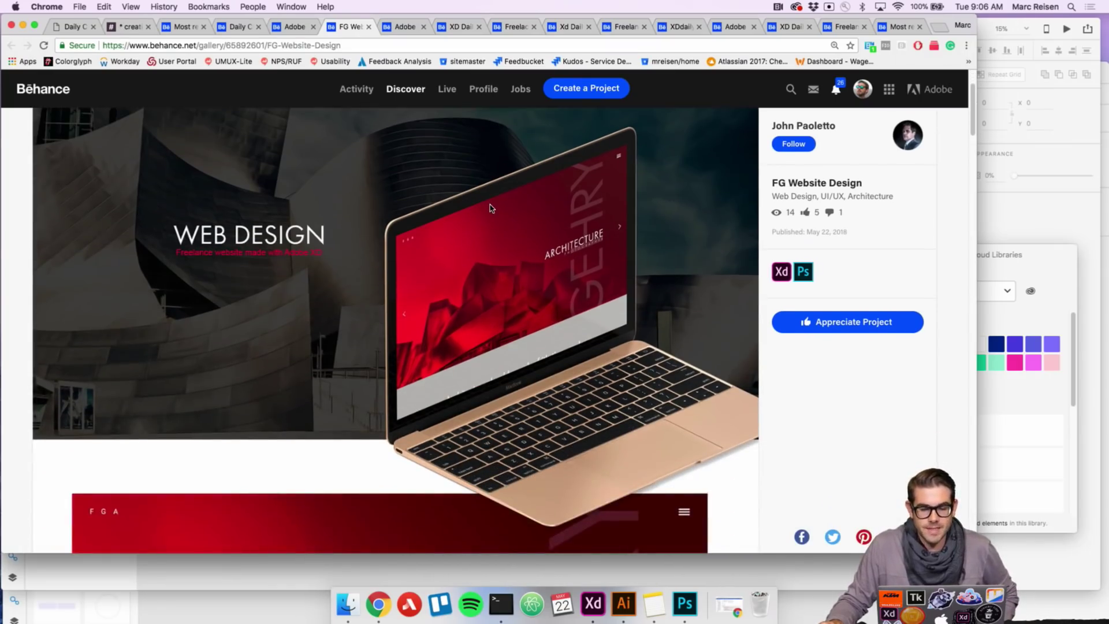
scroll(490, 208, down, 1)
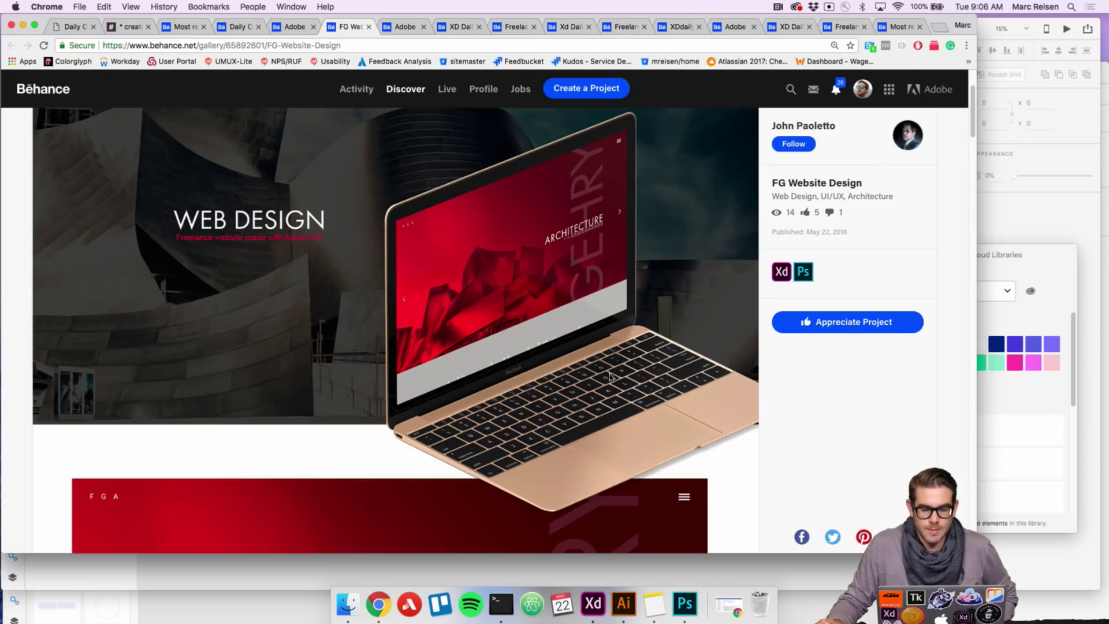
scroll(583, 375, down, 6)
scroll(580, 208, down, 4)
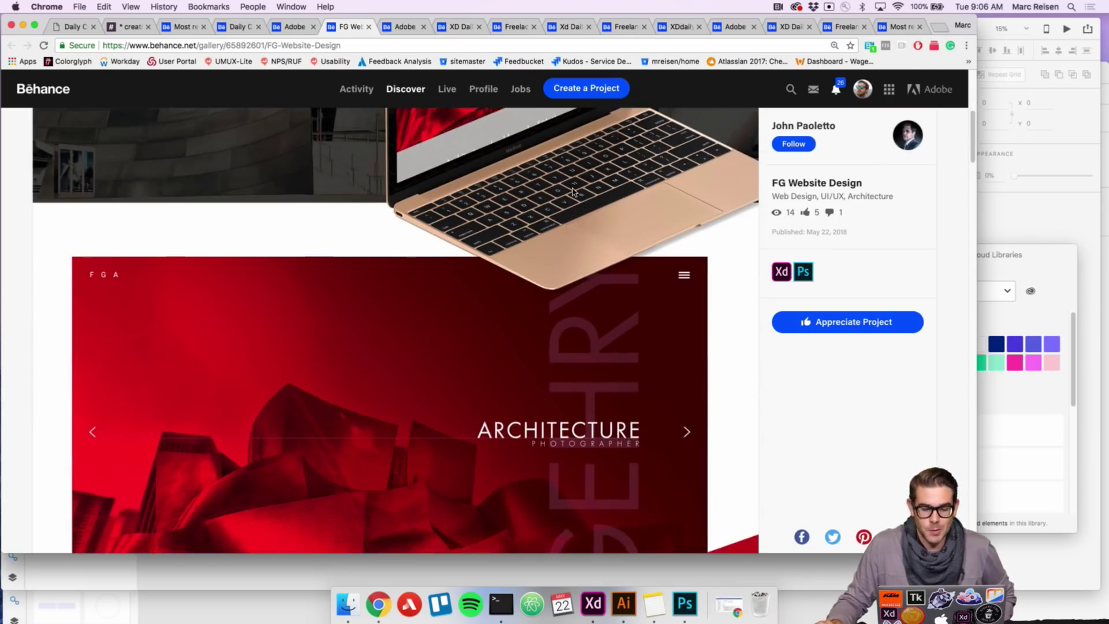
- Examine the red "Architecture Photographer" hero banner and the architecture quote section beneath it
scroll(573, 190, down, 1)
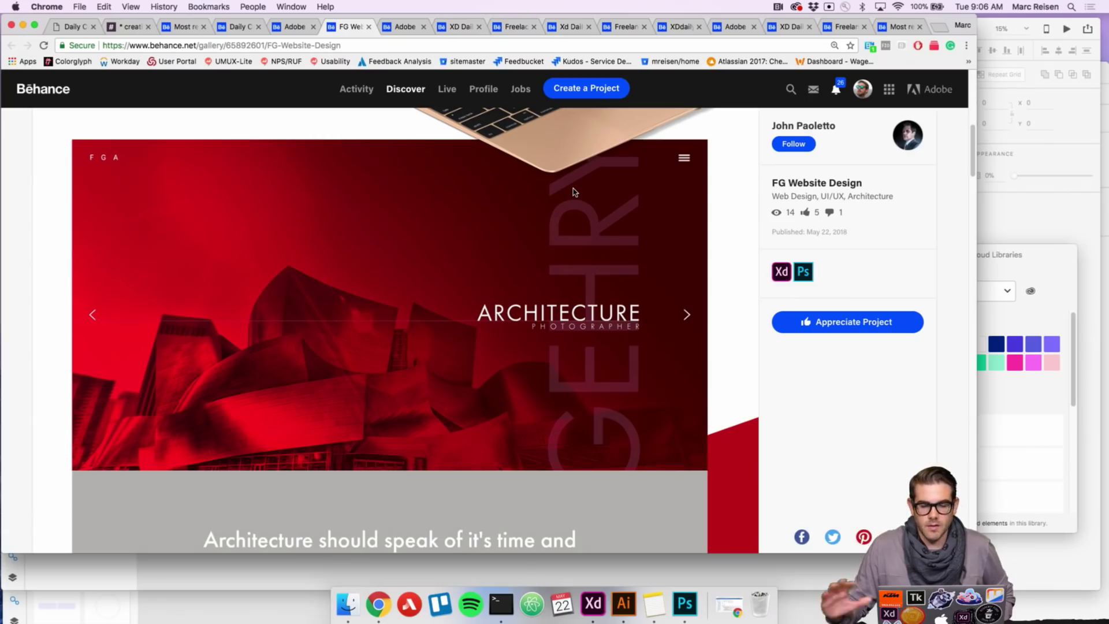
scroll(570, 194, down, 1)
scroll(572, 199, down, 2)
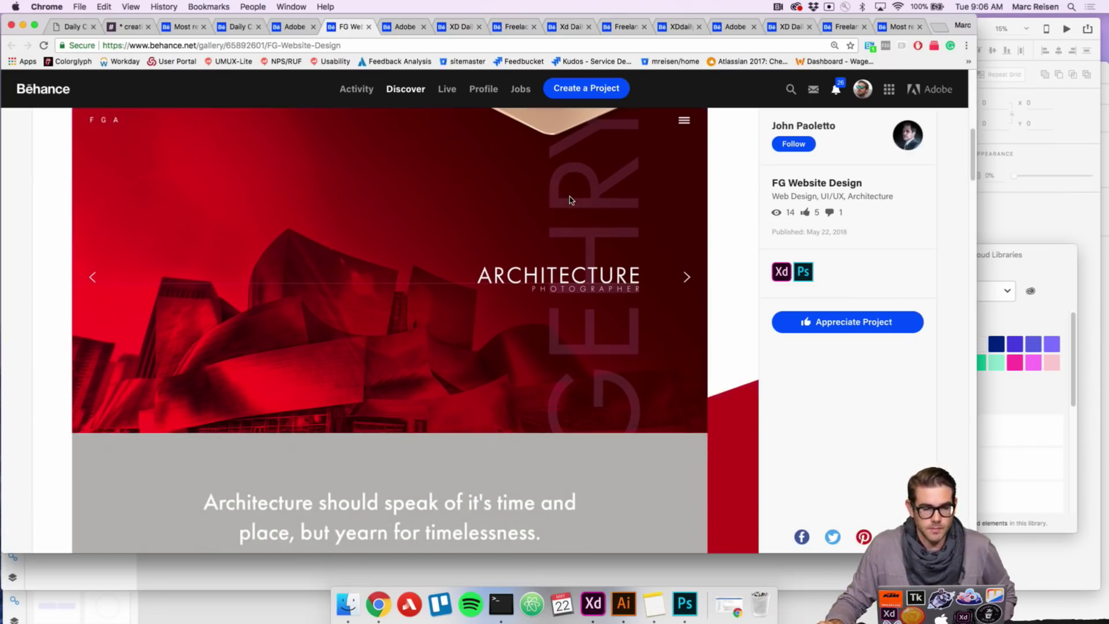
scroll(416, 304, down, 6)
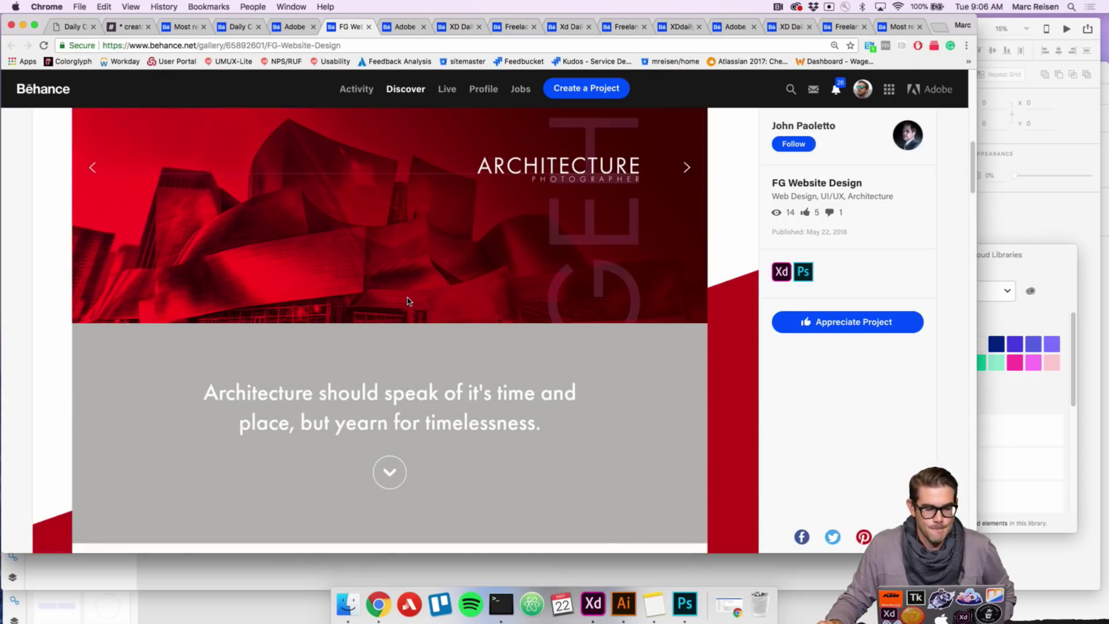
scroll(407, 300, down, 10)
scroll(407, 300, up, 5)
scroll(408, 300, up, 10)
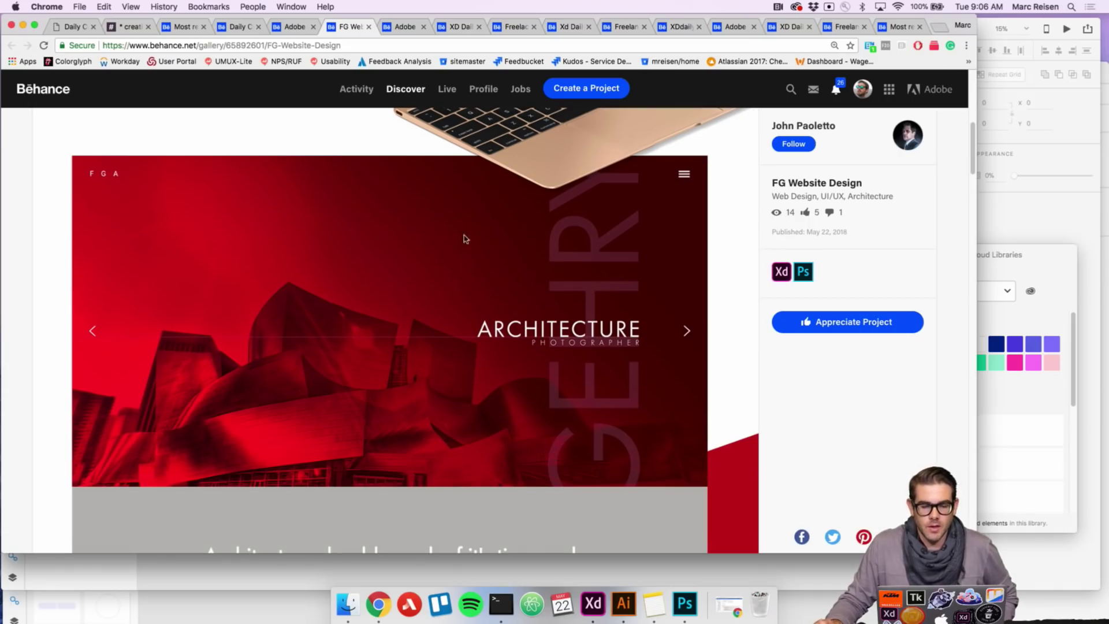
scroll(472, 262, down, 2)
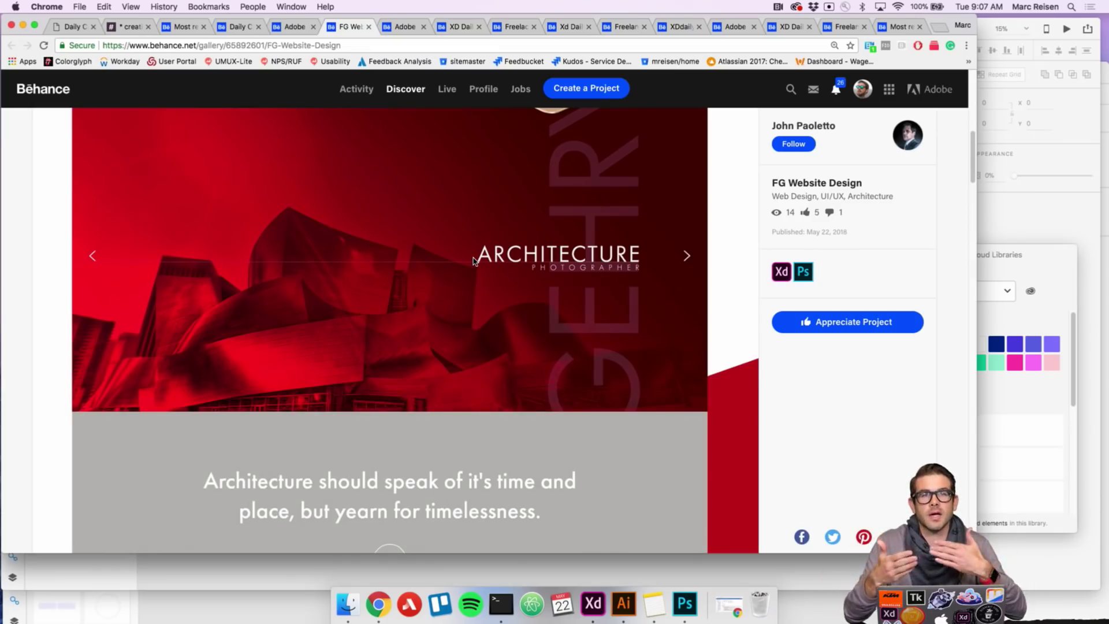
scroll(475, 260, down, 1)
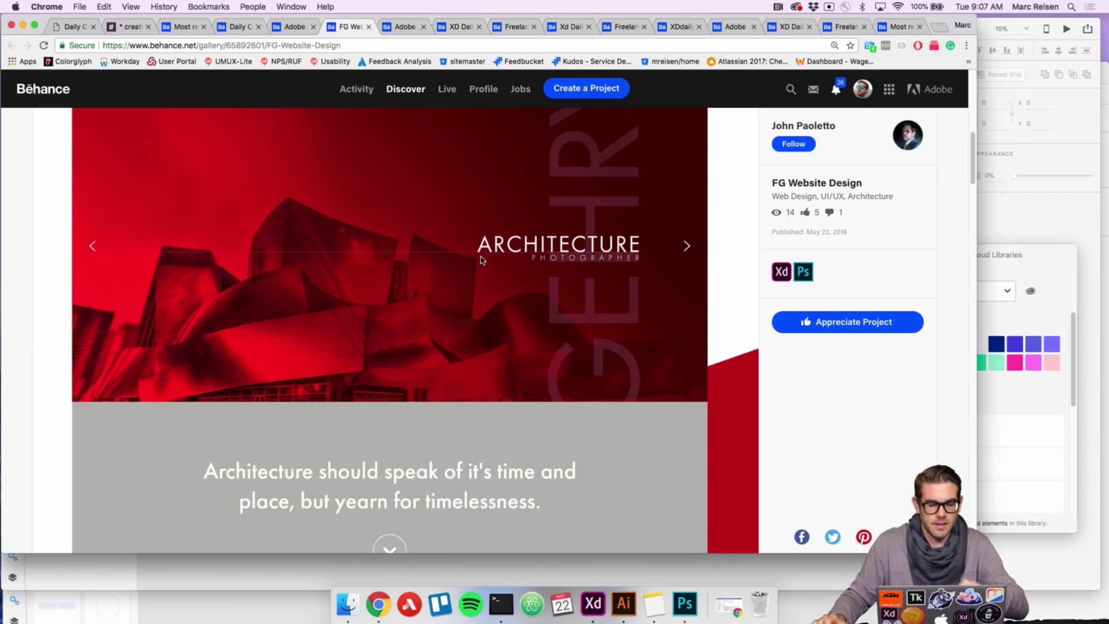
- Examine the Frank Gehry biography section and the Gallery grid of building photos in the website design
scroll(485, 260, down, 3)
scroll(484, 259, down, 10)
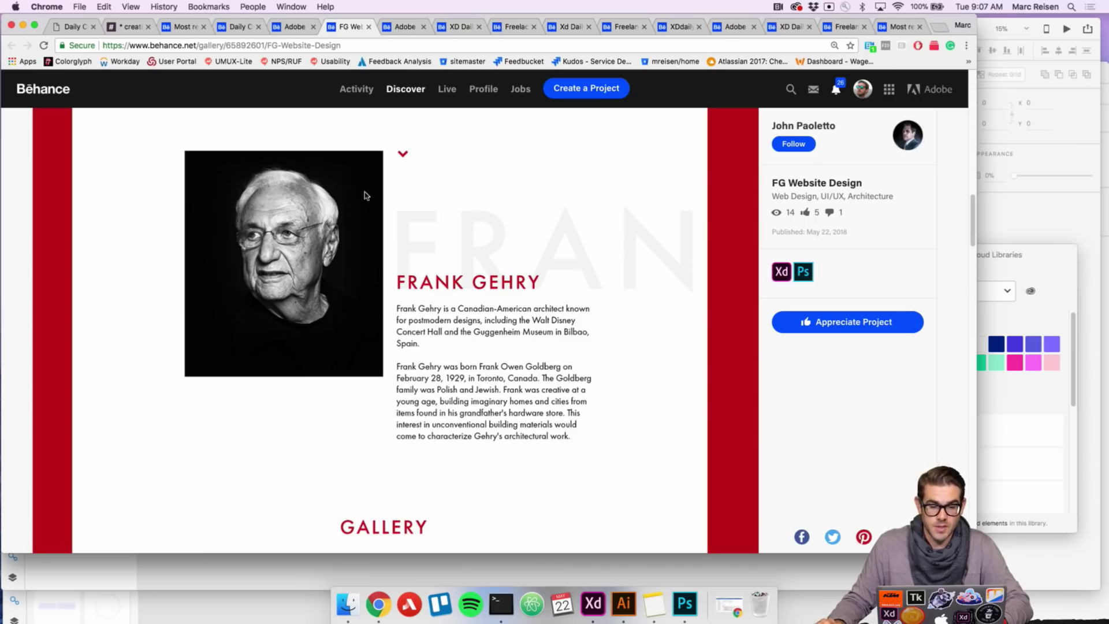
scroll(368, 275, down, 1)
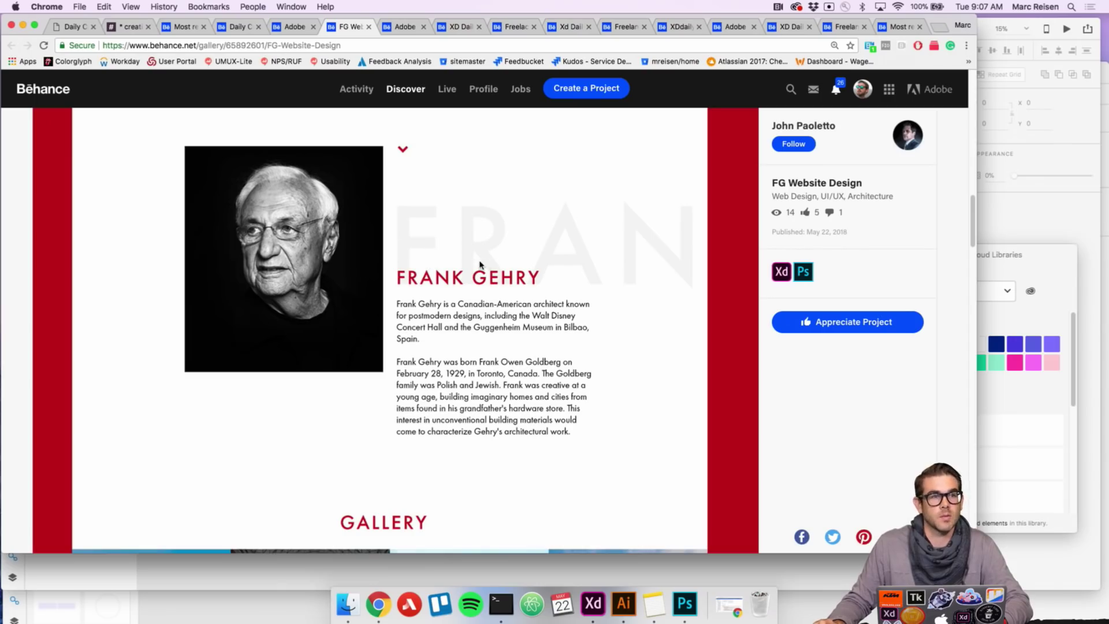
scroll(475, 306, down, 3)
scroll(473, 305, down, 10)
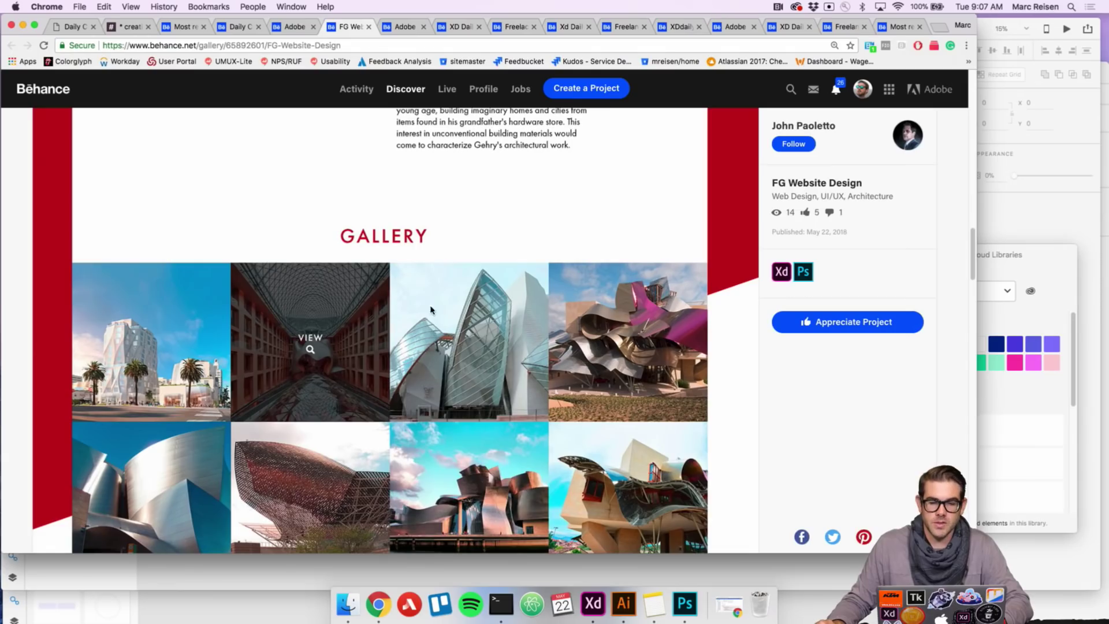
scroll(398, 355, down, 1)
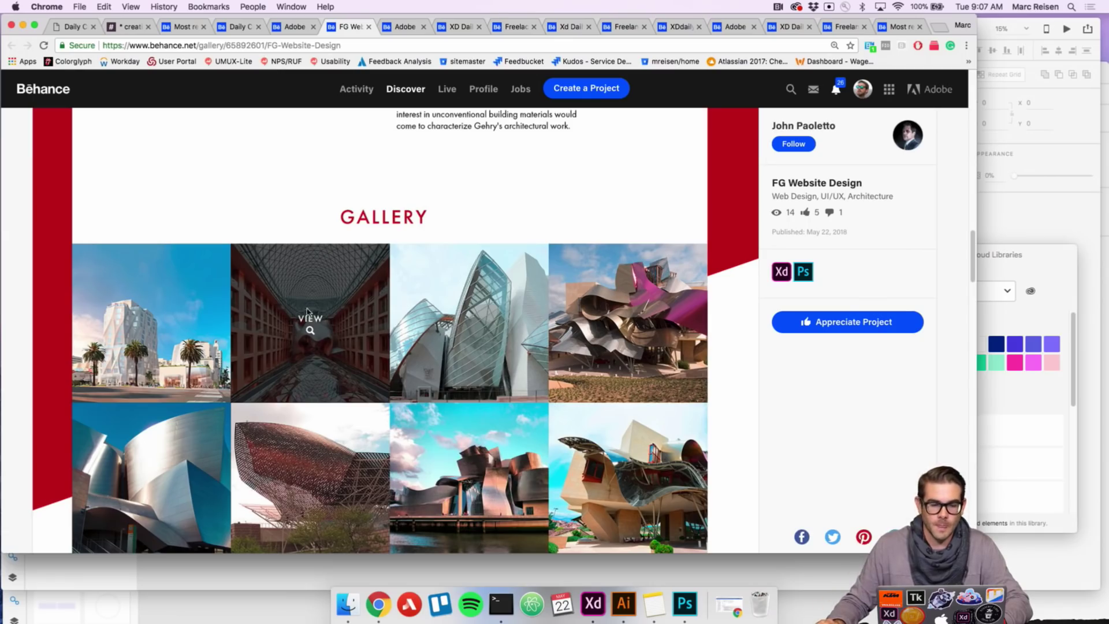
scroll(333, 325, down, 5)
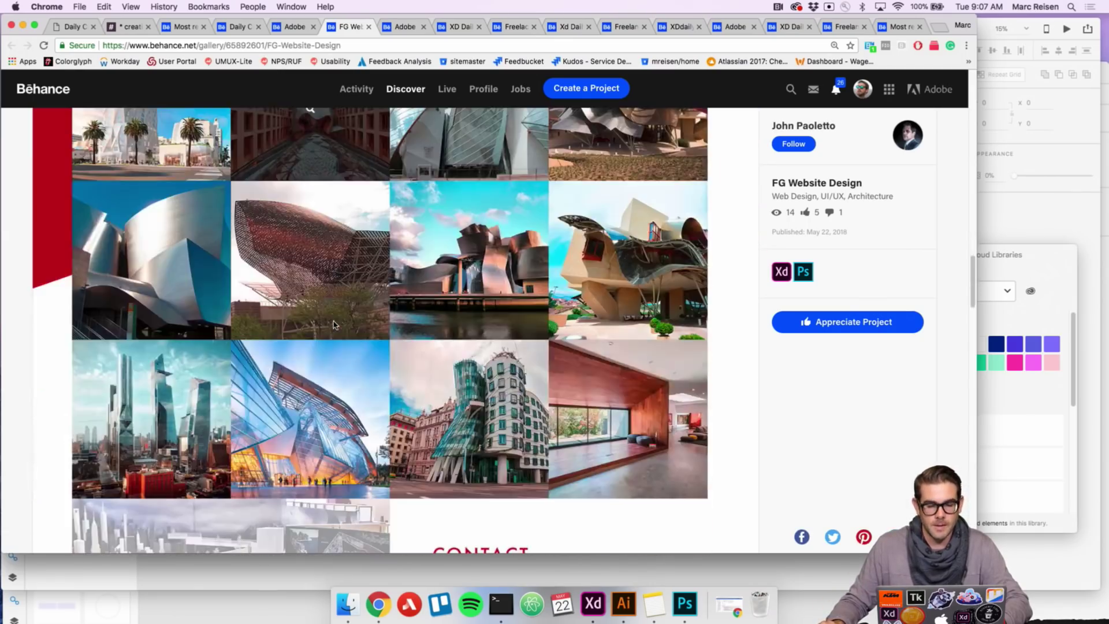
- Examine the Contact form and footer of the website design, and appreciate the FG Website Design project
scroll(333, 325, down, 6)
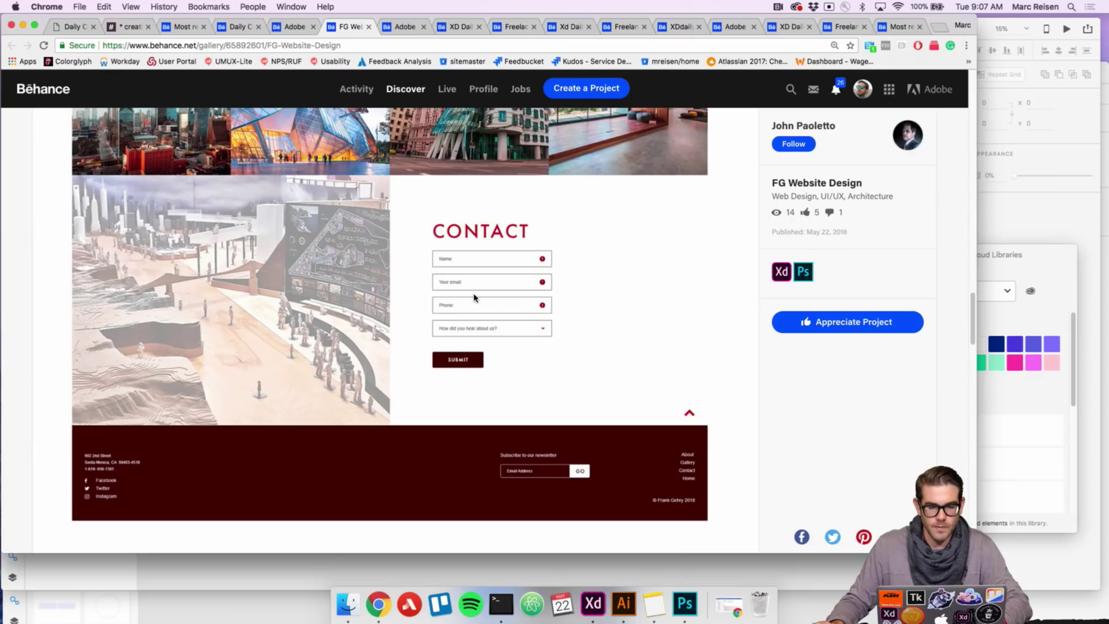
scroll(454, 270, down, 1)
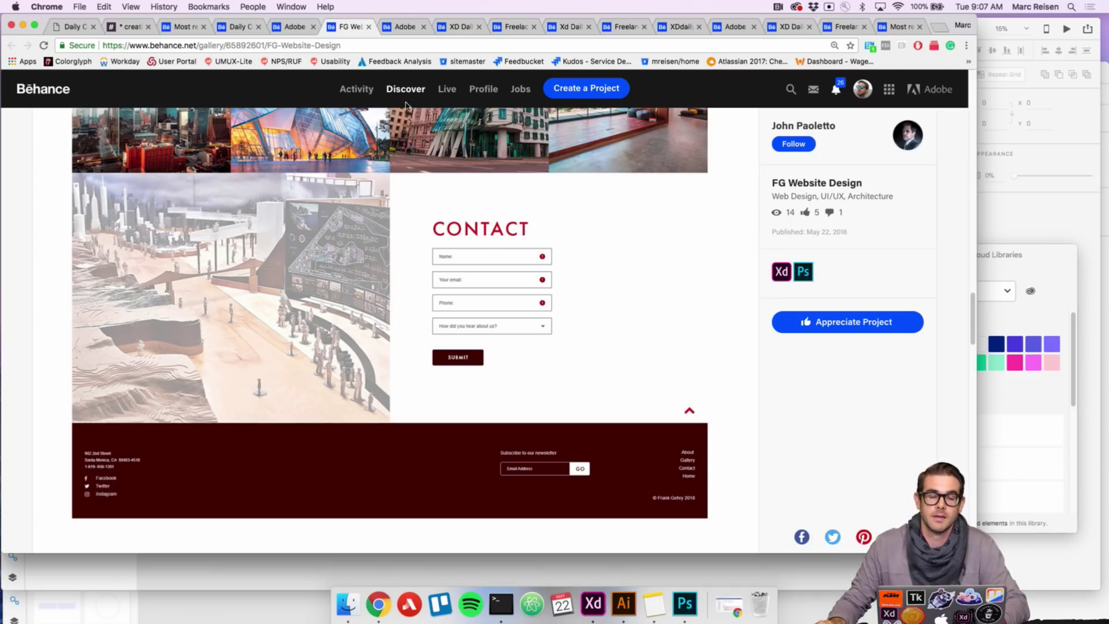
click(852, 323)
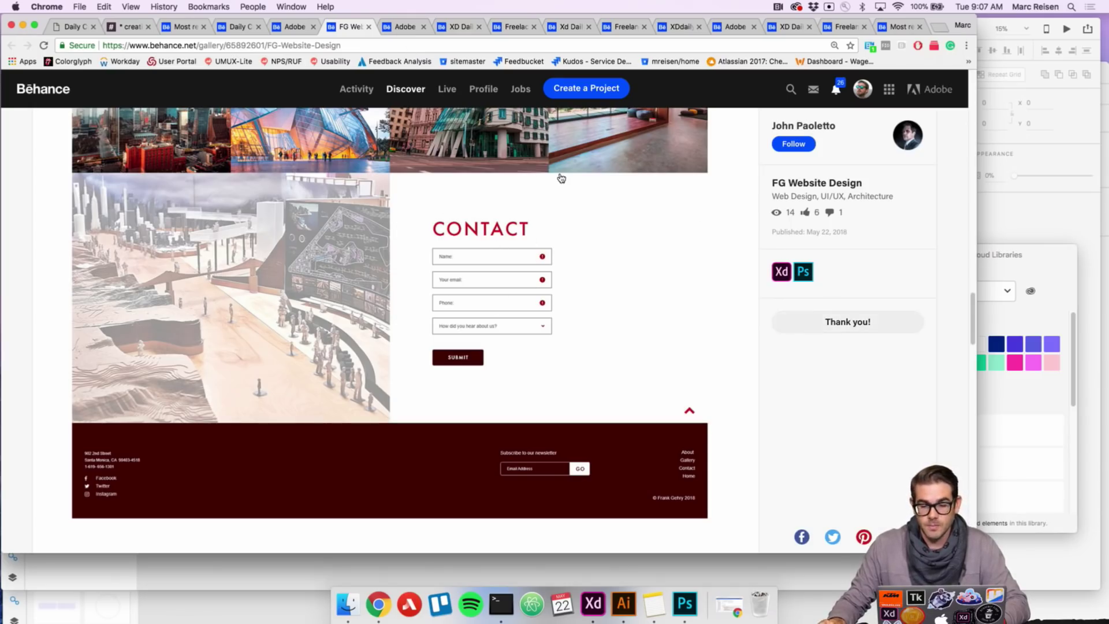
- Open the "Adobe XD - Daily Creative Challange # Freelancer" project and examine its home page header, navigation and "4 Years of Freelancing" card
click(403, 29)
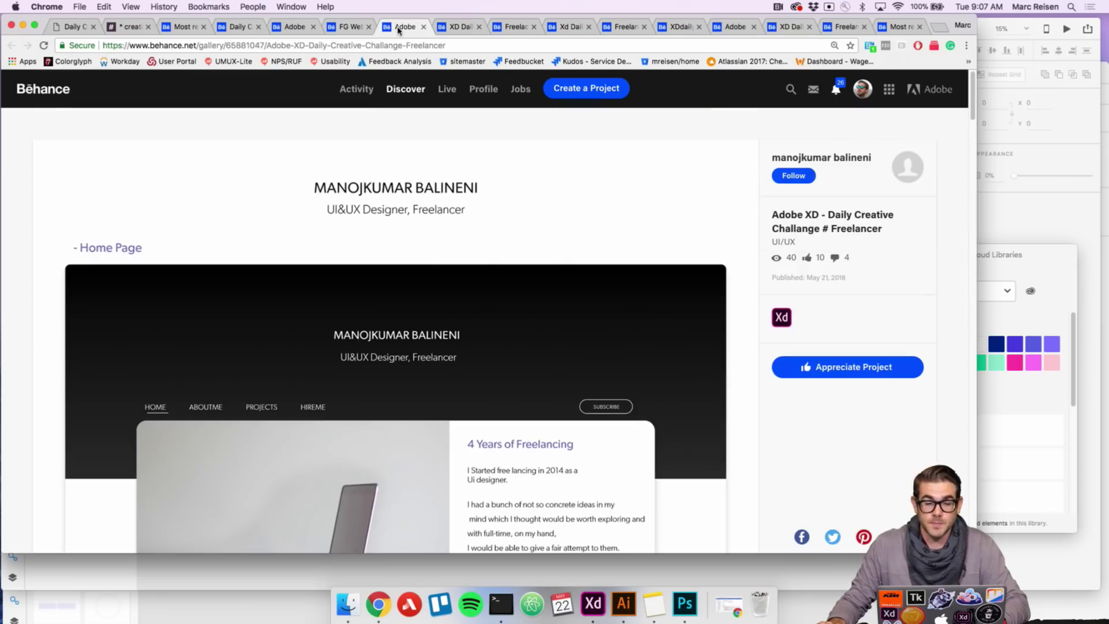
scroll(476, 154, down, 2)
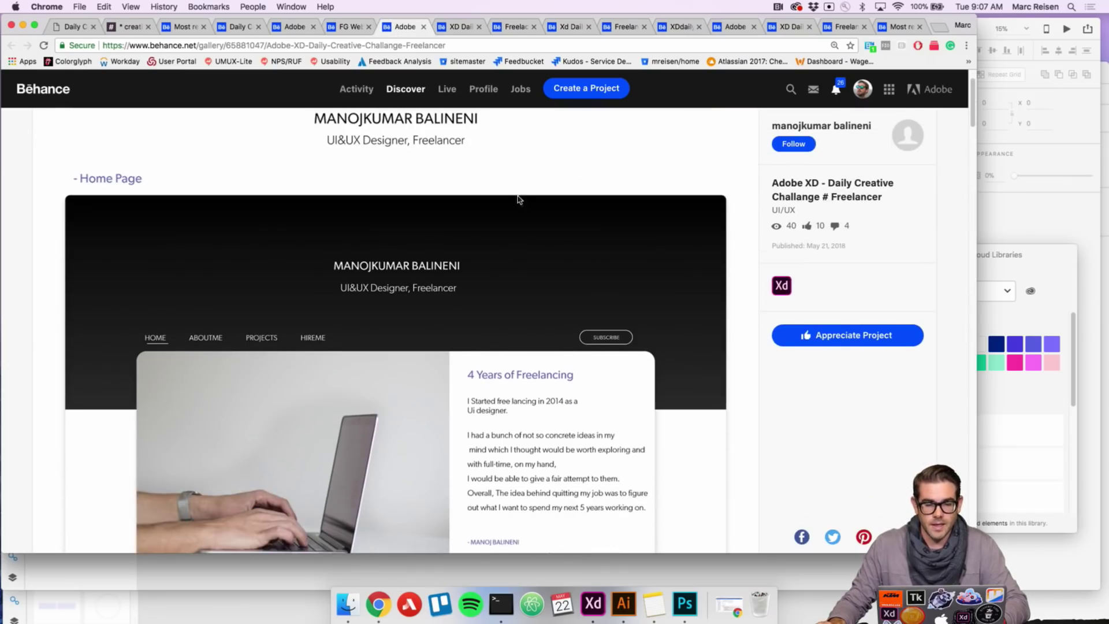
scroll(527, 203, down, 1)
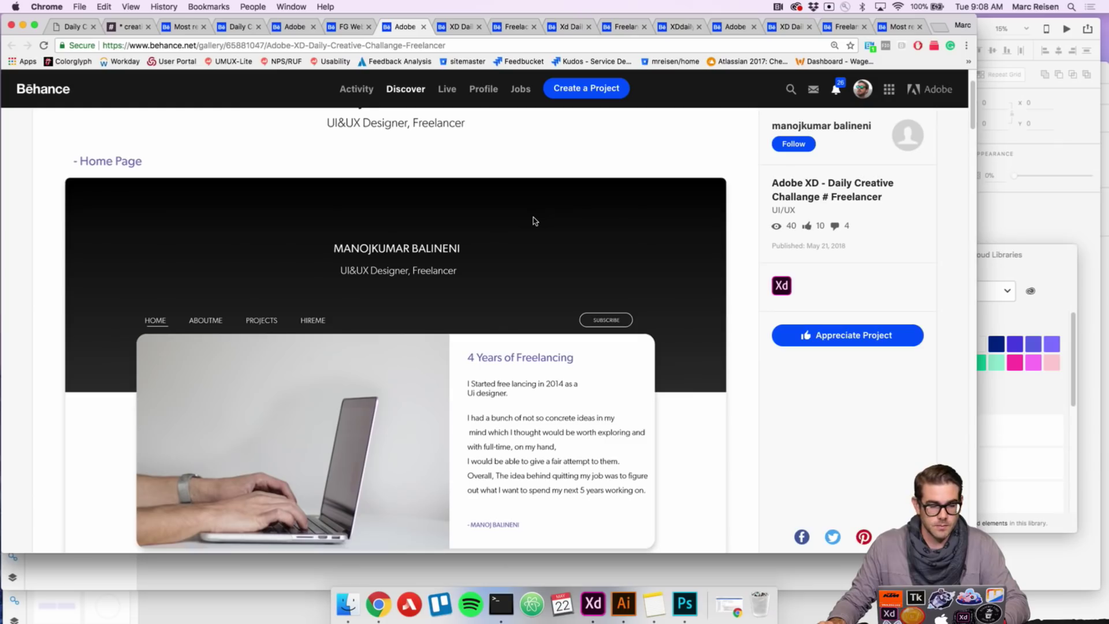
scroll(532, 217, down, 1)
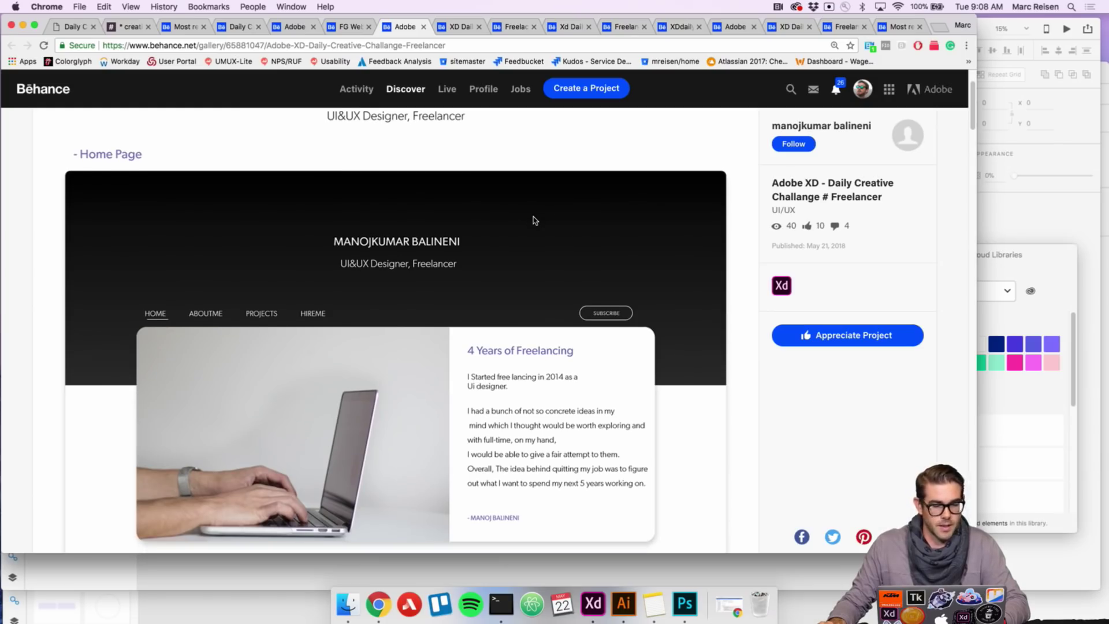
scroll(533, 218, down, 3)
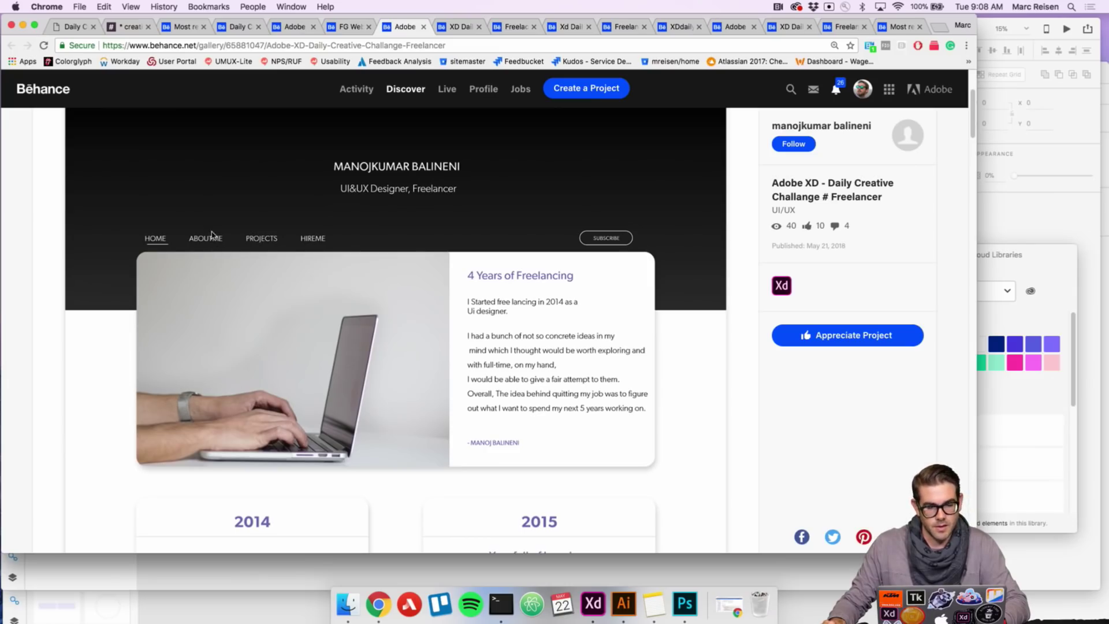
scroll(316, 246, down, 1)
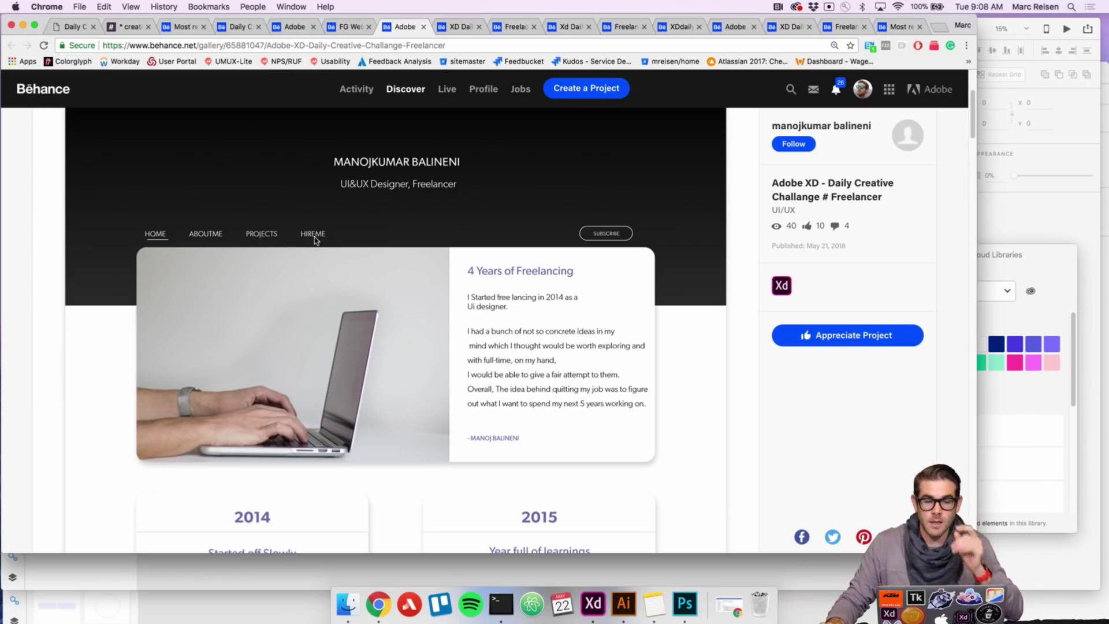
scroll(314, 236, down, 1)
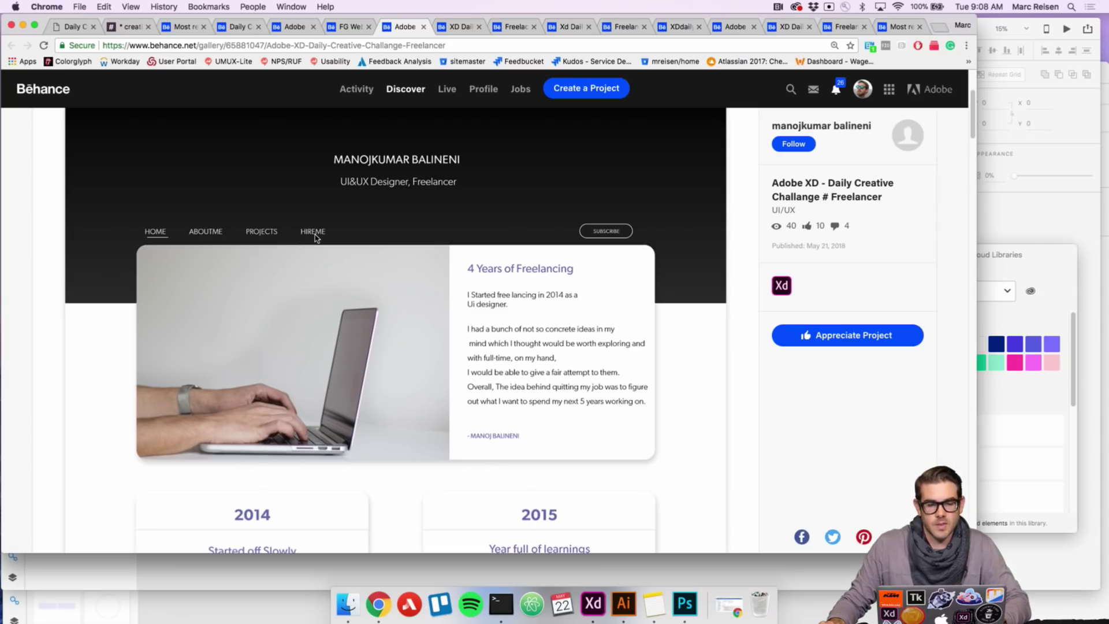
- Examine the home page's yearly freelancing cards from 2014 to 2018
scroll(317, 239, down, 2)
scroll(315, 231, down, 5)
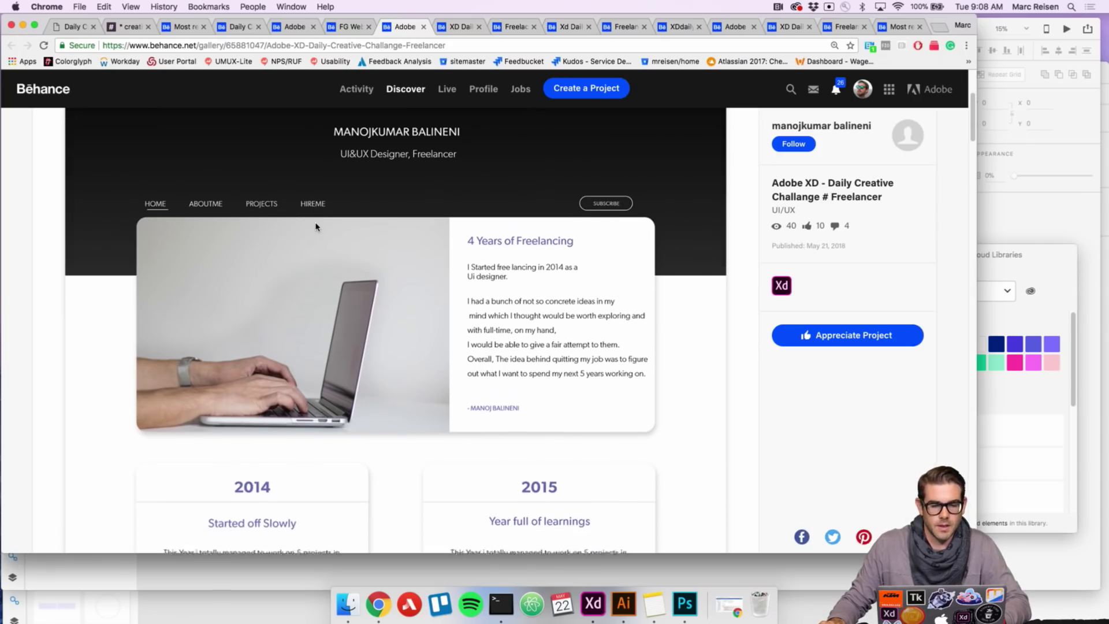
scroll(316, 226, down, 2)
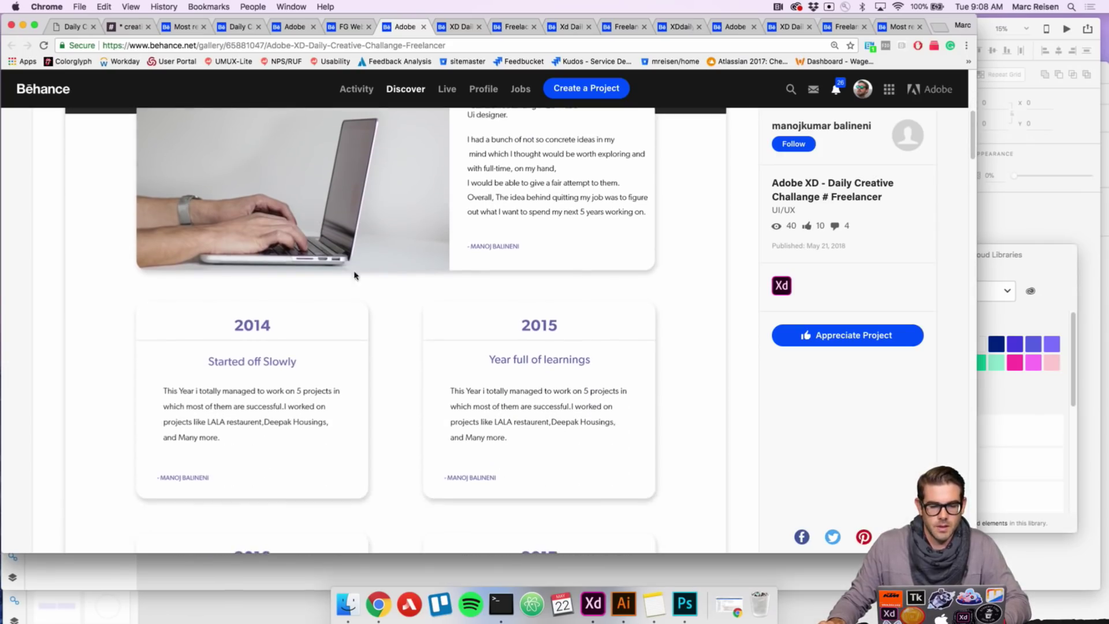
scroll(381, 339, down, 1)
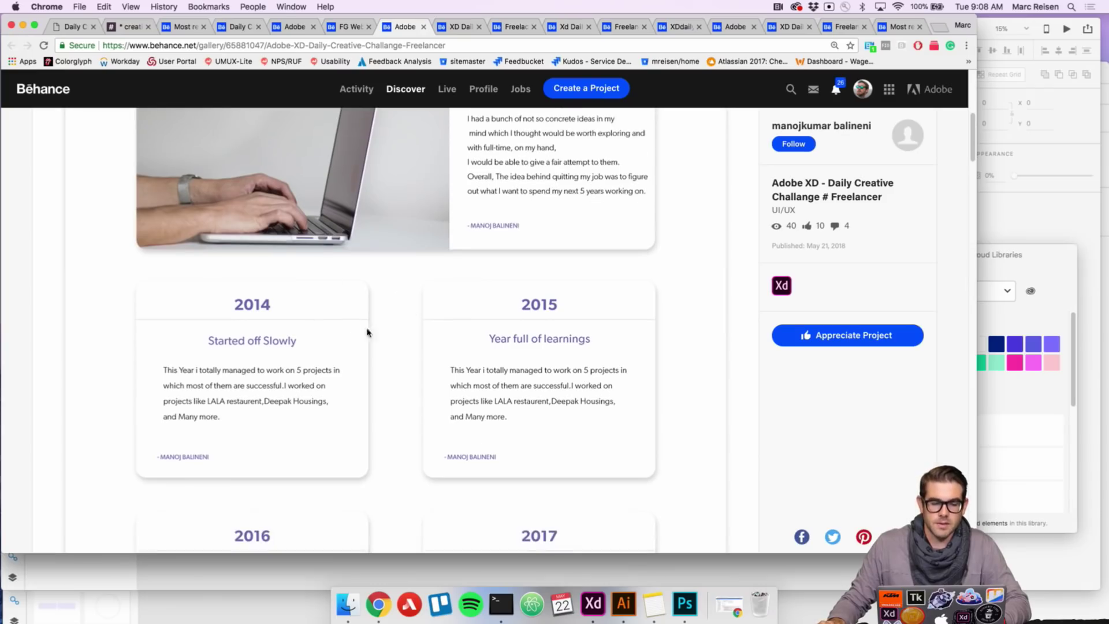
scroll(481, 394, down, 1)
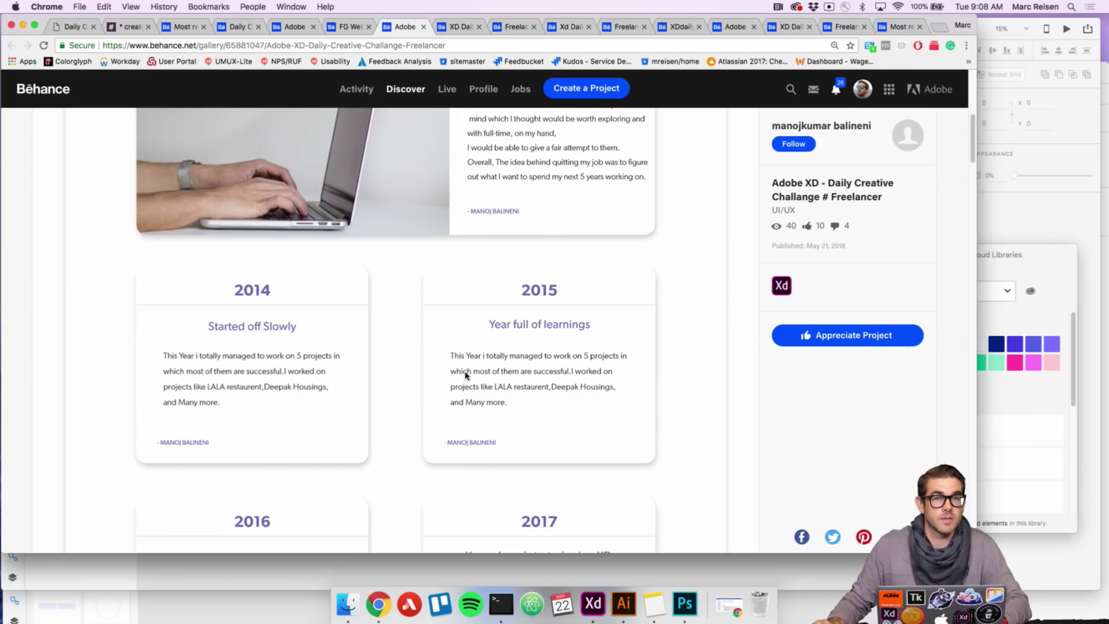
scroll(471, 364, down, 3)
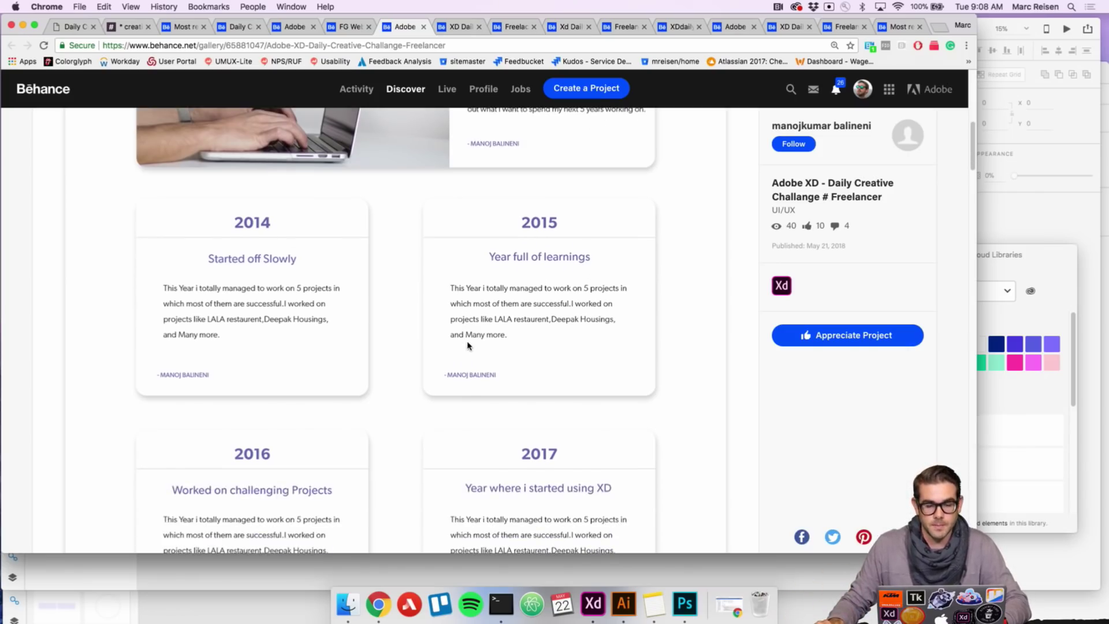
scroll(468, 346, down, 12)
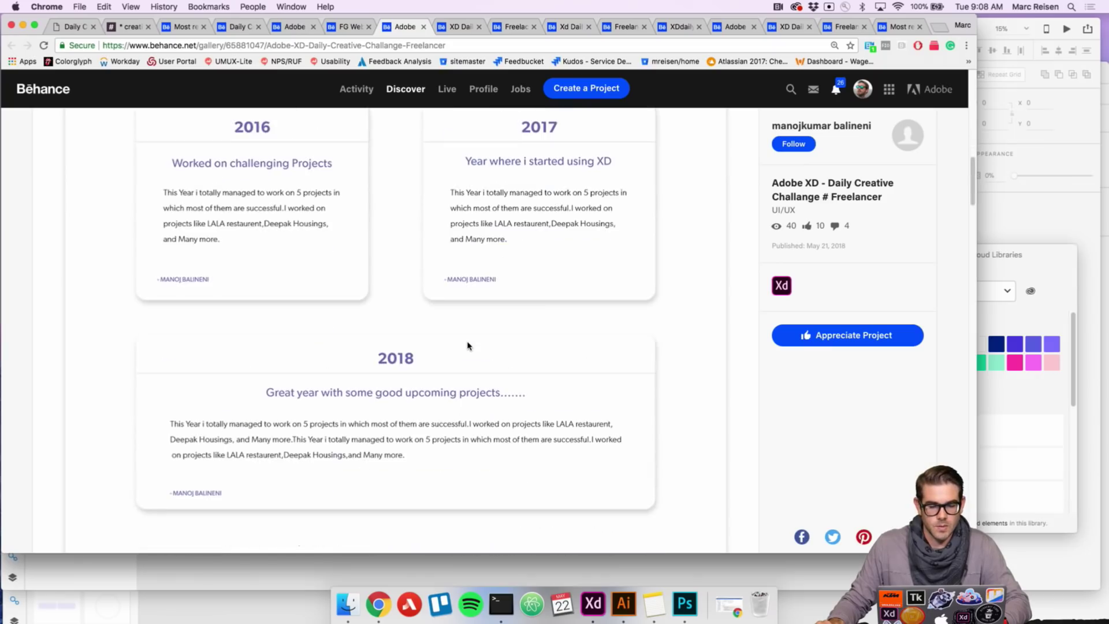
- Examine the black home page footer and the start of the About Me page, and appreciate the freelancer project
scroll(470, 347, down, 7)
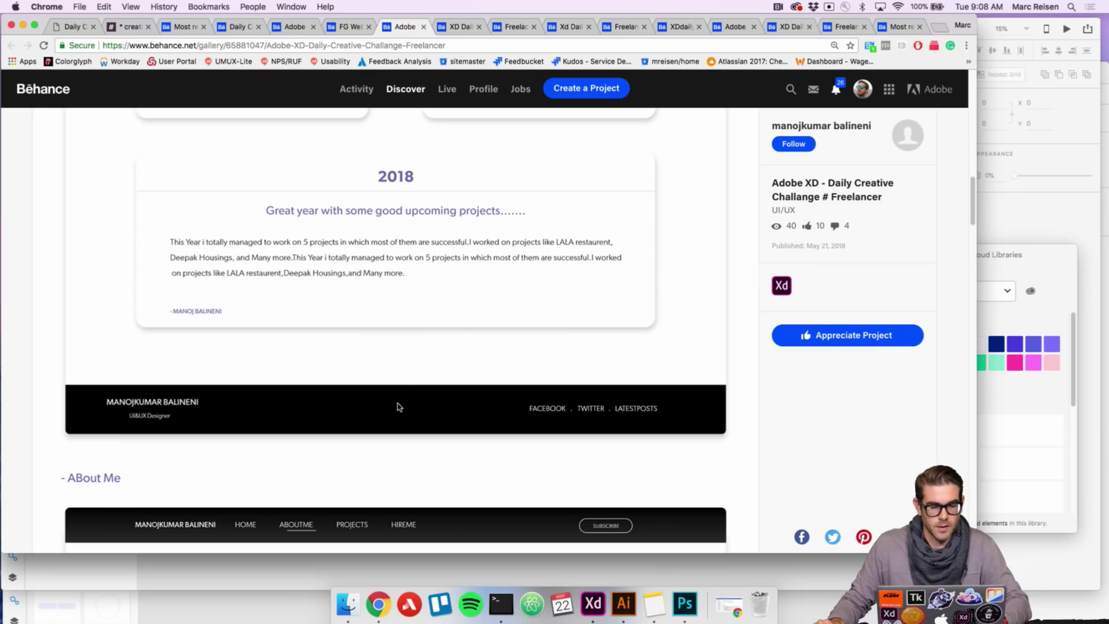
scroll(412, 407, up, 6)
scroll(412, 399, down, 13)
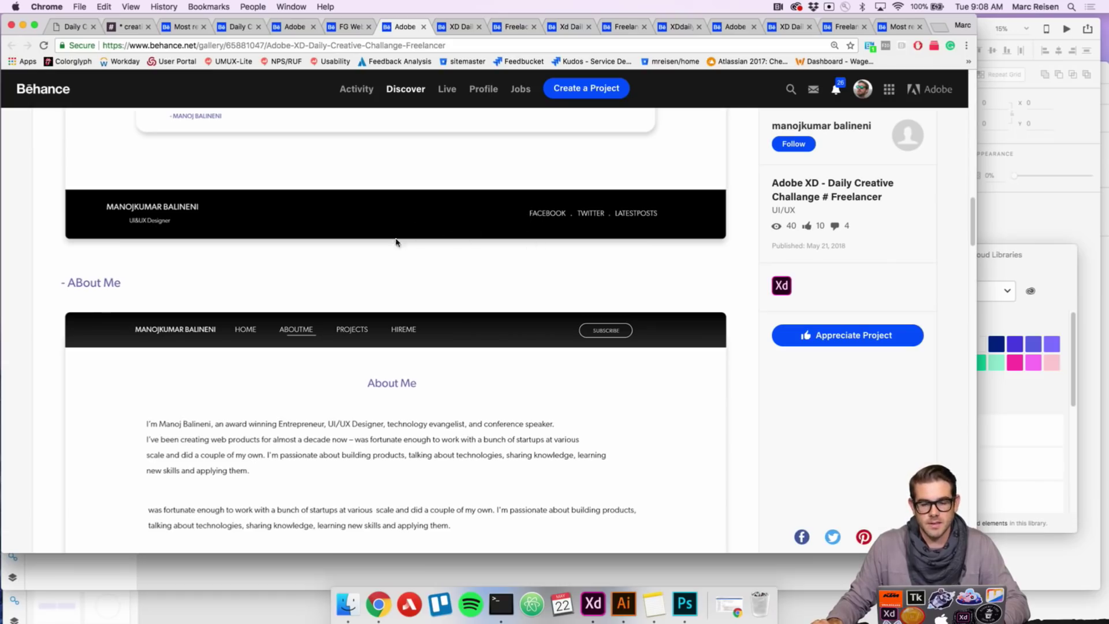
scroll(431, 231, up, 8)
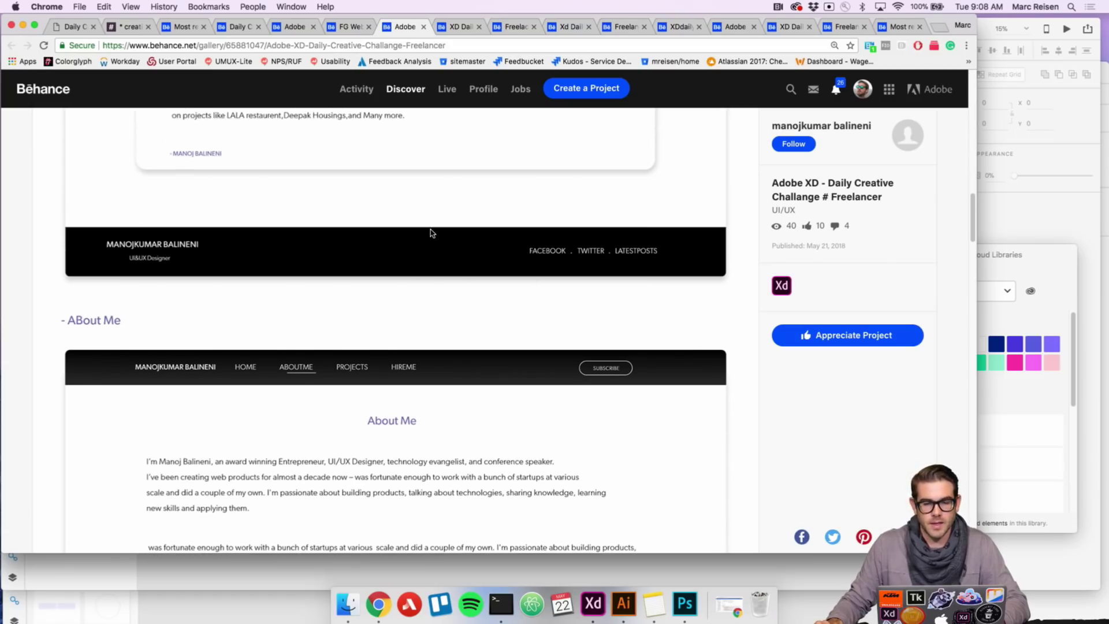
scroll(463, 232, down, 5)
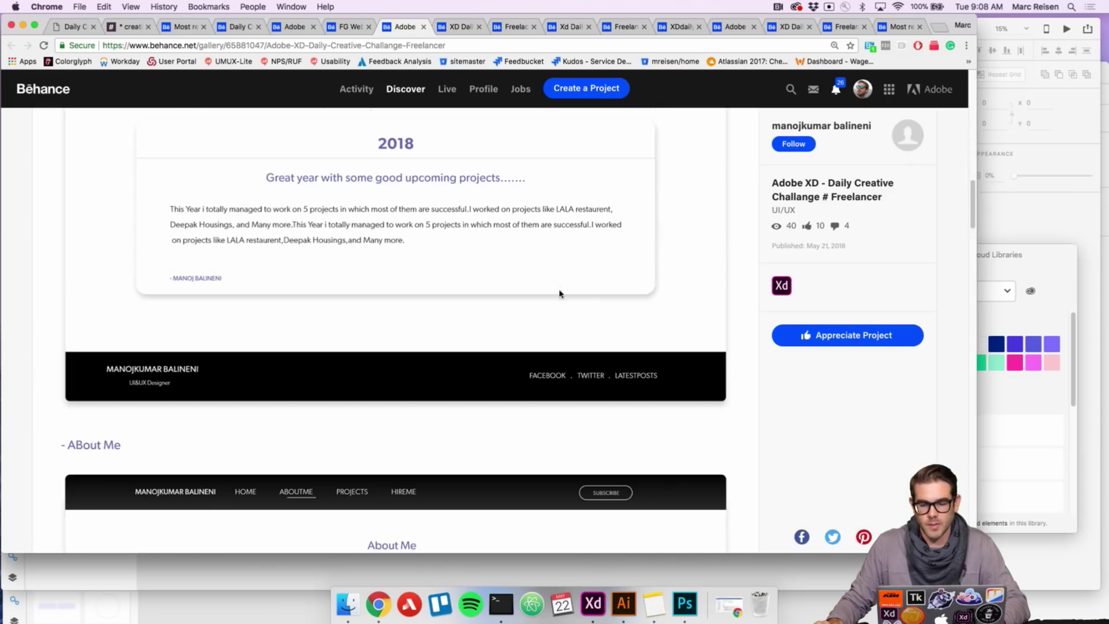
click(842, 341)
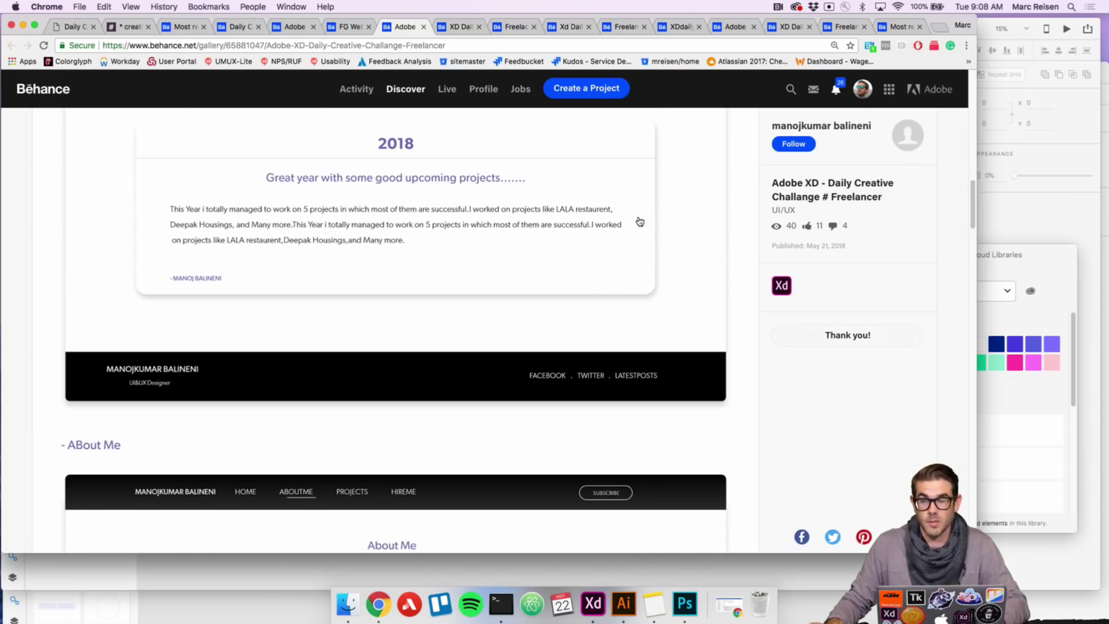
- Open the "XD Daily Creative Challenge: Freelancer Website" project and examine its monitor mockup and dark photographer home page
click(458, 27)
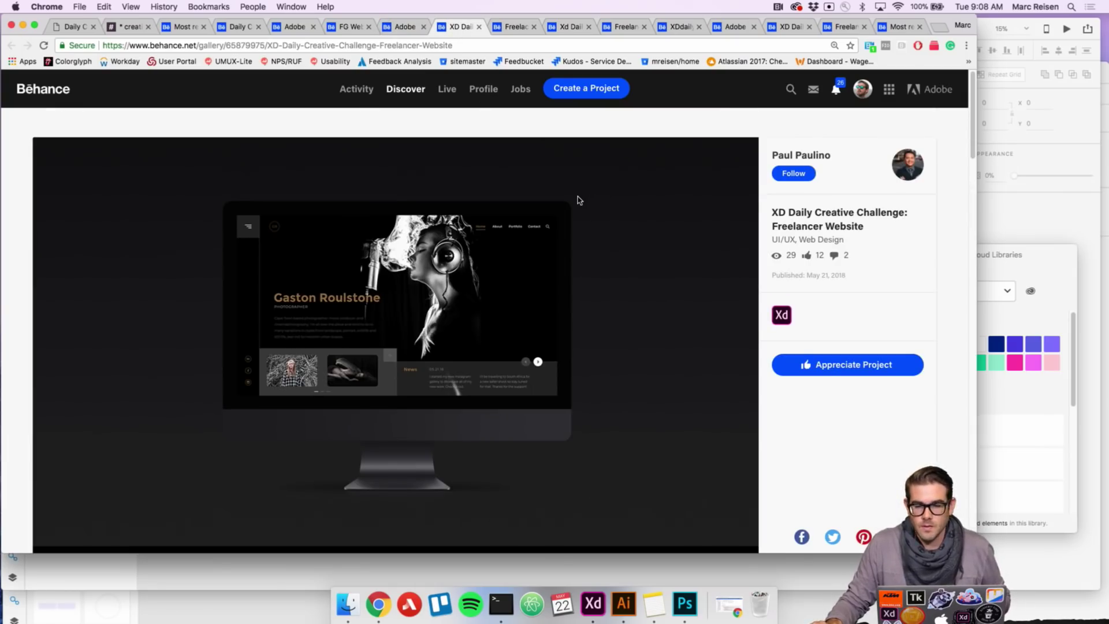
scroll(577, 198, down, 5)
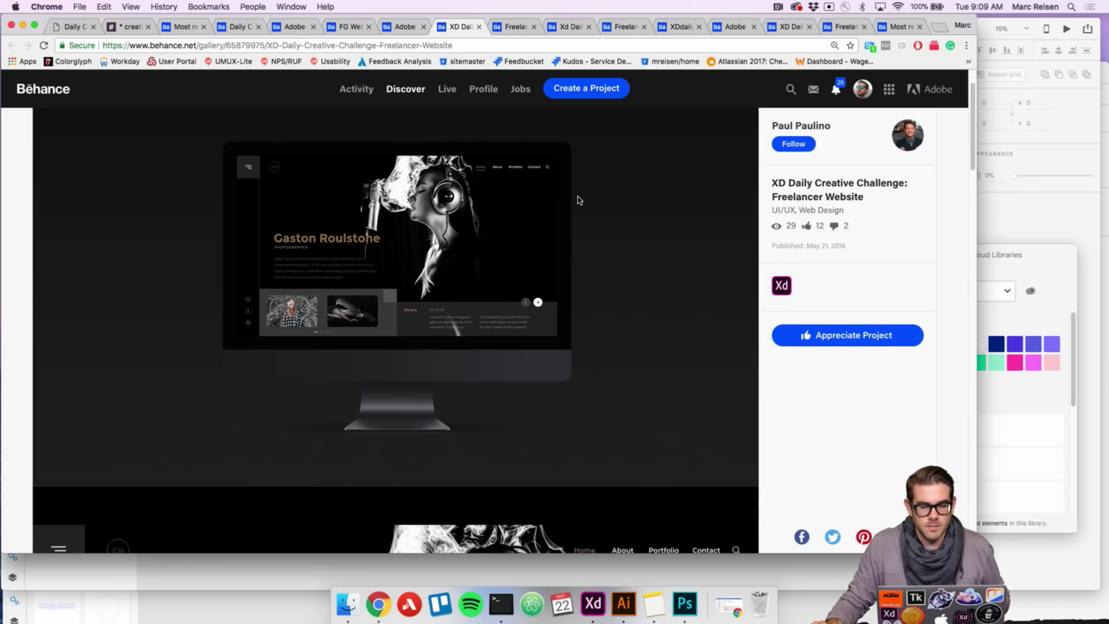
scroll(579, 200, down, 3)
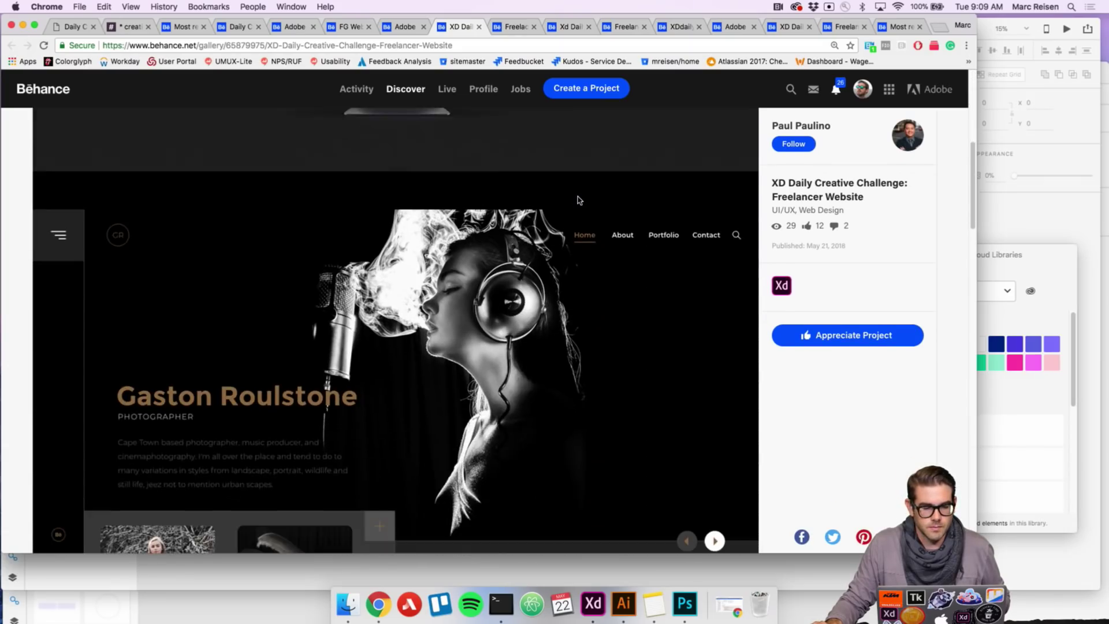
scroll(578, 199, down, 3)
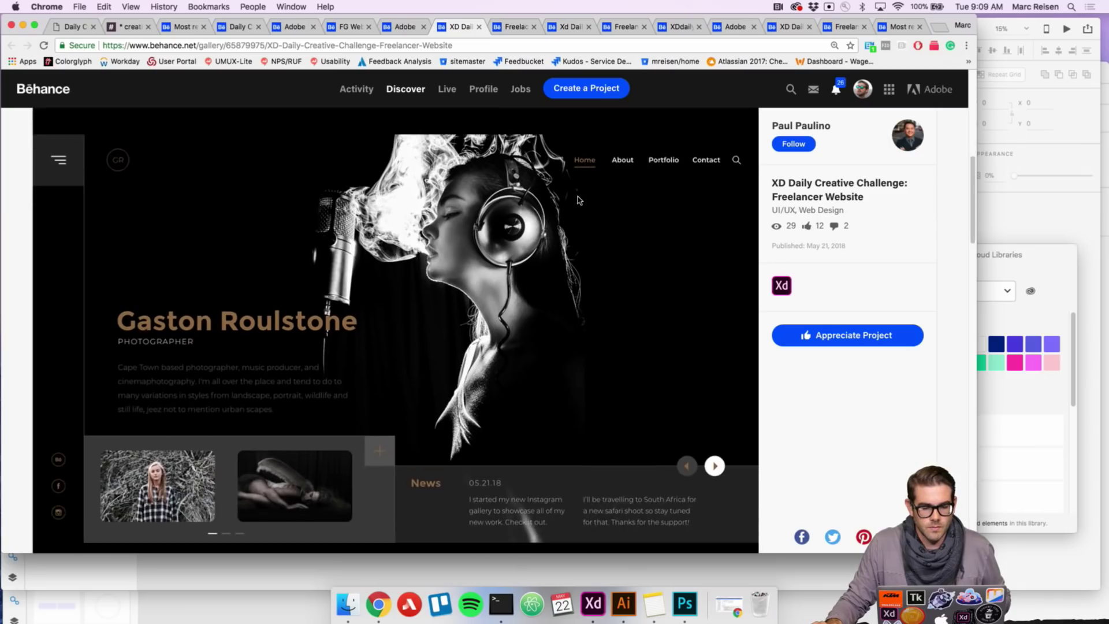
scroll(578, 200, down, 2)
scroll(578, 200, up, 5)
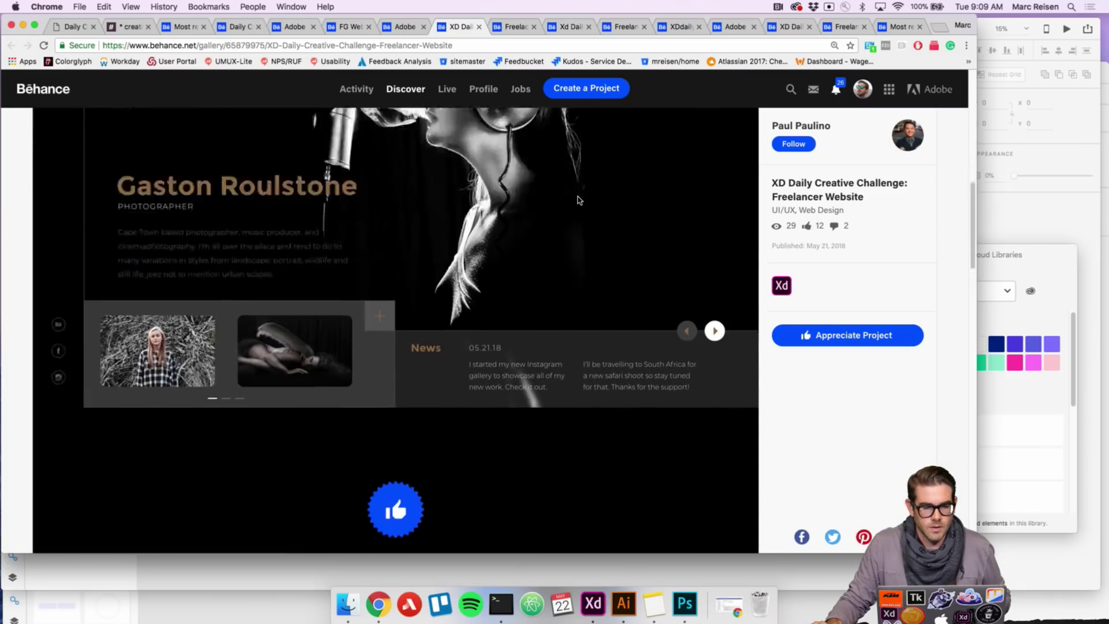
scroll(578, 199, down, 2)
scroll(578, 198, up, 1)
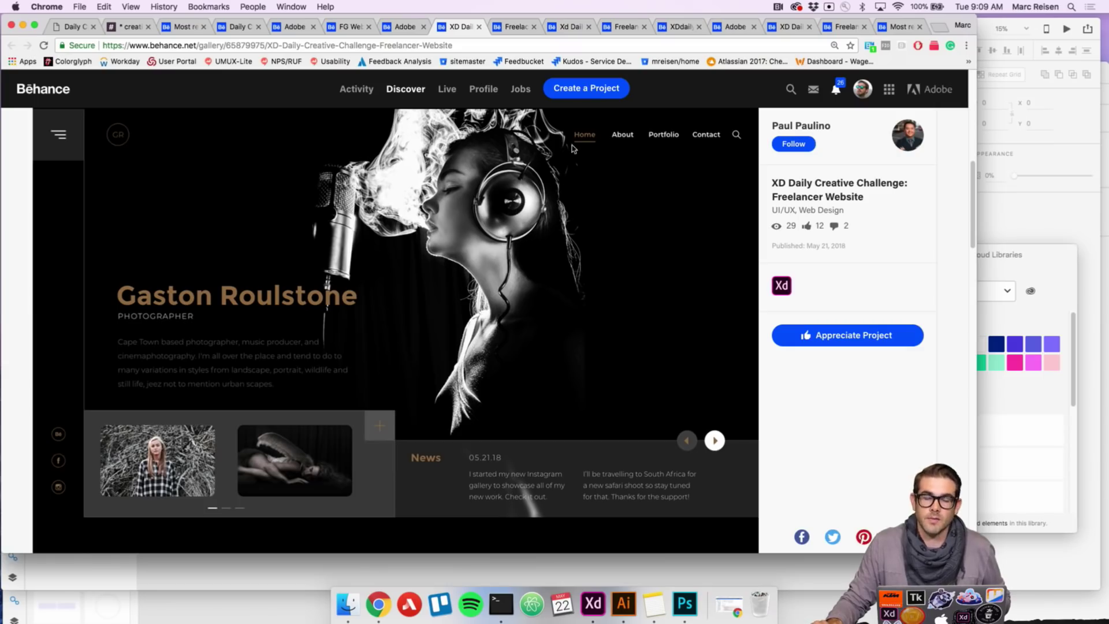
- Review the photographer home page's hero, thumbnail strip and News section, and appreciate the project
scroll(584, 297, down, 3)
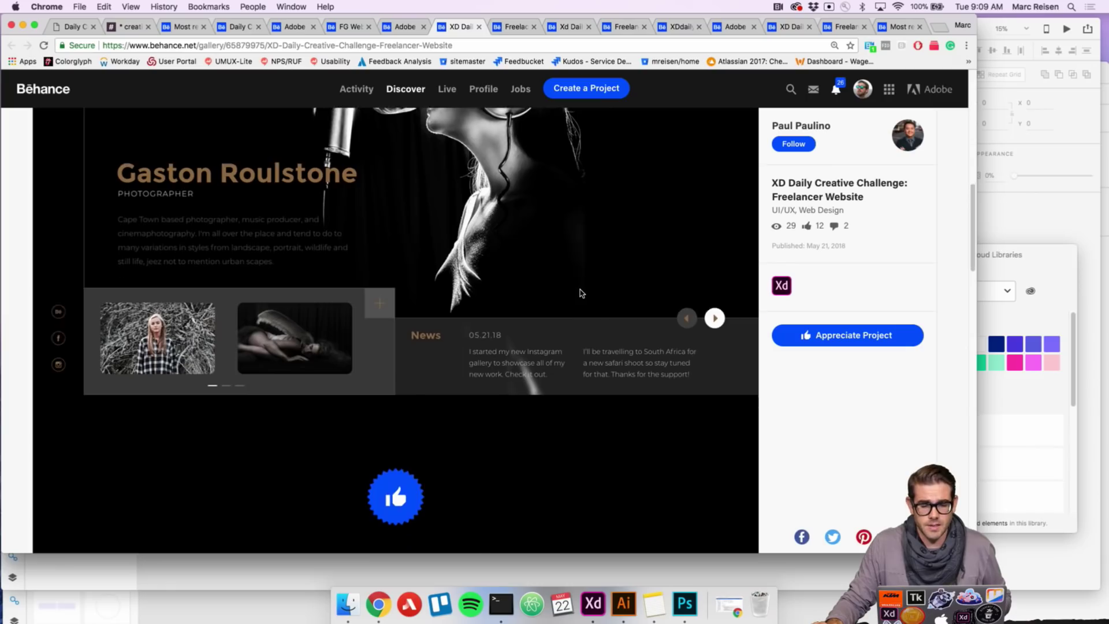
scroll(580, 290, down, 10)
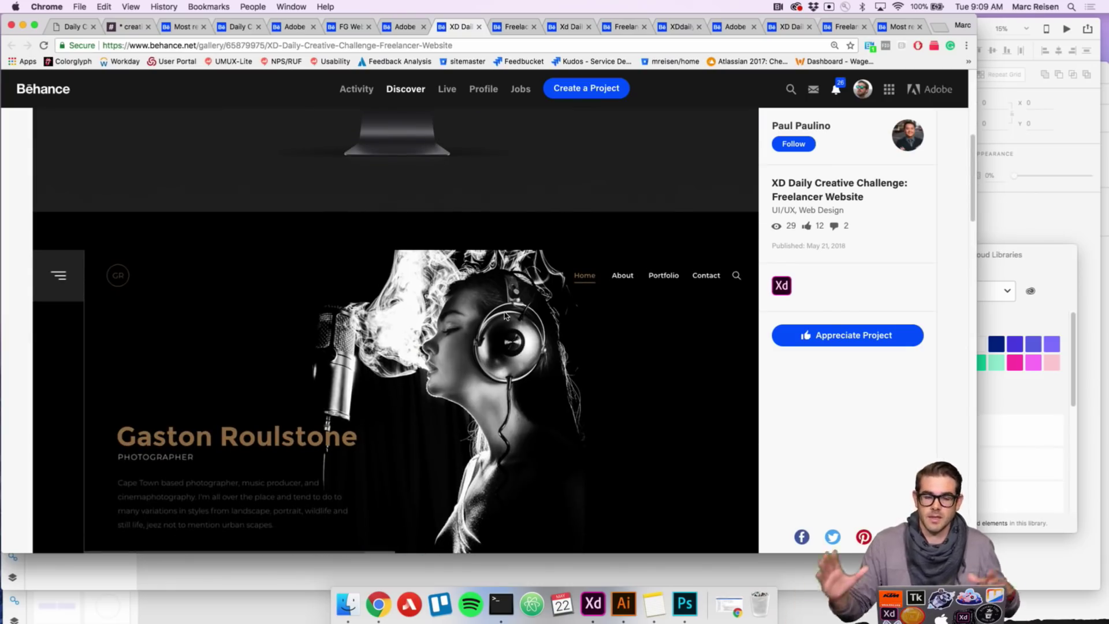
scroll(491, 324, down, 3)
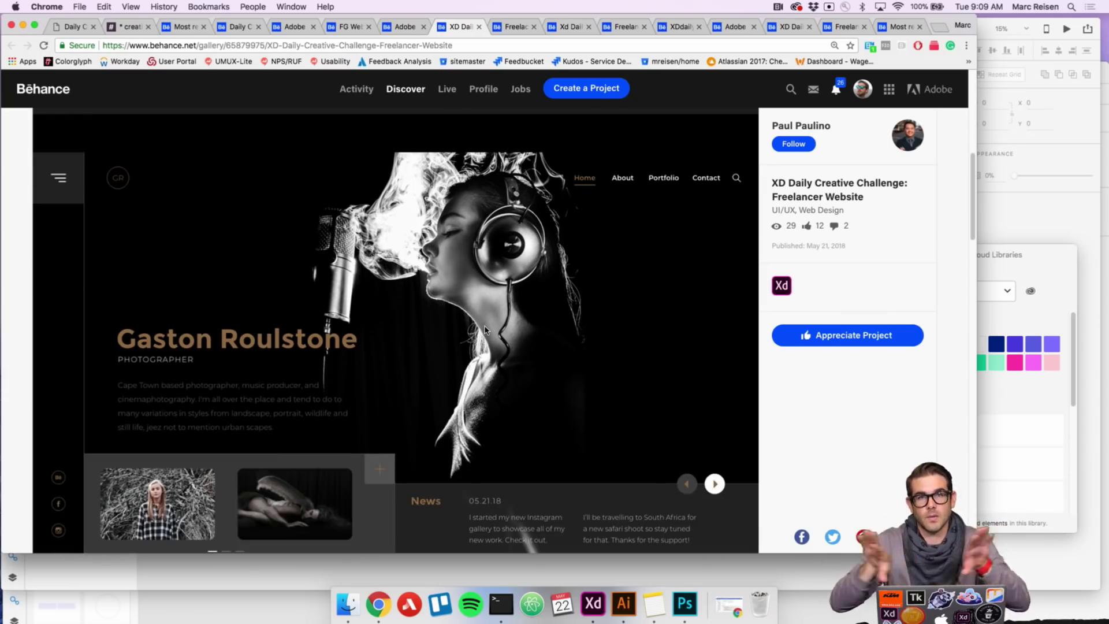
scroll(488, 330, down, 8)
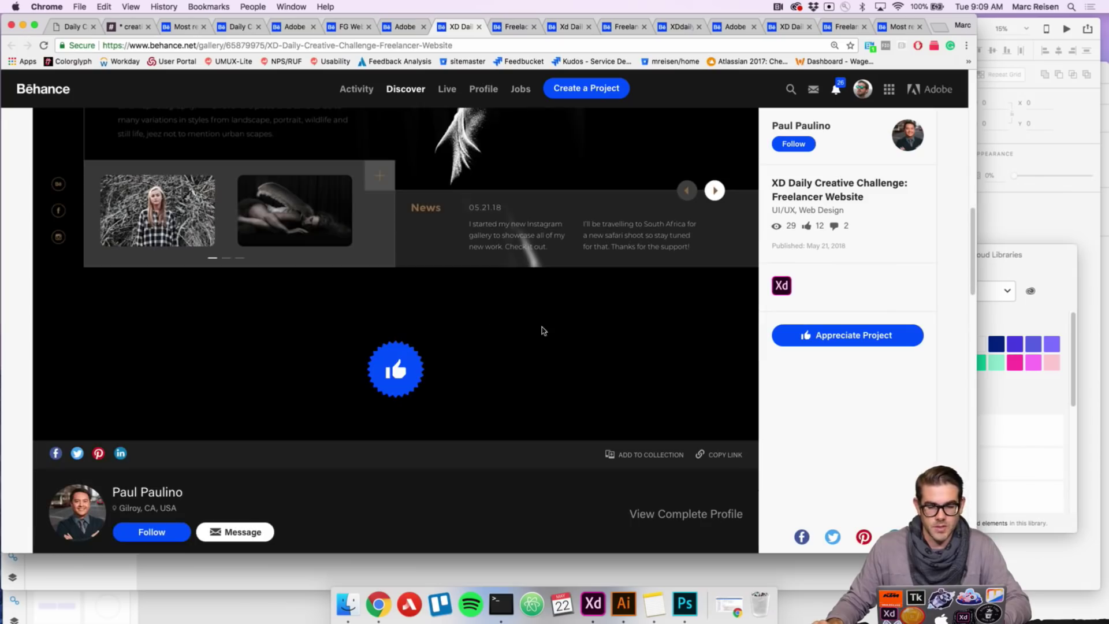
click(827, 344)
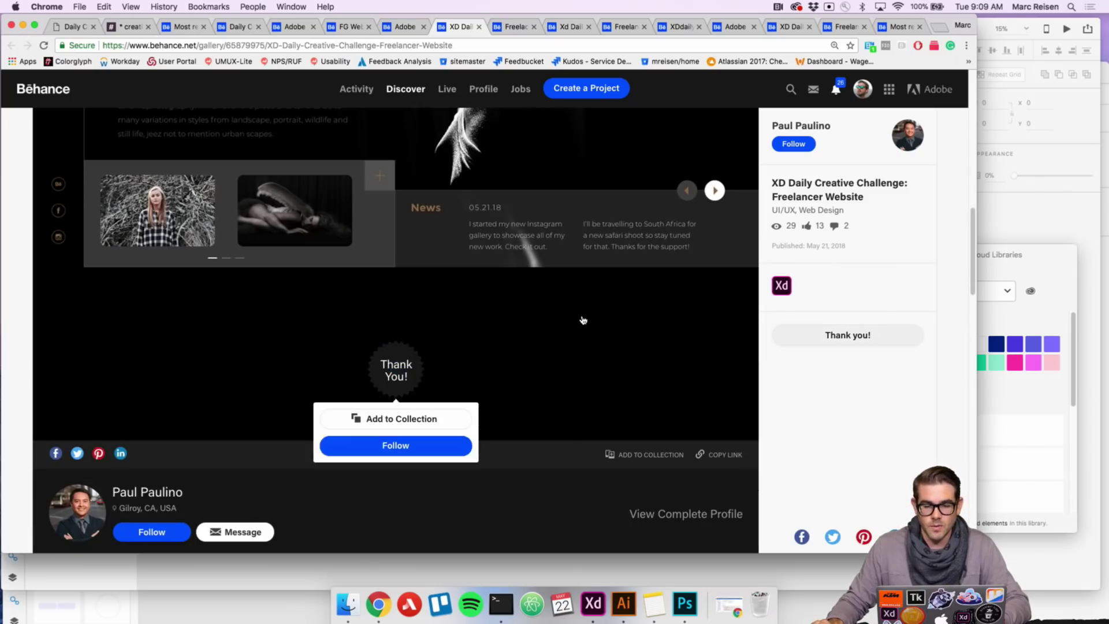
scroll(580, 315, up, 2)
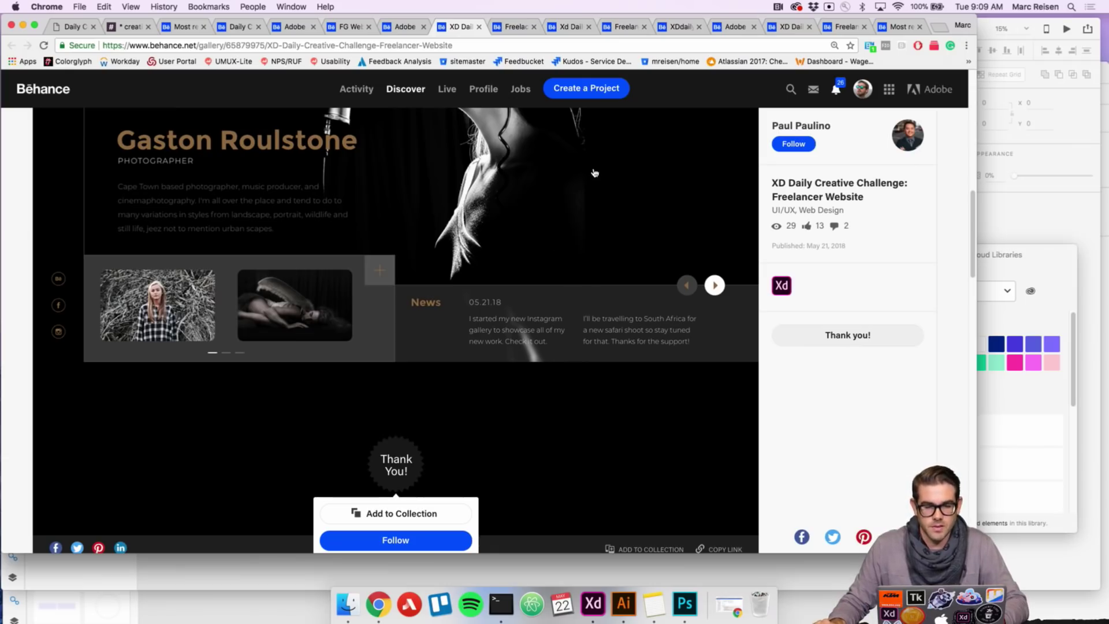
scroll(594, 175, up, 2)
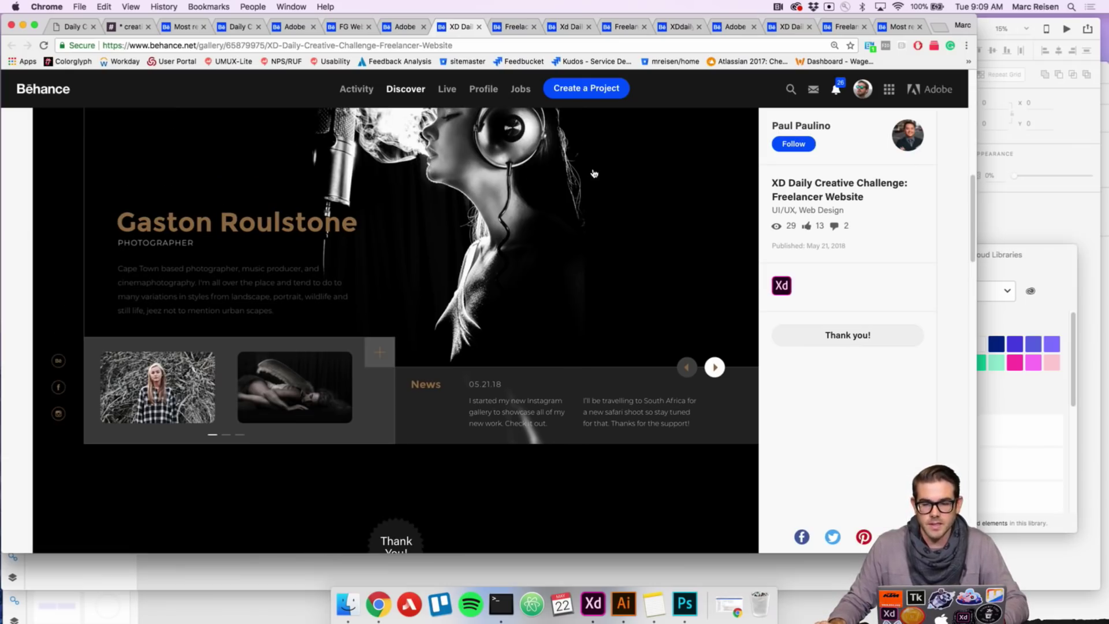
- Open the "Freelacer Website" project and examine its hero image, Illustrations row and social media footer
click(514, 27)
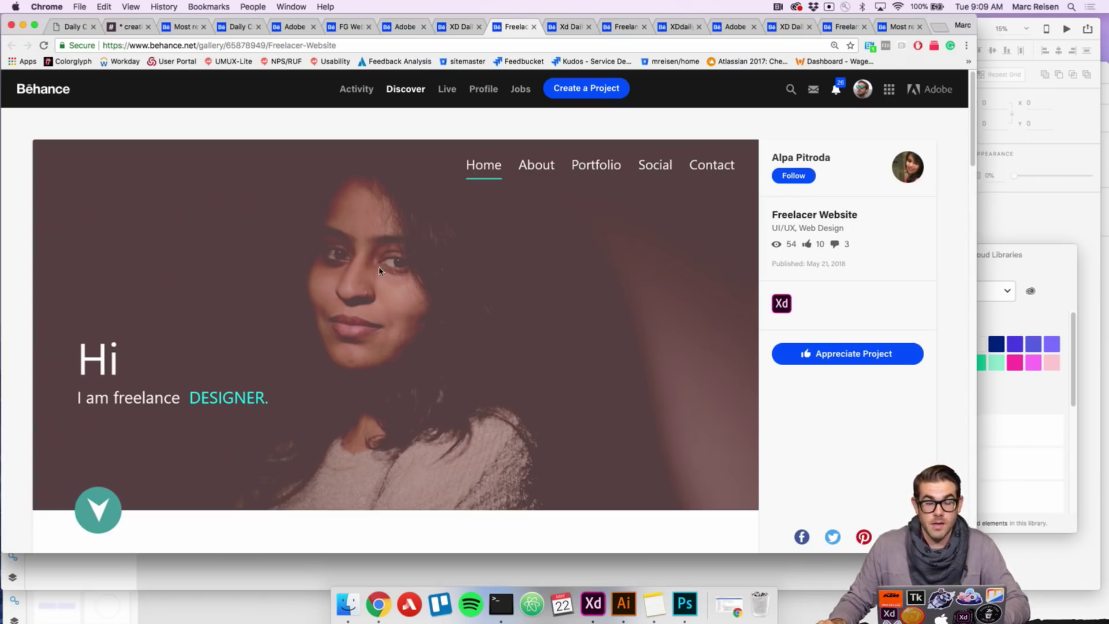
scroll(395, 309, down, 3)
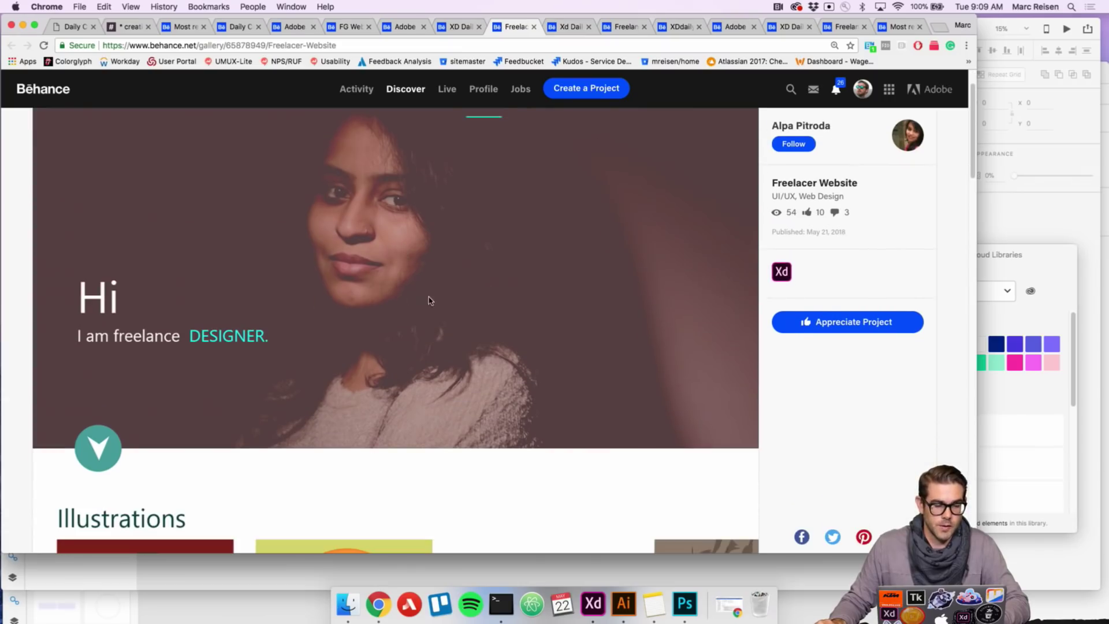
scroll(295, 353, down, 1)
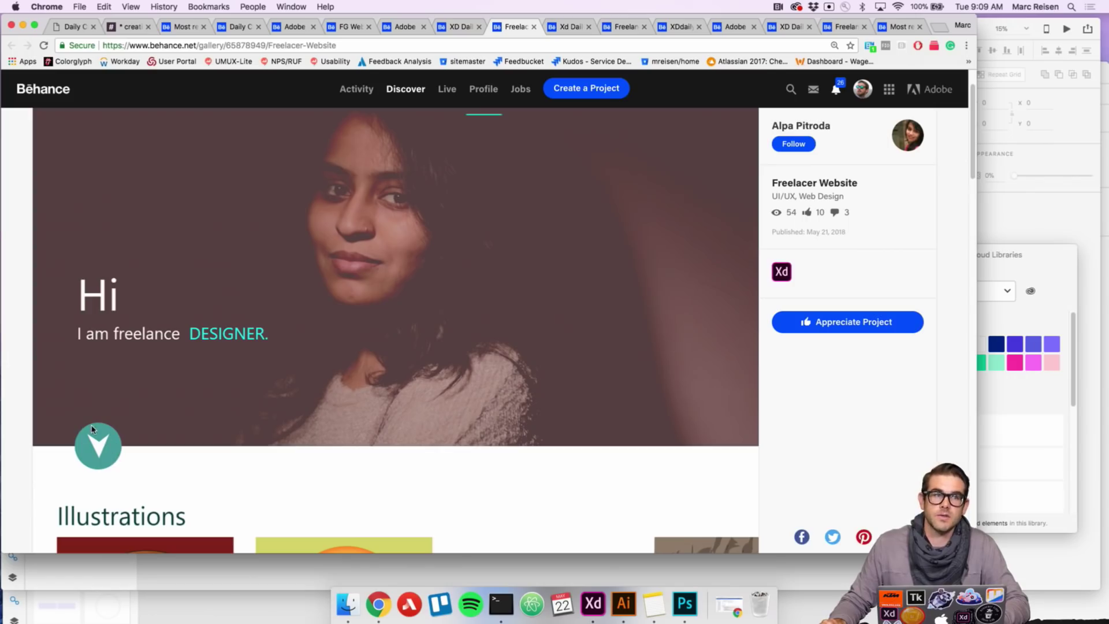
scroll(338, 382, down, 5)
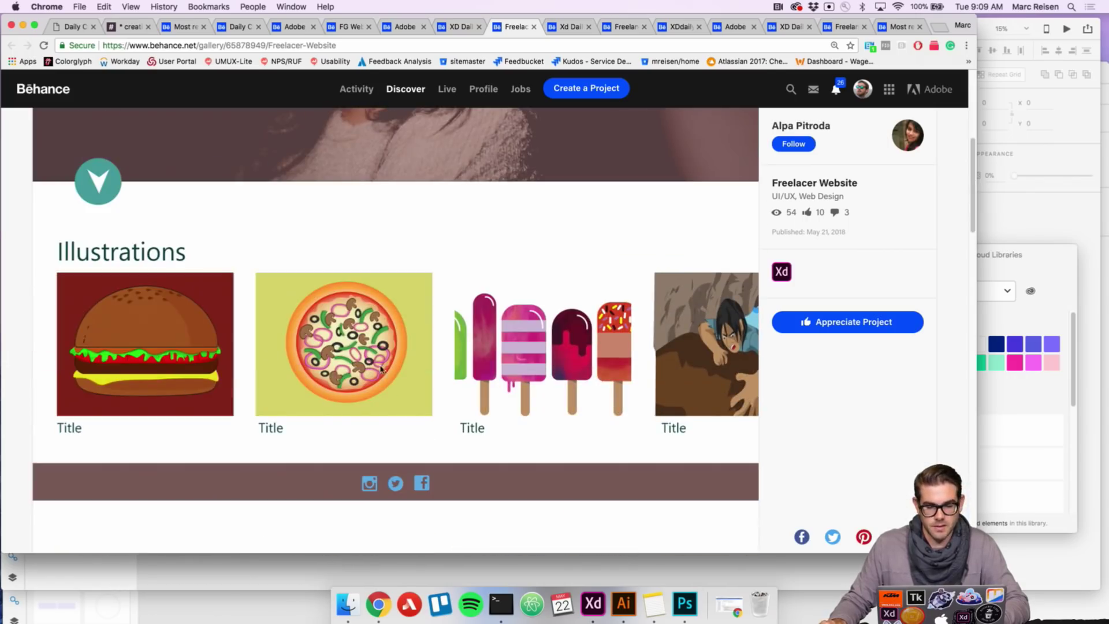
scroll(469, 374, down, 2)
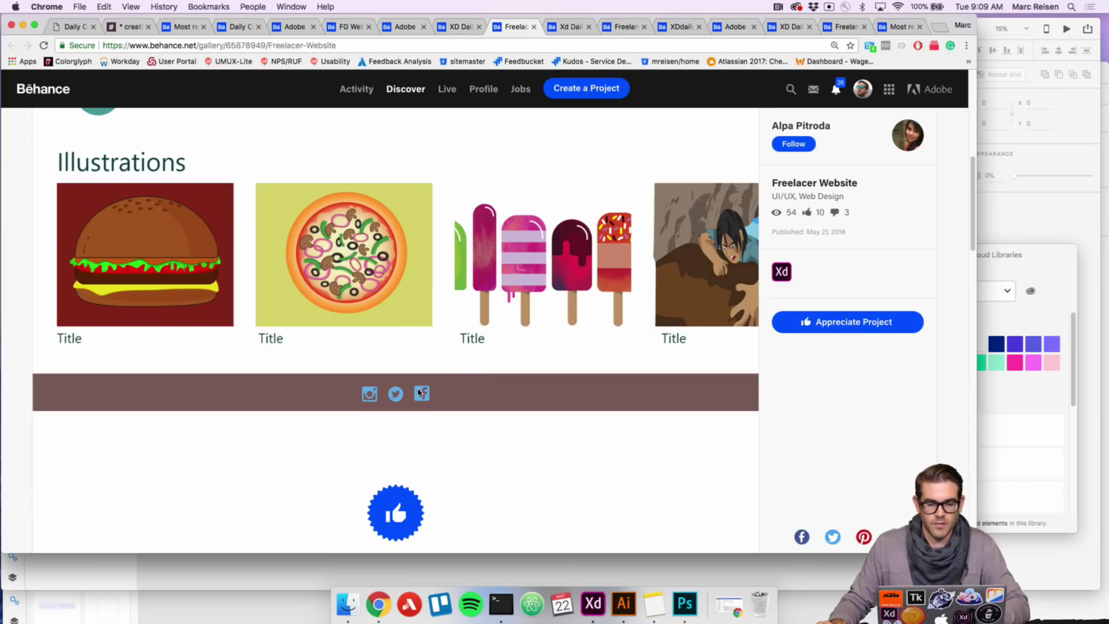
- Review the freelance designer's hero section and navigation once more, and appreciate the "Freelacer Website" project
scroll(420, 391, up, 10)
scroll(419, 389, down, 5)
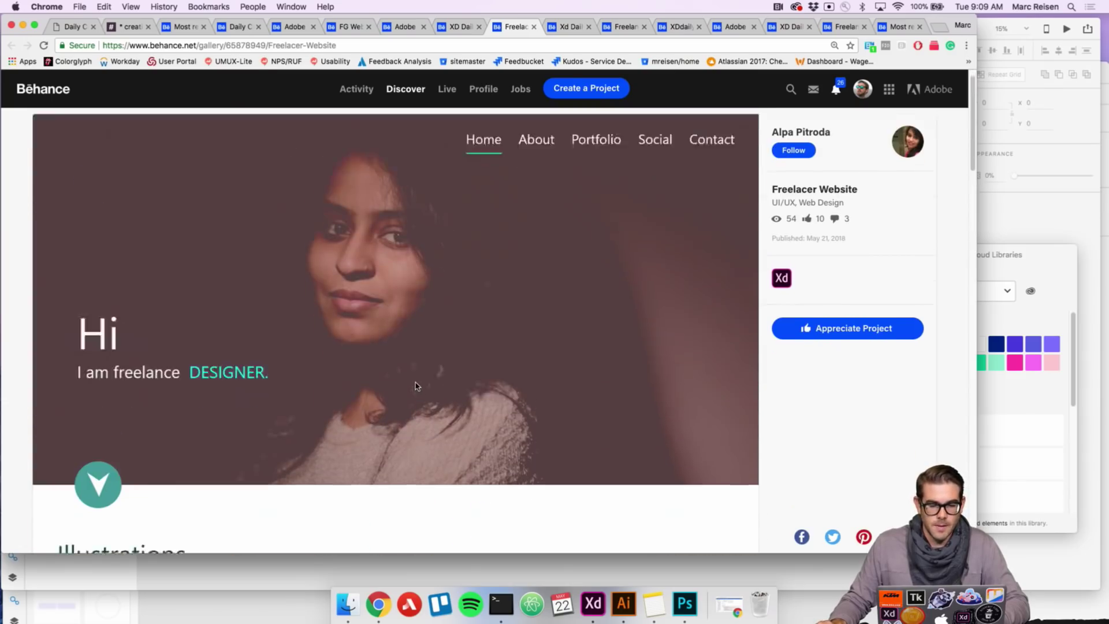
scroll(416, 384, up, 5)
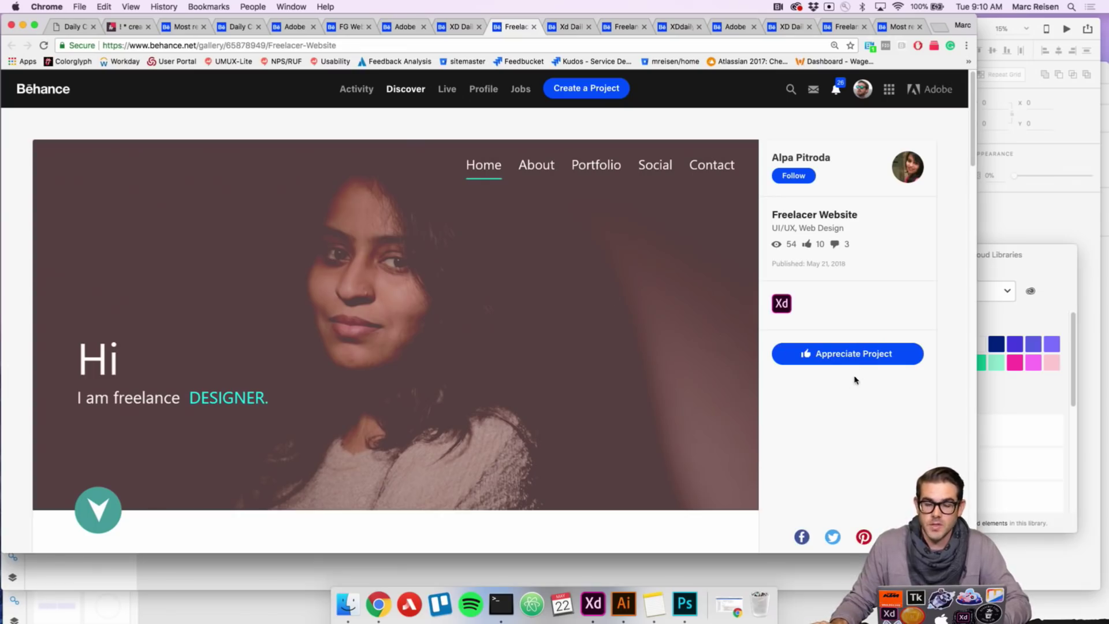
click(831, 359)
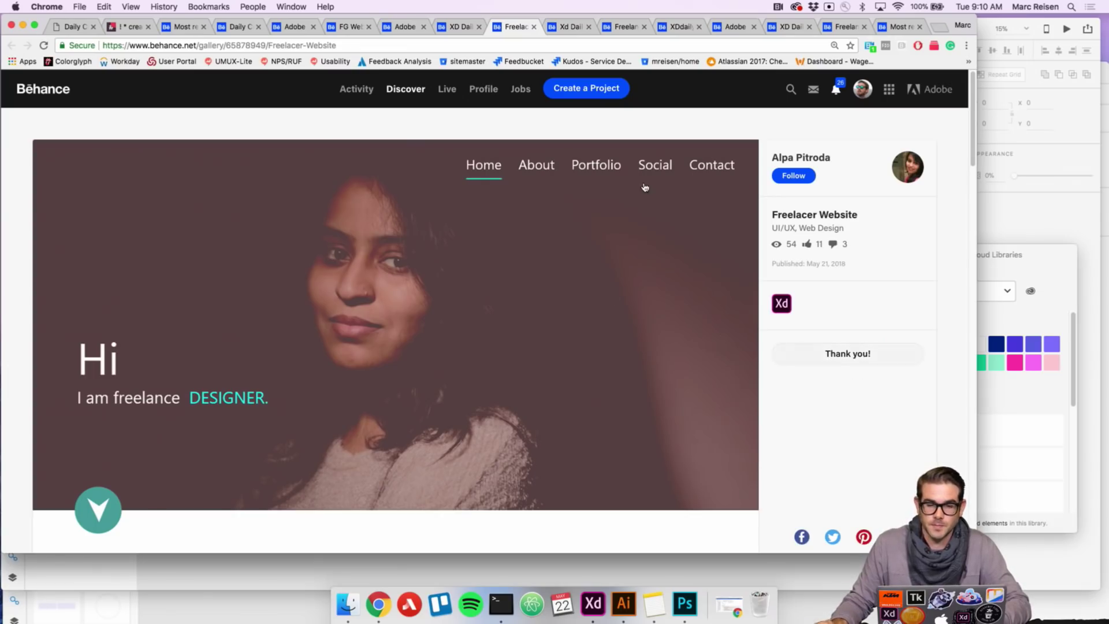
- Open the "Xd Daily Challenge Single Page Website" project and examine its navigation header and "Hey There!" introduction
click(569, 27)
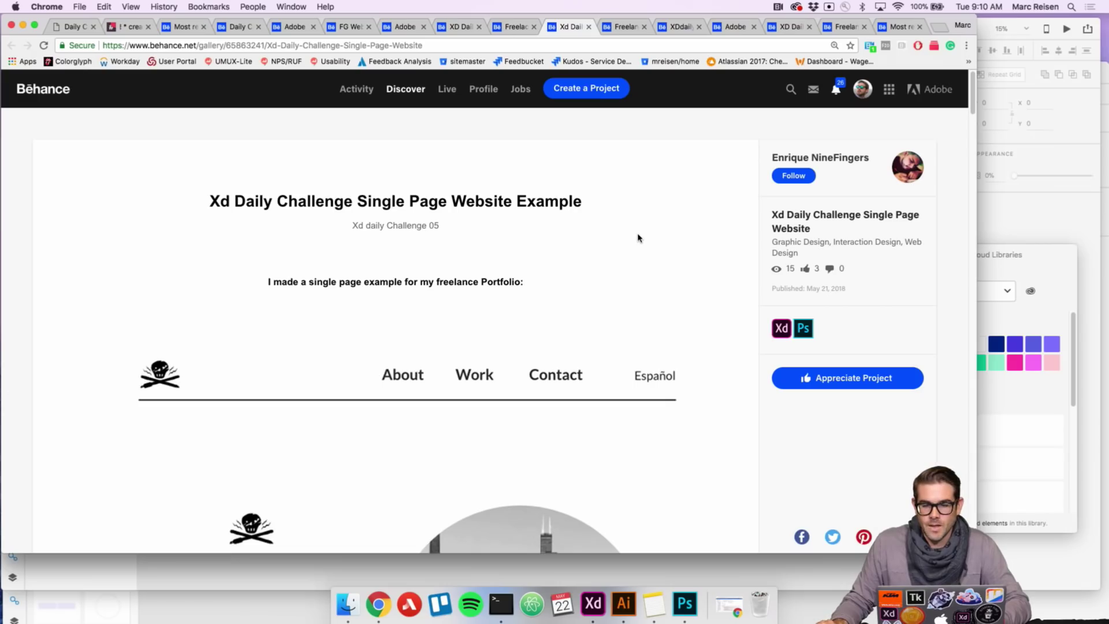
scroll(613, 272, down, 3)
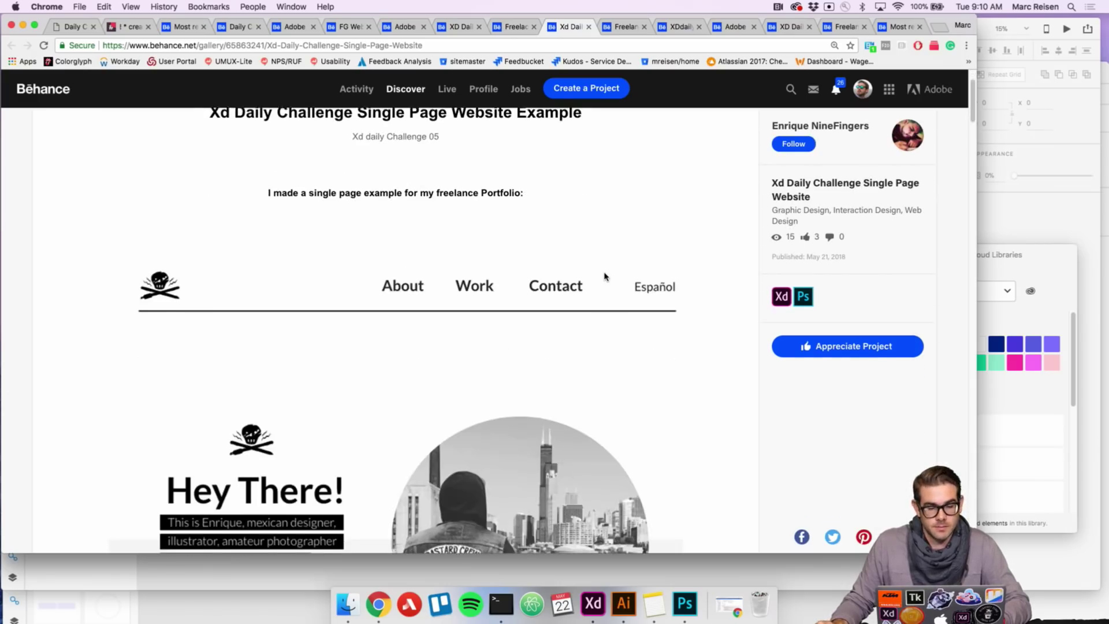
scroll(605, 277, up, 3)
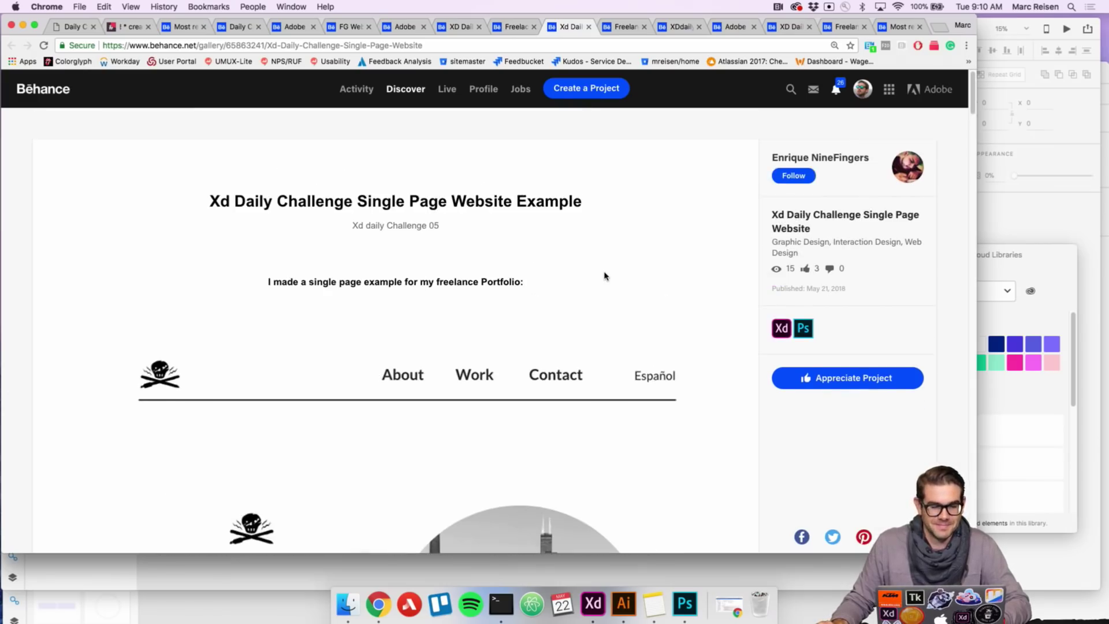
scroll(605, 276, down, 3)
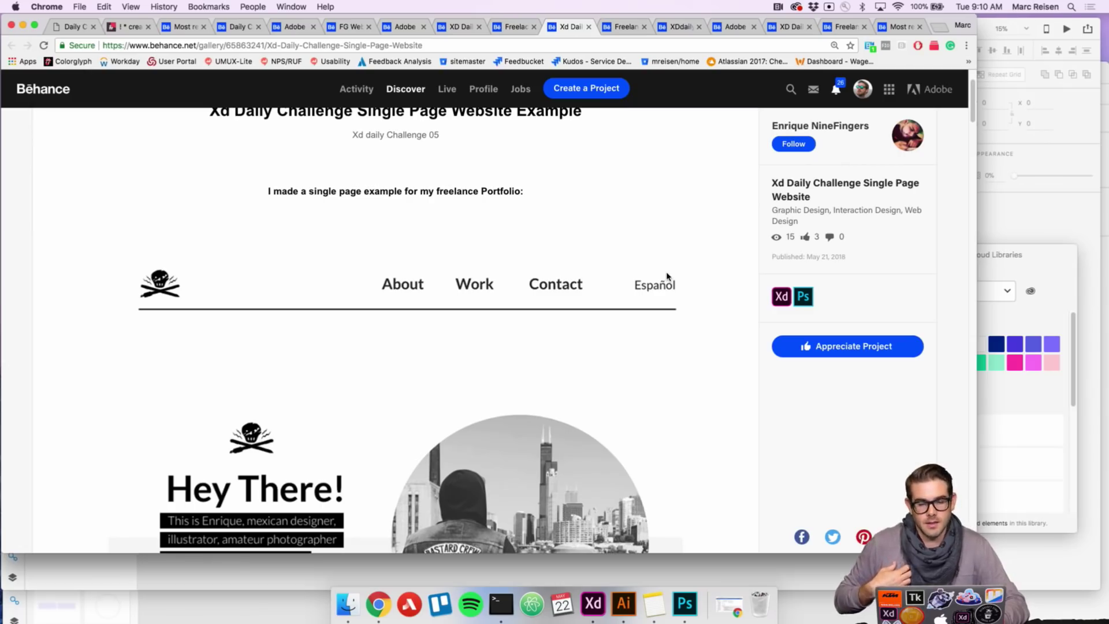
scroll(607, 286, down, 1)
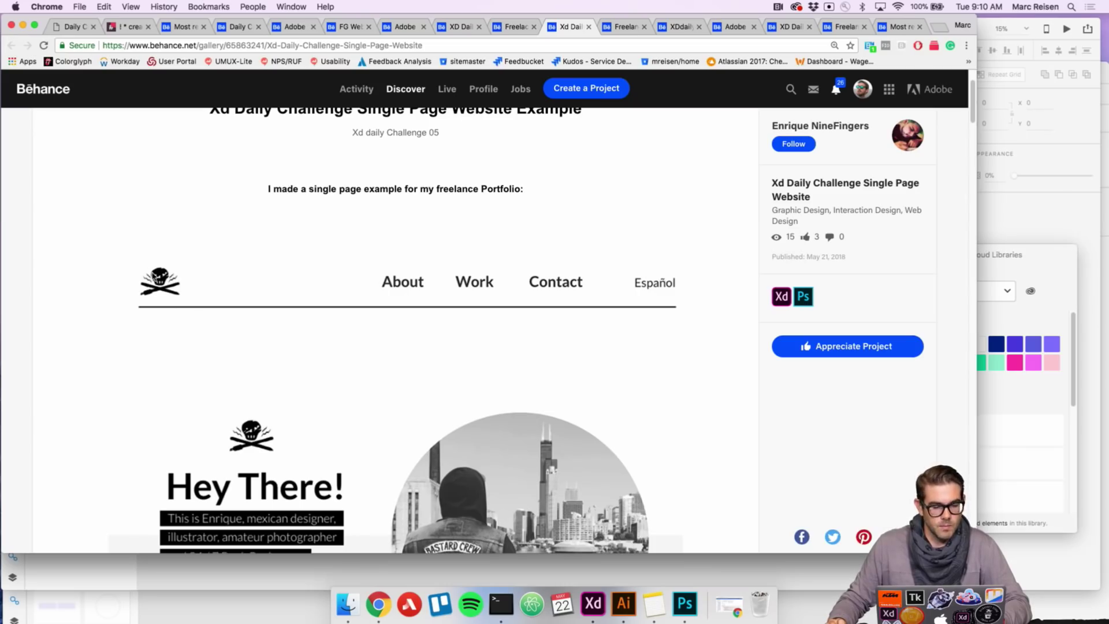
scroll(173, 280, down, 5)
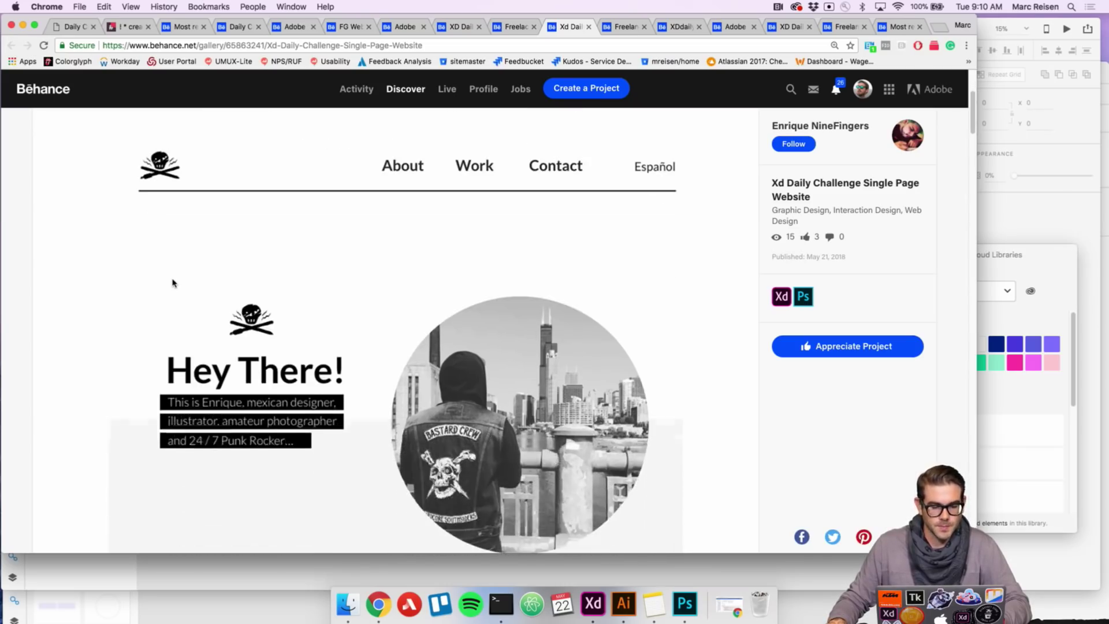
scroll(185, 323, down, 1)
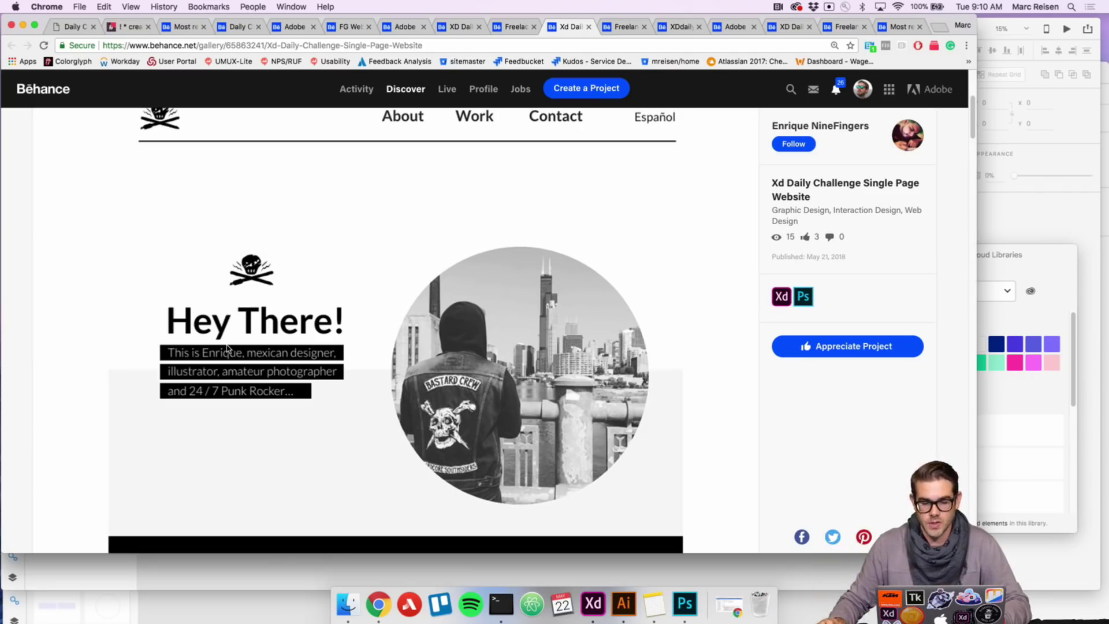
- Examine the "Some of the work i've done so far" banner and the first row of work samples beneath it
scroll(380, 399, down, 1)
scroll(379, 398, down, 10)
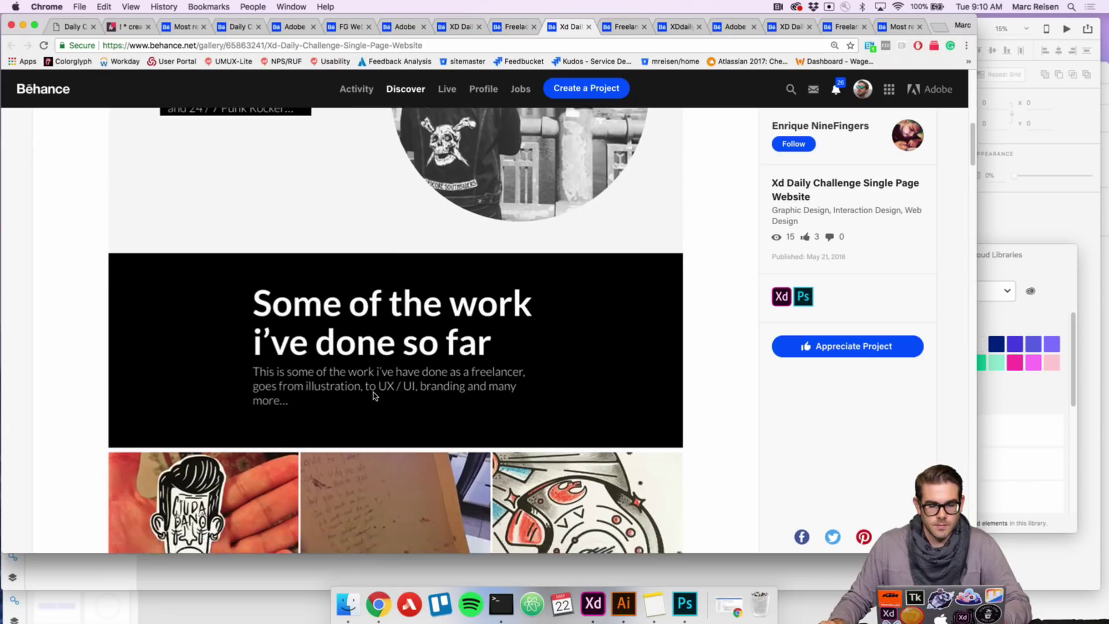
scroll(374, 396, down, 1)
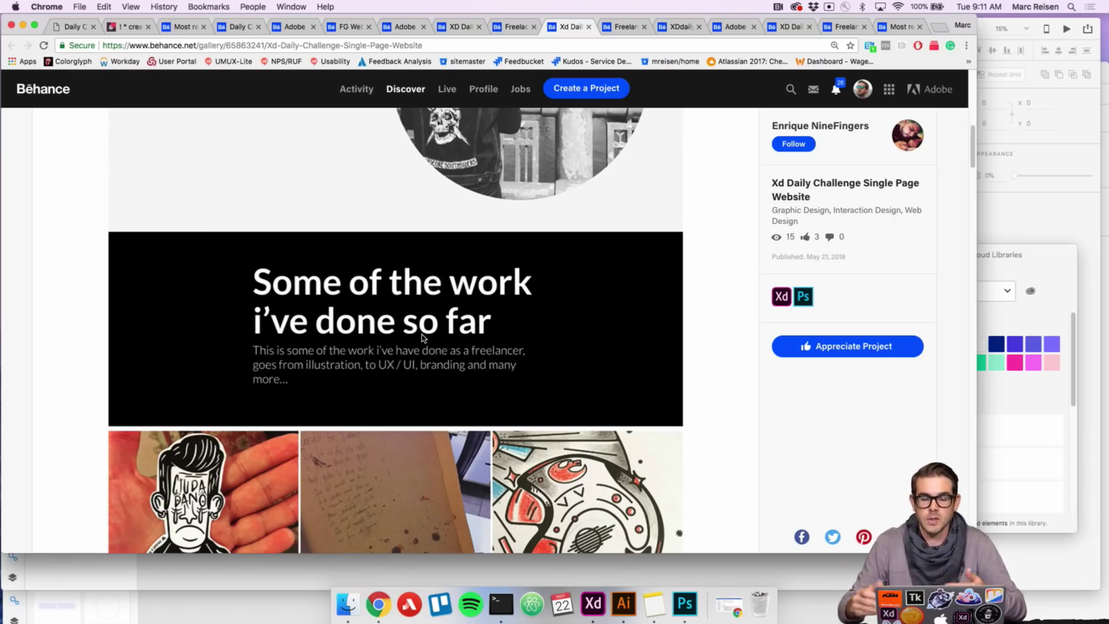
scroll(424, 337, down, 1)
scroll(423, 337, down, 3)
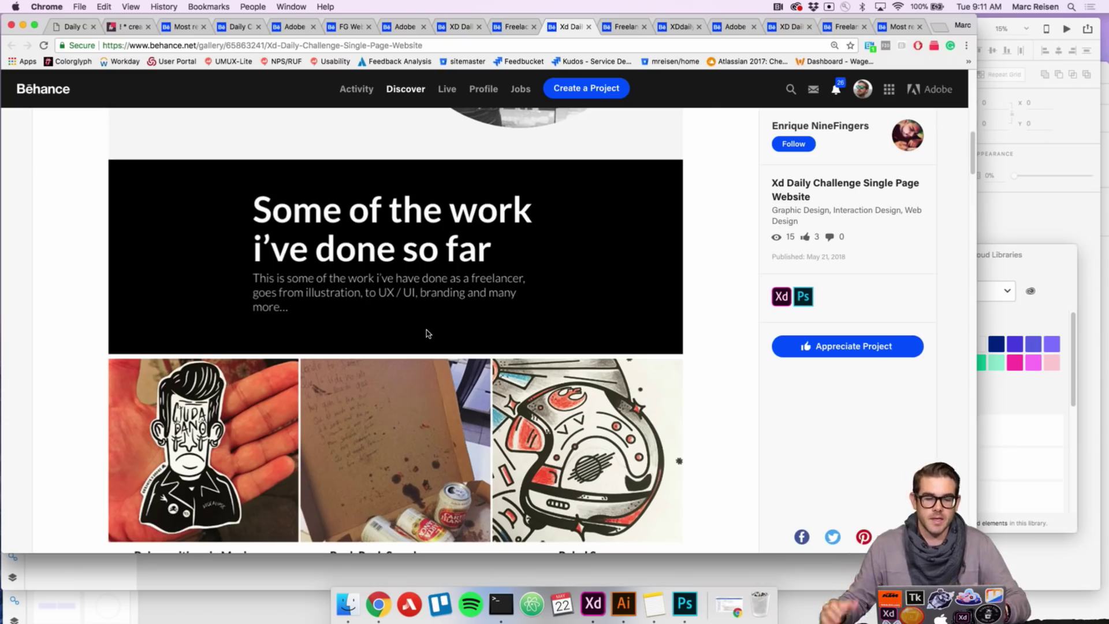
scroll(436, 322, down, 1)
scroll(436, 322, down, 1)
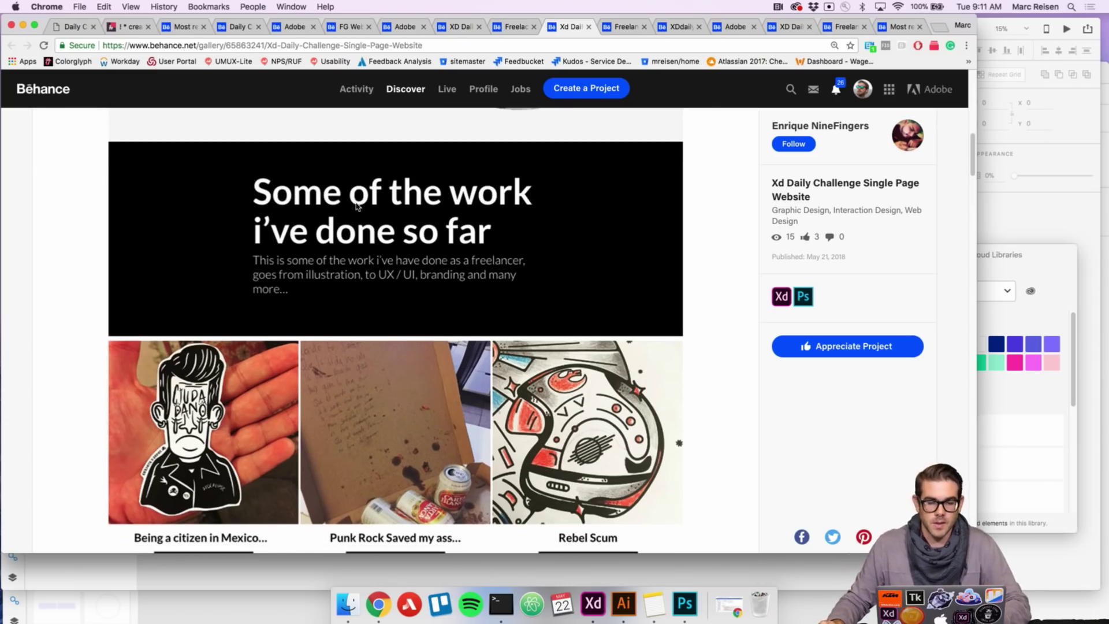
- Review the work sample grid and the "Feel like working together?" section, and appreciate the "Xd Daily Challenge Single Page Website" project
scroll(491, 228, down, 10)
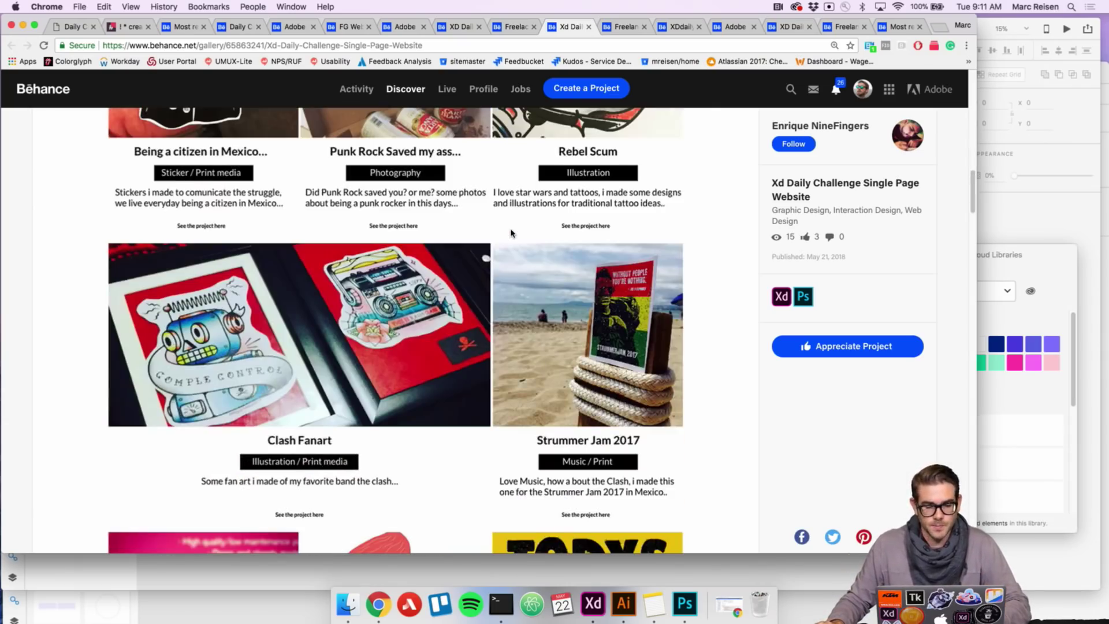
scroll(369, 242, up, 2)
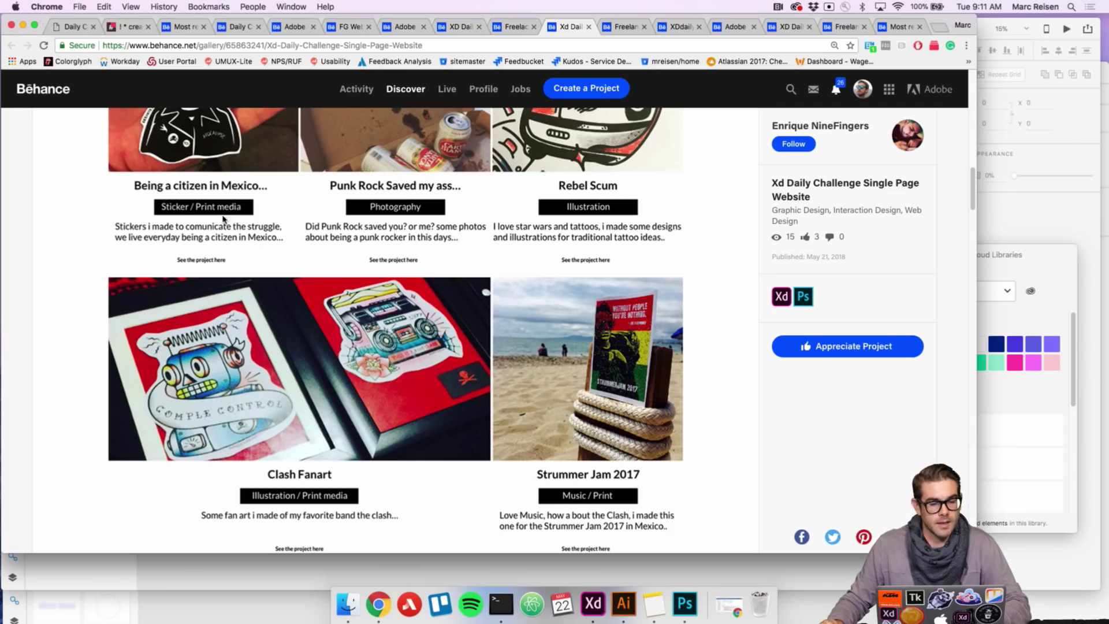
scroll(270, 216, down, 15)
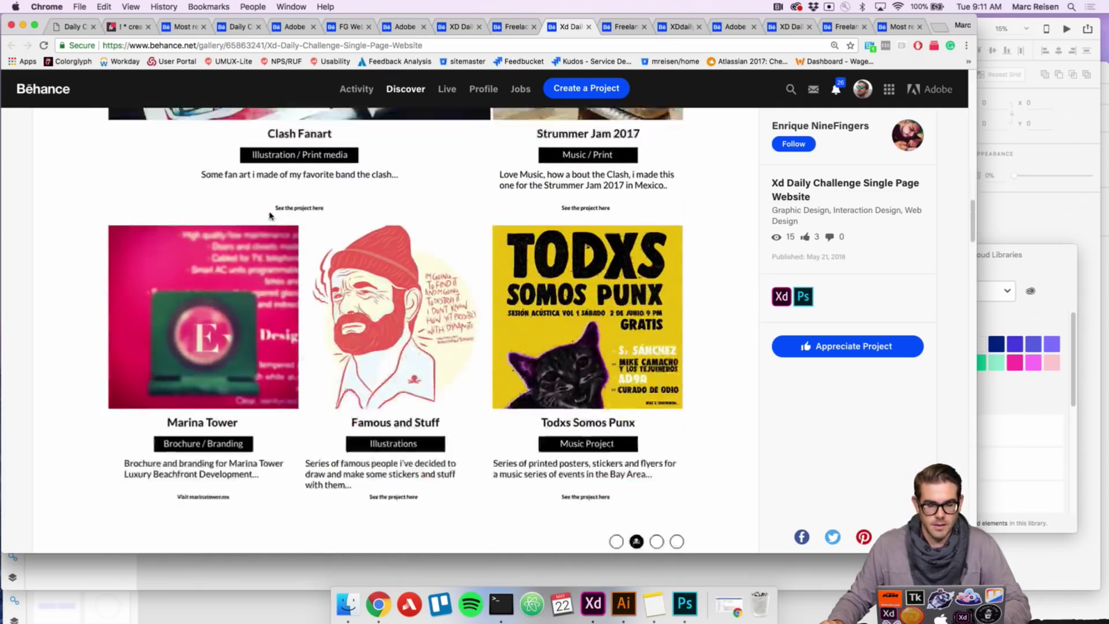
scroll(271, 216, down, 1)
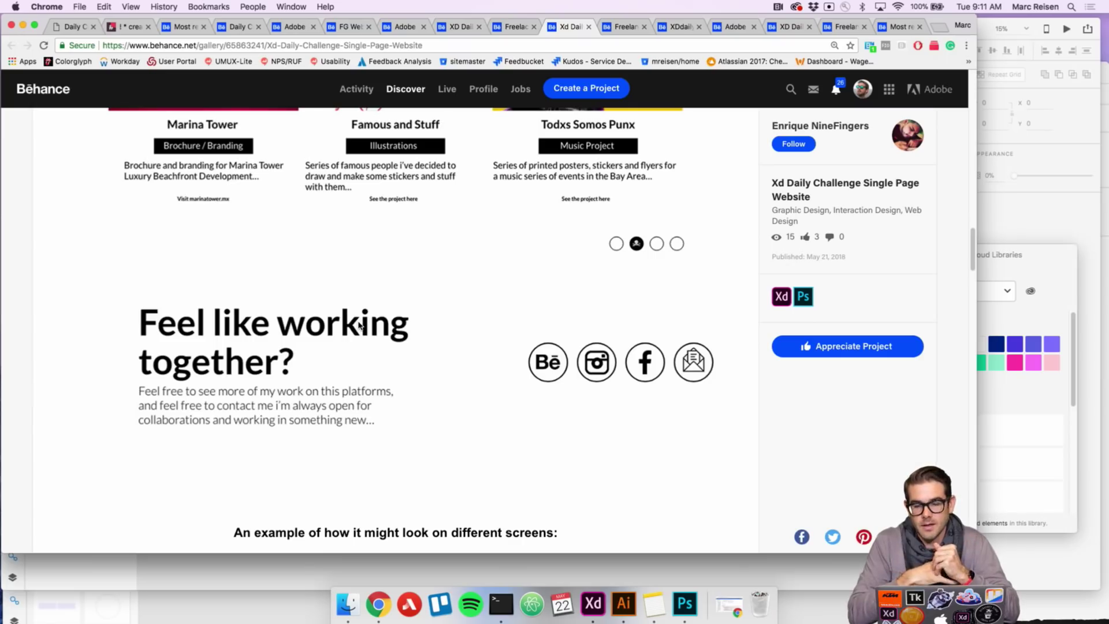
click(824, 348)
- Open the "Freelancer Page" project and examine its mug designer hero, mug banner and Portfolio carousel
click(619, 28)
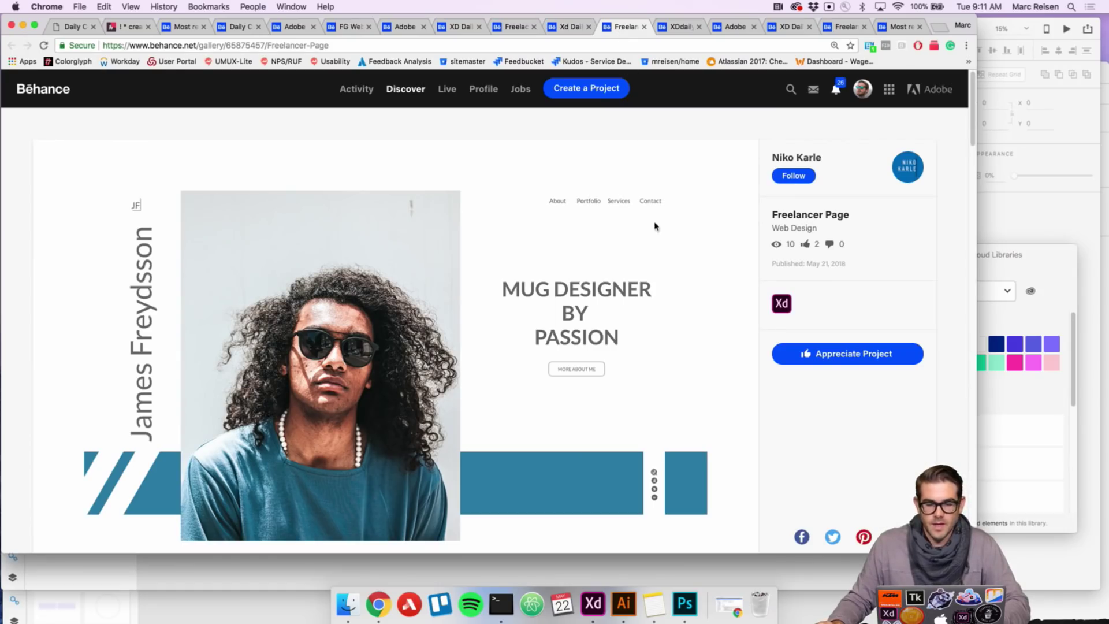
scroll(615, 251, down, 2)
scroll(621, 254, down, 1)
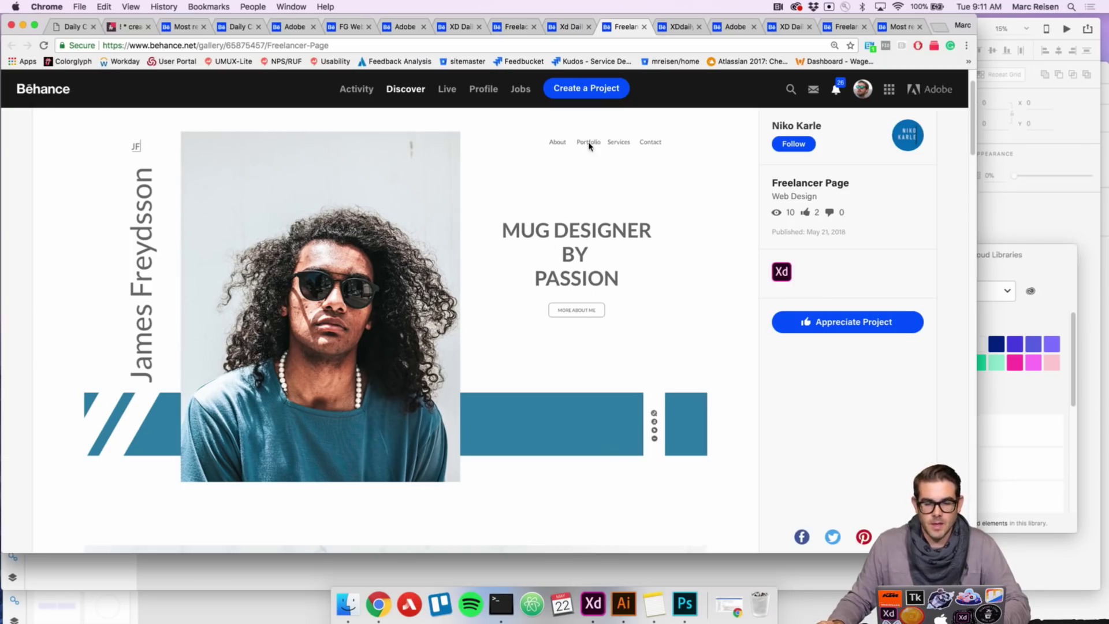
scroll(629, 195, down, 10)
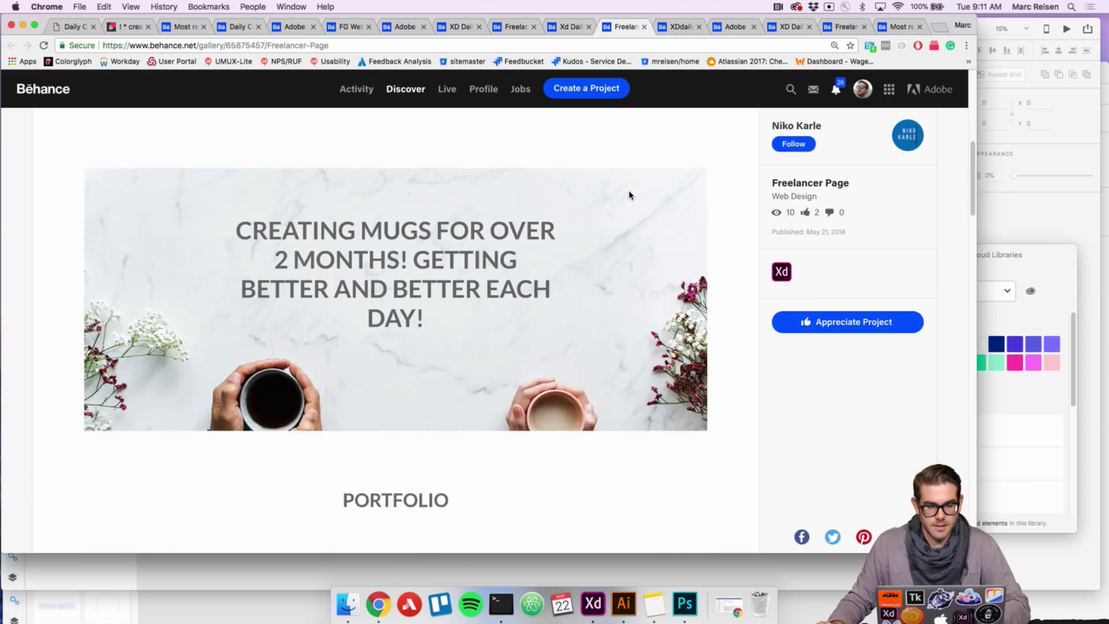
scroll(629, 196, down, 5)
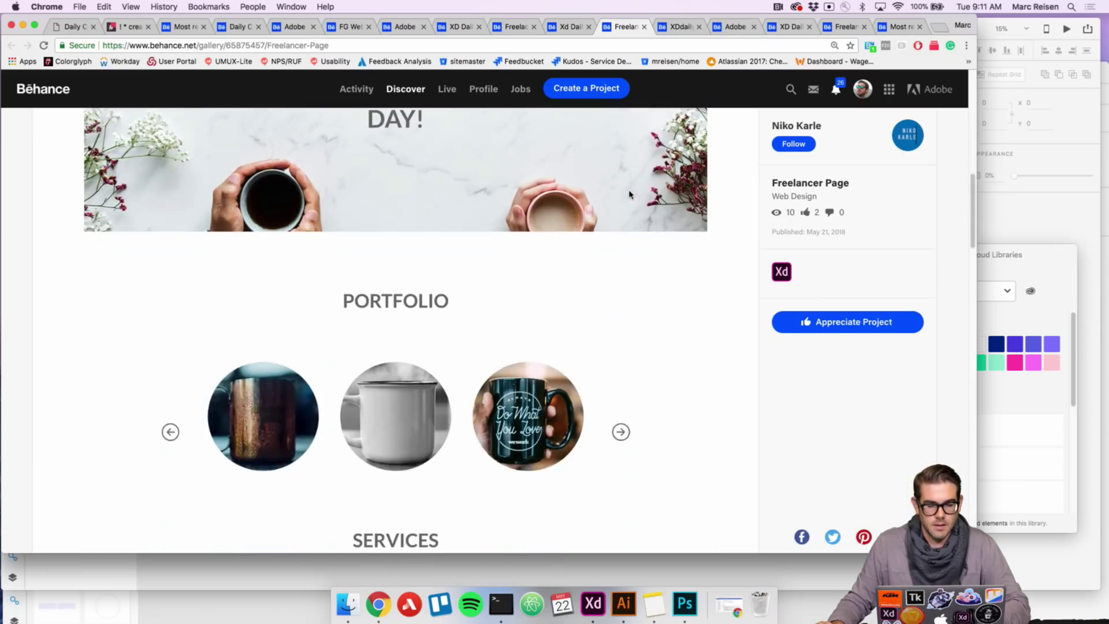
scroll(629, 195, down, 2)
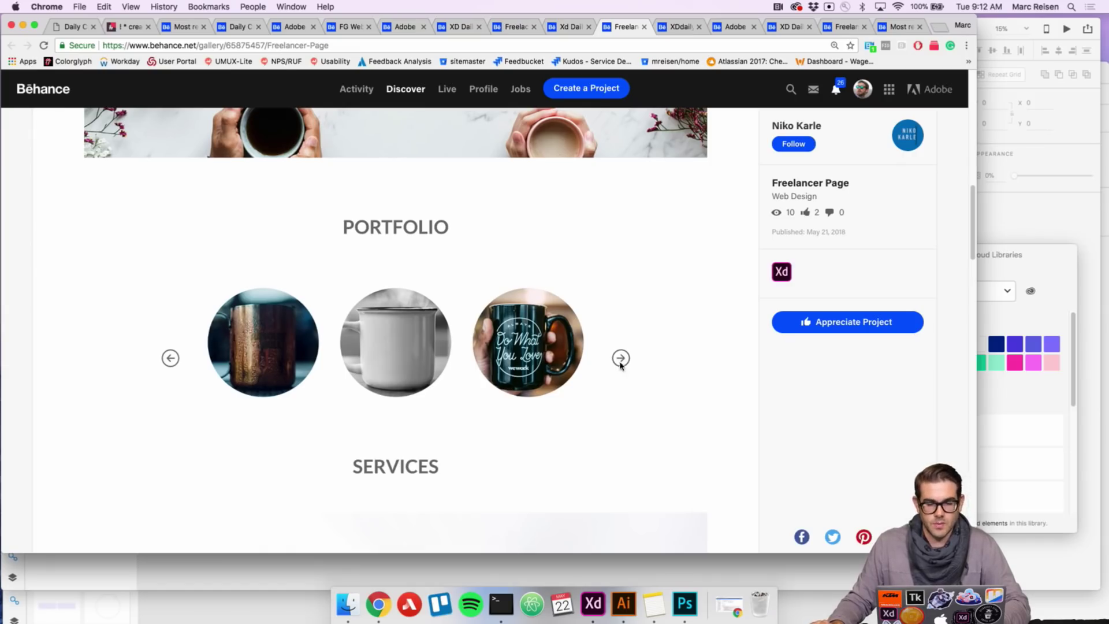
- Review the "Just Ask :)" Services section and the Contact Me form, and appreciate the "Freelancer Page" project
scroll(600, 375, down, 5)
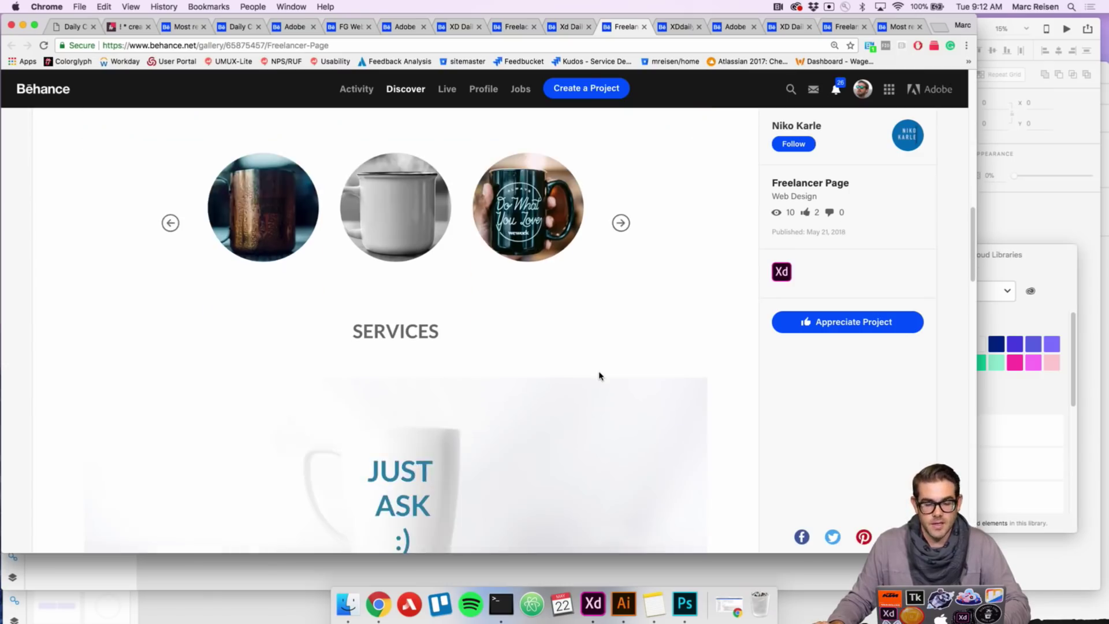
scroll(599, 376, down, 7)
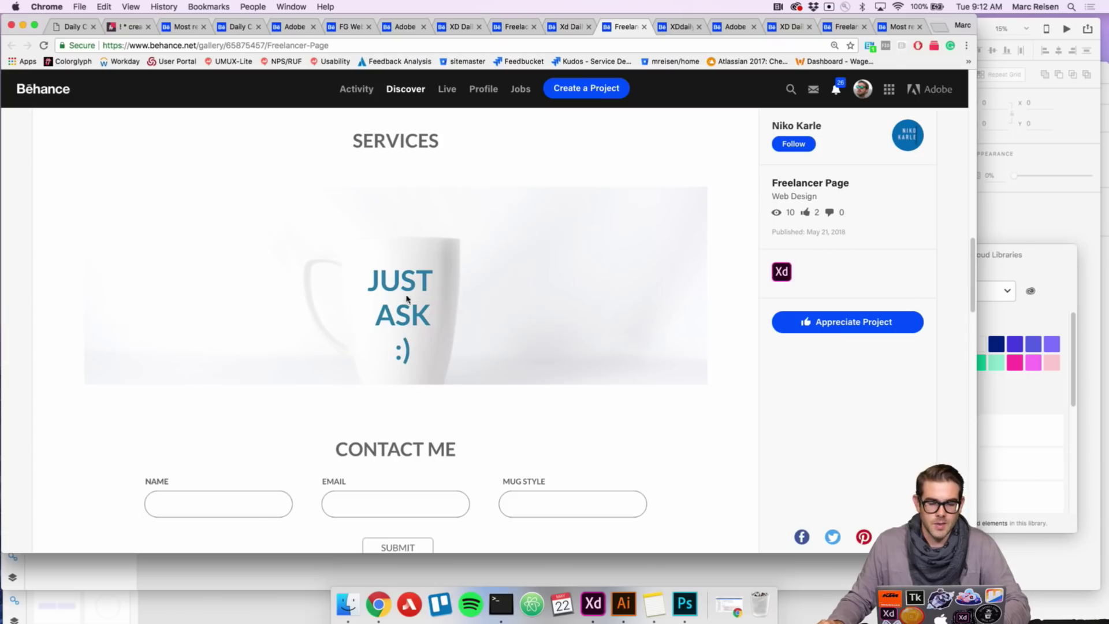
scroll(450, 283, down, 1)
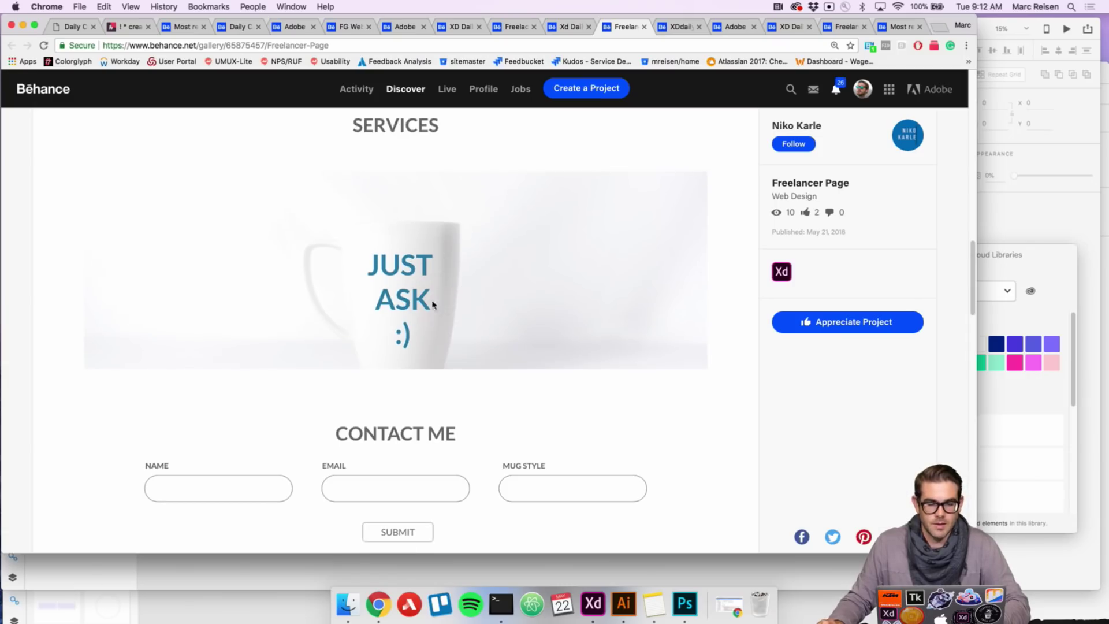
scroll(444, 263, down, 8)
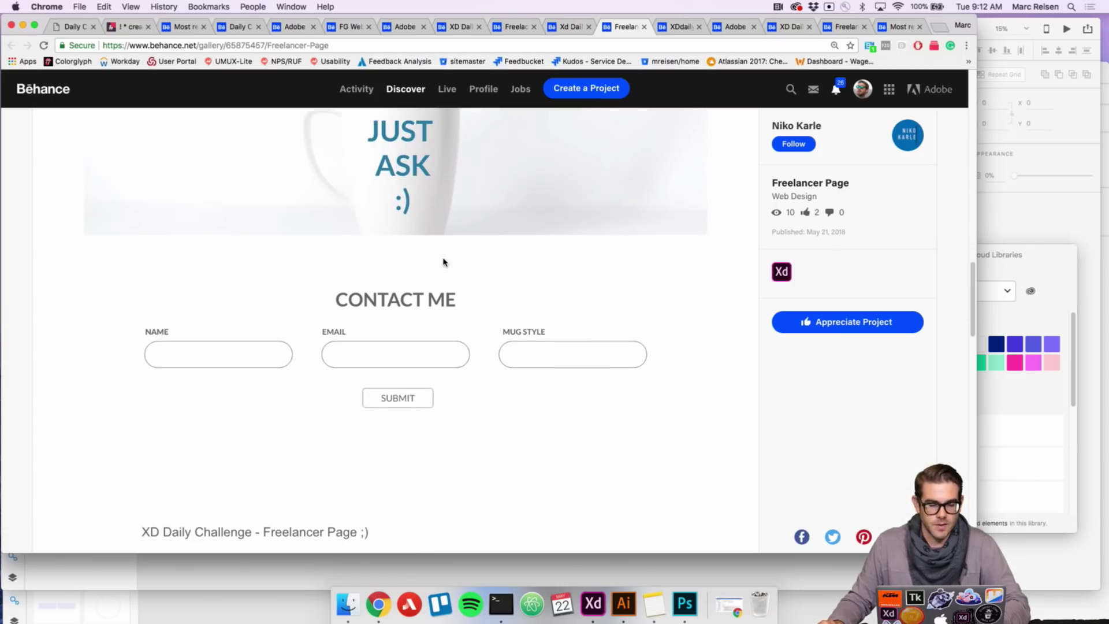
click(851, 322)
- Open the "XDdailychallenge | Website for a freelancer" project and examine its "I am a code factory" hero and "I programm for you" grid
click(677, 27)
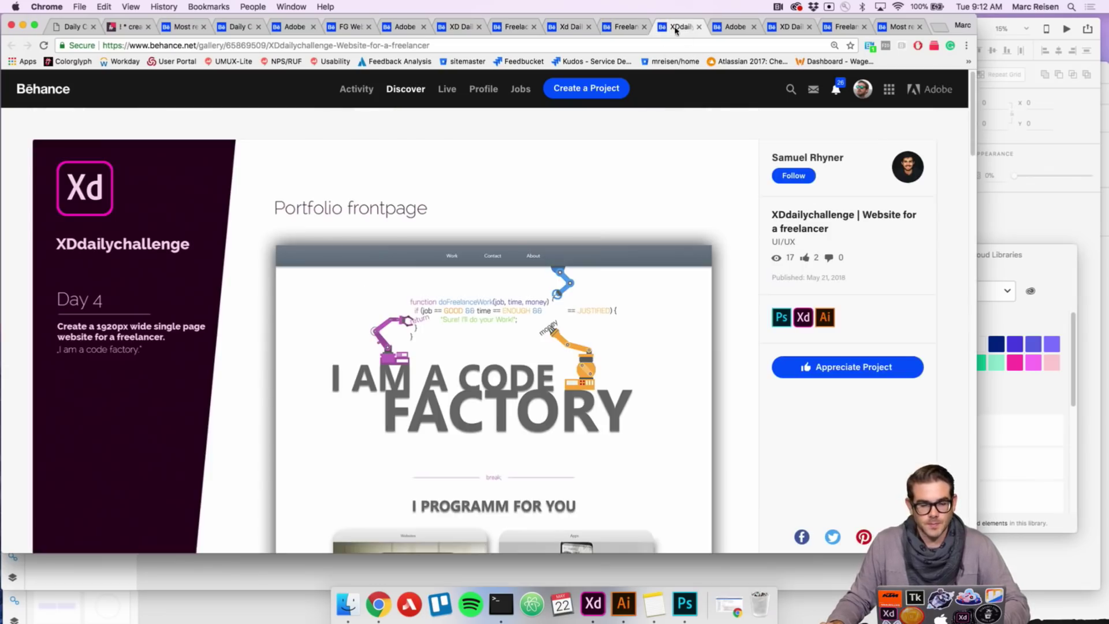
scroll(649, 176, down, 3)
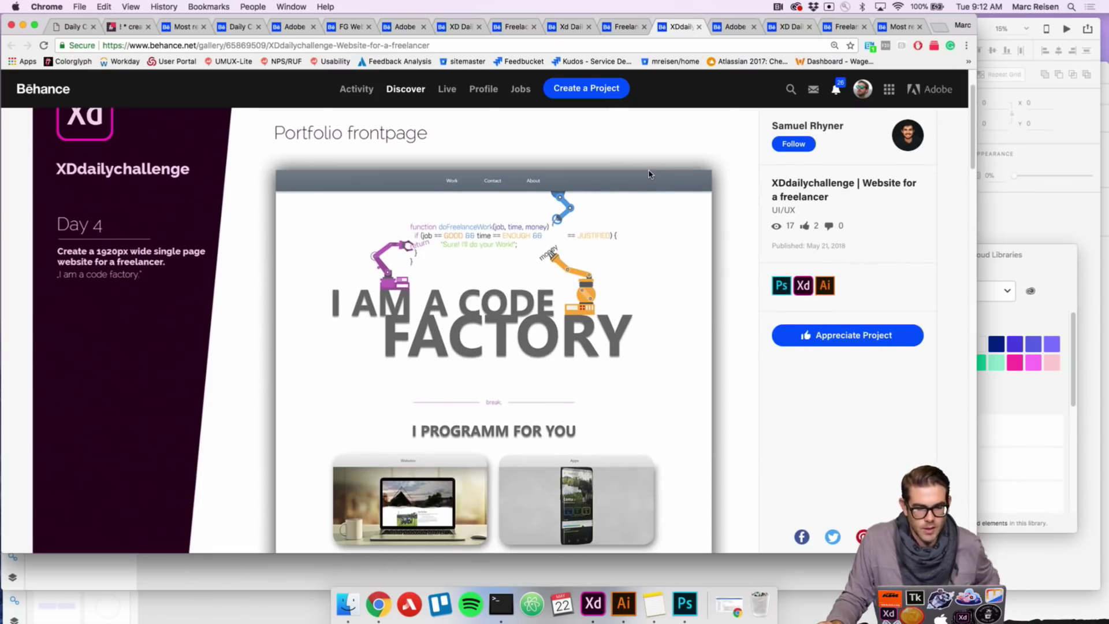
scroll(649, 173, down, 2)
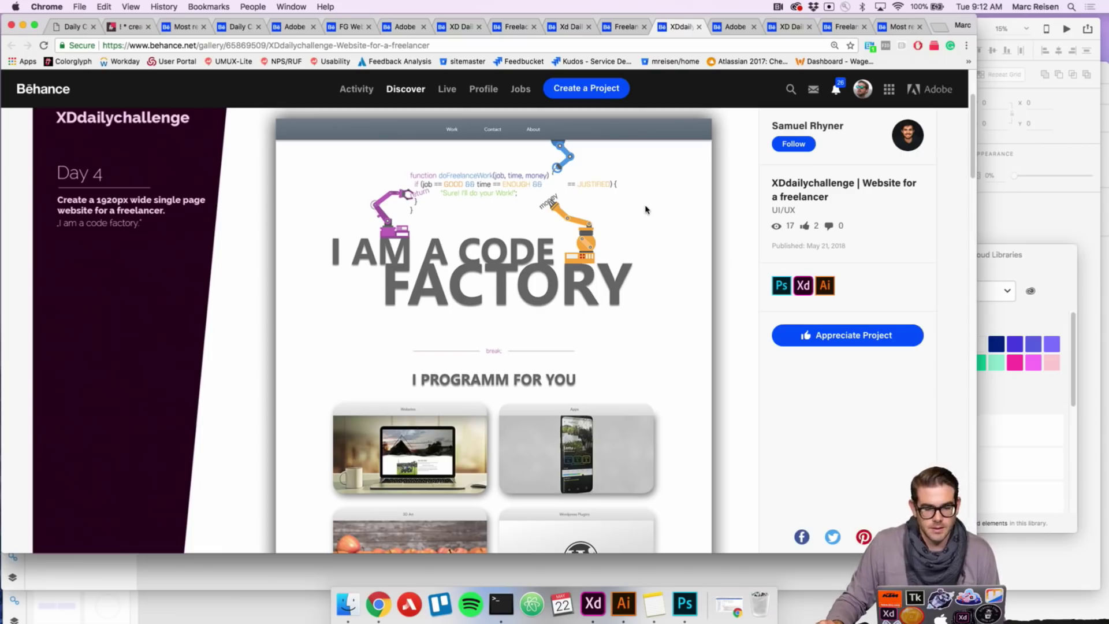
scroll(576, 308, down, 2)
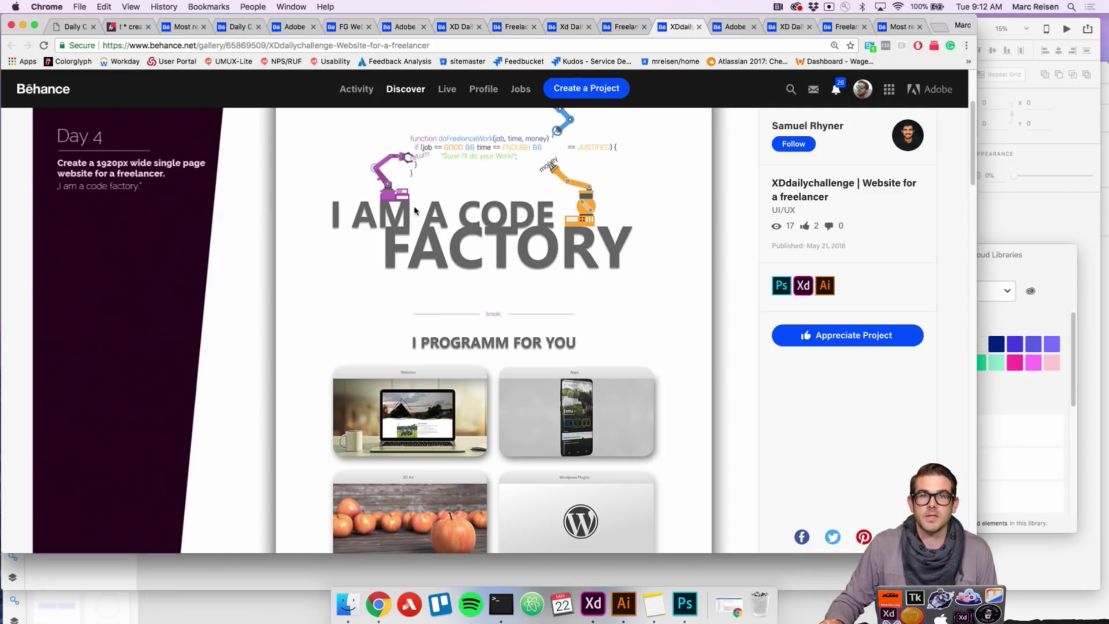
scroll(504, 286, down, 3)
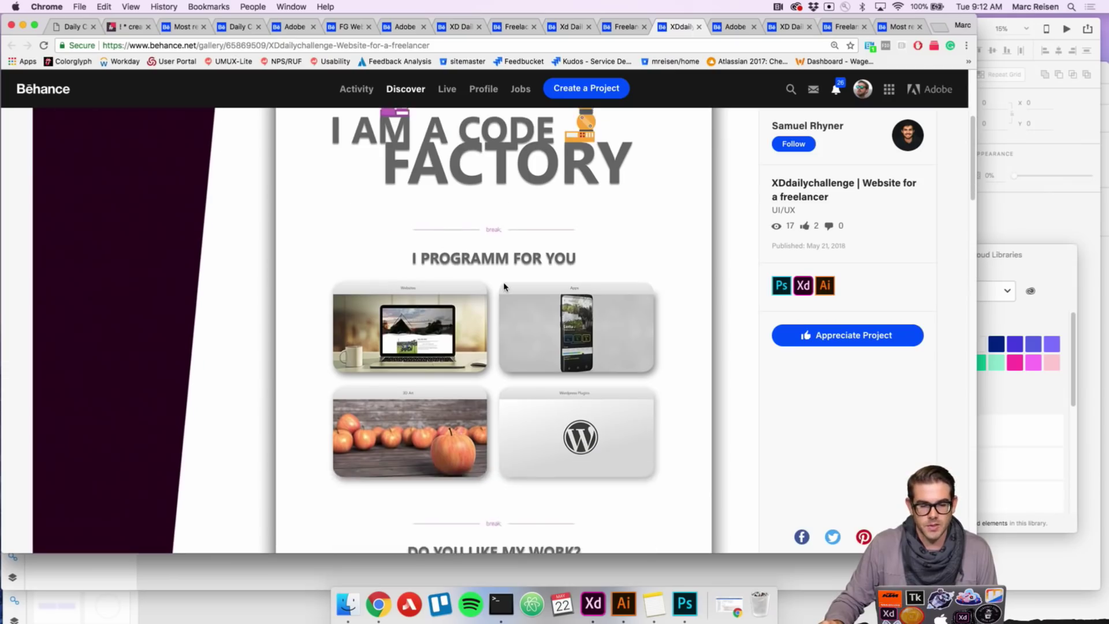
scroll(504, 286, down, 5)
scroll(445, 247, up, 6)
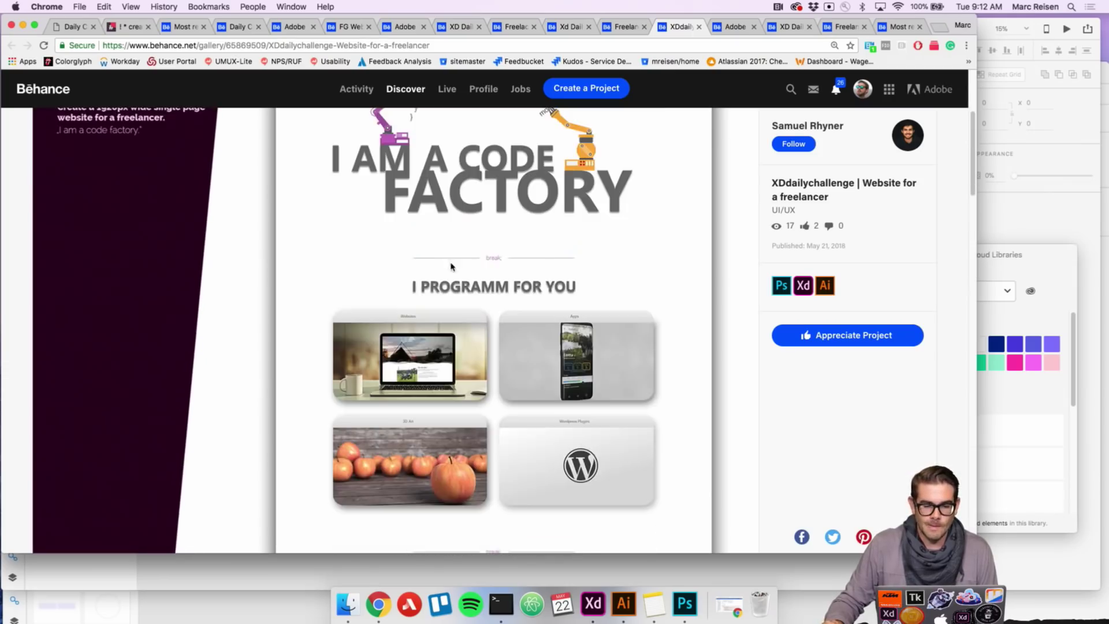
scroll(444, 283, down, 1)
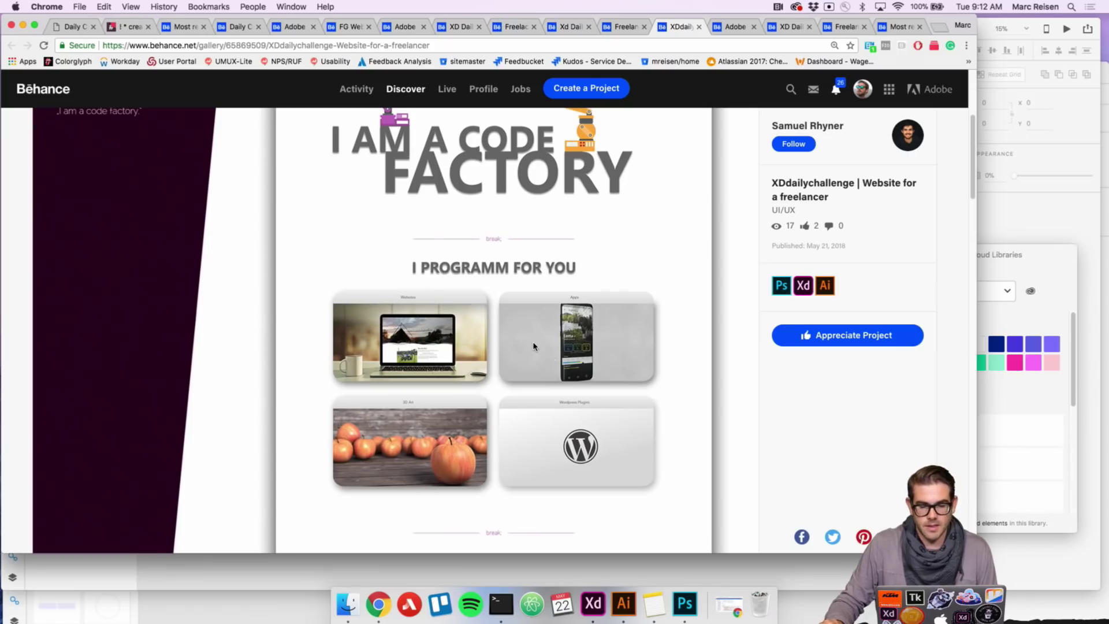
- Examine the "Do you like my work?" contact form and the About Me section of the code factory page
scroll(534, 346, down, 12)
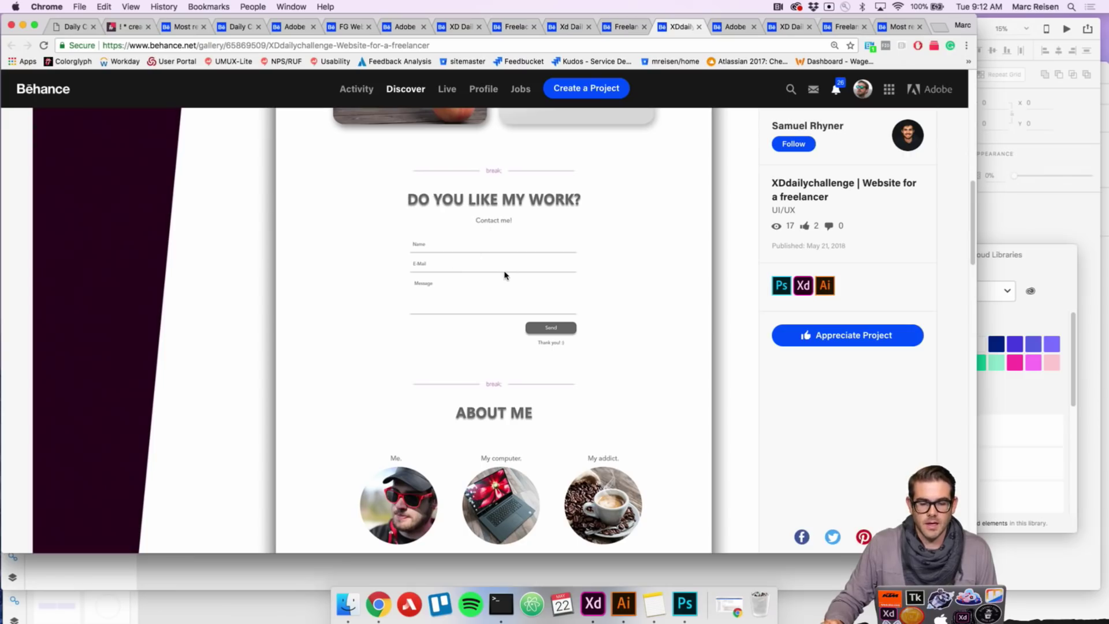
scroll(504, 272, down, 3)
scroll(506, 262, down, 2)
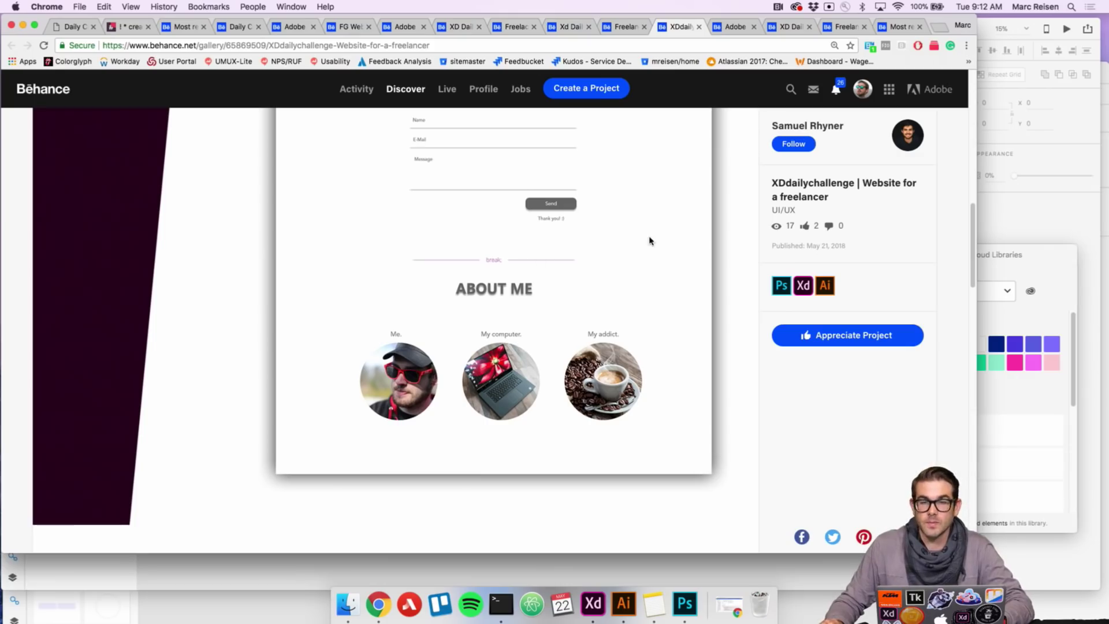
- Review the code factory page's navigation, hero and About Me section once more, and appreciate the project
scroll(674, 248, up, 15)
scroll(679, 253, down, 3)
scroll(679, 253, up, 3)
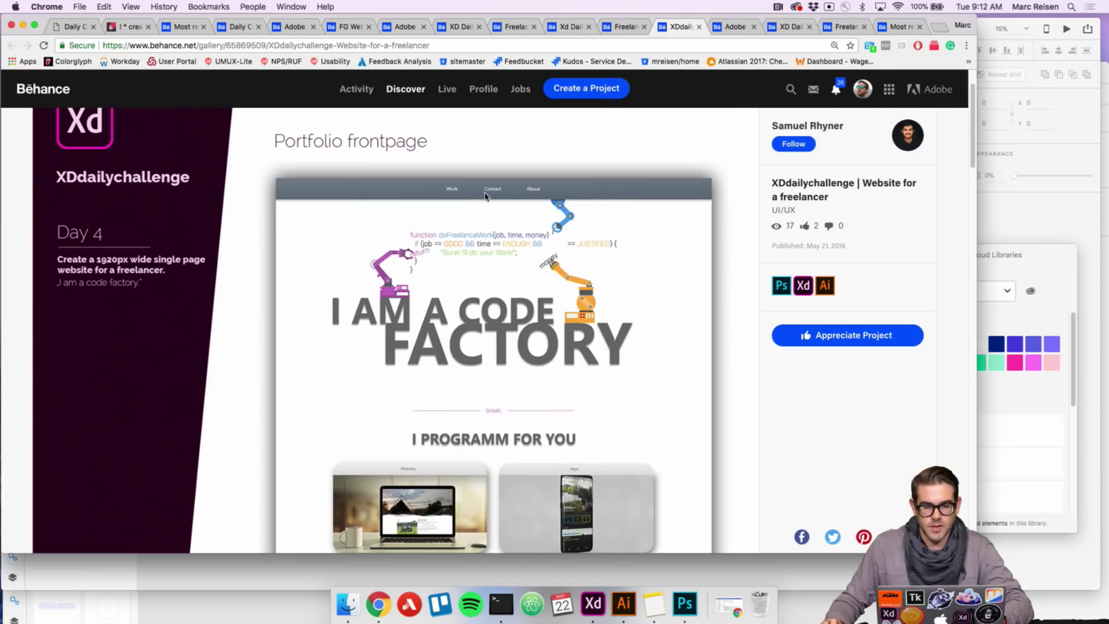
scroll(469, 205, down, 1)
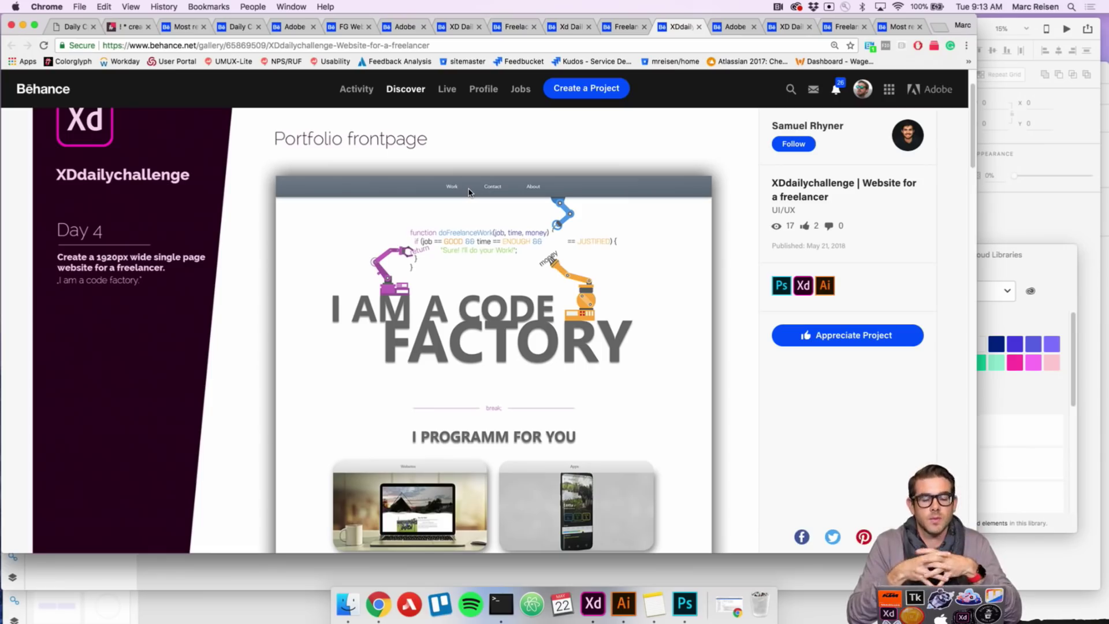
scroll(551, 320, down, 5)
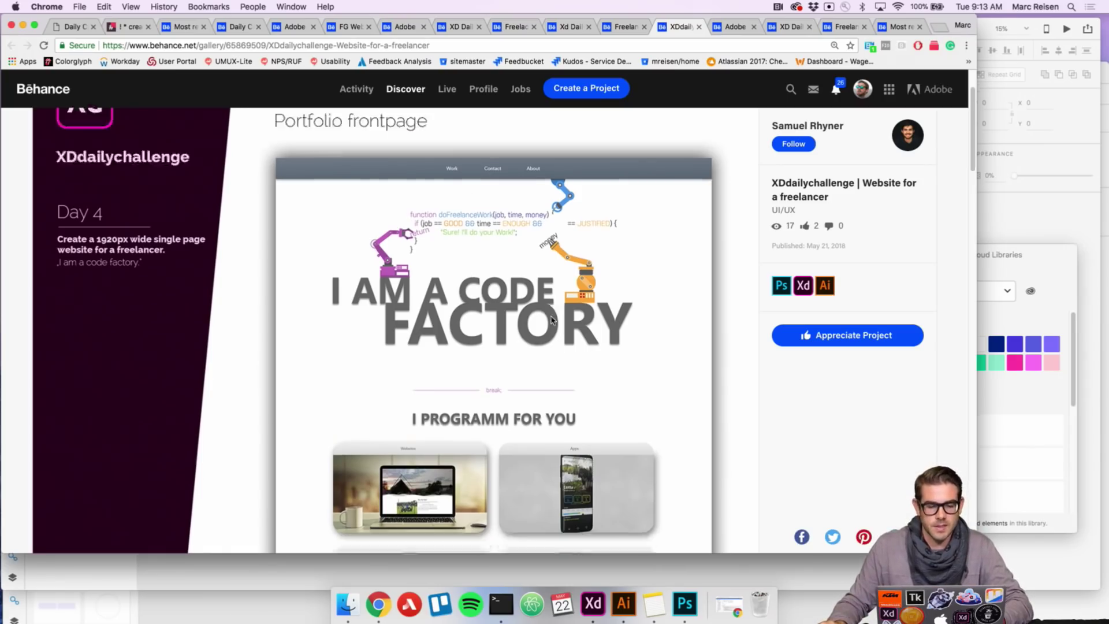
scroll(552, 320, down, 8)
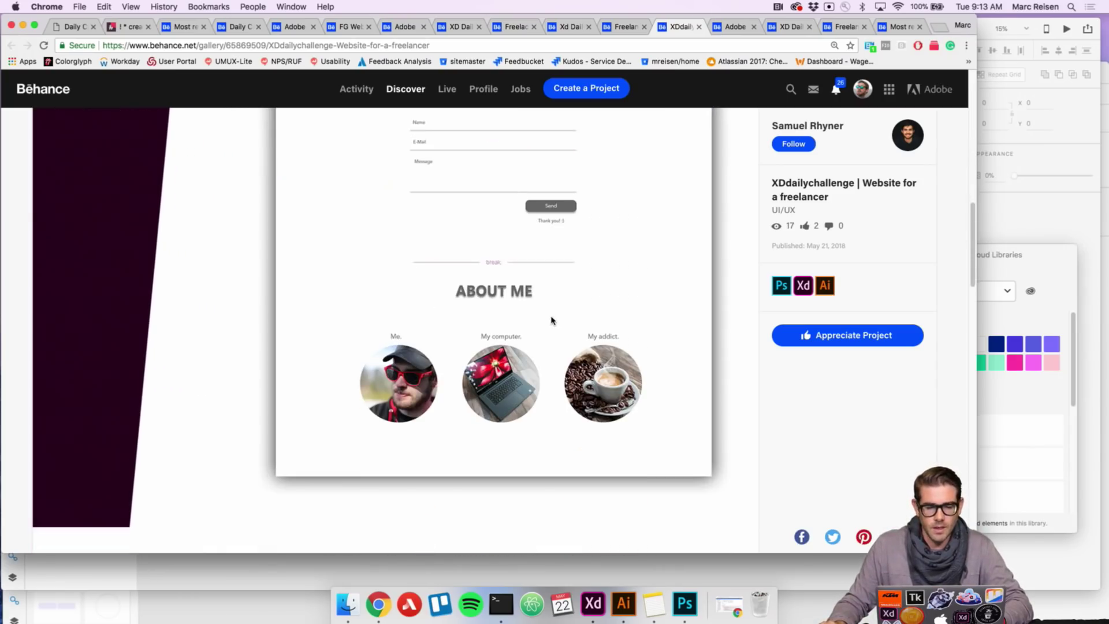
scroll(552, 321, up, 20)
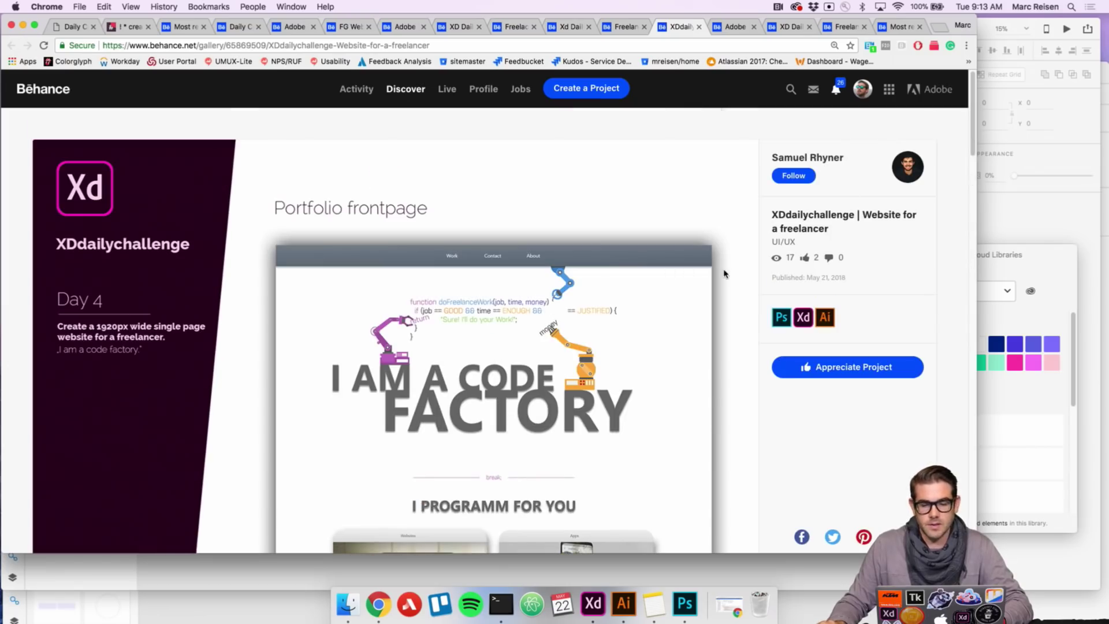
click(850, 373)
- Open the "Adobe XD Daily Challenge #Freelancer Website" project and examine its blue Home and About sections
click(727, 29)
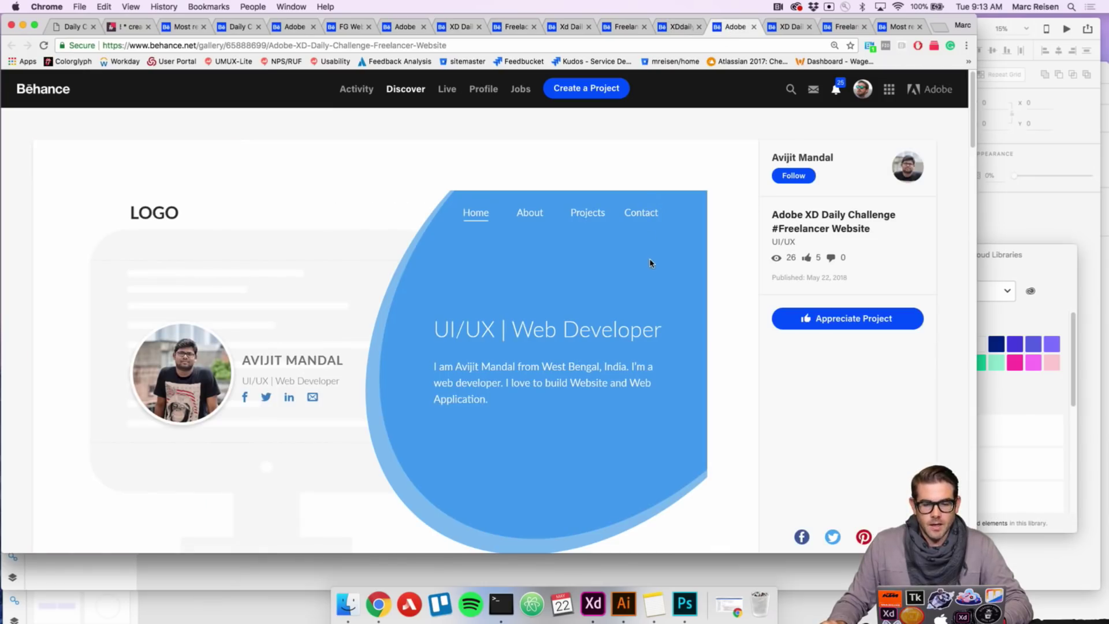
scroll(649, 260, down, 1)
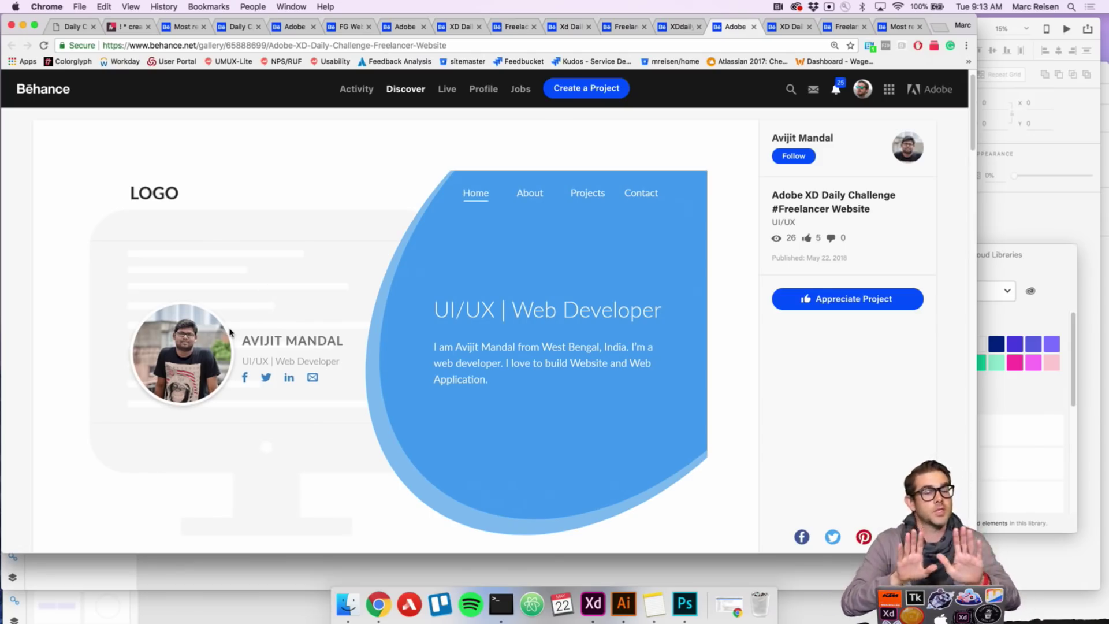
scroll(560, 312, down, 10)
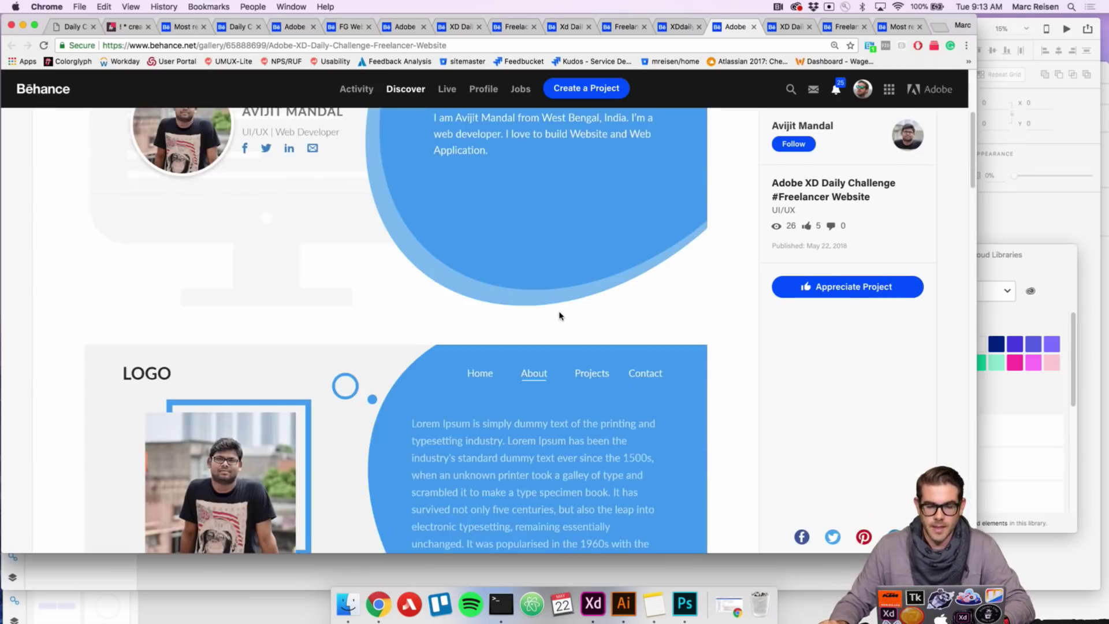
scroll(552, 282, down, 4)
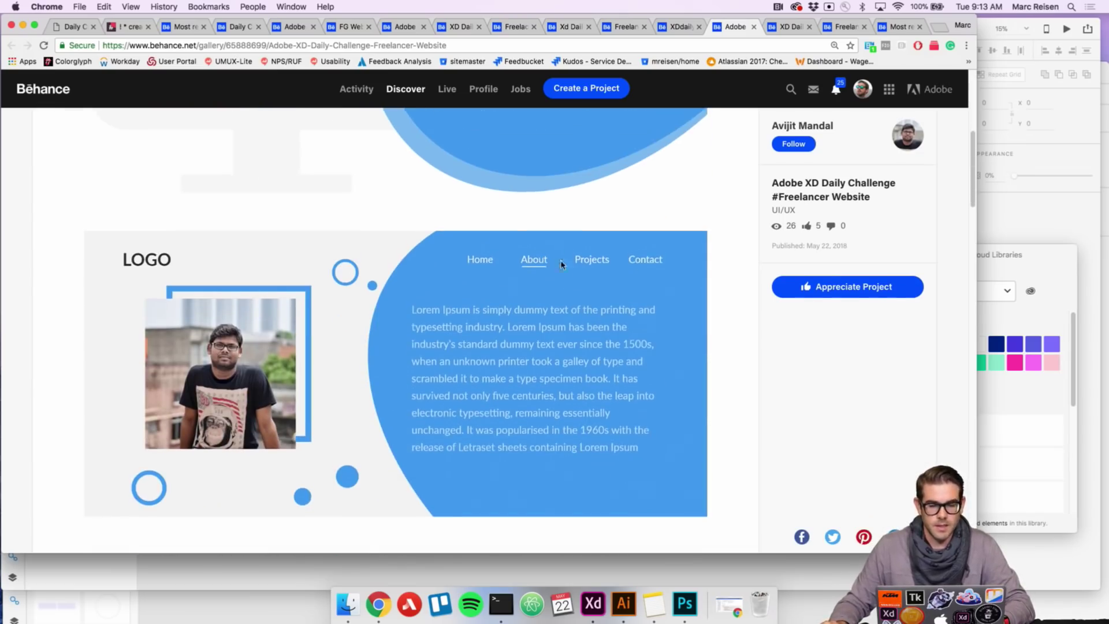
- Examine the Home, Projects and Contact sections of the blue freelancer website, and appreciate the project
scroll(533, 242, up, 14)
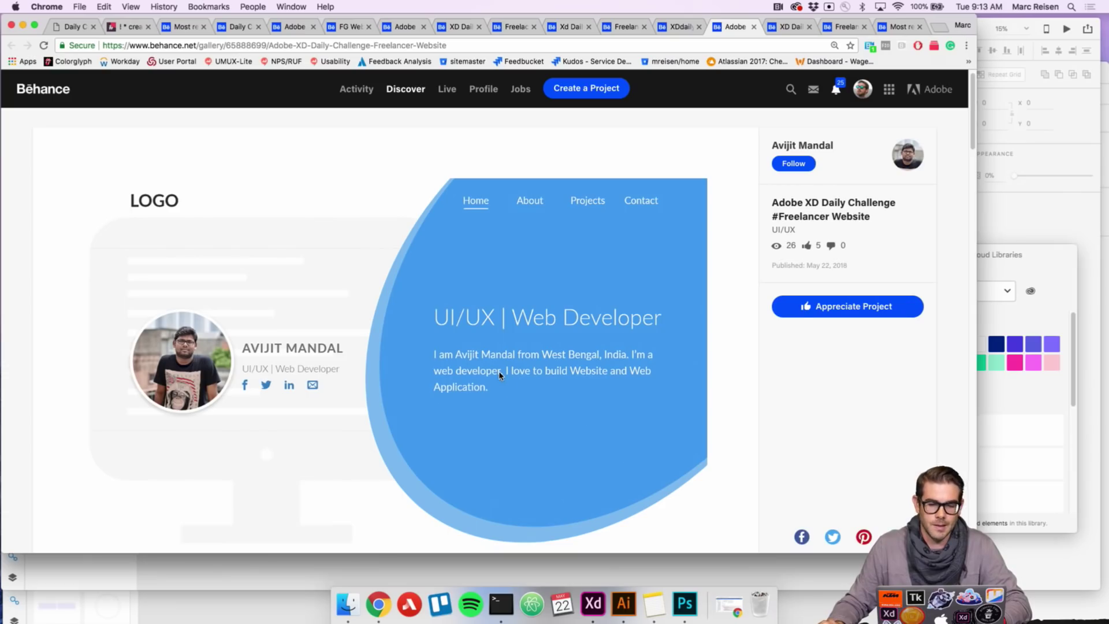
scroll(499, 376, down, 10)
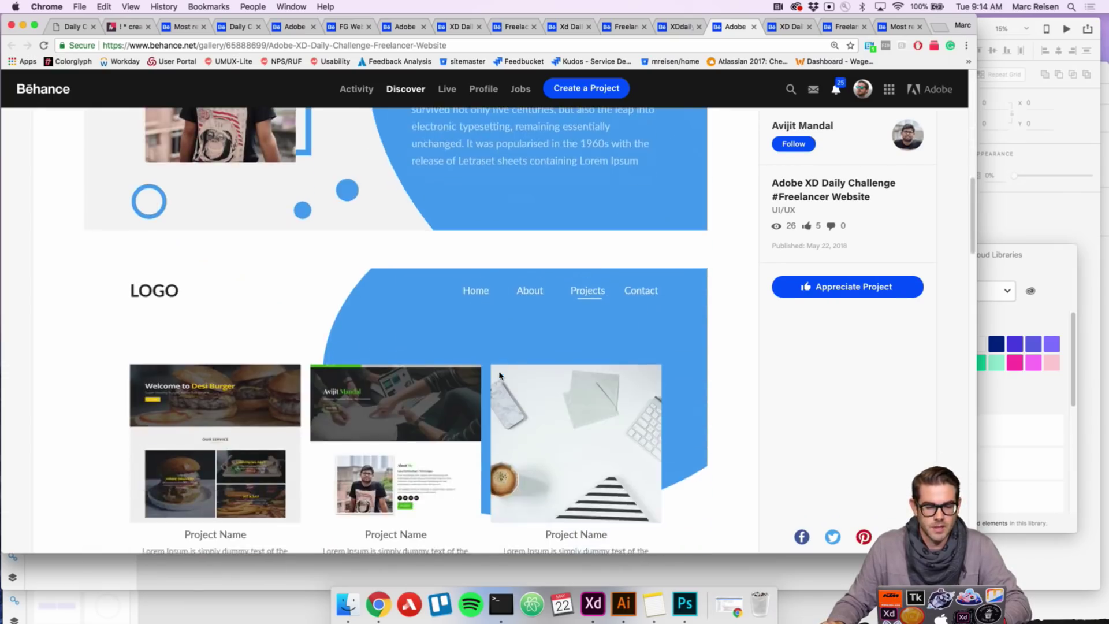
scroll(484, 337, down, 4)
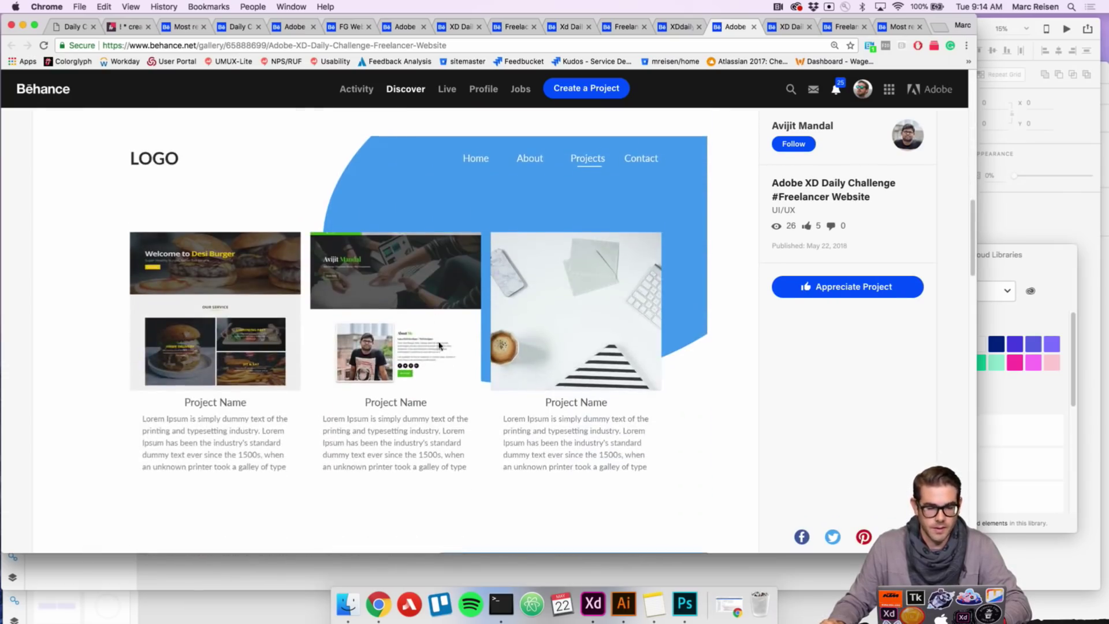
scroll(385, 334, down, 8)
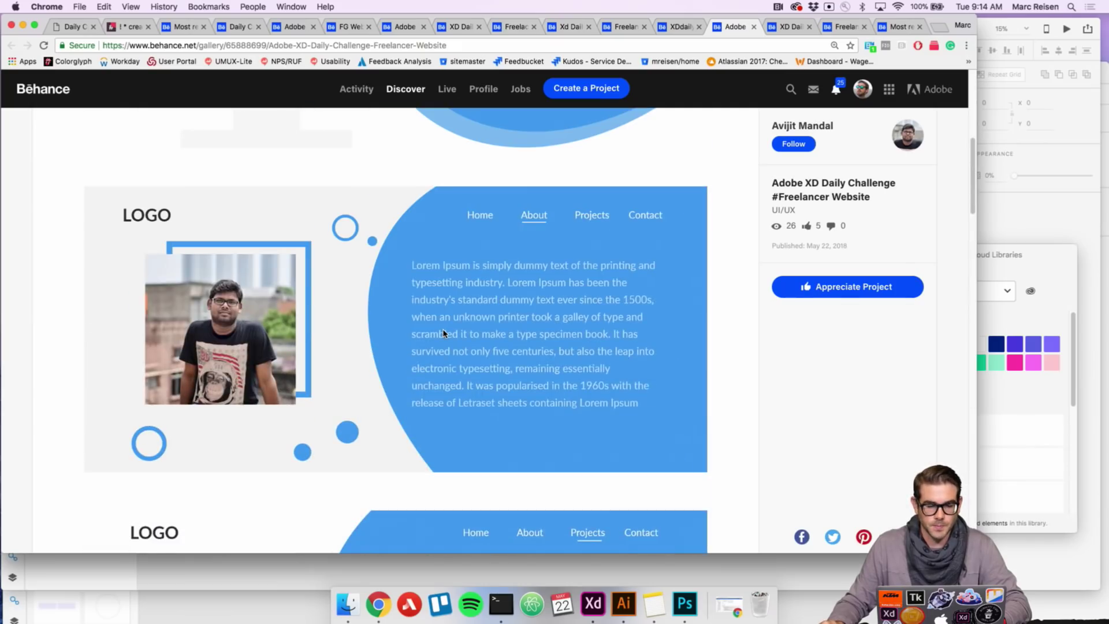
scroll(444, 334, down, 18)
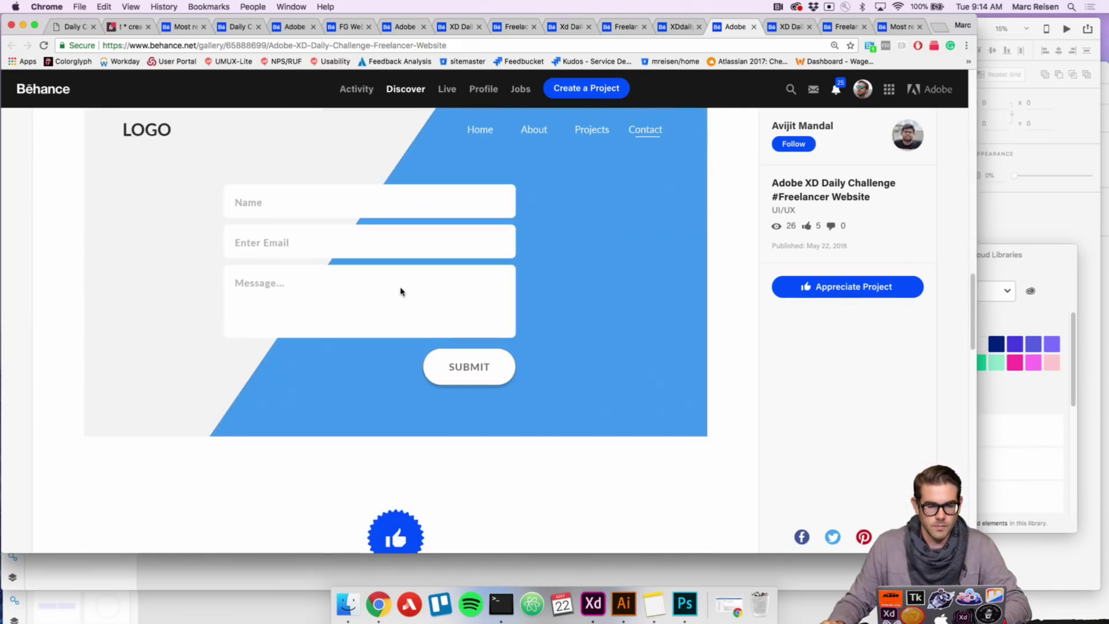
scroll(405, 296, up, 2)
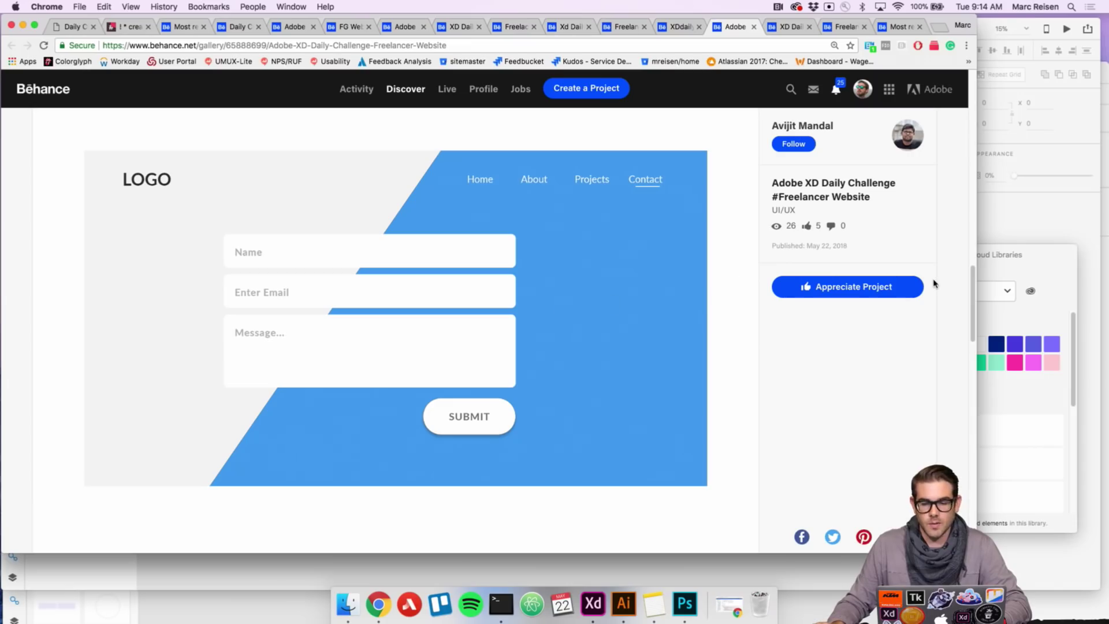
click(866, 291)
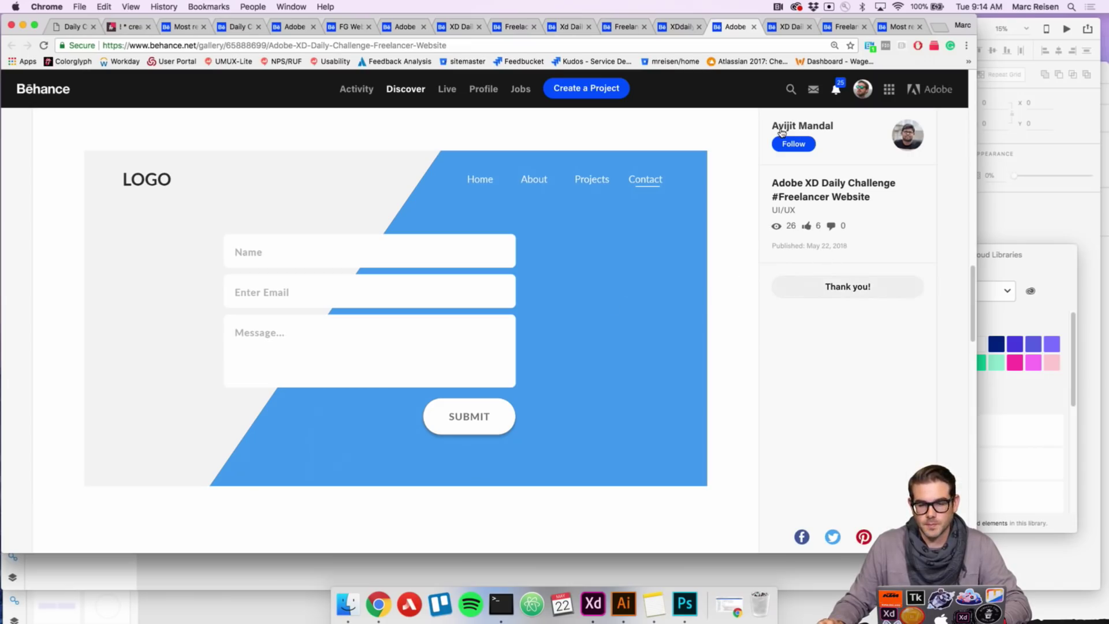
- Open the "XD Daily Challenge -- Freelance Portfolio" project and examine its photo grid and words page
click(787, 30)
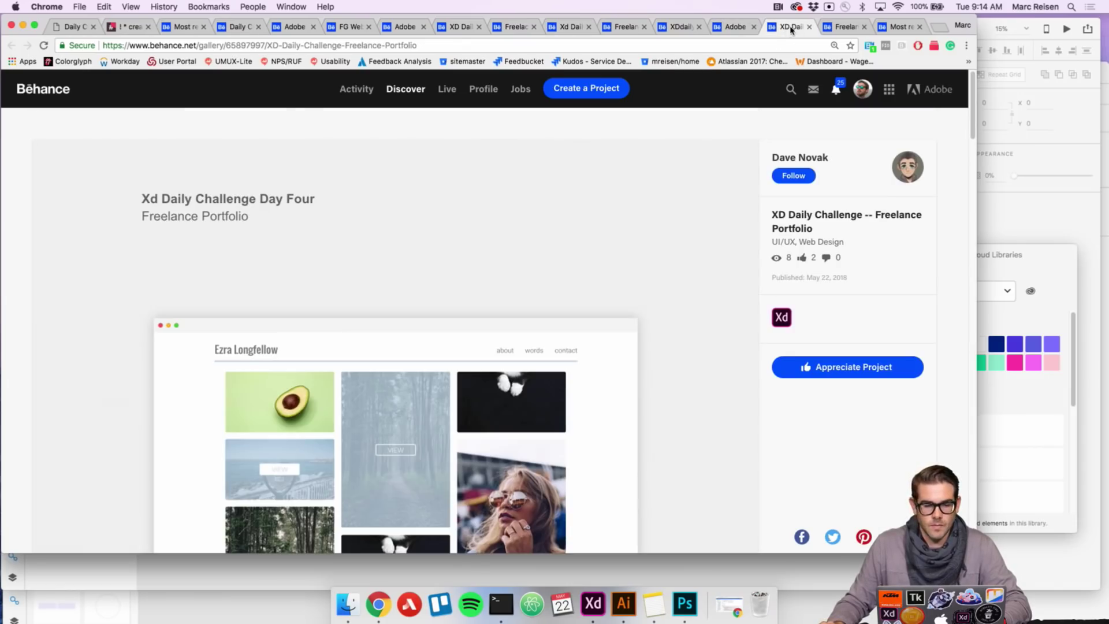
scroll(651, 160, down, 5)
scroll(651, 162, up, 5)
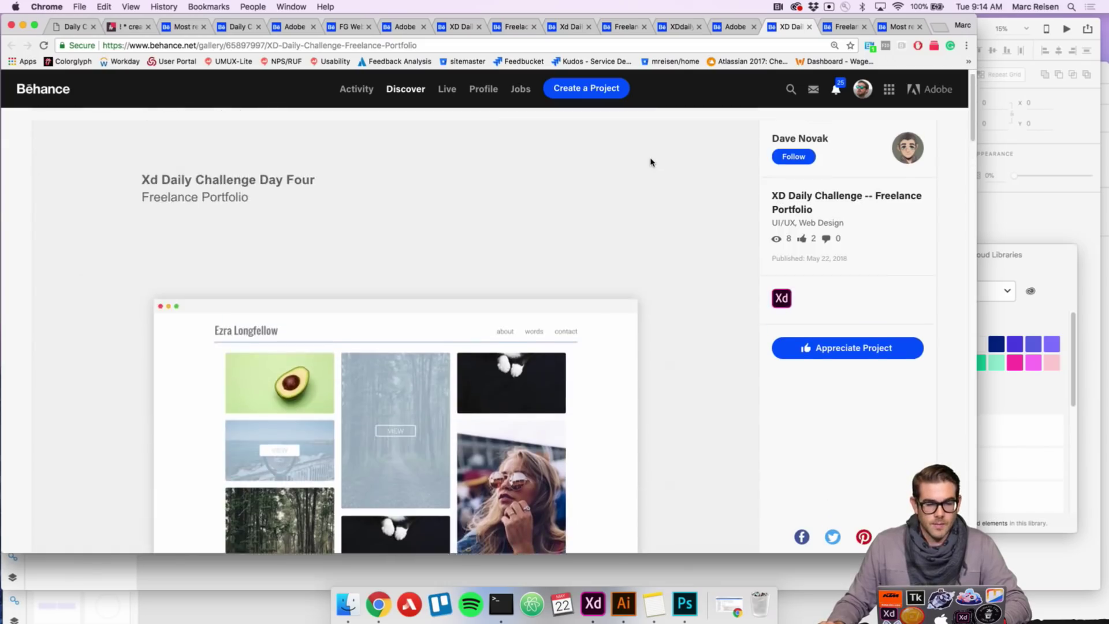
scroll(651, 162, down, 3)
scroll(651, 163, up, 4)
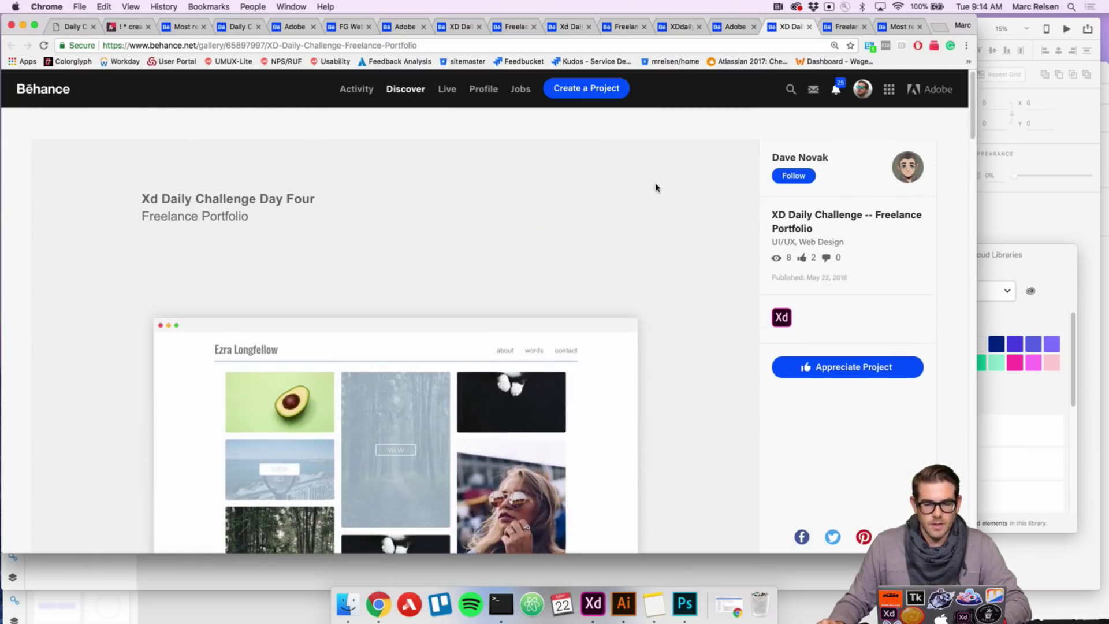
scroll(634, 206, down, 3)
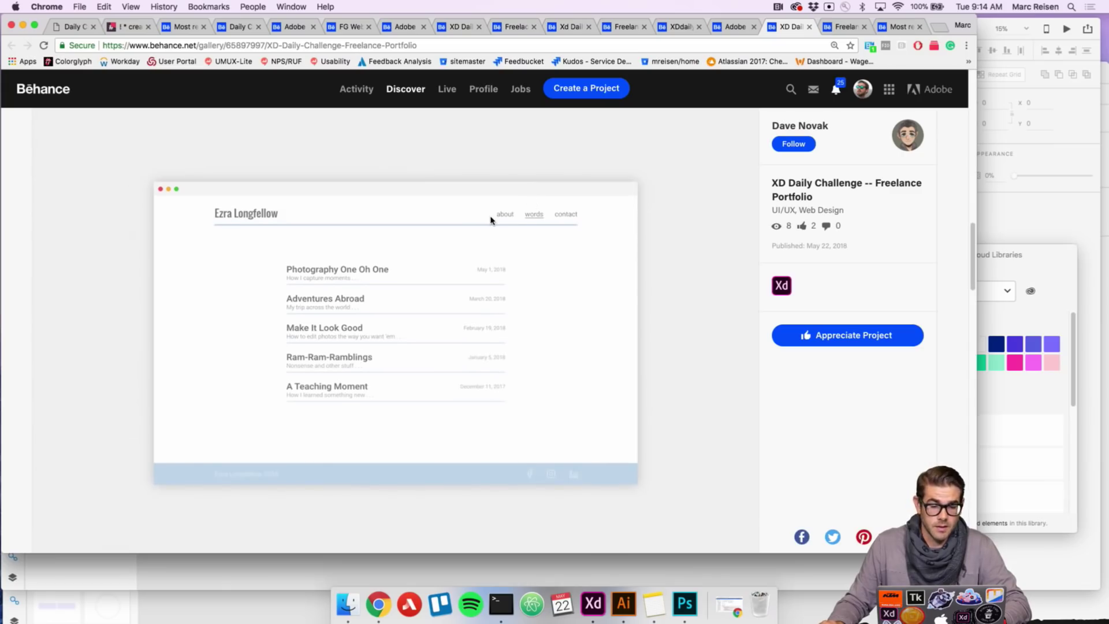
- Review the freelance portfolio's photo grid and about page once more, and appreciate the project
scroll(494, 218, up, 10)
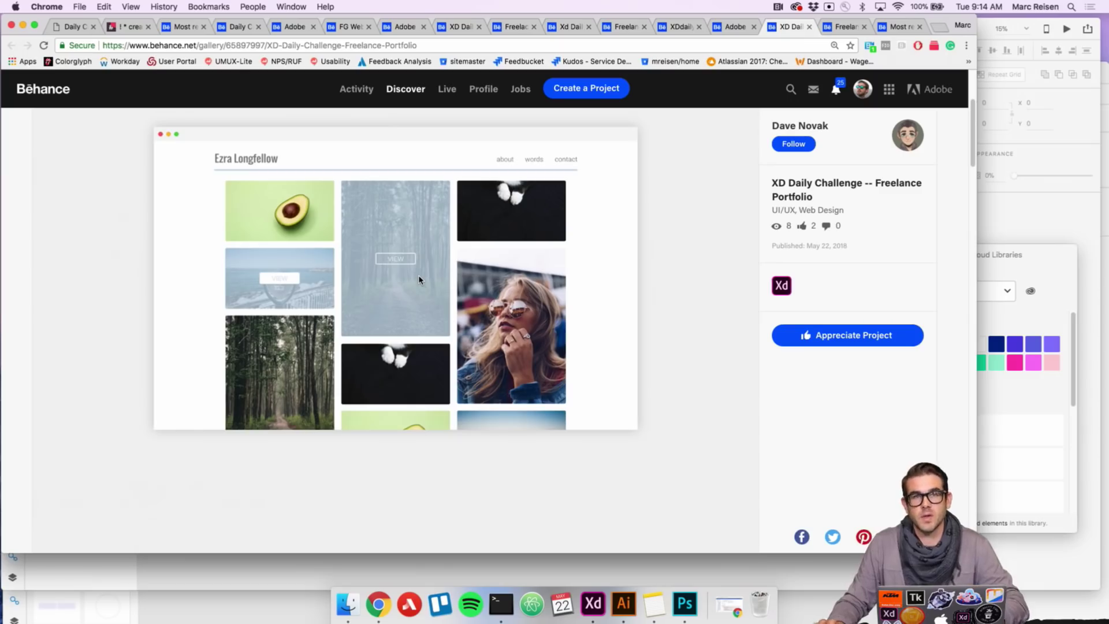
scroll(420, 280, up, 8)
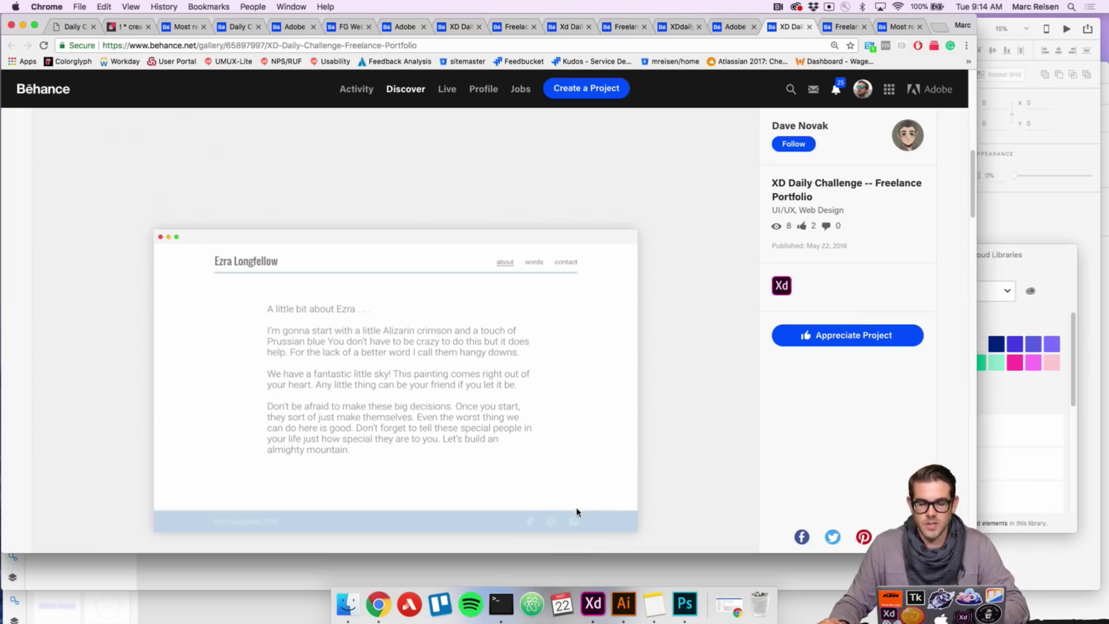
click(845, 346)
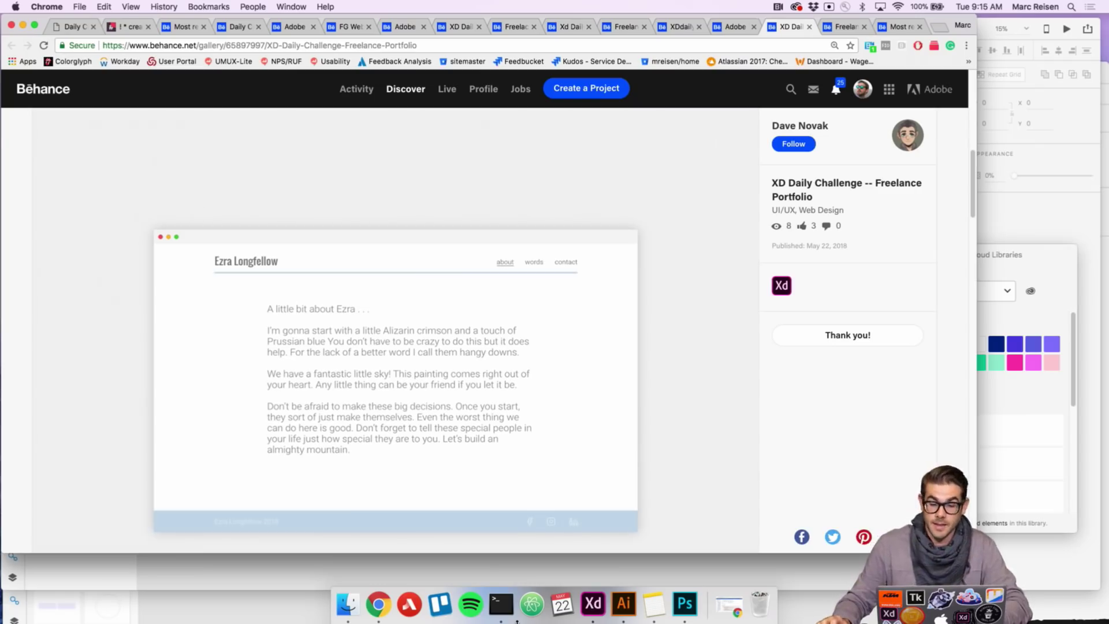
- Switch to the "XD Daily Challenge_ Freelance site" document in Adobe XD and examine the Hello world artboard among its neighbours
click(594, 604)
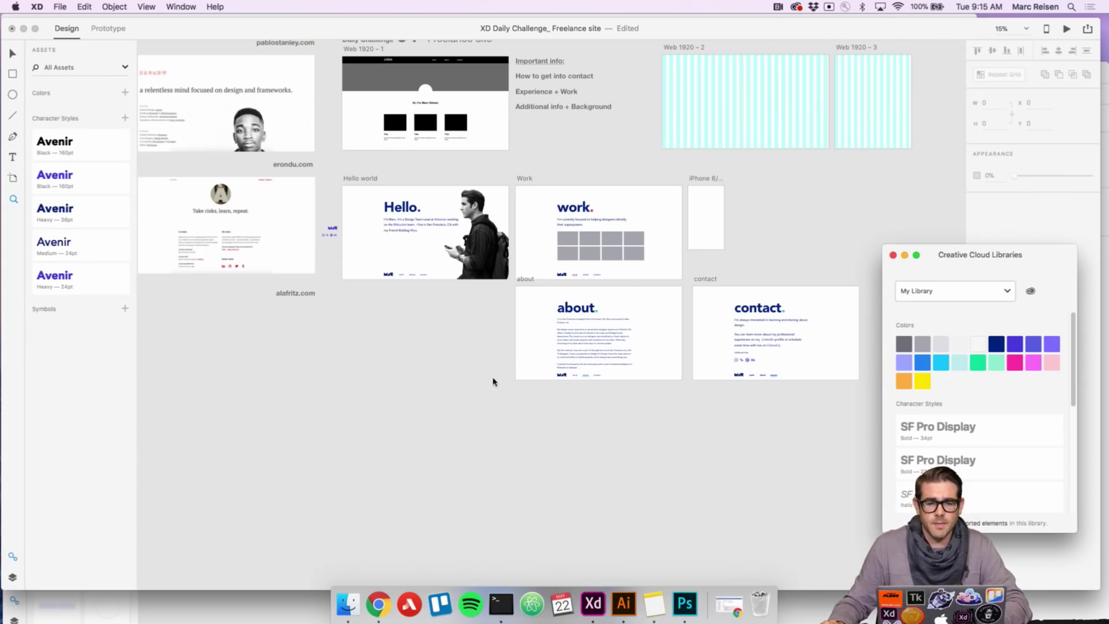
drag(486, 364, 551, 455)
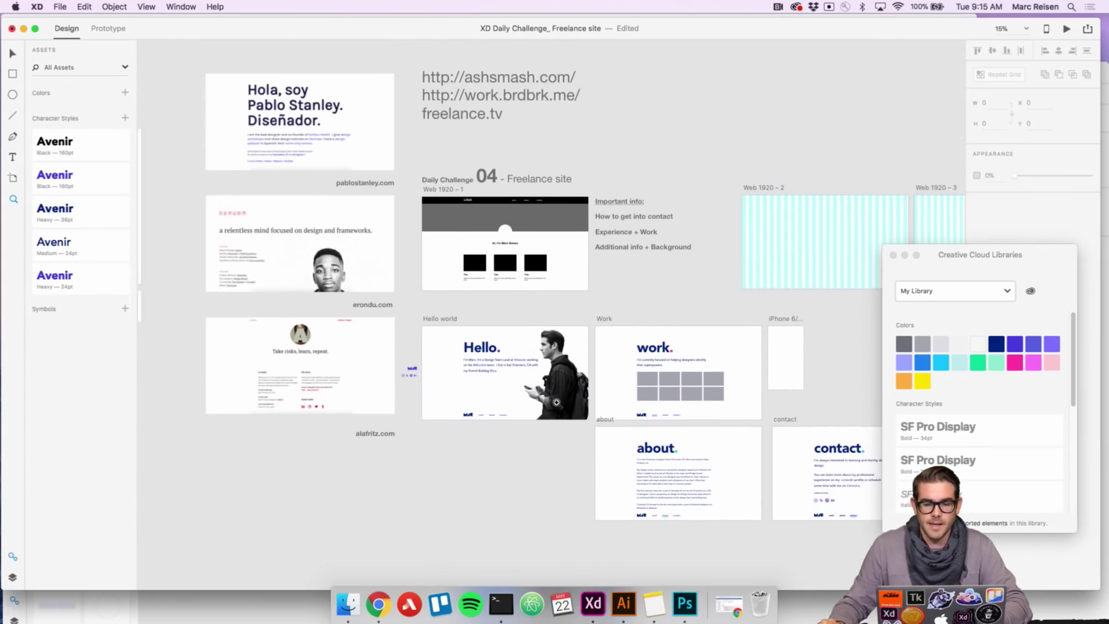
click(569, 406)
scroll(569, 406, down, 5)
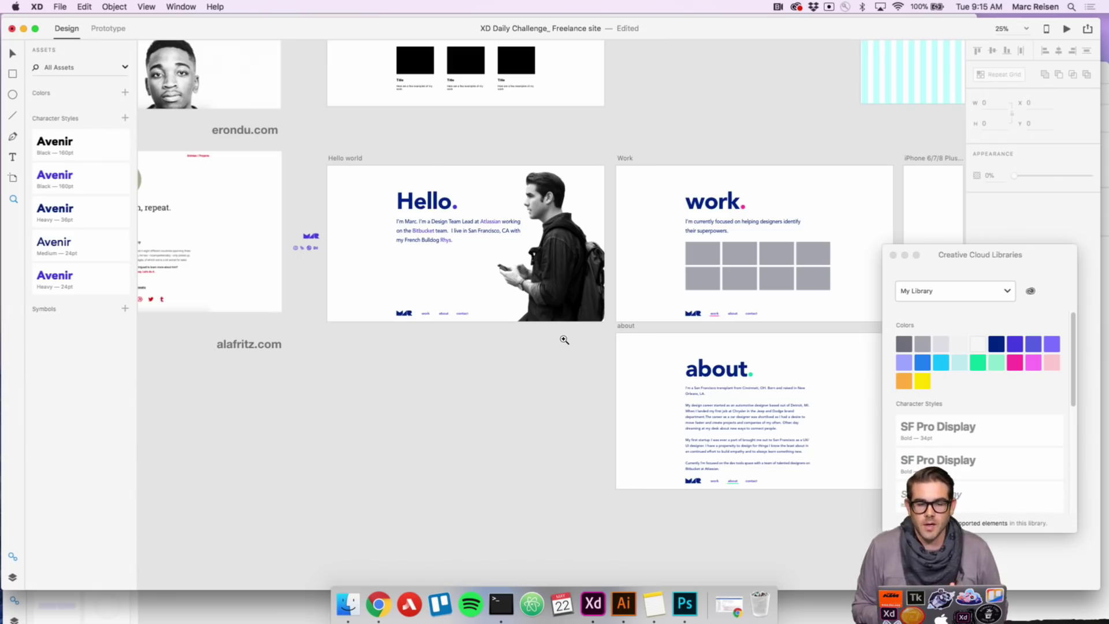
scroll(564, 346, up, 3)
scroll(564, 347, left, 3)
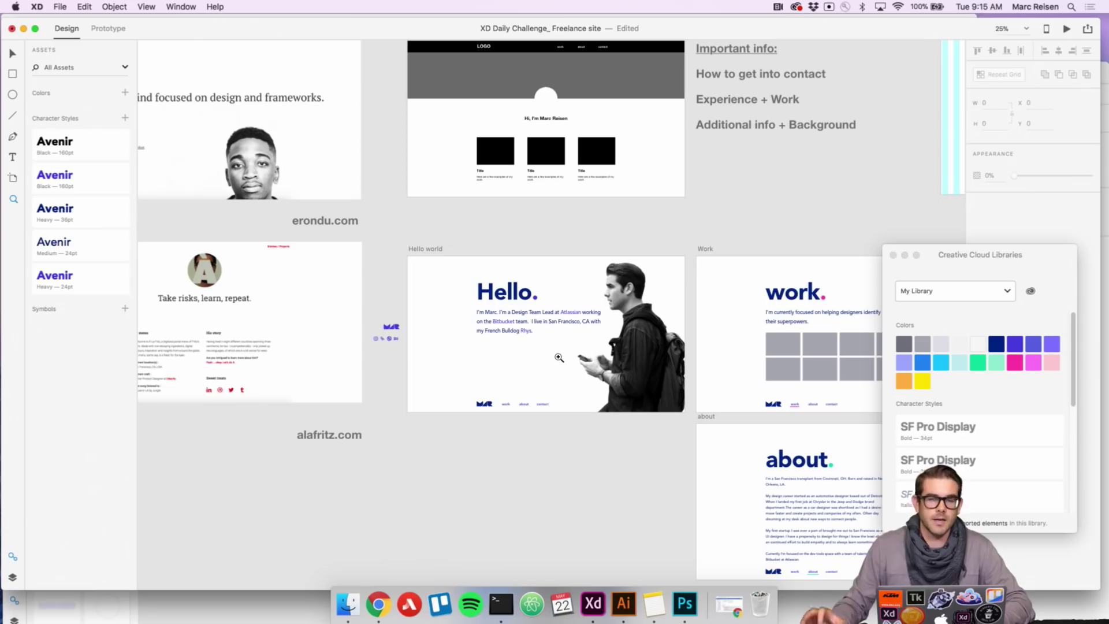
- Compare the reference website screenshots beside the artboards with the Hello world design
drag(498, 311, 559, 344)
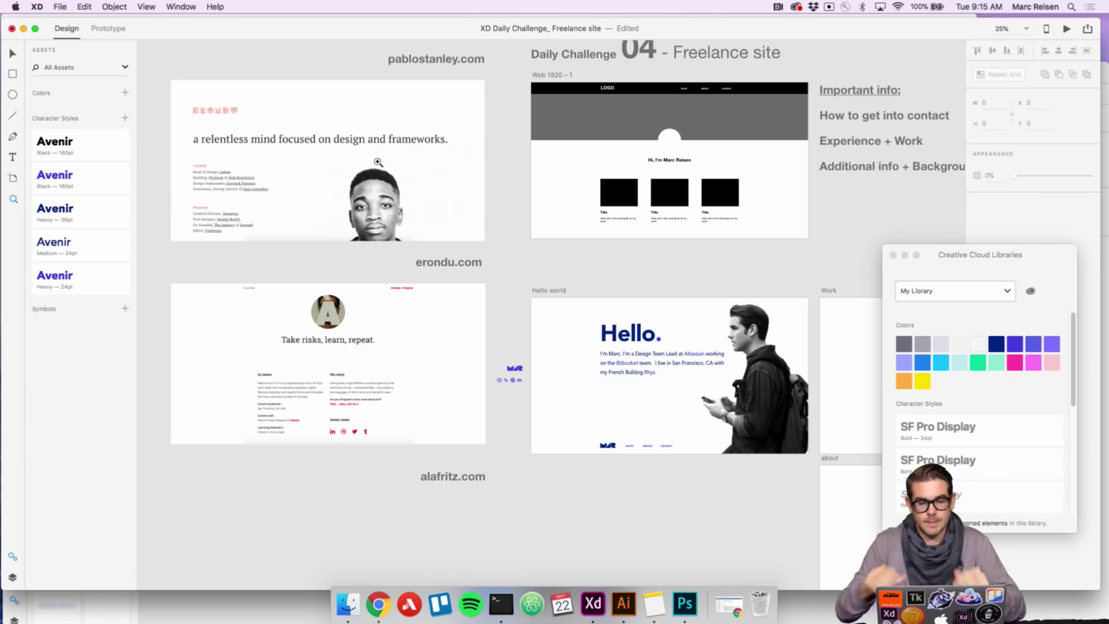
drag(378, 162, 404, 305)
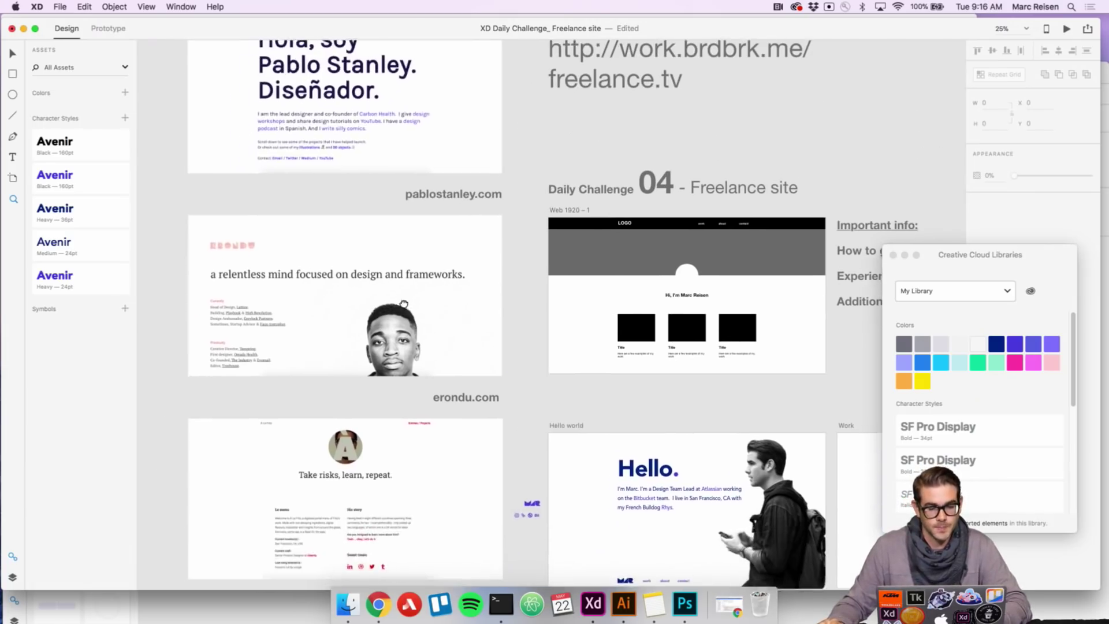
drag(430, 446, 436, 339)
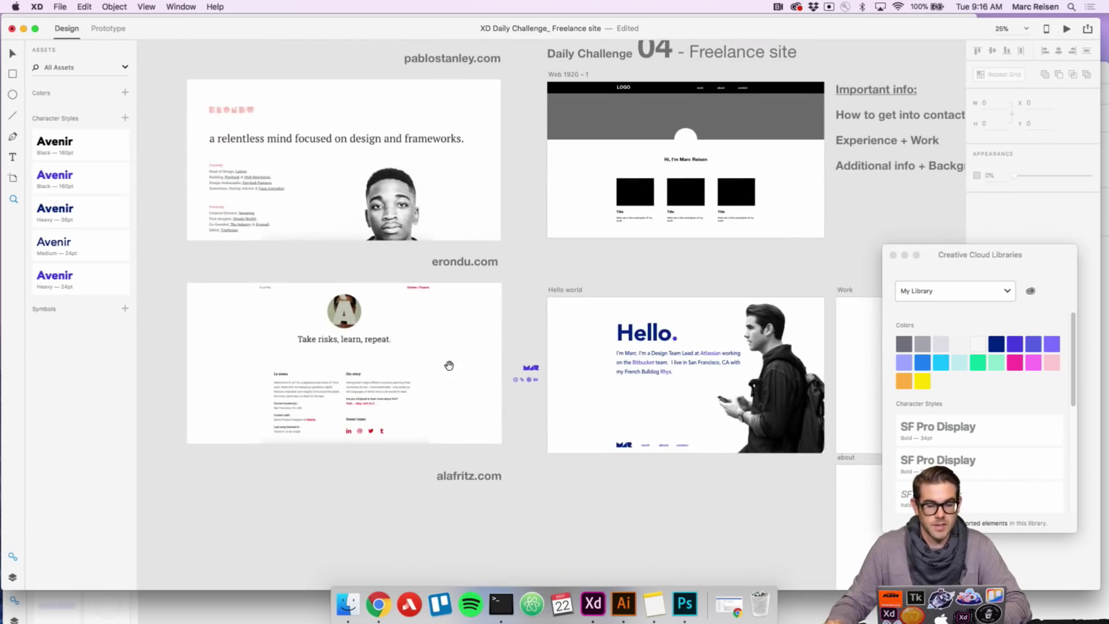
drag(621, 448, 390, 405)
- Move the Creative Cloud Libraries window aside and inspect the Hello world artboard's text, logo and navigation, plus the Work artboard
click(529, 370)
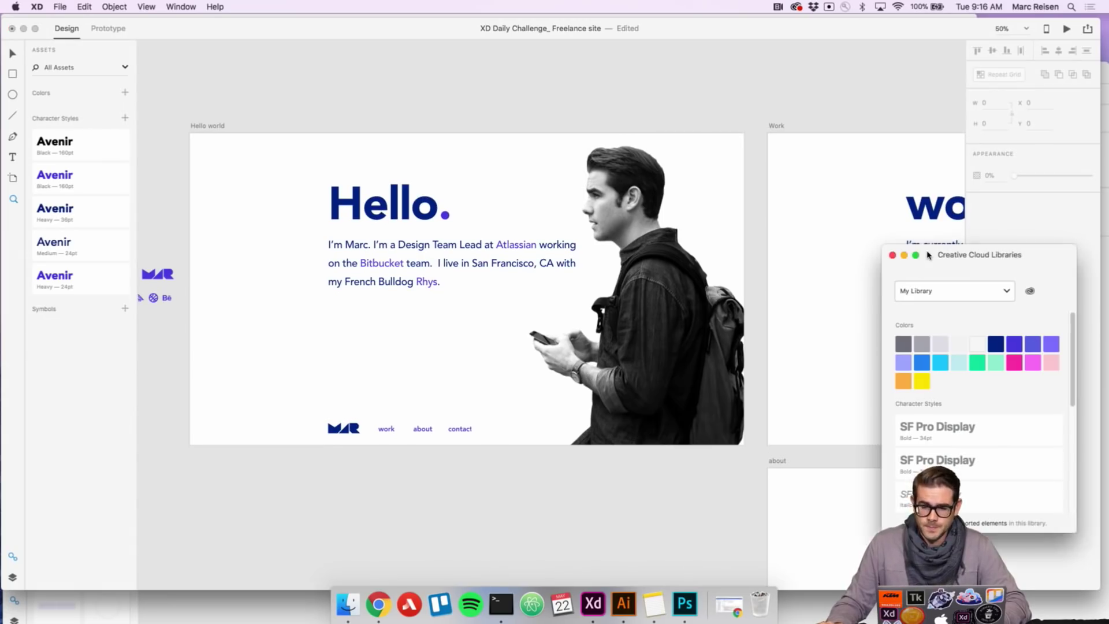
drag(928, 255, 943, 237)
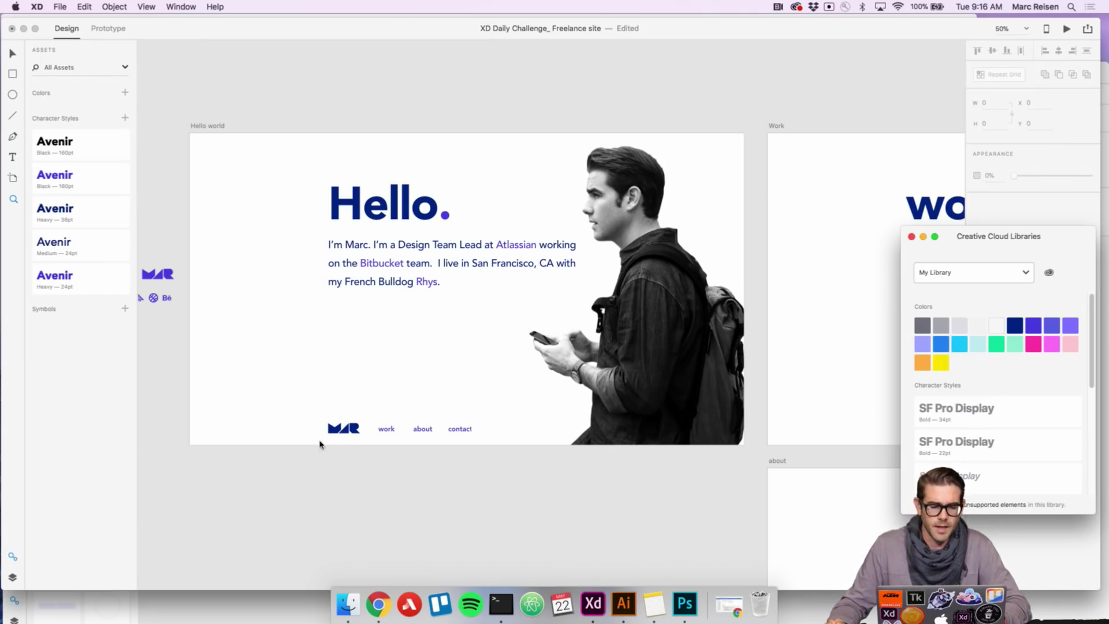
click(354, 433)
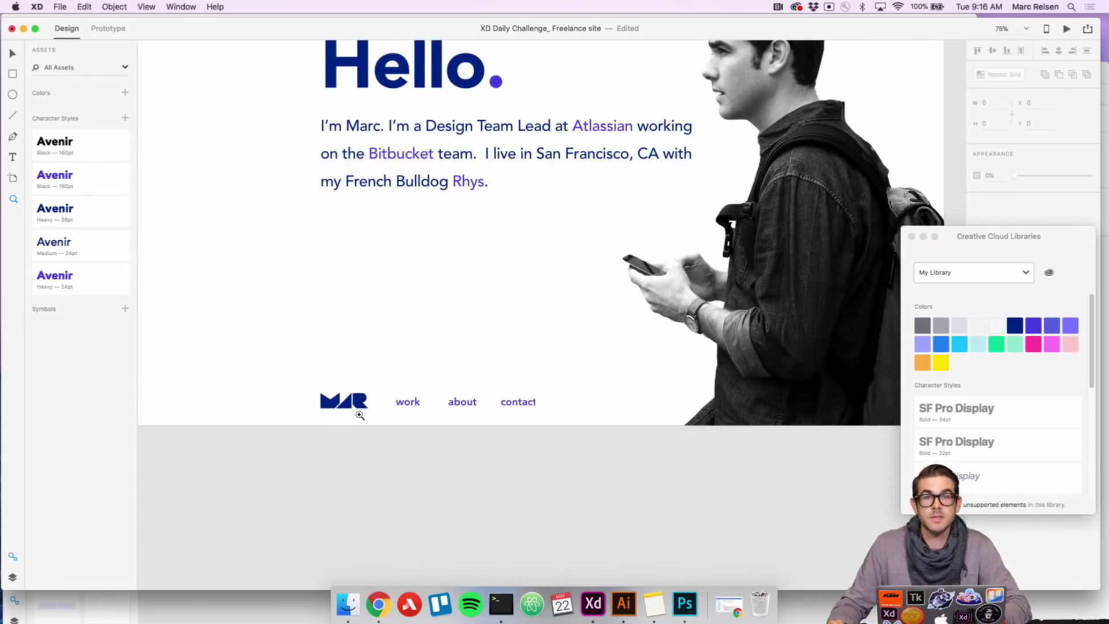
scroll(451, 374, right, 5)
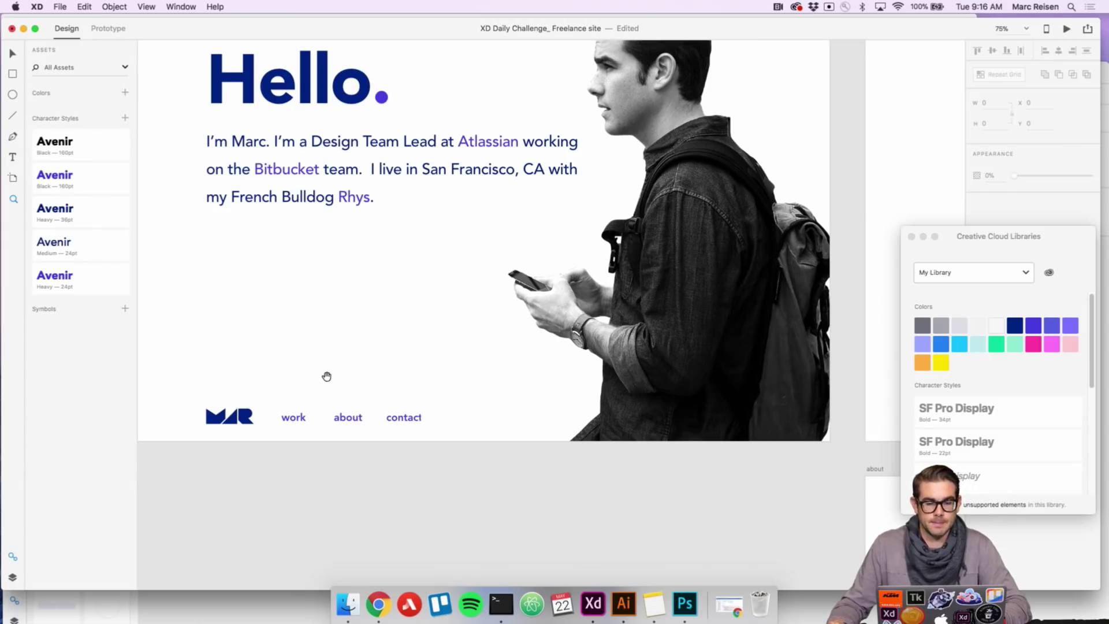
scroll(342, 354, down, 3)
drag(403, 340, 393, 325)
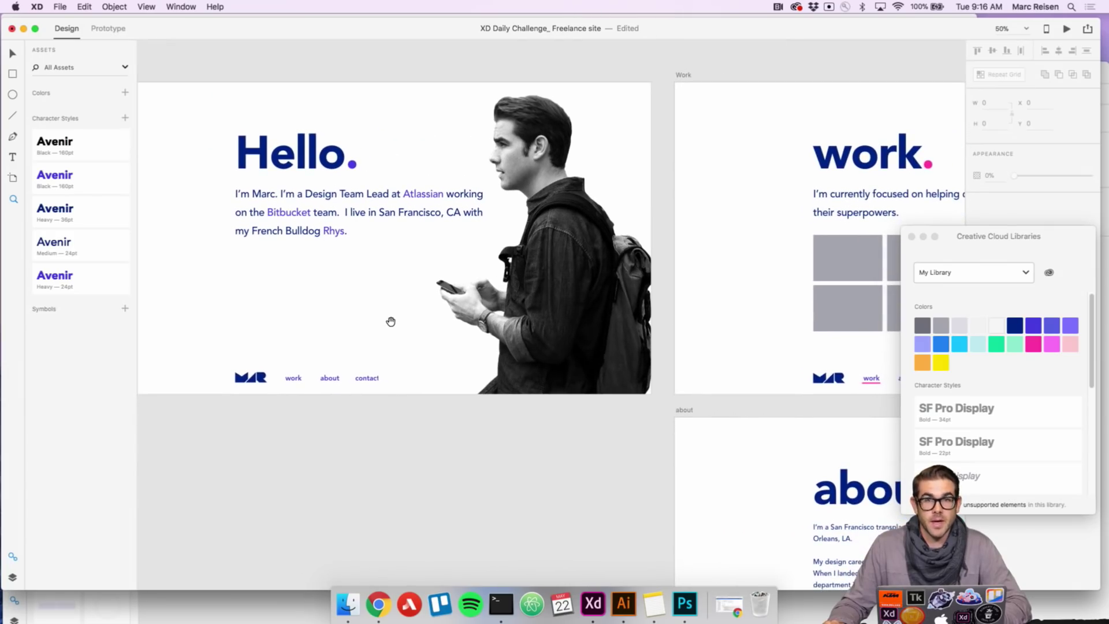
scroll(513, 313, right, 10)
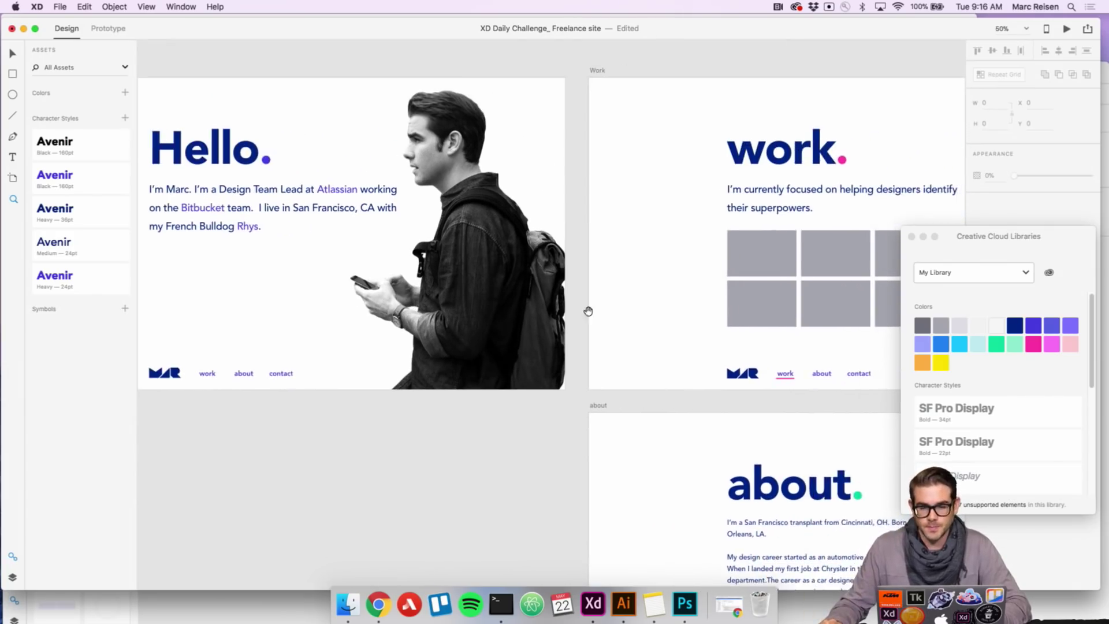
scroll(548, 315, left, 4)
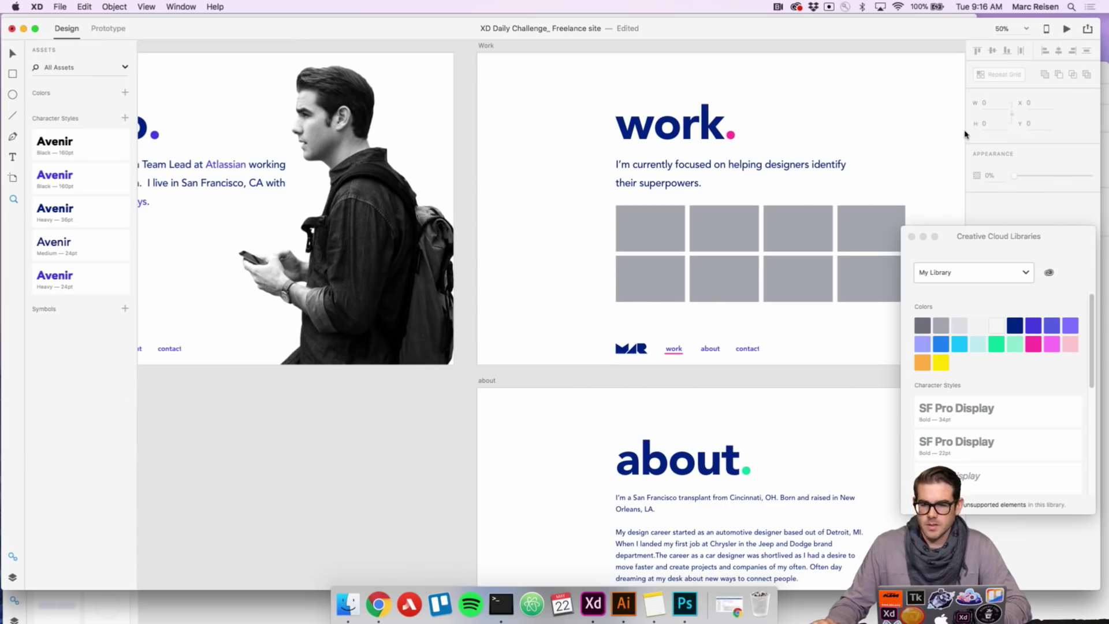
- Preview the prototype, follow its work, about and contact links, and close the preview
click(1067, 28)
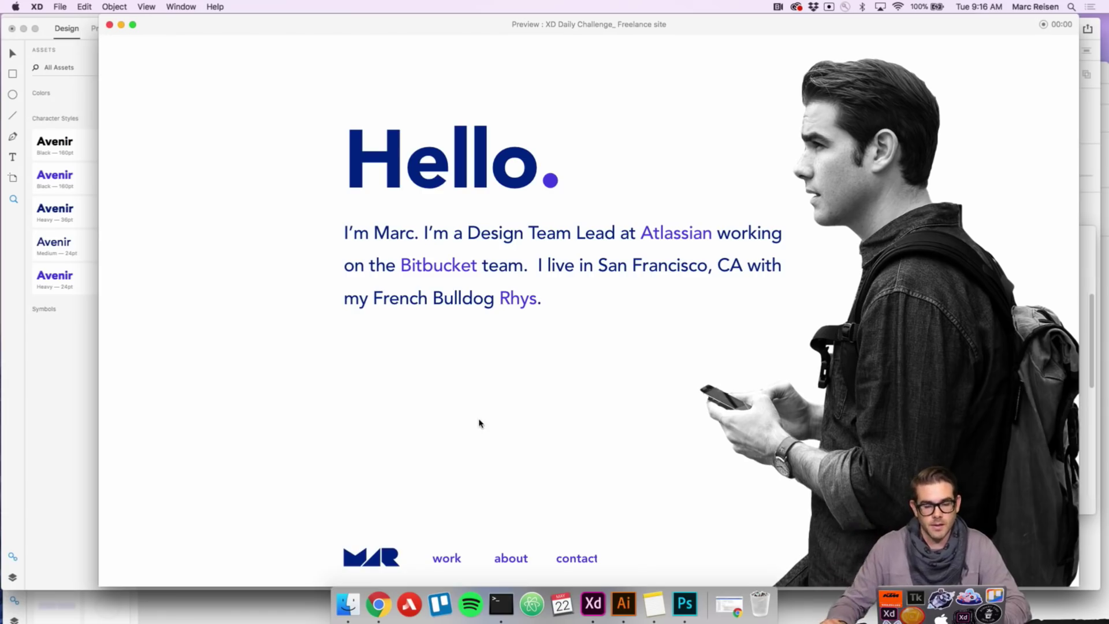
click(454, 561)
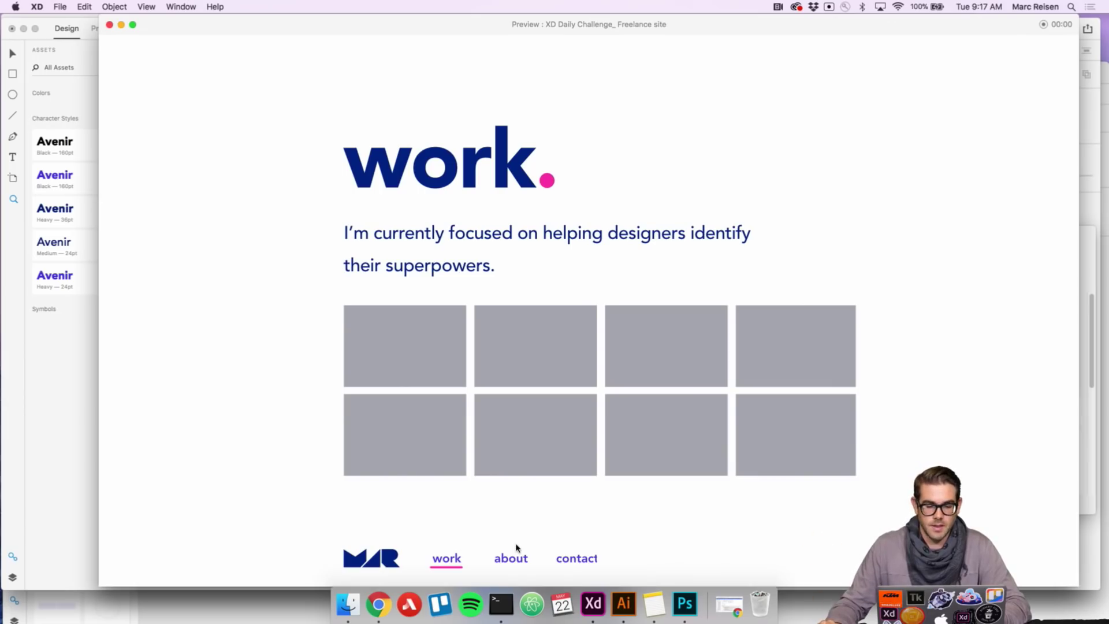
click(518, 562)
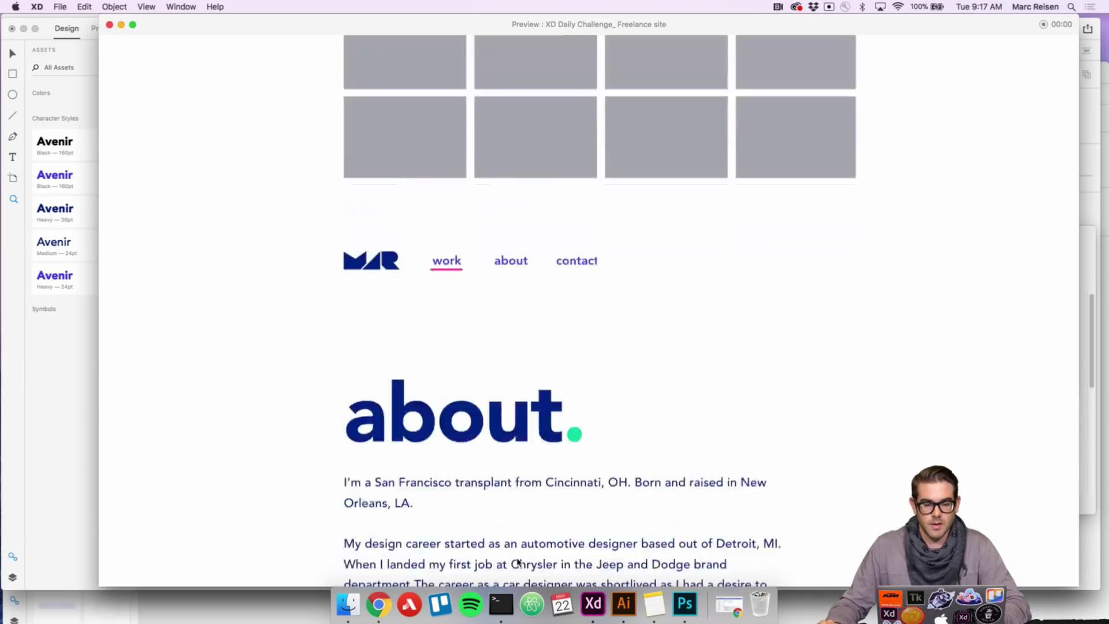
click(578, 560)
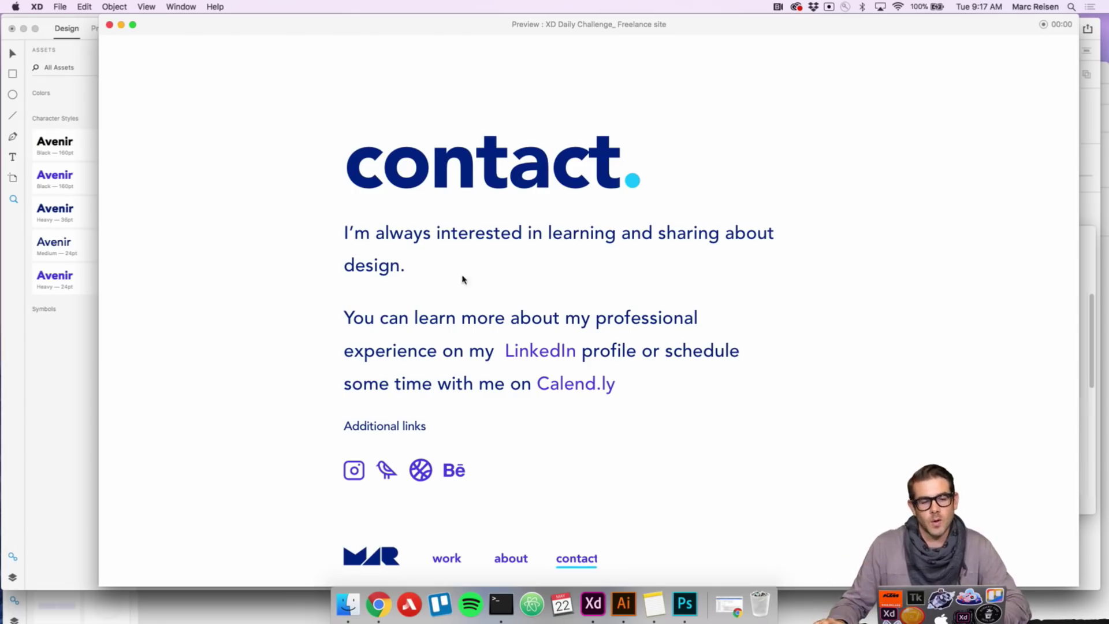
click(109, 25)
- Search the computer for "car stuff" and open the Car Stuff folder to find images for the Work artboard's grid
scroll(590, 304, down, 3)
scroll(548, 289, right, 5)
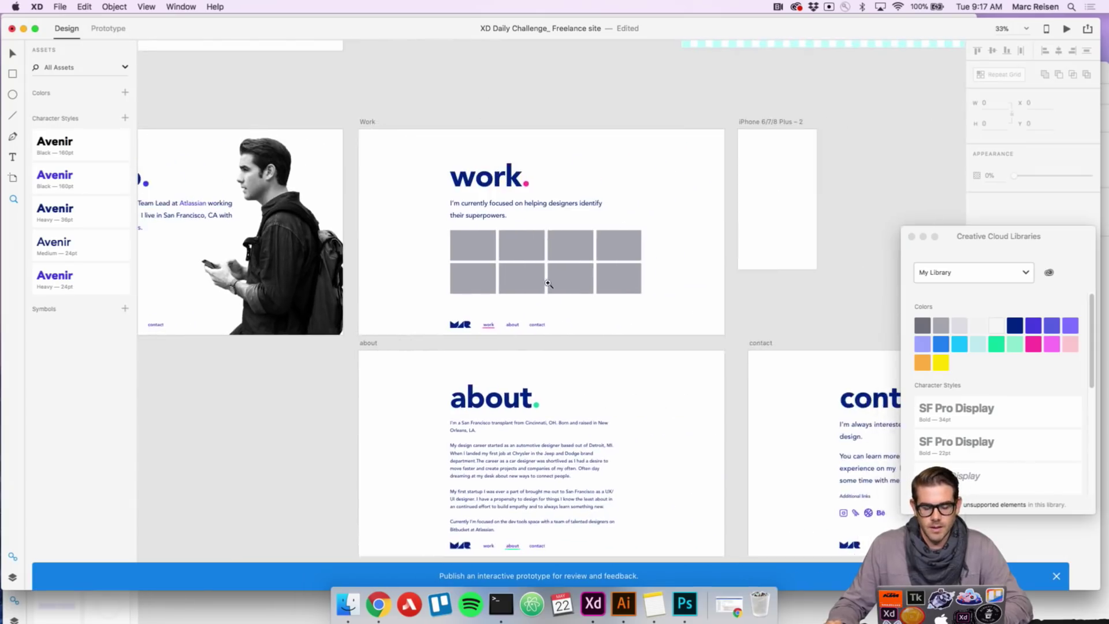
scroll(566, 272, up, 3)
scroll(537, 277, right, 1)
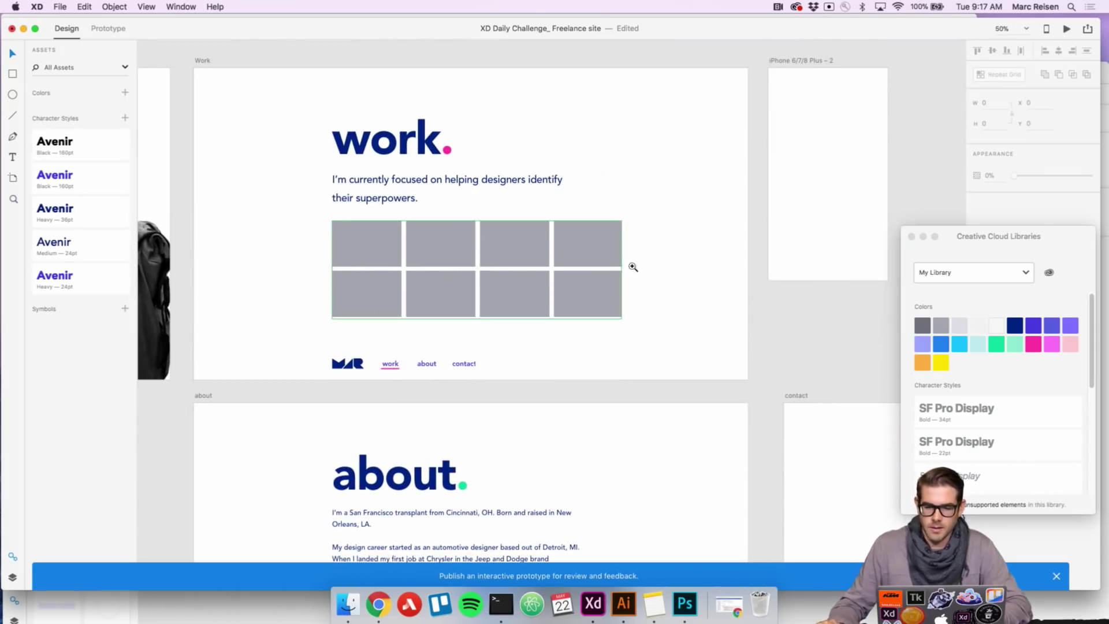
click(598, 258)
key(super+space)
text(car stuff)
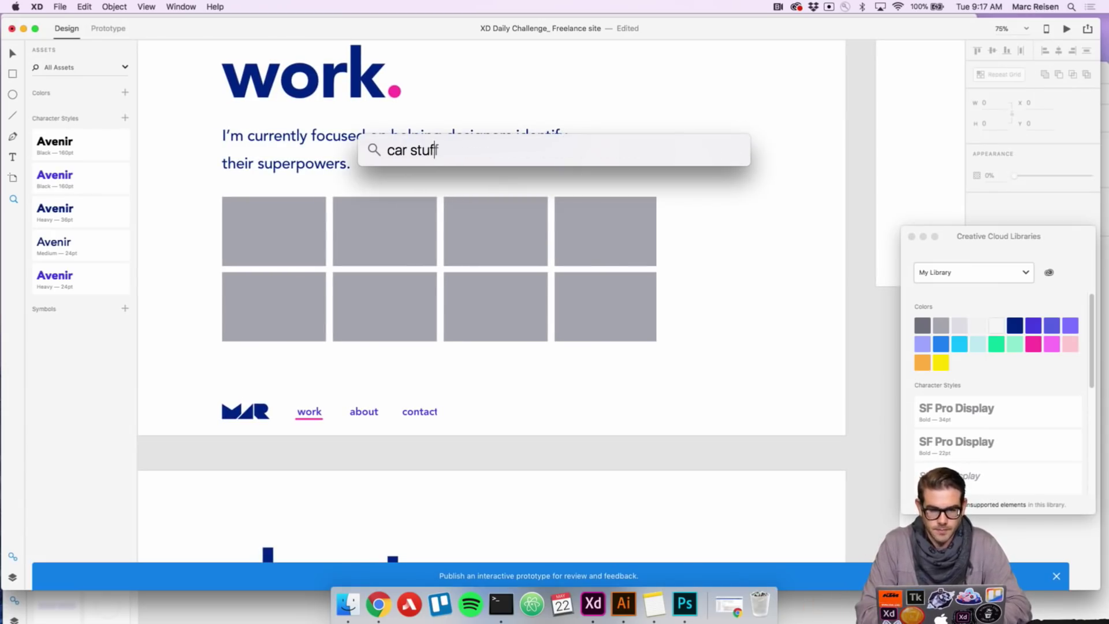
key(Return)
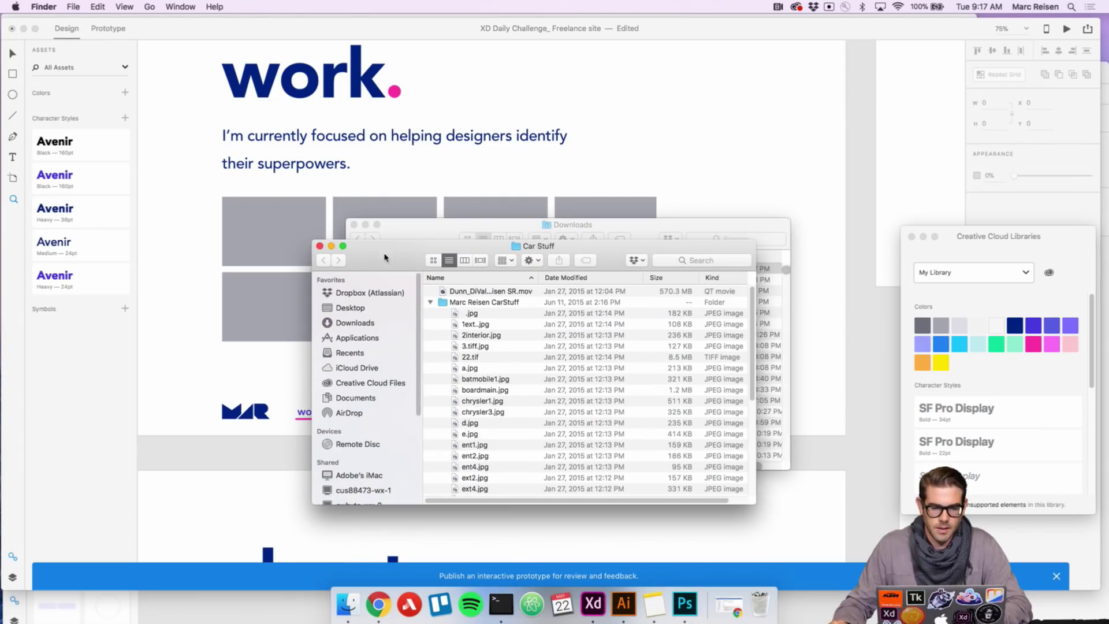
- Preview the .jpg image in the Car Stuff folder and place it into the image grid on the Work artboard
drag(386, 253, 497, 199)
click(594, 260)
key(space)
key(space)
drag(598, 273, 646, 263)
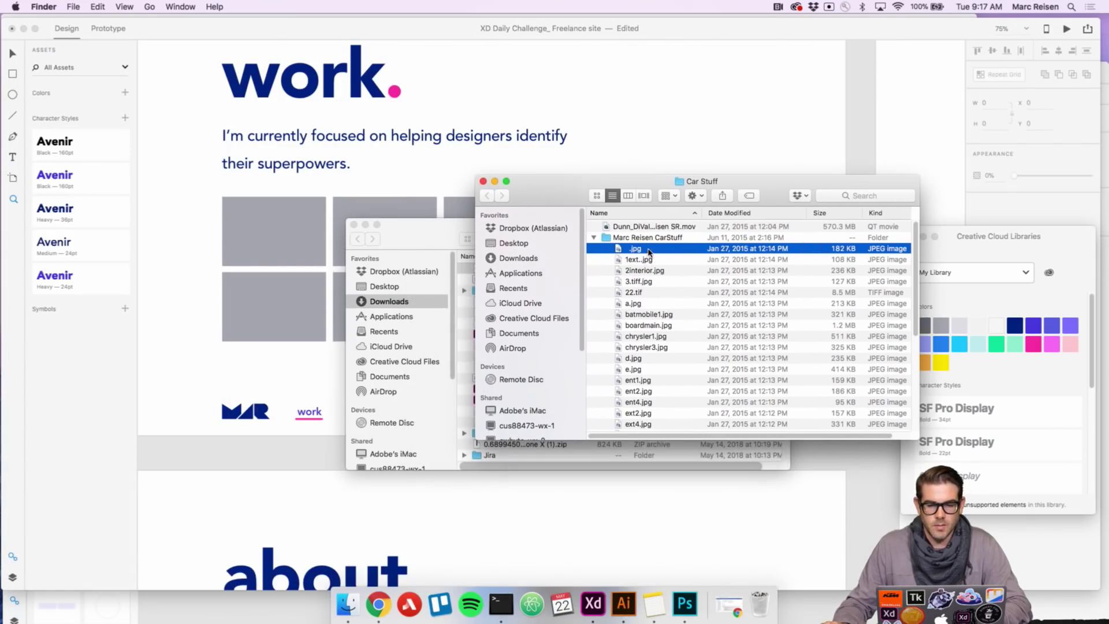
key(space)
key(space)
drag(650, 253, 291, 224)
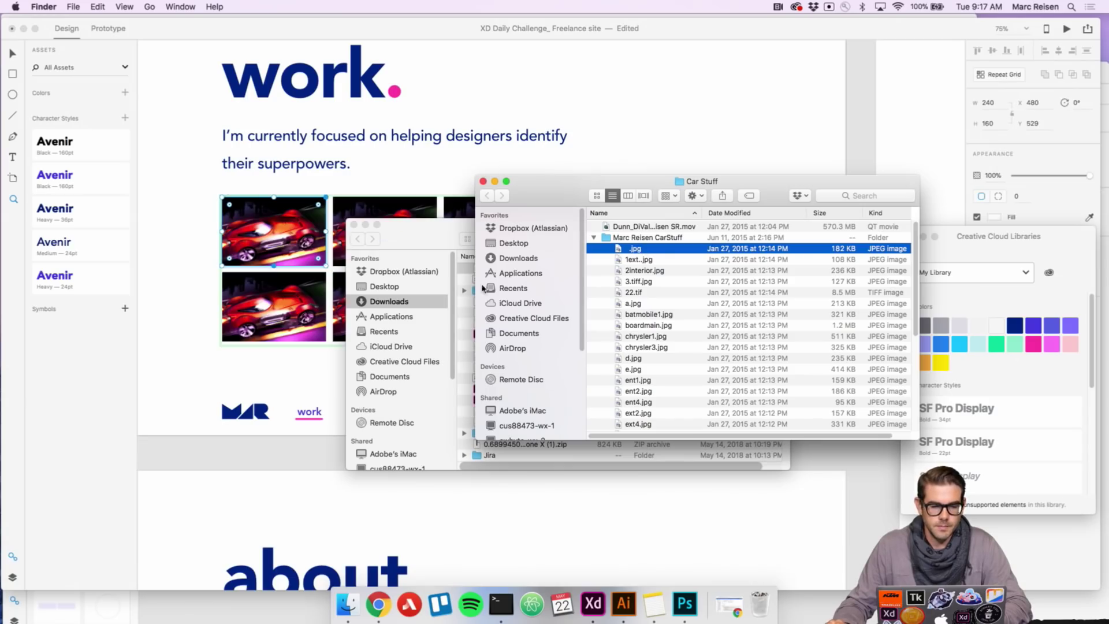
- Rearrange the Downloads and Car Stuff windows and inspect the placed .jpg image in an enlarged preview
click(412, 246)
drag(413, 246, 679, 317)
drag(558, 185, 475, 144)
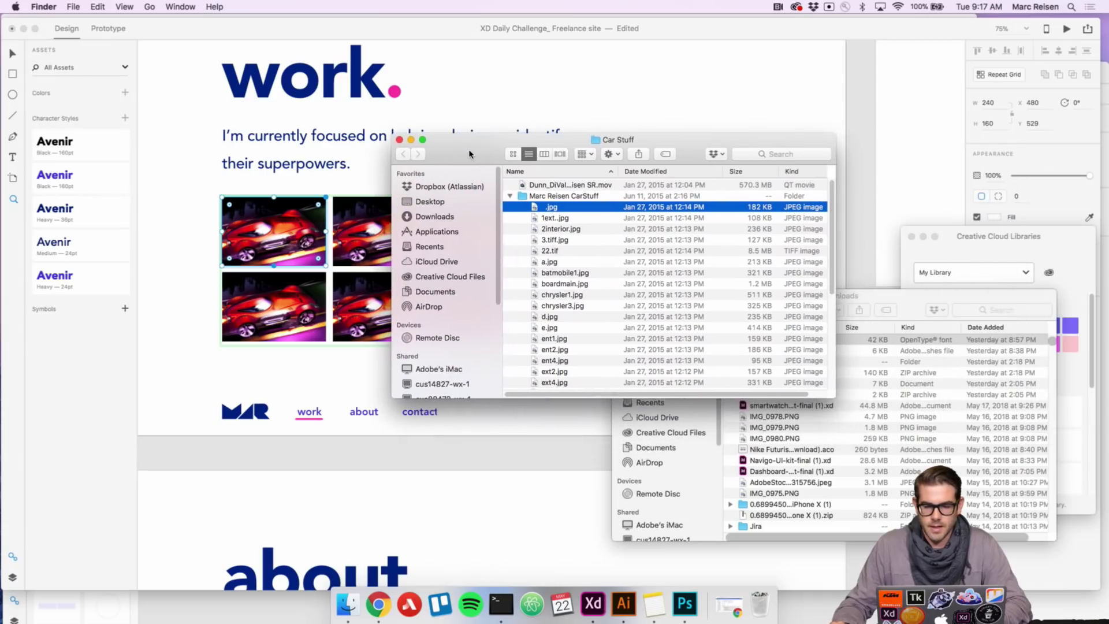
click(871, 309)
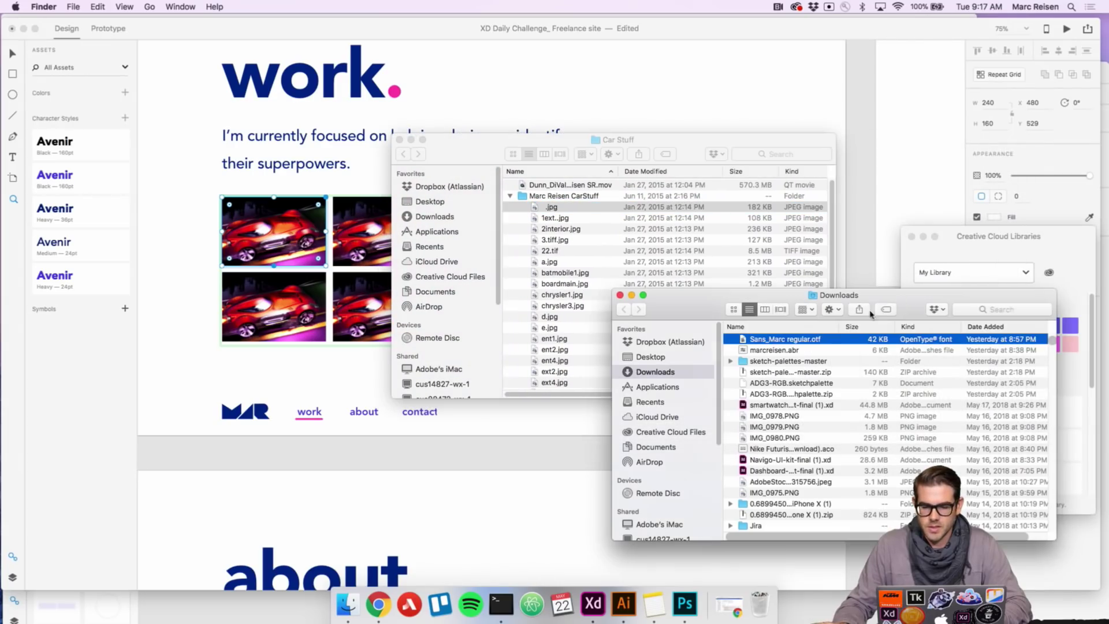
click(551, 209)
key(space)
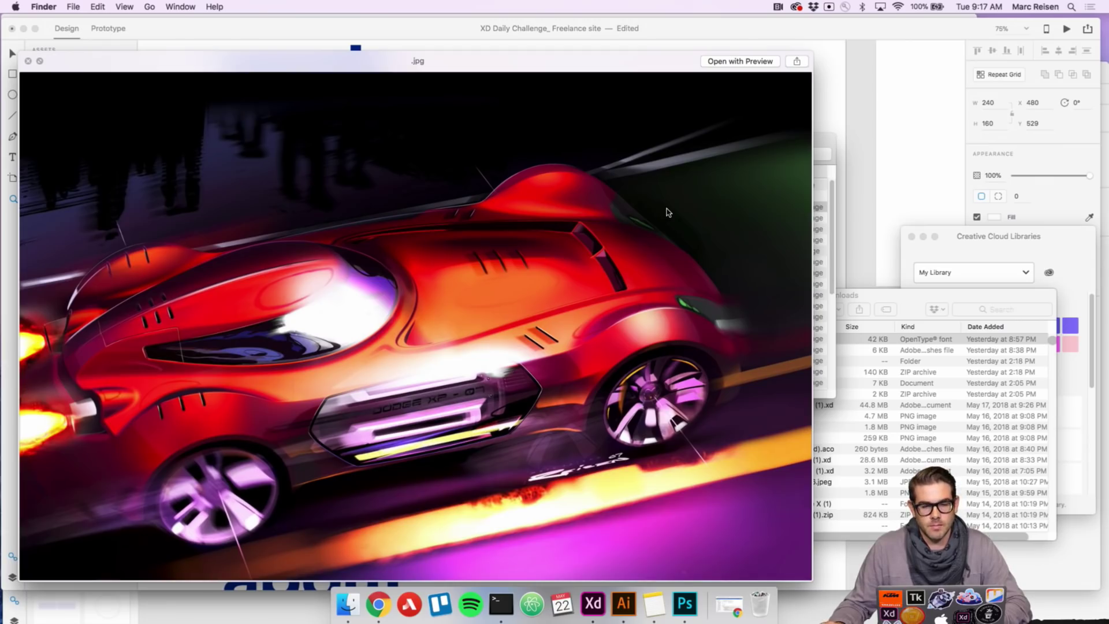
drag(578, 69, 599, 34)
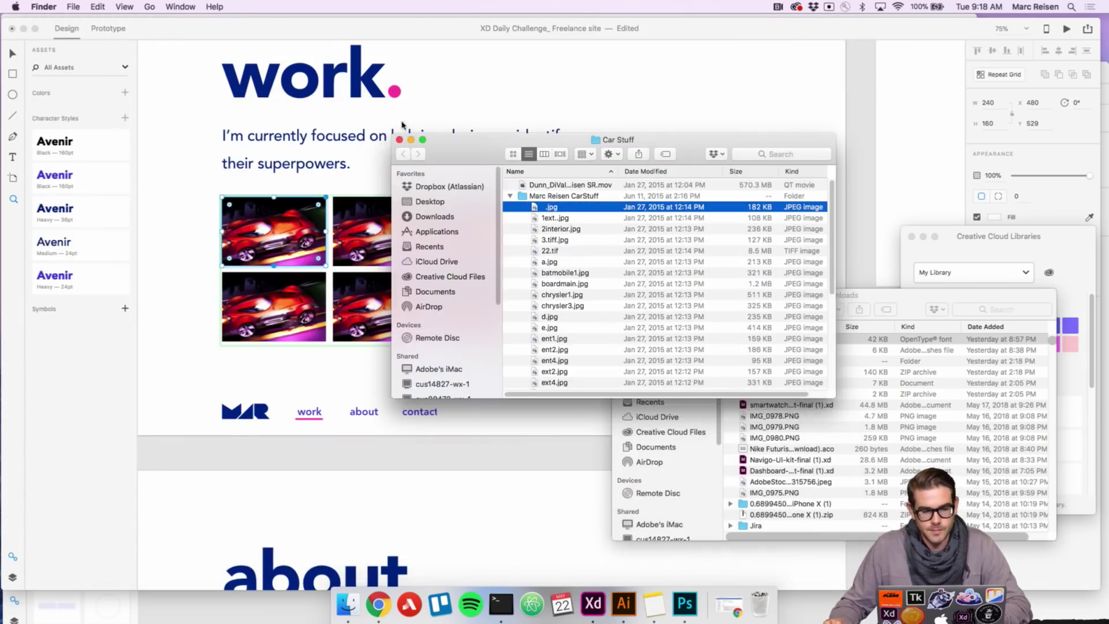
- Return to the freelance site document and examine the Work artboard's filled image grid alongside the Hello world artboard
click(511, 108)
scroll(555, 224, down, 3)
click(708, 206)
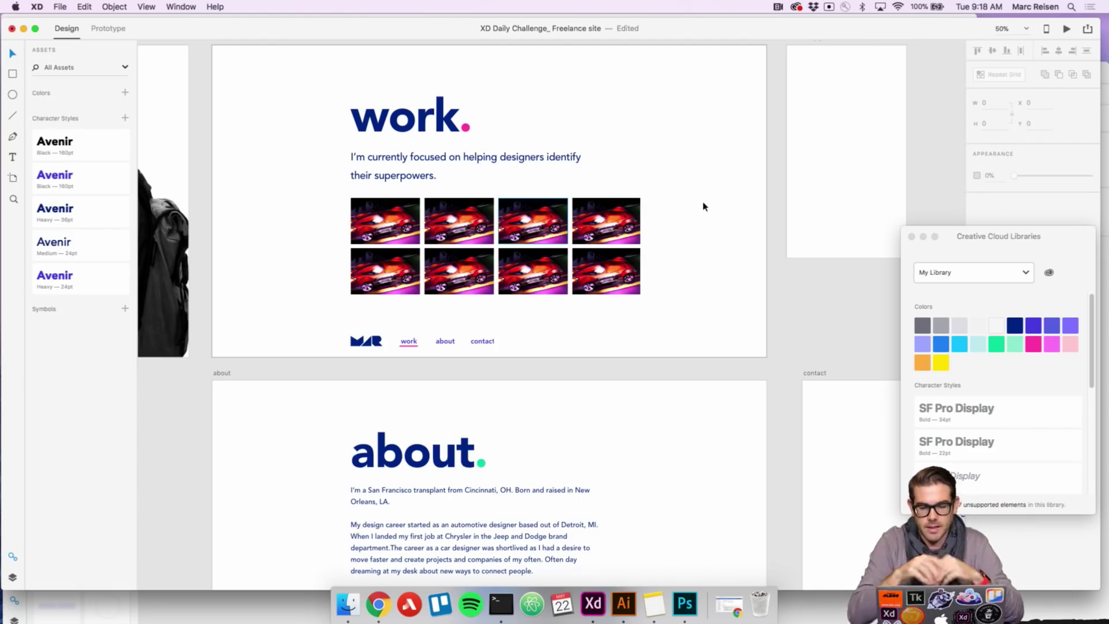
scroll(703, 204, down, 5)
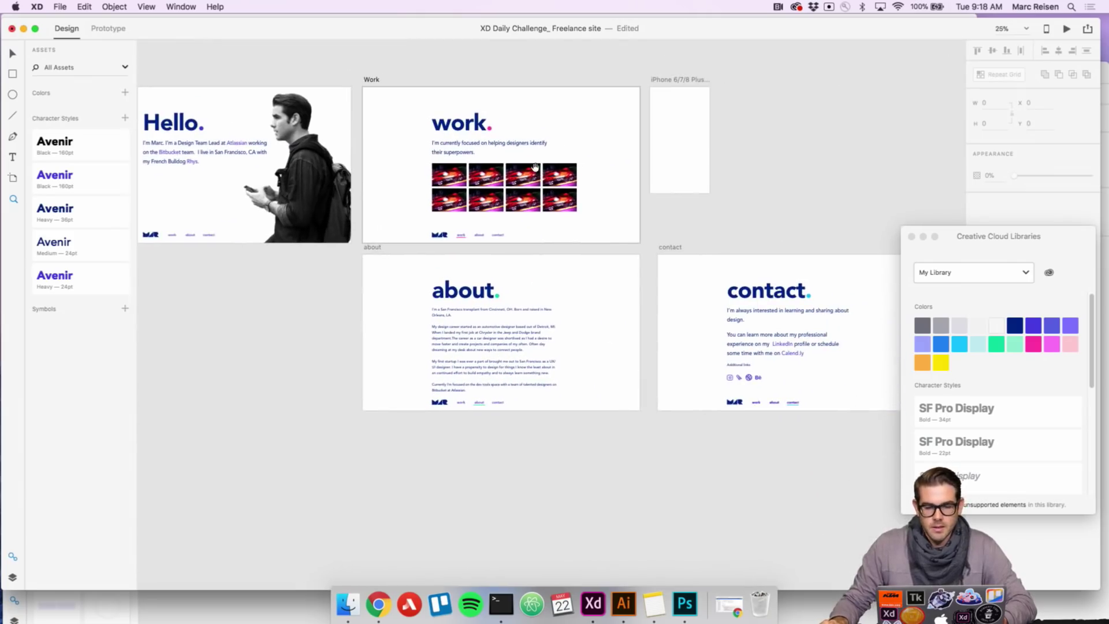
drag(536, 177, 599, 159)
scroll(598, 159, down, 3)
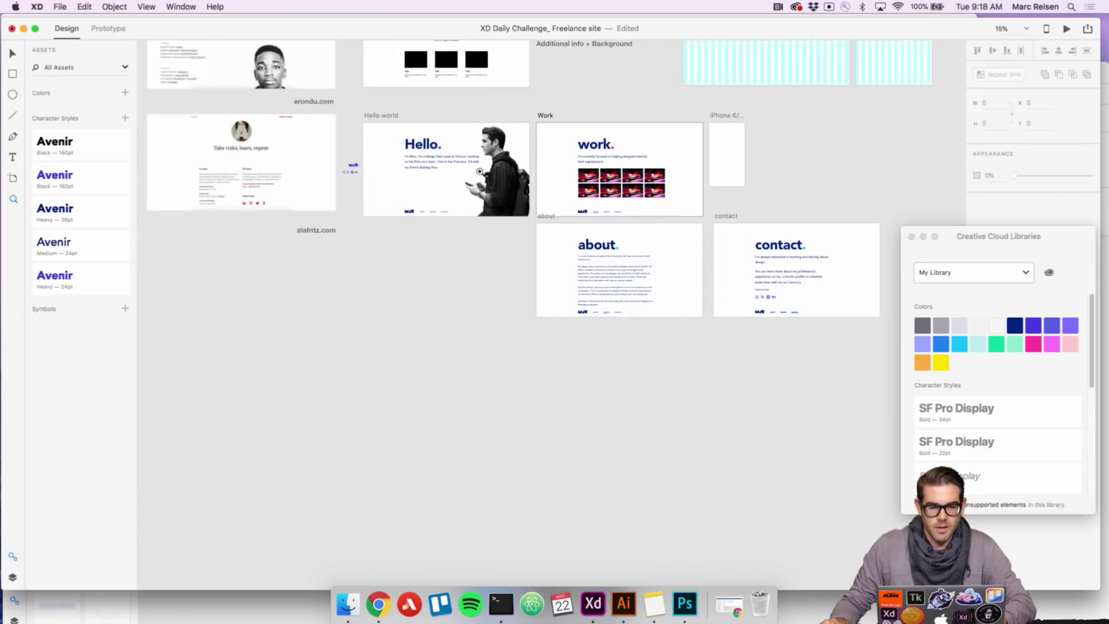
scroll(467, 171, up, 5)
scroll(467, 171, up, 3)
scroll(467, 171, down, 3)
drag(462, 220, 481, 256)
scroll(539, 243, up, 3)
scroll(620, 226, down, 3)
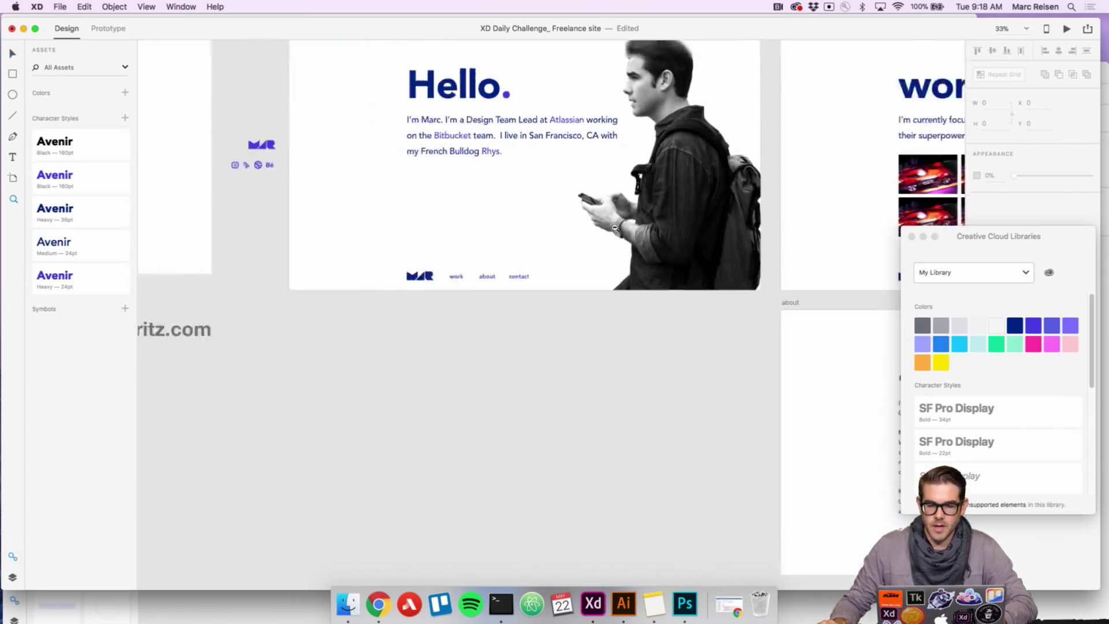
- Select the column overlay on the Hello world artboard and turn on its fill
click(555, 275)
key(v)
drag(557, 309, 435, 274)
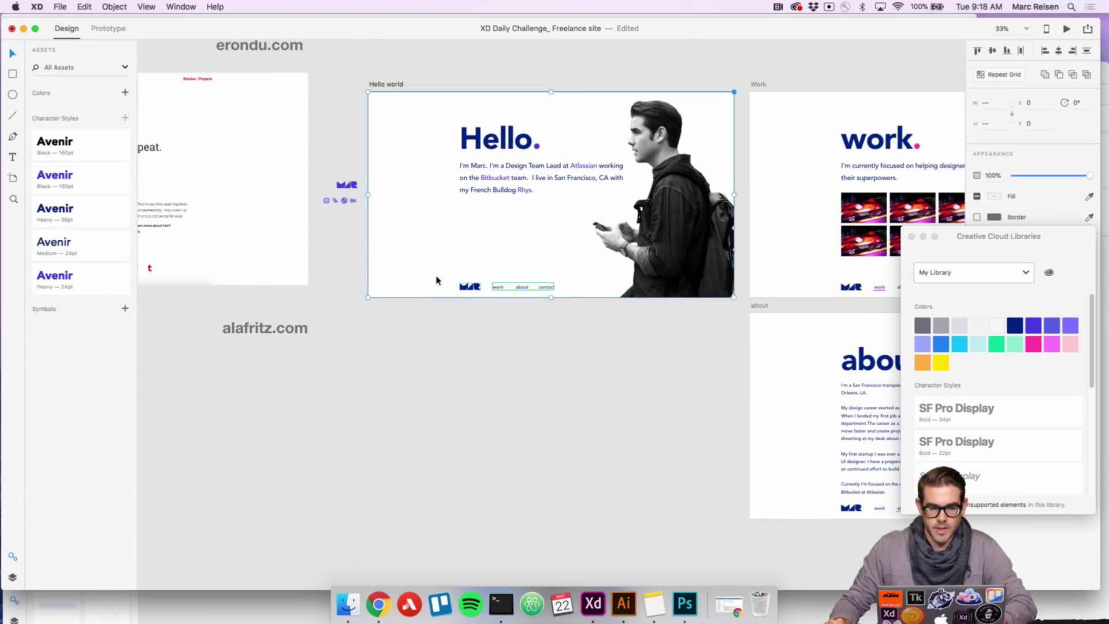
drag(431, 326, 345, 263)
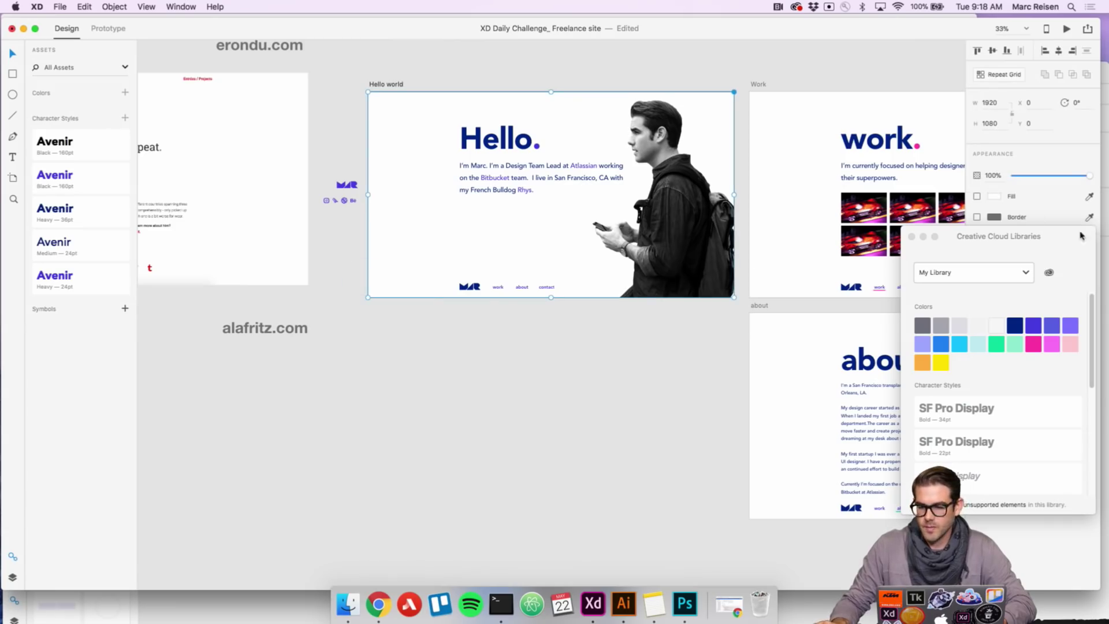
drag(1092, 231, 1040, 261)
click(977, 197)
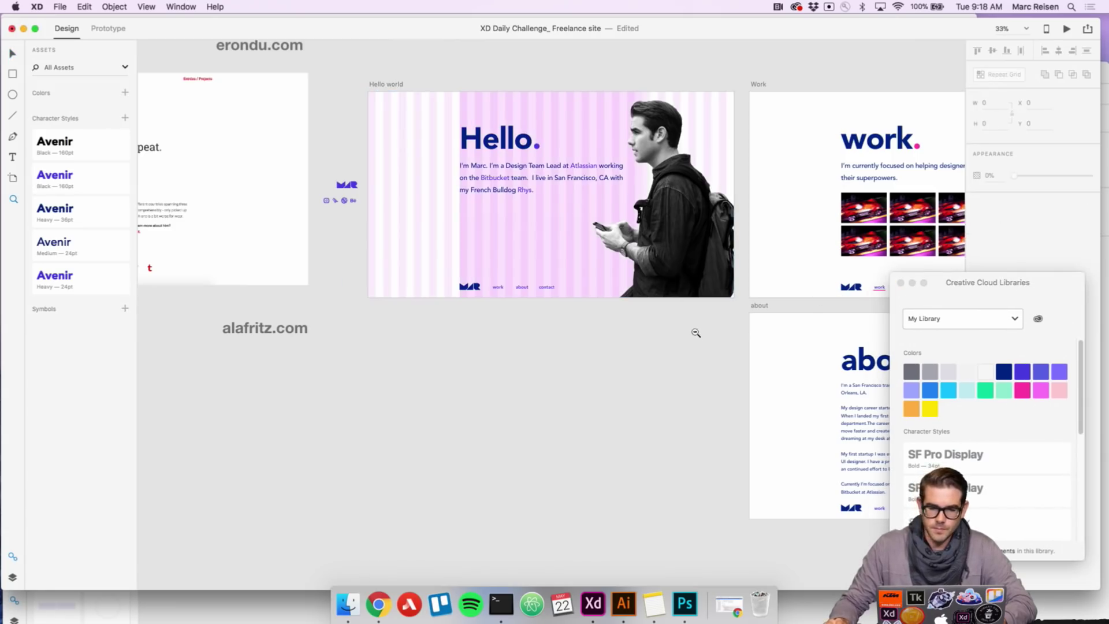
- Set the column width of the Web 1920 – 2 artboard's layout grid to 40
key(z)
alt+click(699, 332)
drag(701, 332, 573, 332)
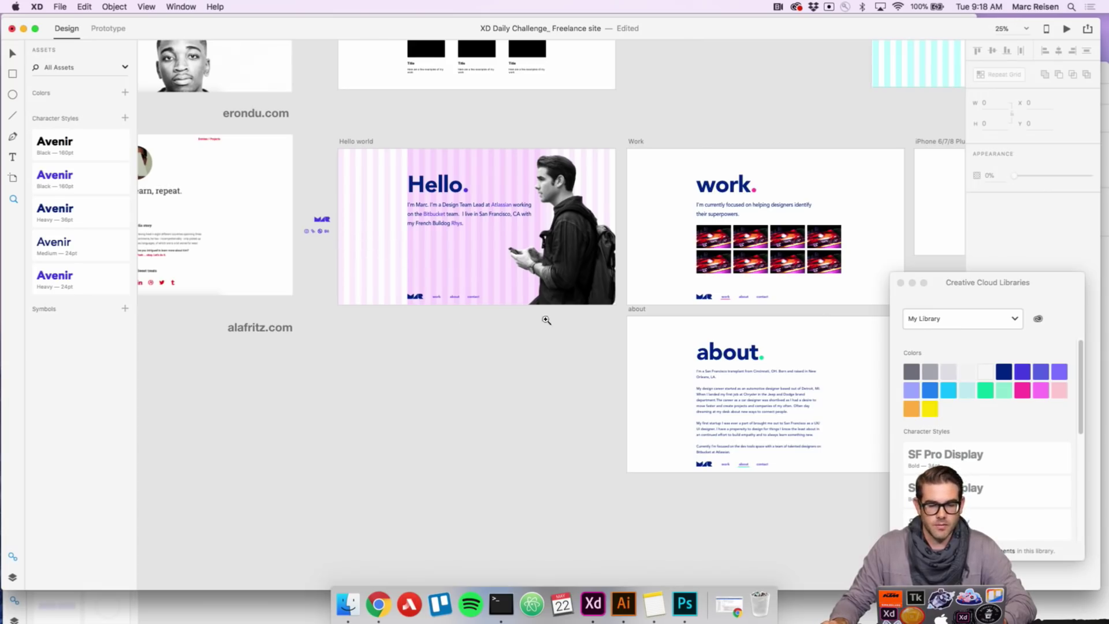
scroll(567, 310, right, 15)
scroll(568, 310, up, 7)
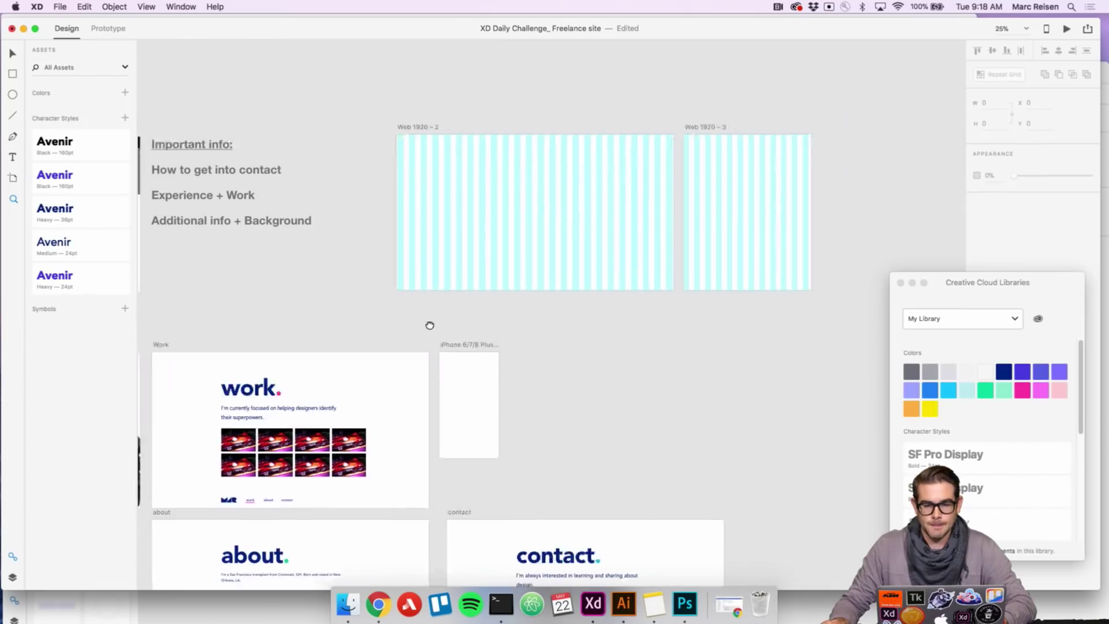
scroll(430, 326, right, 5)
scroll(430, 325, up, 1)
key(v)
drag(937, 289, 806, 274)
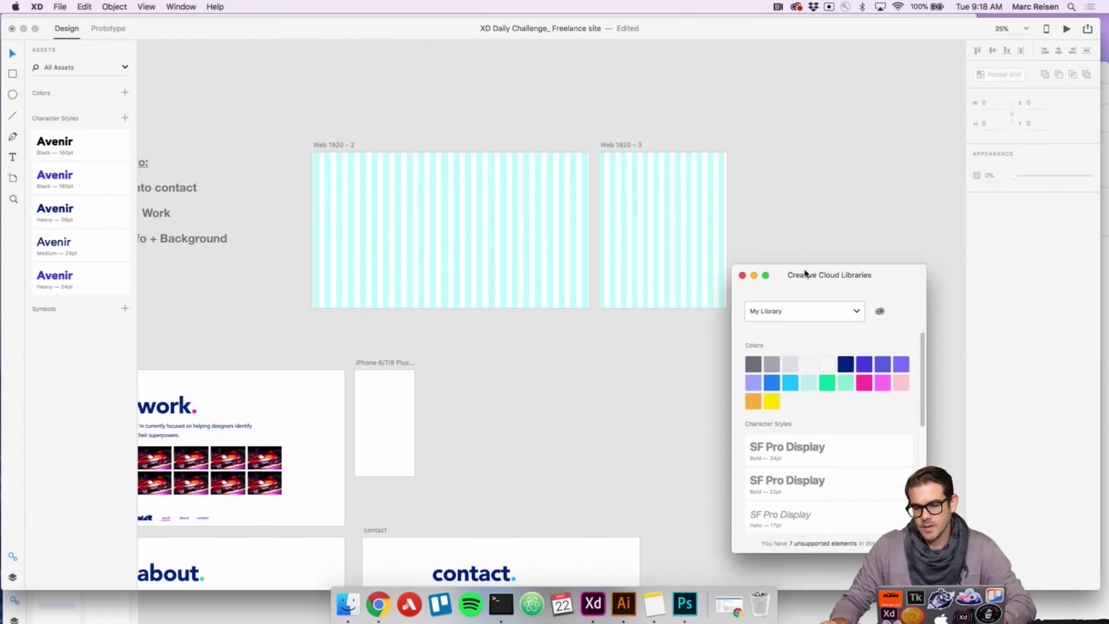
click(343, 146)
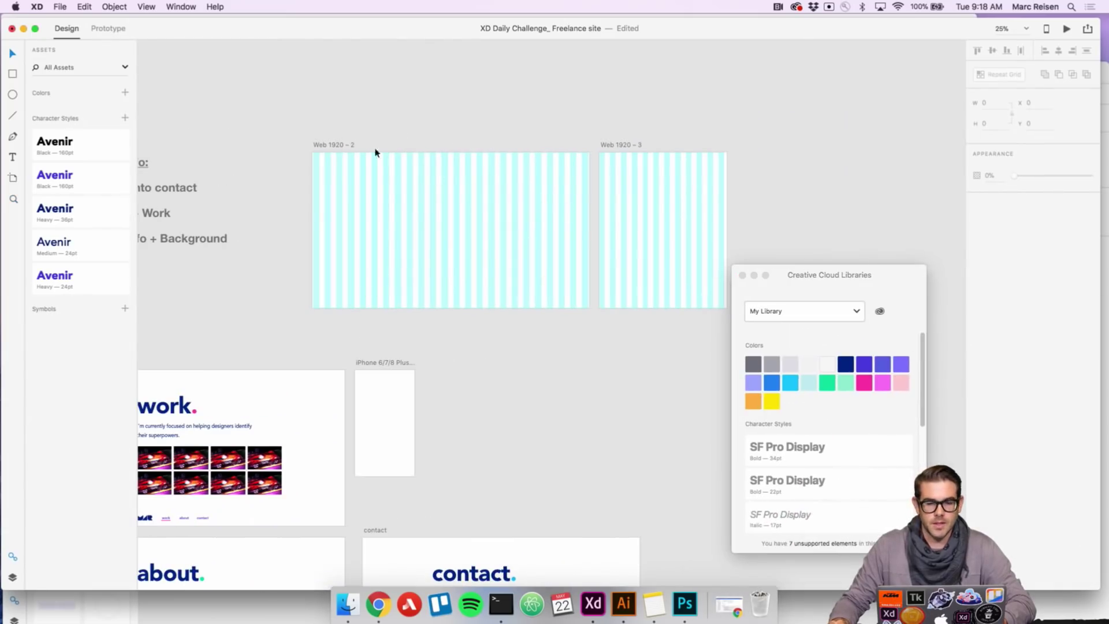
click(345, 146)
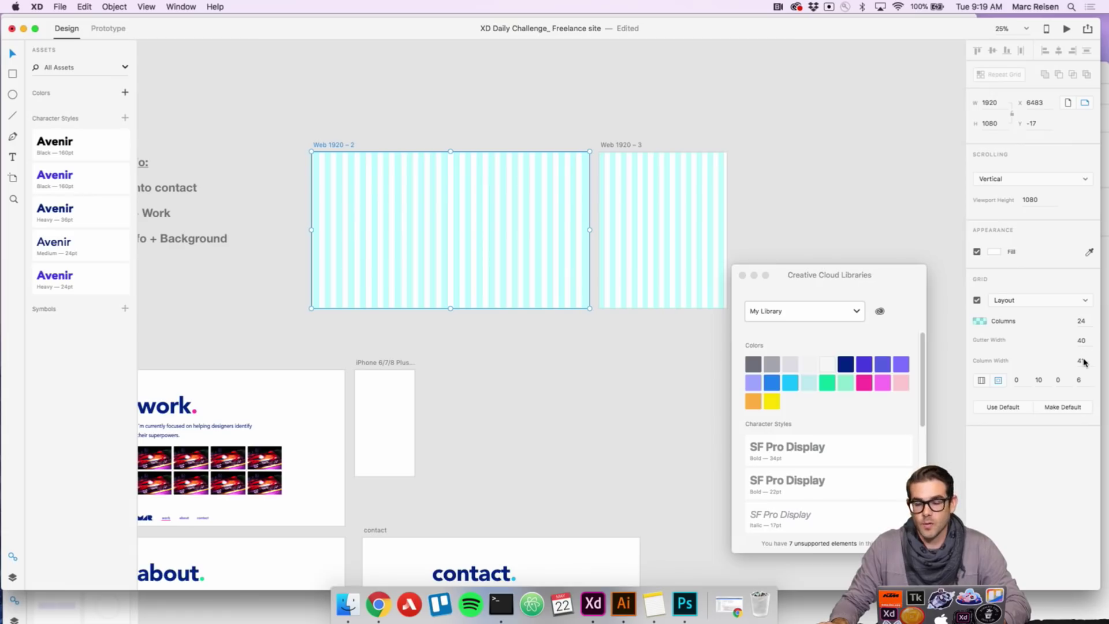
text(40)
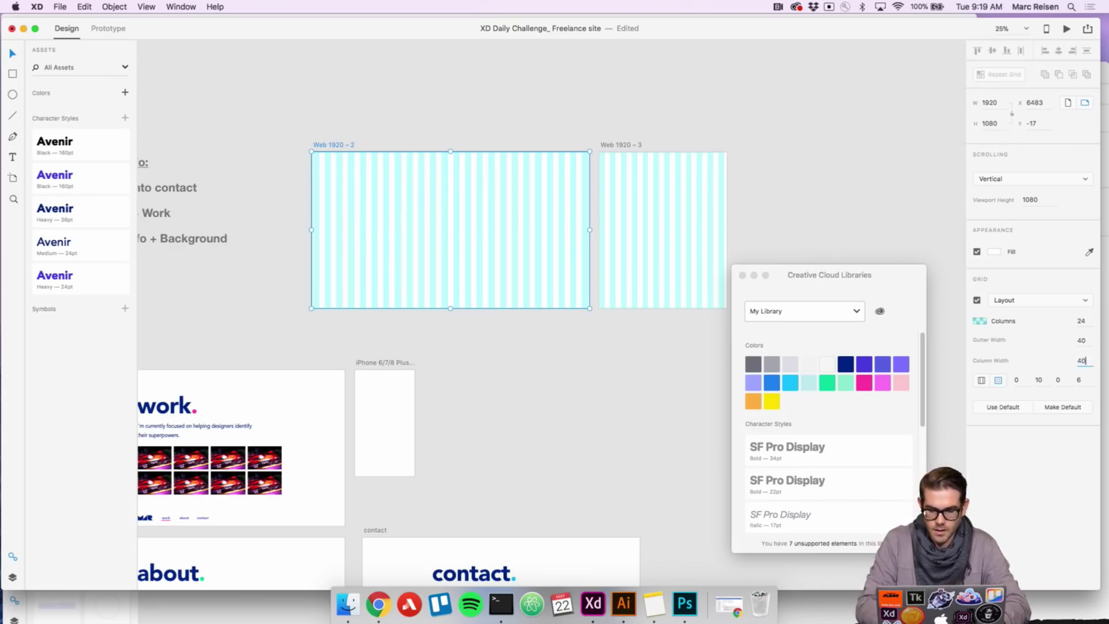
click(905, 245)
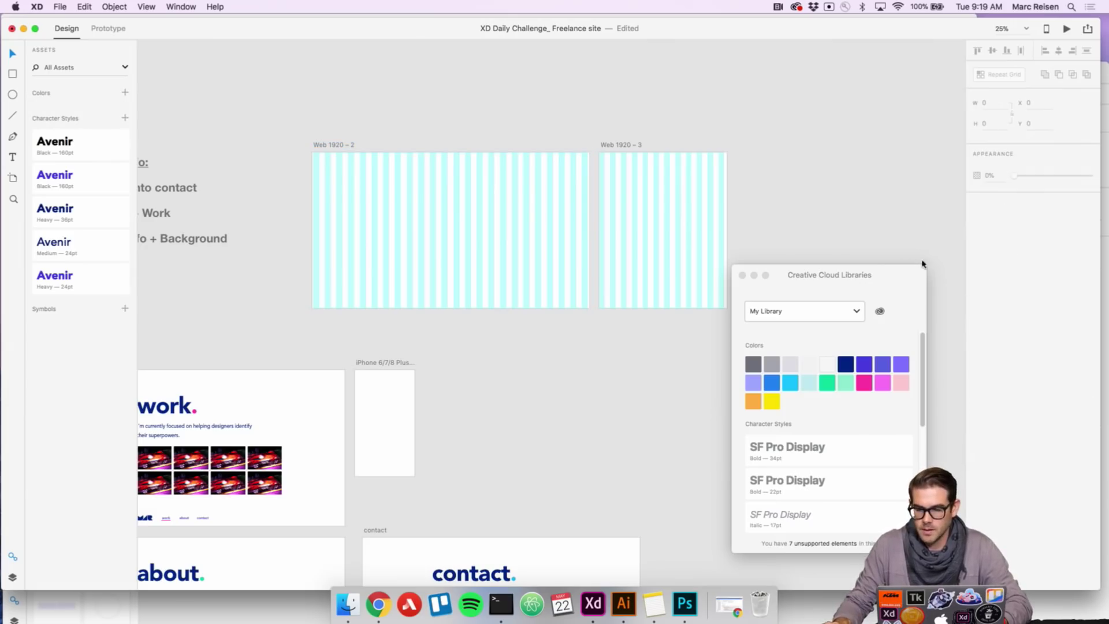
- Set the left margin of the Web 1920 – 2 artboard's layout grid to 0
click(344, 144)
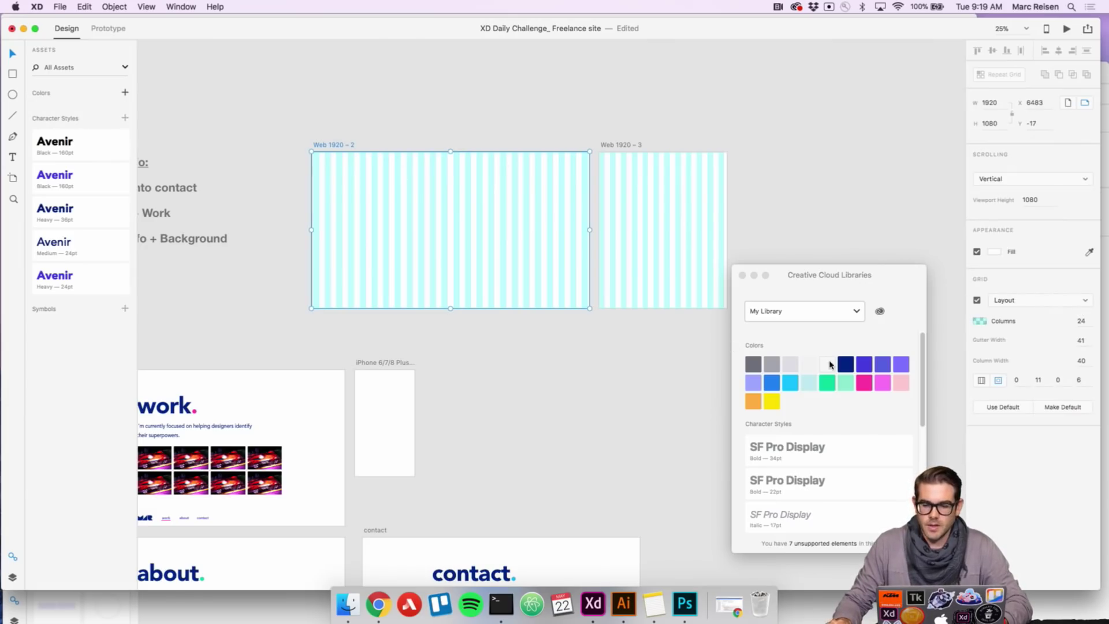
text(0)
key(Return)
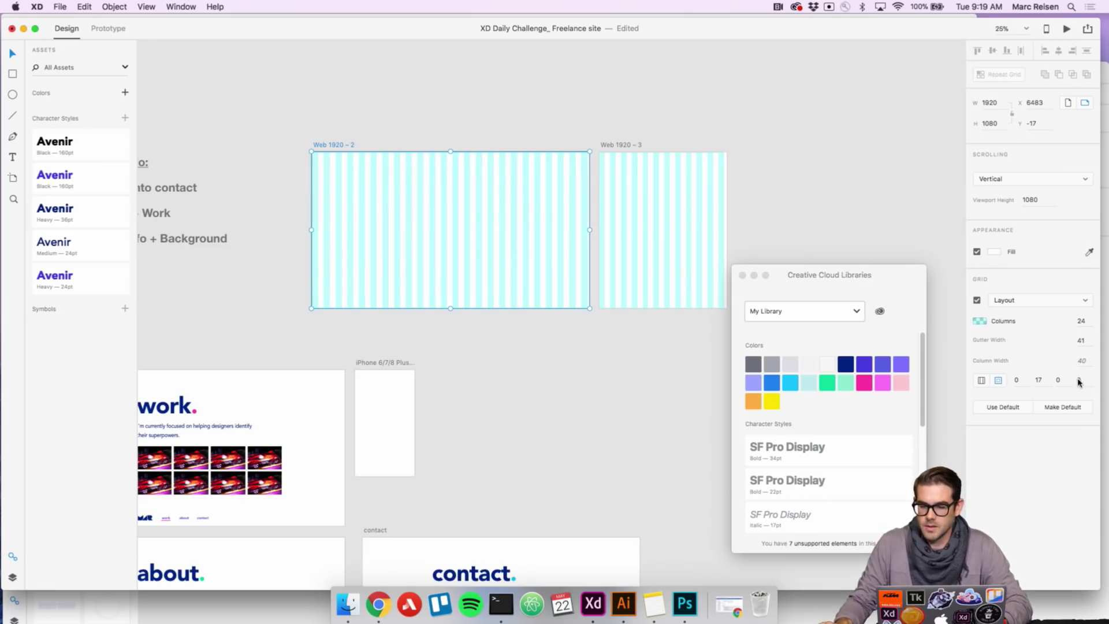
click(775, 214)
- Widen the Web 1920 – 3 artboard to about 1274
scroll(723, 231, right, 5)
click(479, 116)
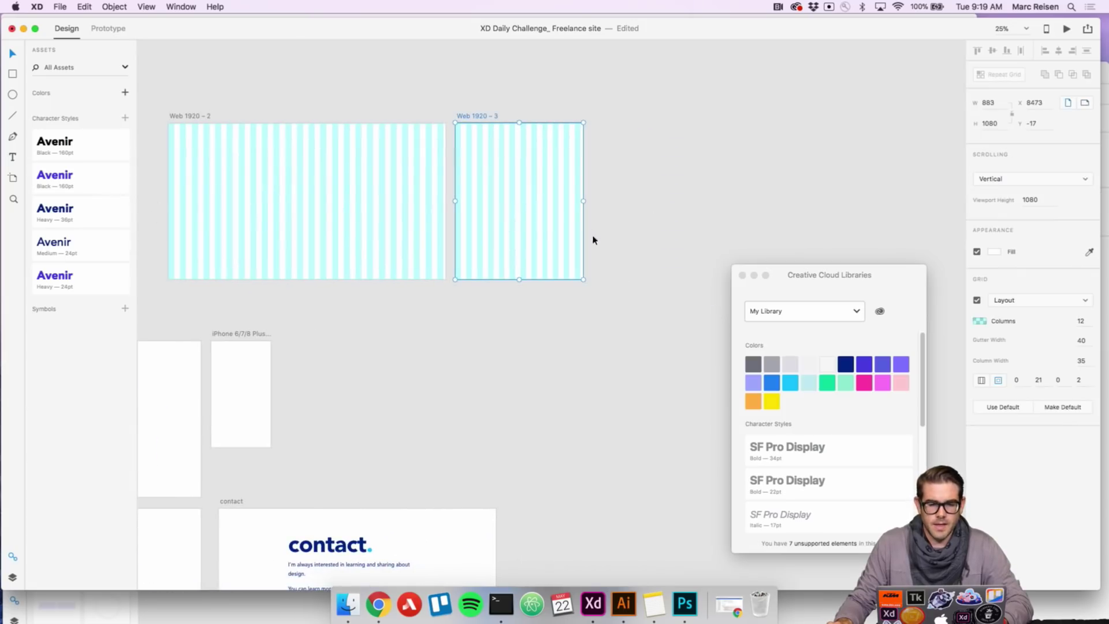
drag(584, 201, 640, 200)
- Remove the pink column overlay from view on the Hello world artboard
key(z)
scroll(604, 243, down, 5)
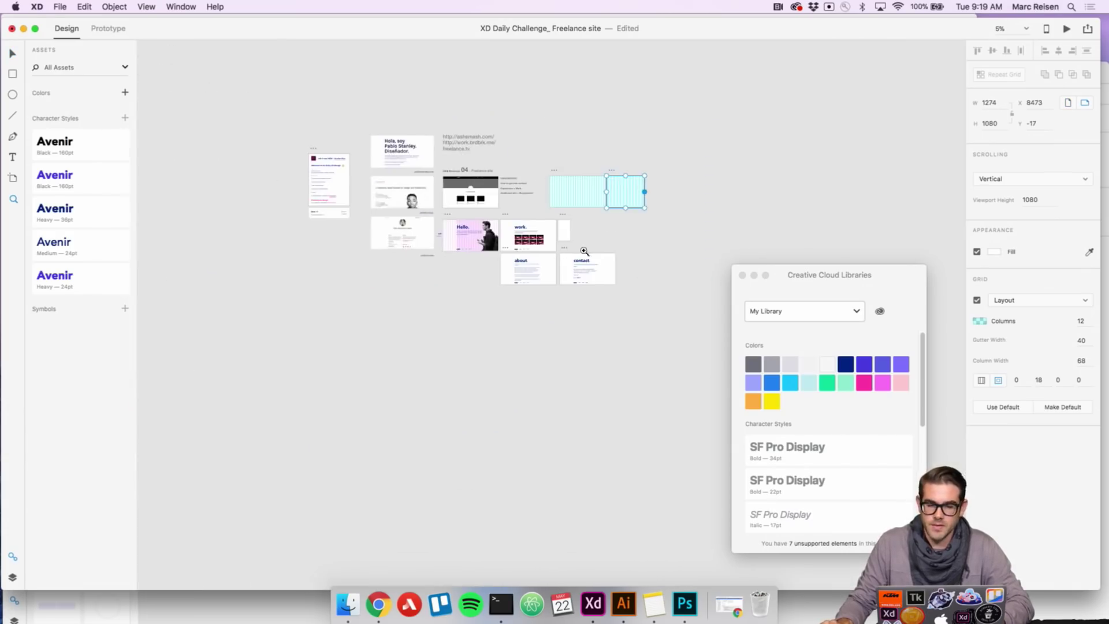
scroll(601, 240, up, 10)
scroll(597, 223, left, 5)
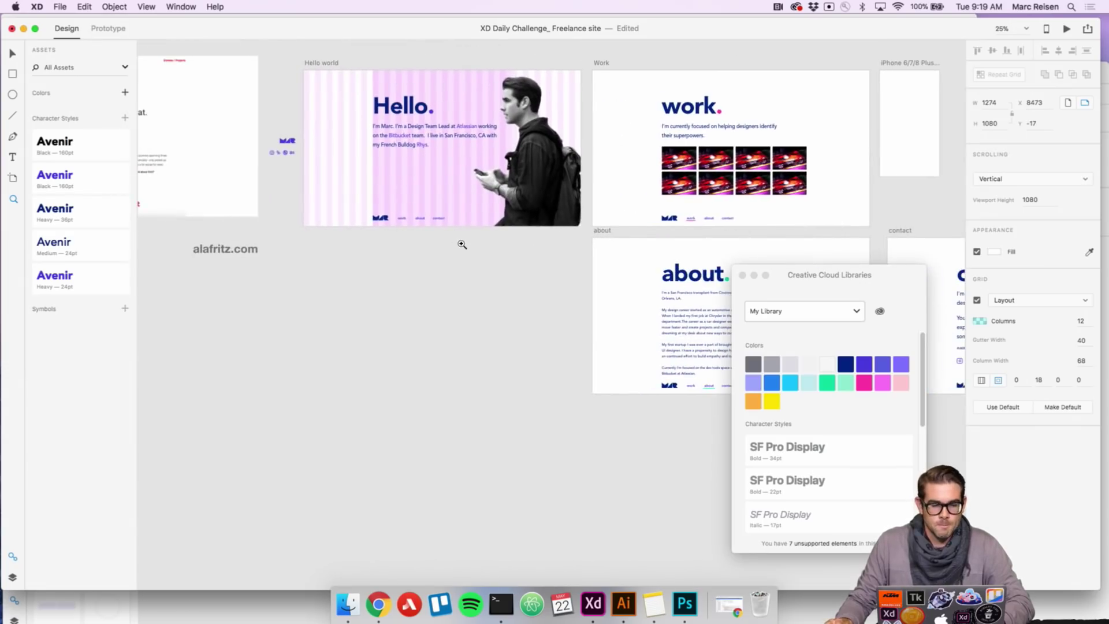
scroll(395, 238, up, 3)
drag(403, 304, 362, 245)
click(377, 234)
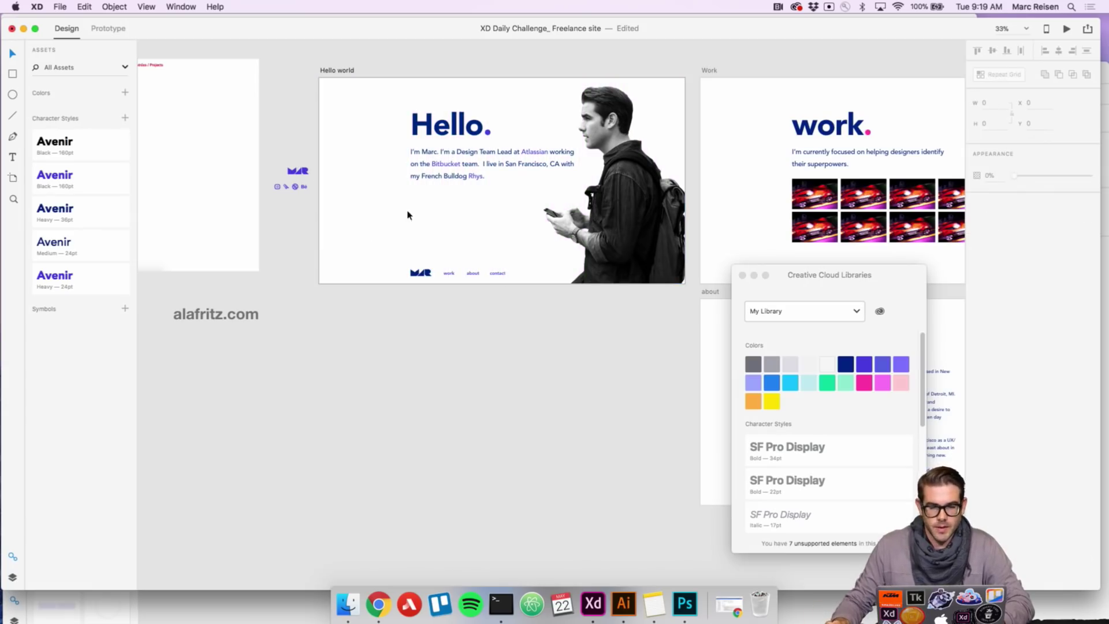
- Move the logo and navigation links above the Hello heading on the Hello world artboard, at a Y position of about 48
scroll(557, 301, down, 3)
scroll(464, 278, up, 3)
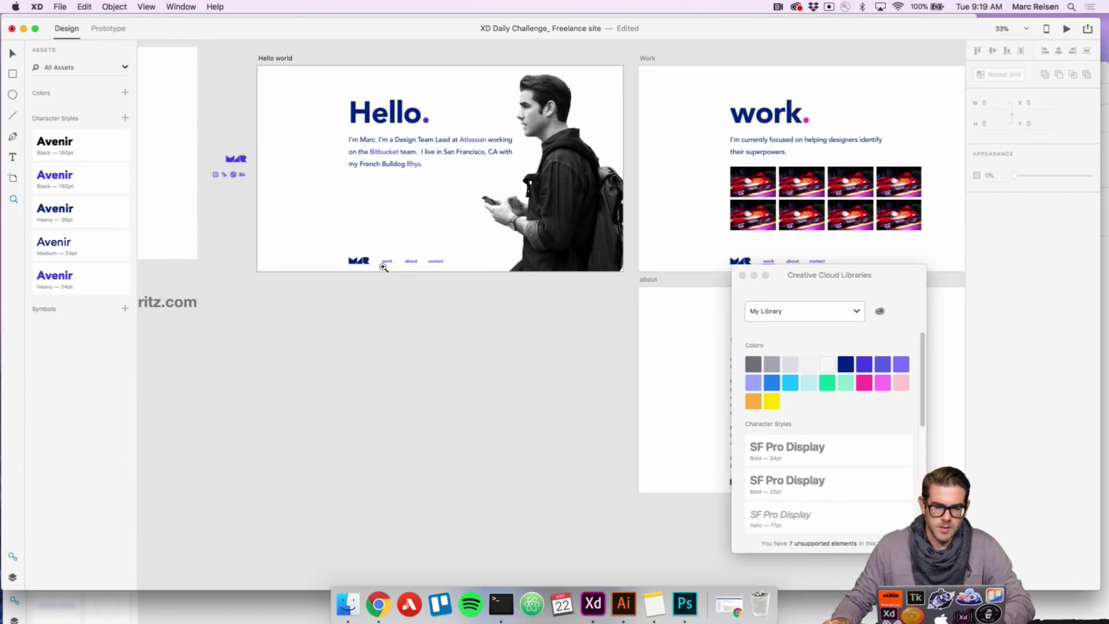
click(378, 269)
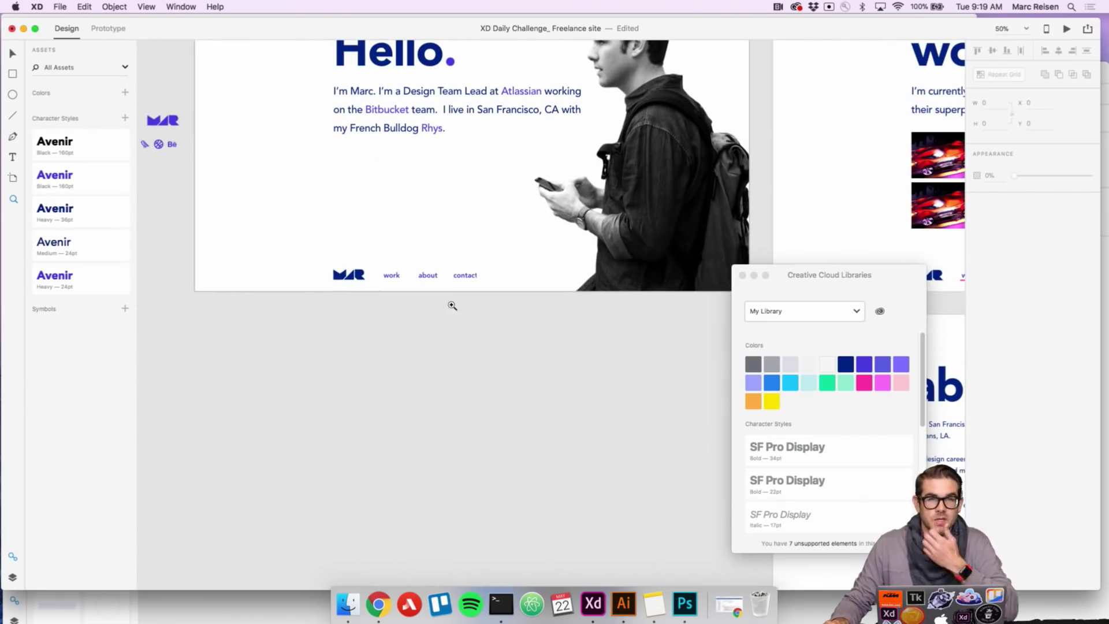
scroll(468, 224, up, 3)
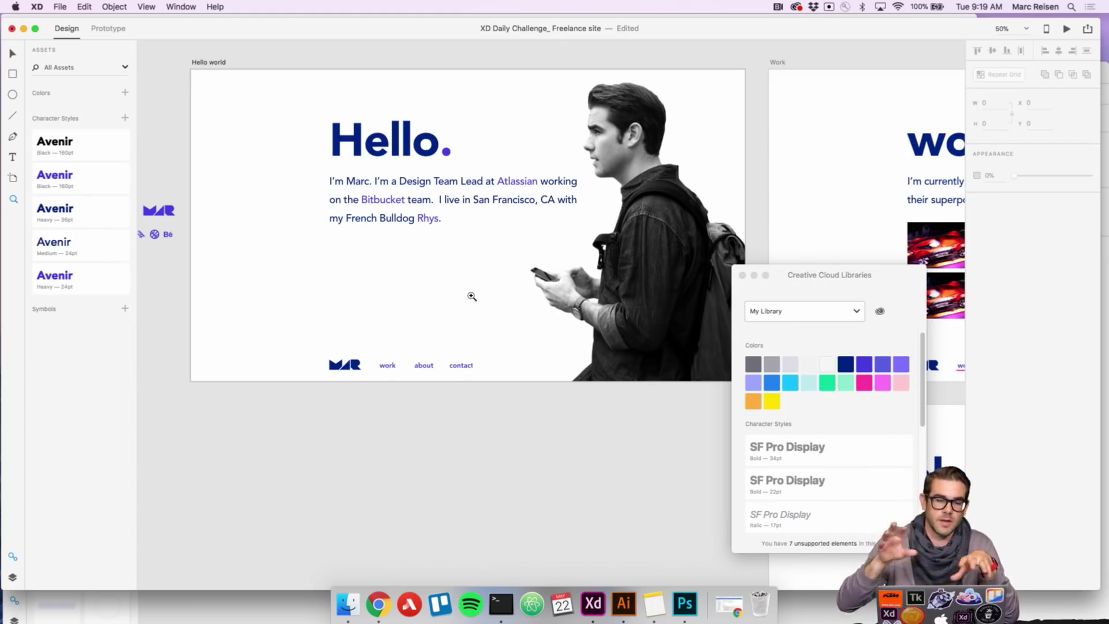
drag(478, 399, 409, 94)
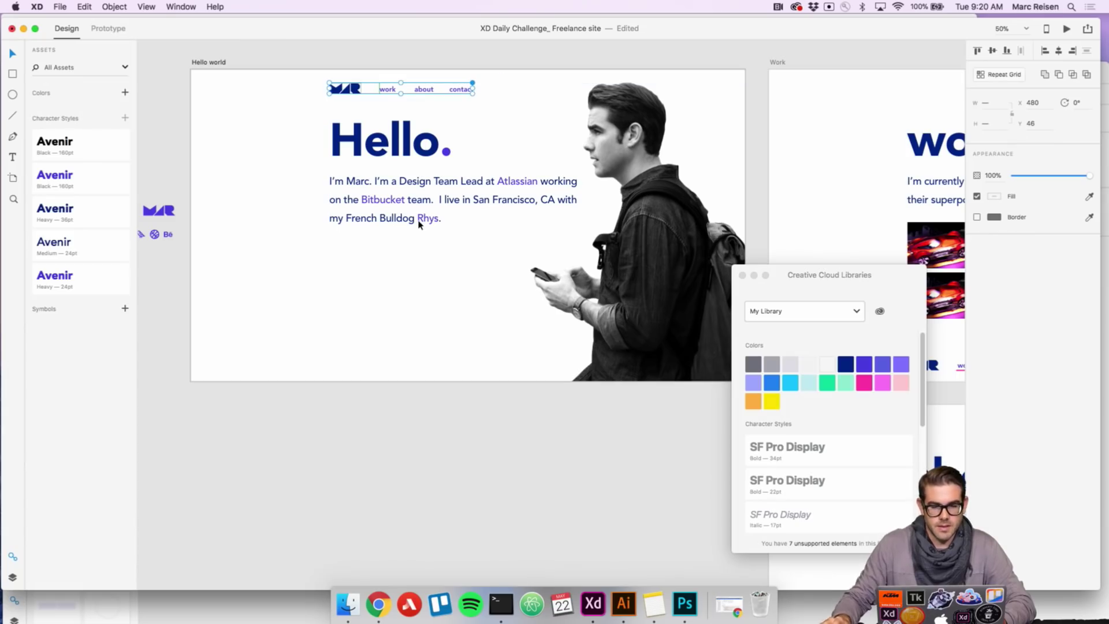
click(432, 410)
- Move the Creative Cloud Libraries window aside and extend the Hello world artboard downward to a height of about 3635
key(super+minus)
drag(790, 278, 840, 238)
scroll(532, 404, right, 2)
scroll(532, 404, down, 1)
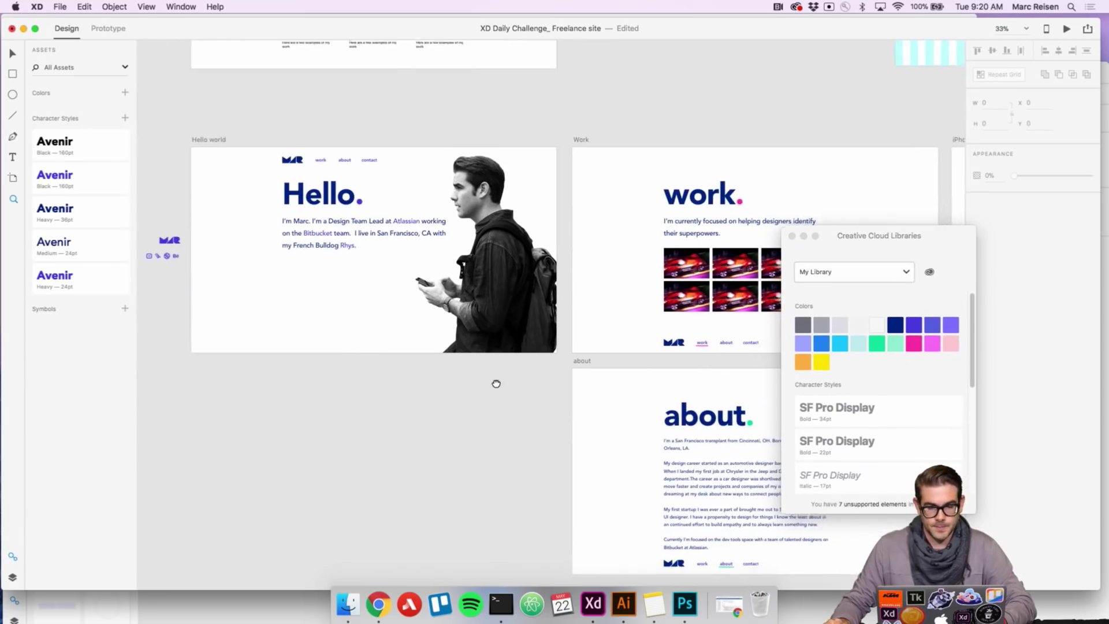
scroll(525, 401, down, 2)
scroll(523, 293, up, 5)
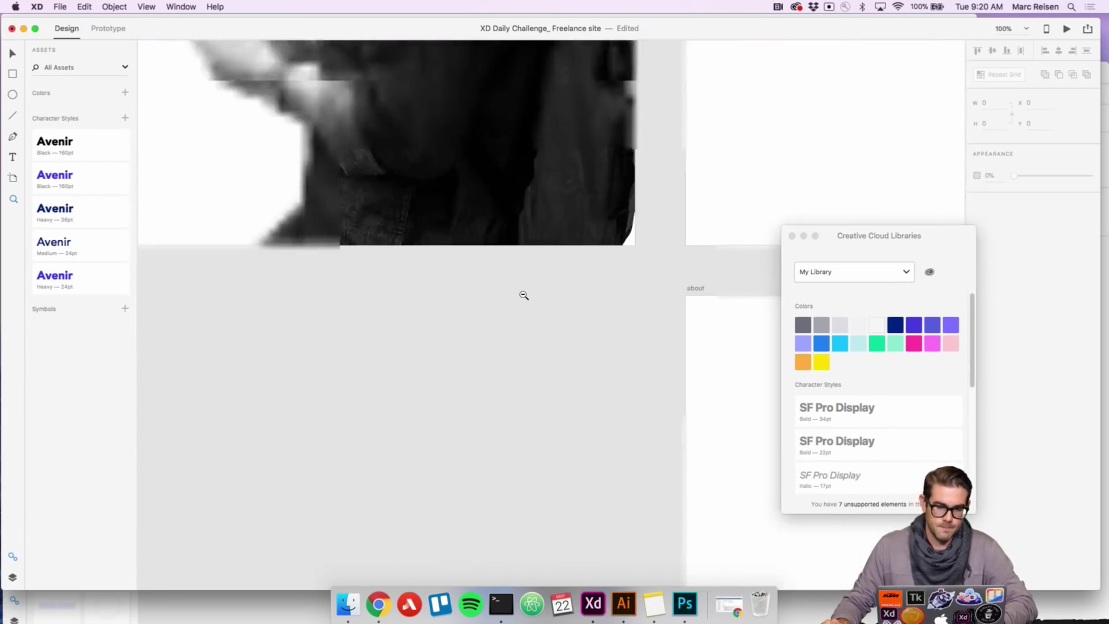
alt+click(523, 295)
click(290, 120)
drag(410, 284, 398, 566)
scroll(422, 405, down, 2)
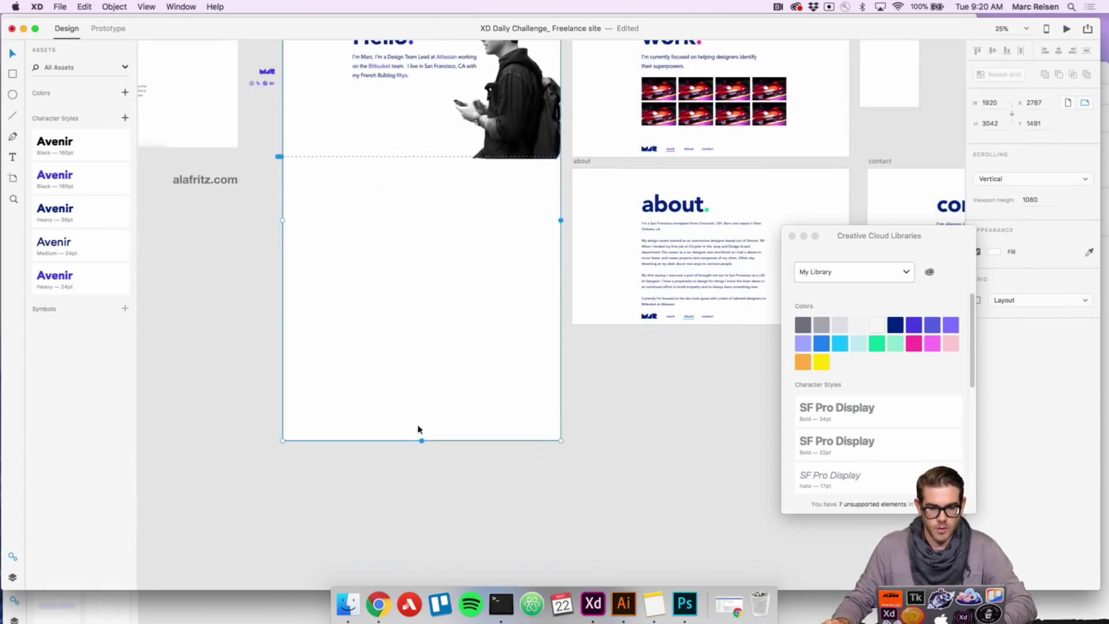
drag(421, 442, 422, 526)
scroll(525, 365, up, 5)
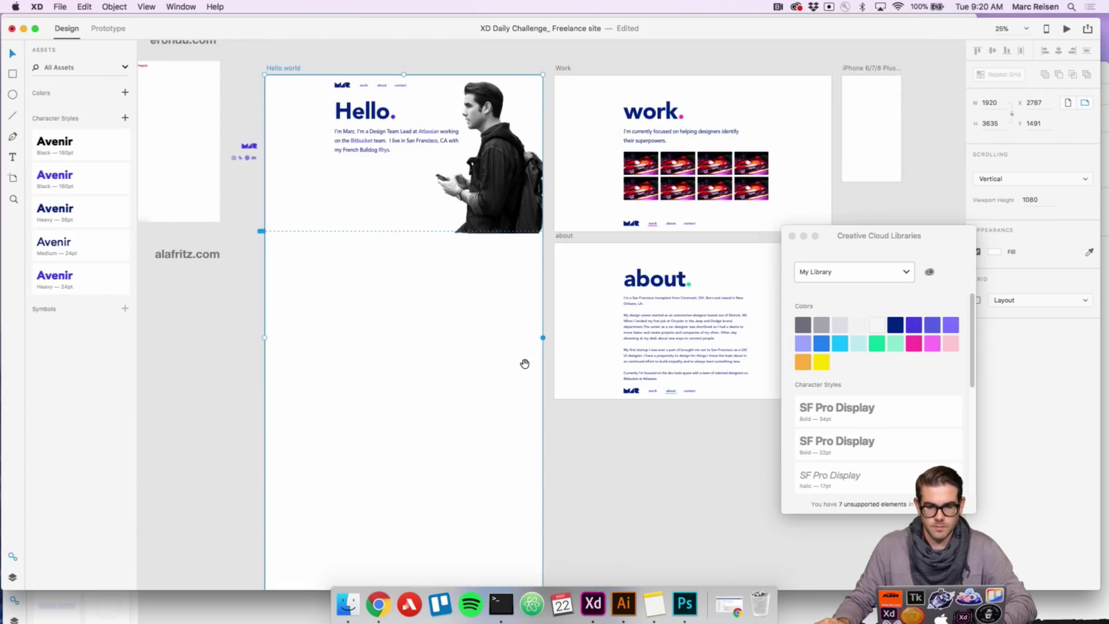
- Copy the work heading, intro and thumbnail grid from the Work artboard into Hello world, placing them directly below the hero section
click(578, 122)
drag(576, 104, 744, 252)
key(cmd+c)
click(254, 114)
key(cmd+v)
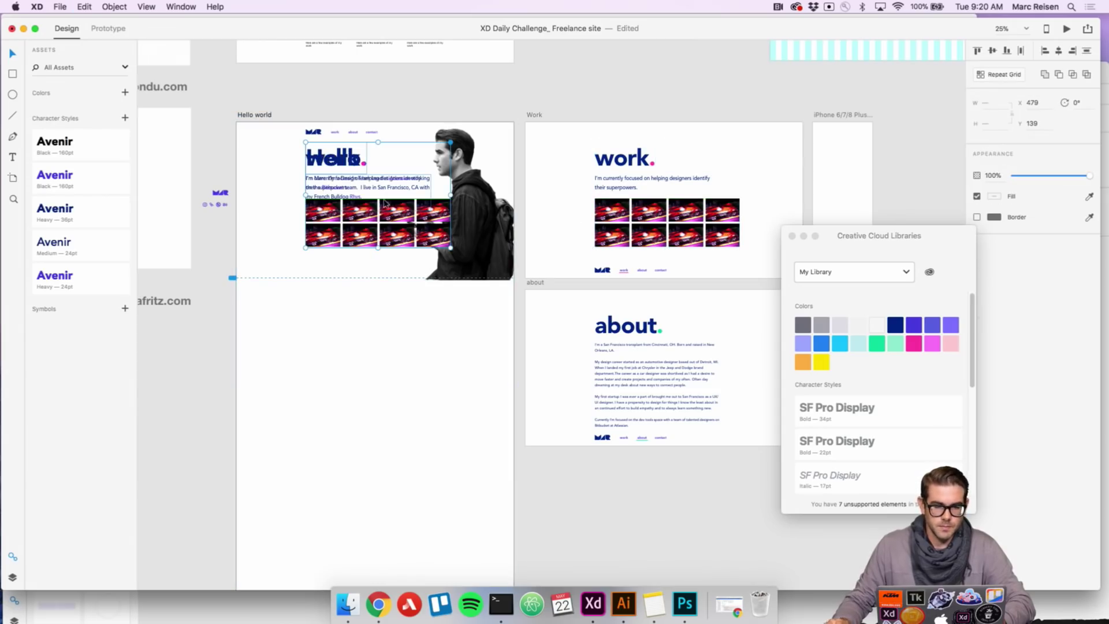
drag(384, 223, 374, 360)
- Copy the about heading and paragraphs, without the footer navigation, into the Hello world artboard below the work thumbnails
click(564, 470)
drag(564, 471, 465, 393)
scroll(463, 404, up, 3)
scroll(514, 392, down, 3)
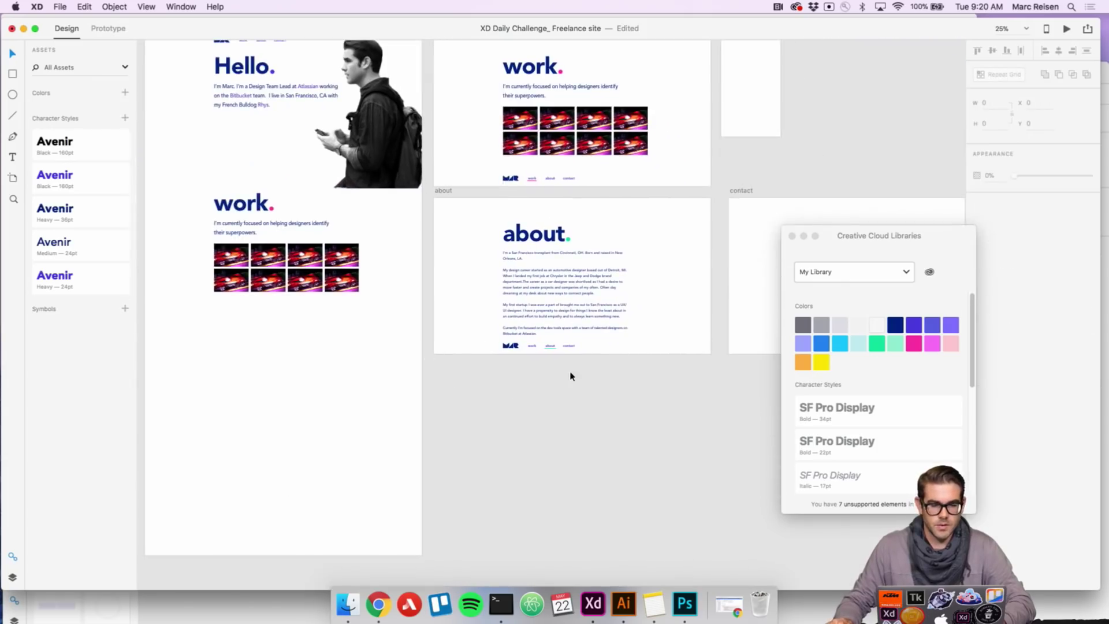
drag(645, 371, 496, 218)
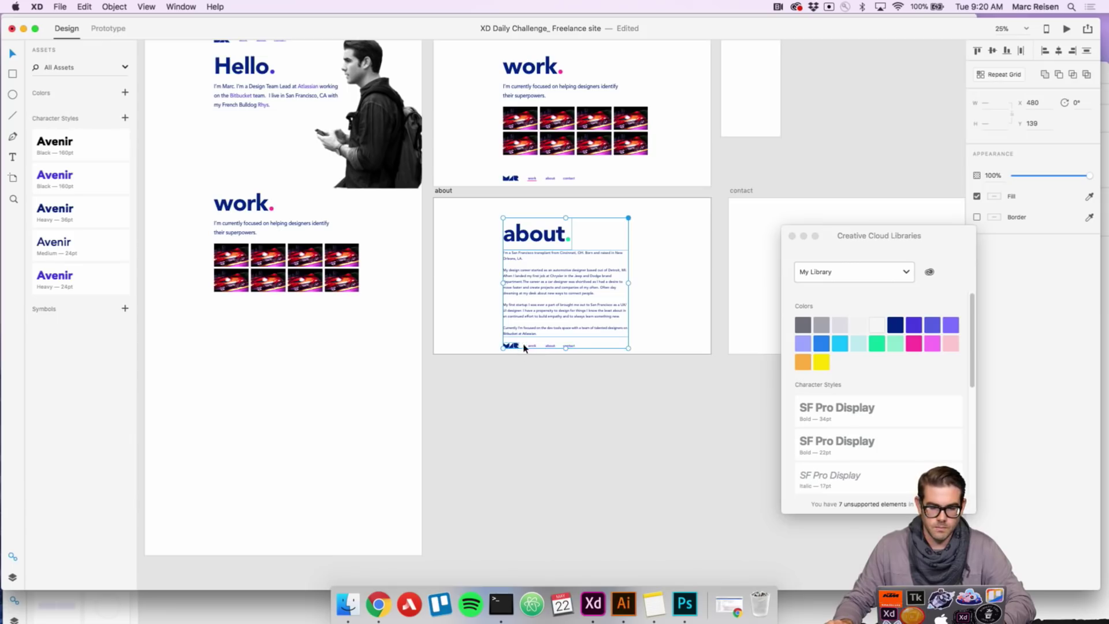
click(599, 393)
scroll(498, 245, up, 3)
drag(493, 241, 616, 355)
scroll(380, 322, left, 4)
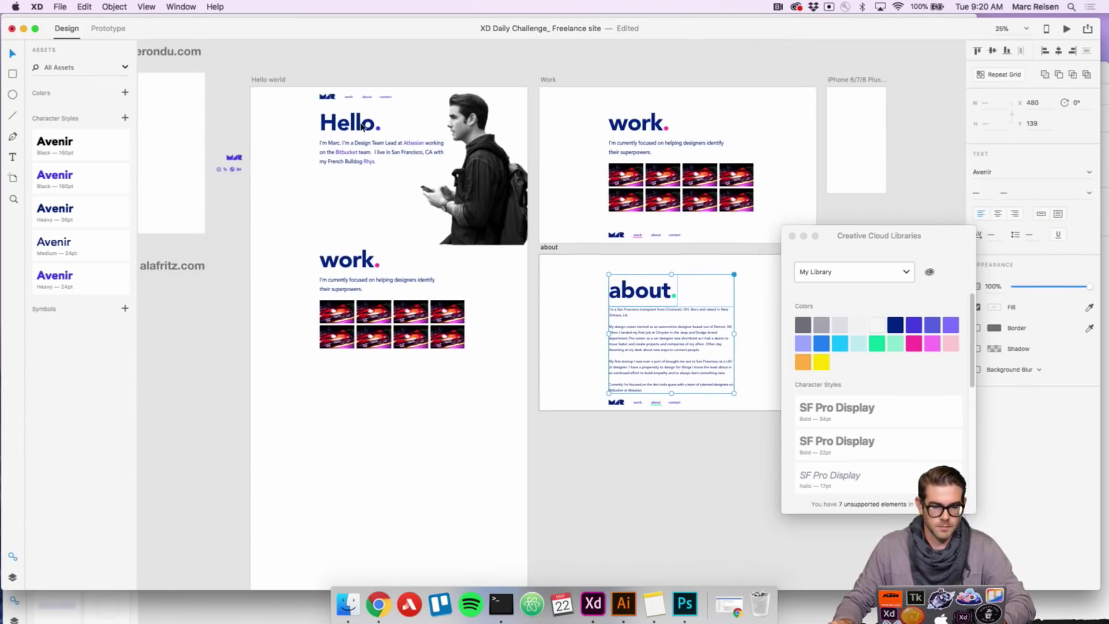
click(259, 80)
key(super+v)
scroll(397, 231, down, 2)
mouse_move(385, 163)
mouse_down()
mouse_move(385, 403)
mouse_move(384, 393)
mouse_up()
click(629, 383)
scroll(594, 399, down, 3)
drag(594, 399, 562, 344)
super+click(485, 331)
drag(485, 331, 466, 290)
click(378, 263)
click(580, 370)
drag(570, 332, 525, 335)
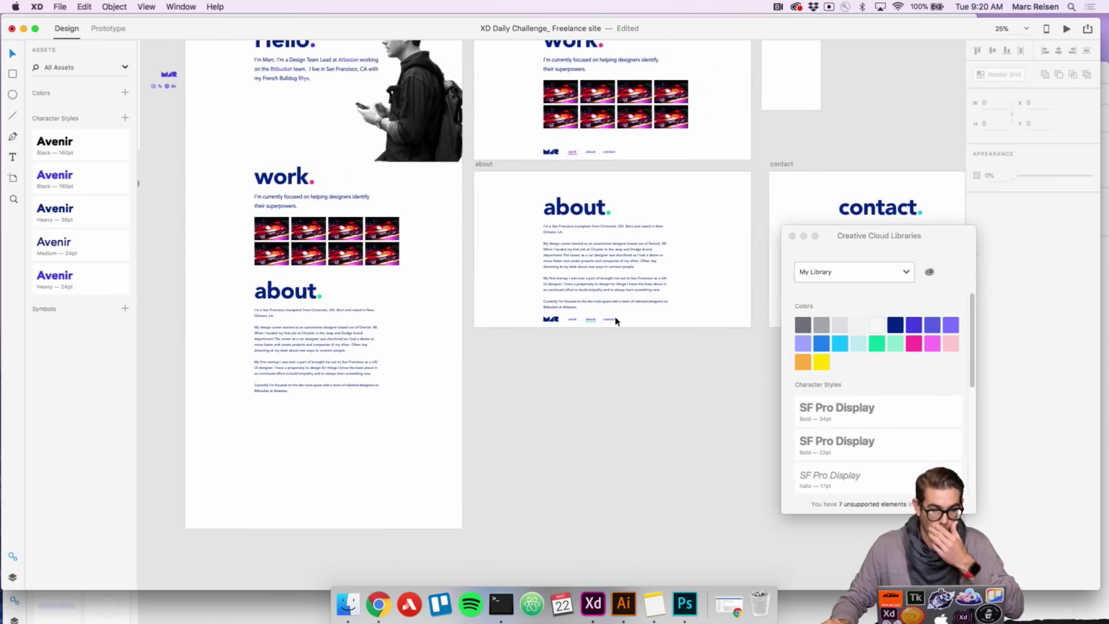
- Copy the contact heading, texts and social icons, without the footer navigation, into the Hello world artboard below the about section
scroll(629, 272, right, 10)
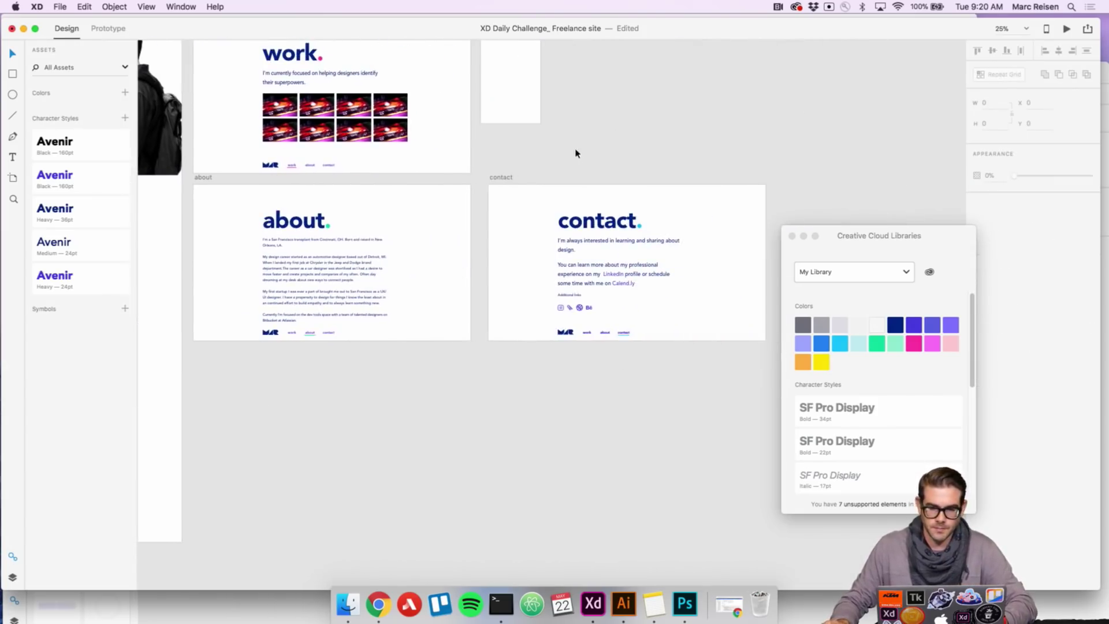
drag(598, 220, 688, 319)
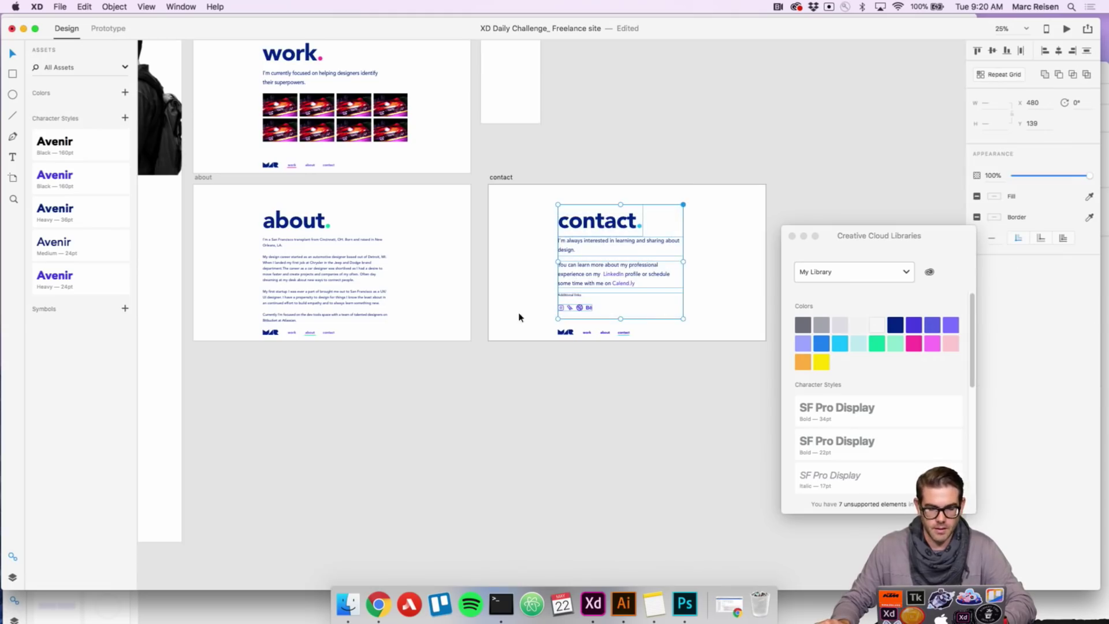
scroll(502, 289, left, 10)
scroll(478, 285, up, 4)
click(281, 112)
key(super+v)
scroll(397, 121, down, 3)
drag(400, 121, 403, 505)
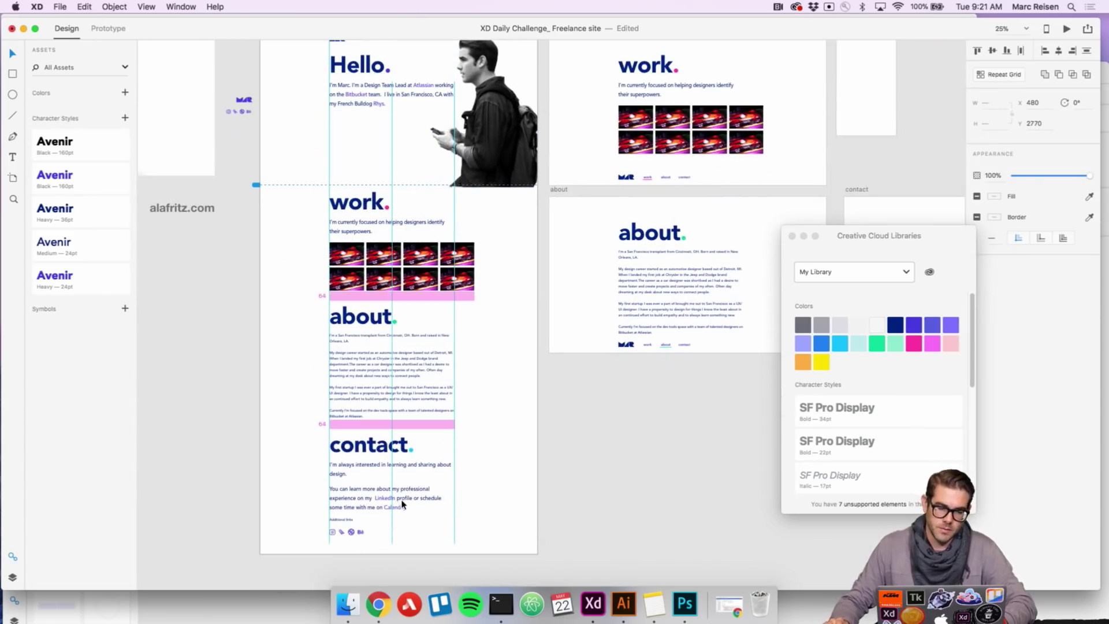
scroll(439, 479, down, 3)
click(550, 468)
- Extend the bottom of the Hello world artboard to a height of 3725
key(z)
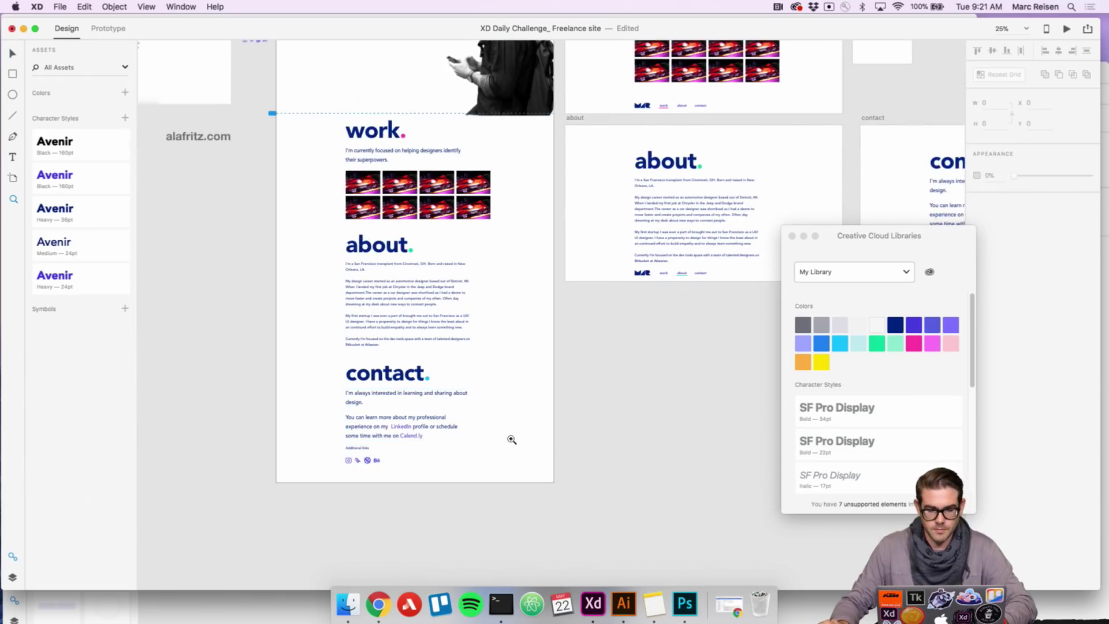
alt+click(512, 434)
click(367, 141)
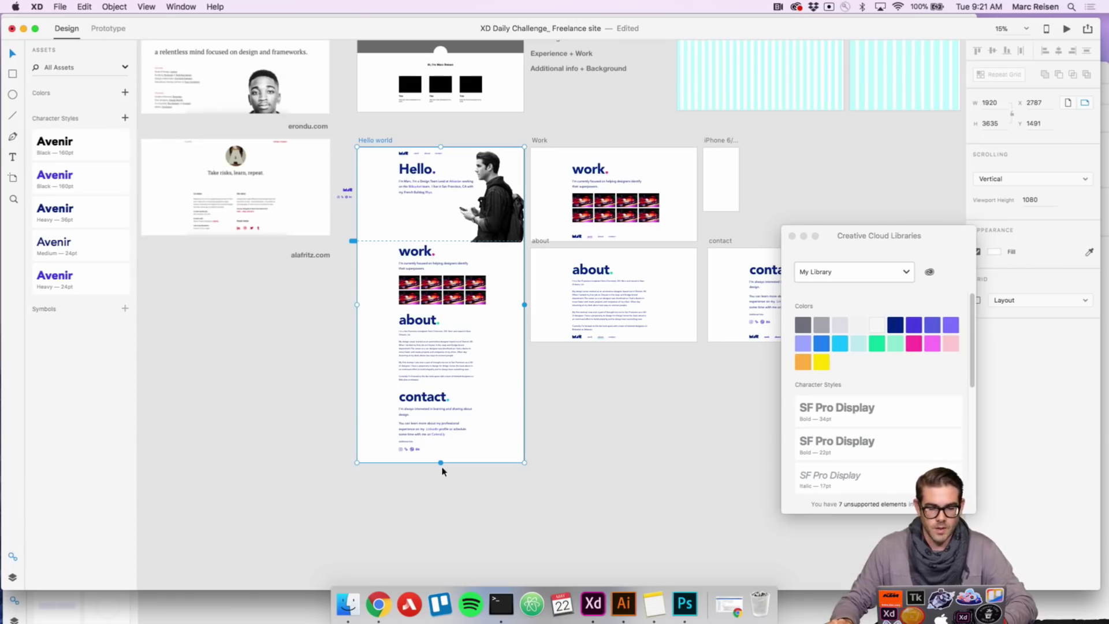
drag(441, 463, 440, 470)
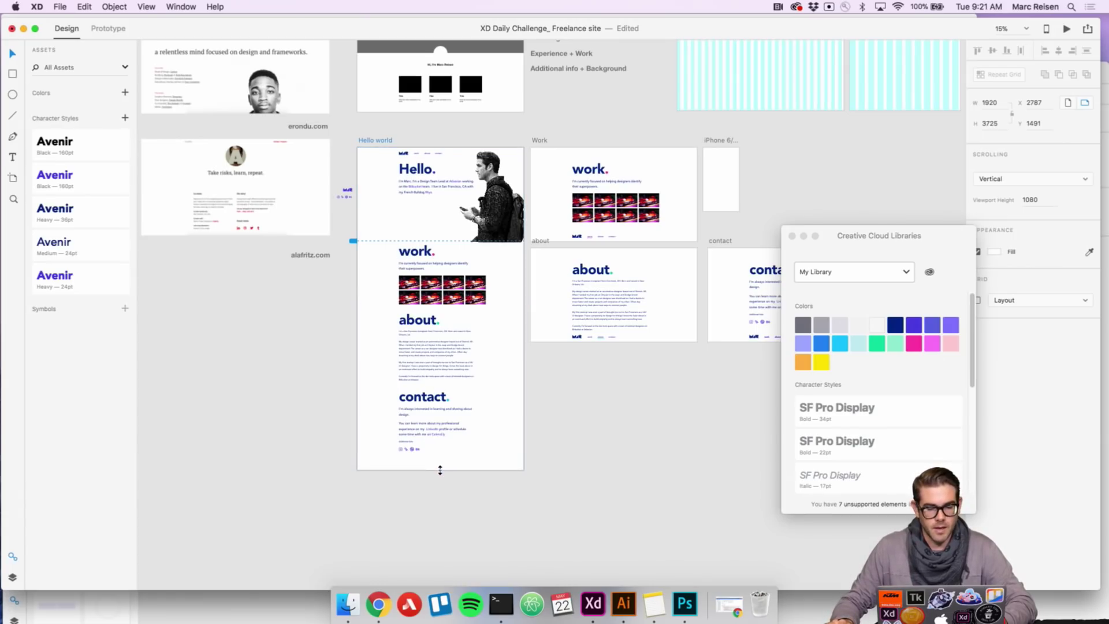
click(568, 439)
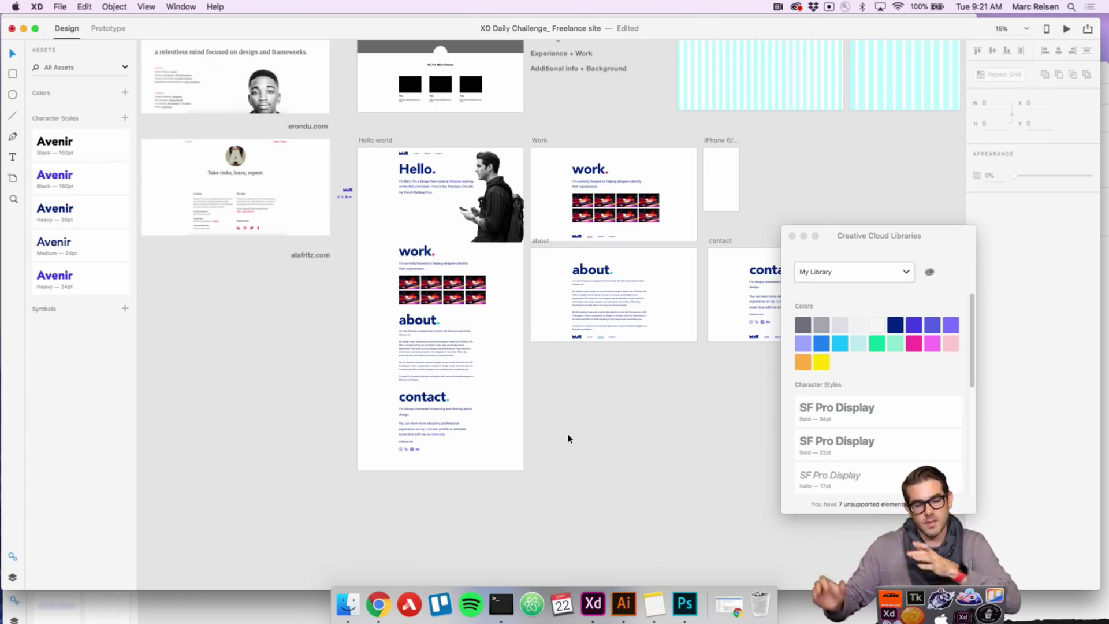
- Draw a rectangle about 1903 by 2640 covering the work, about and contact sections below the hero
scroll(515, 255, up, 3)
scroll(501, 245, down, 1)
click(488, 206)
click(223, 254)
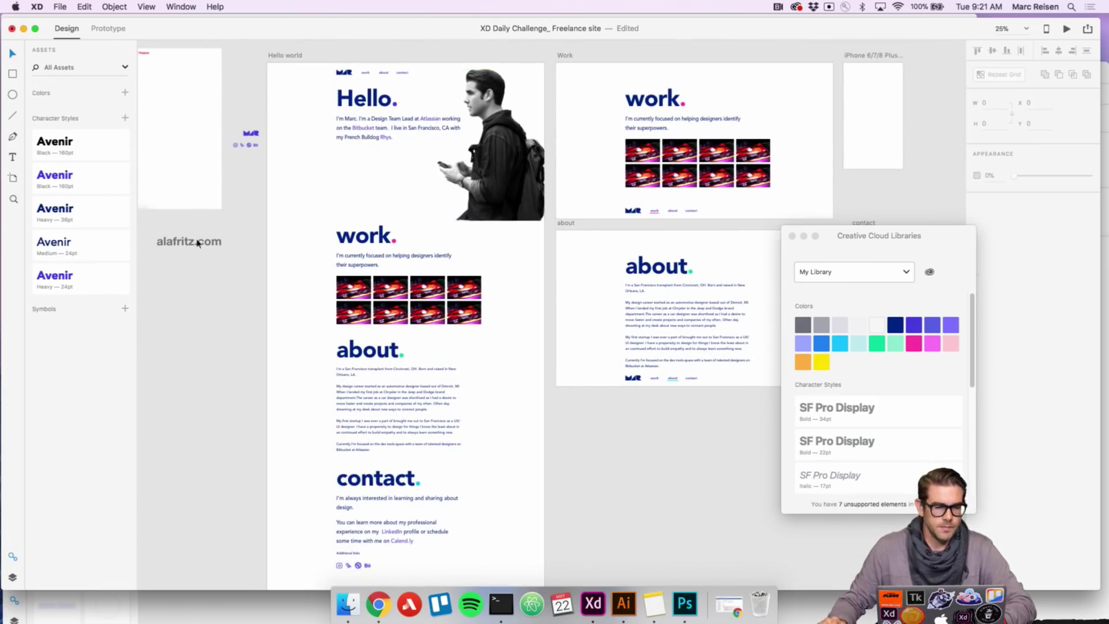
scroll(357, 213, down, 3)
mouse_move(280, 174)
mouse_down()
mouse_move(483, 263)
mouse_move(523, 384)
mouse_move(547, 556)
mouse_up()
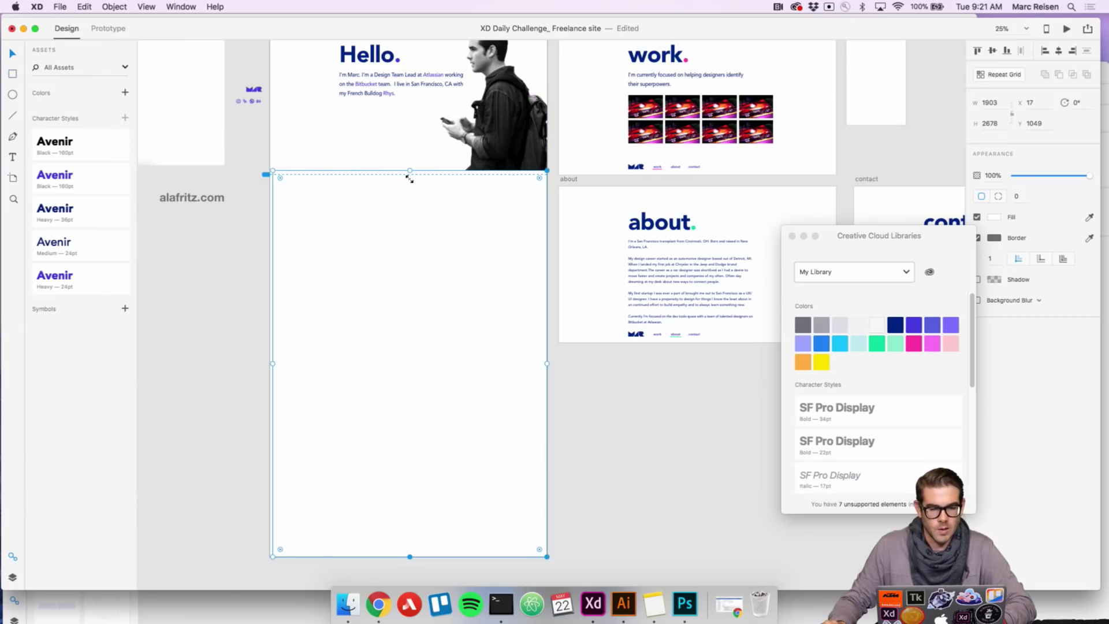
drag(410, 171, 410, 175)
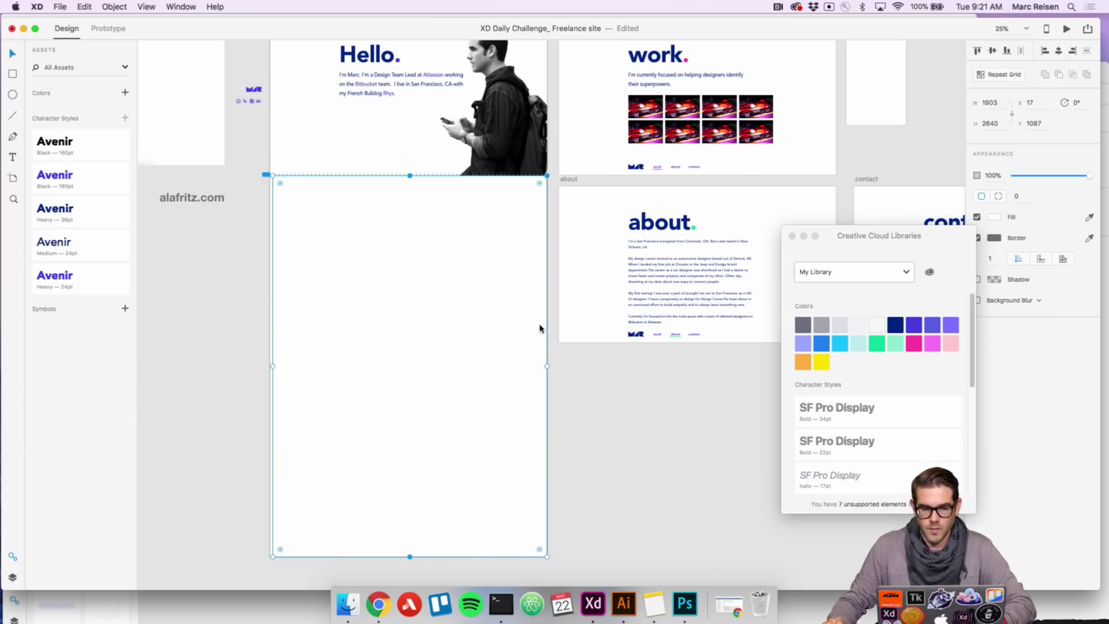
- Fill the rectangle with the library's dark navy and send it to the back behind the section content
click(929, 327)
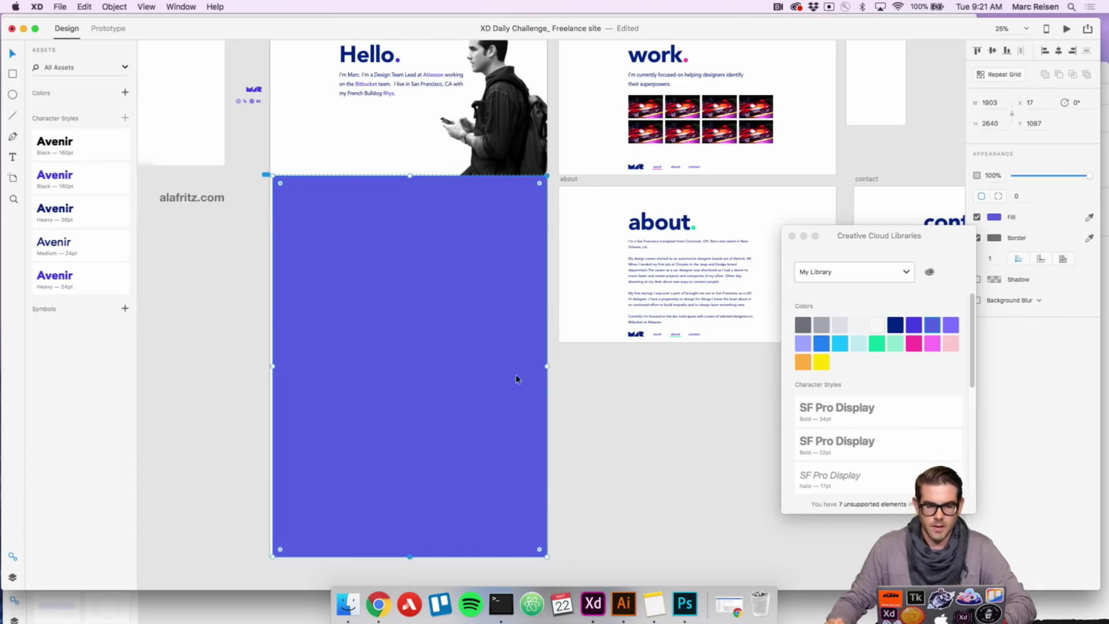
click(896, 325)
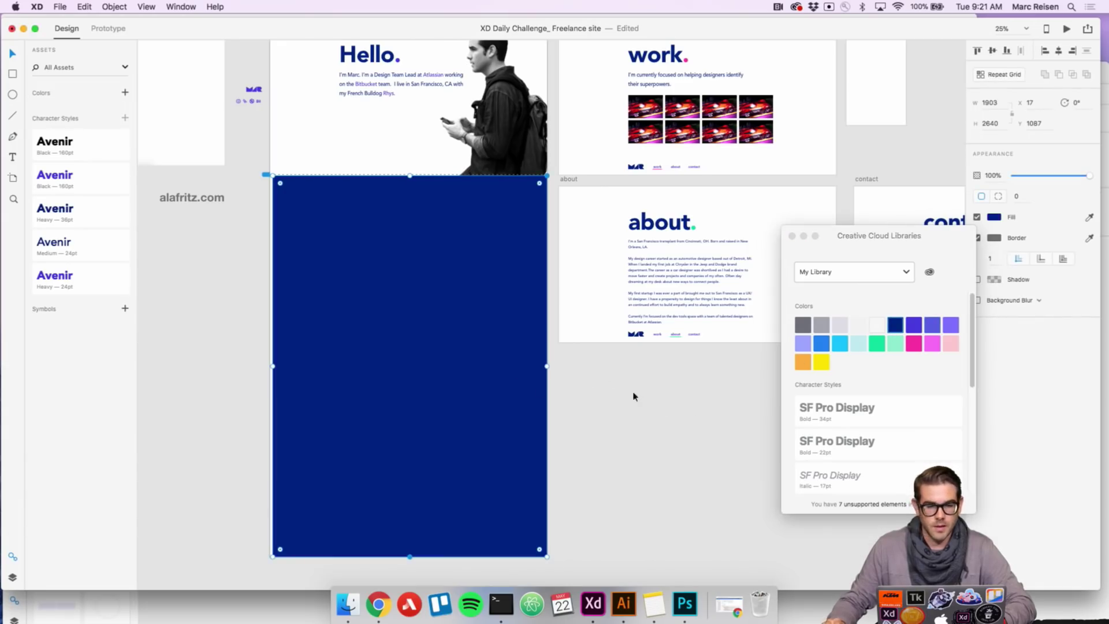
right_click(452, 353)
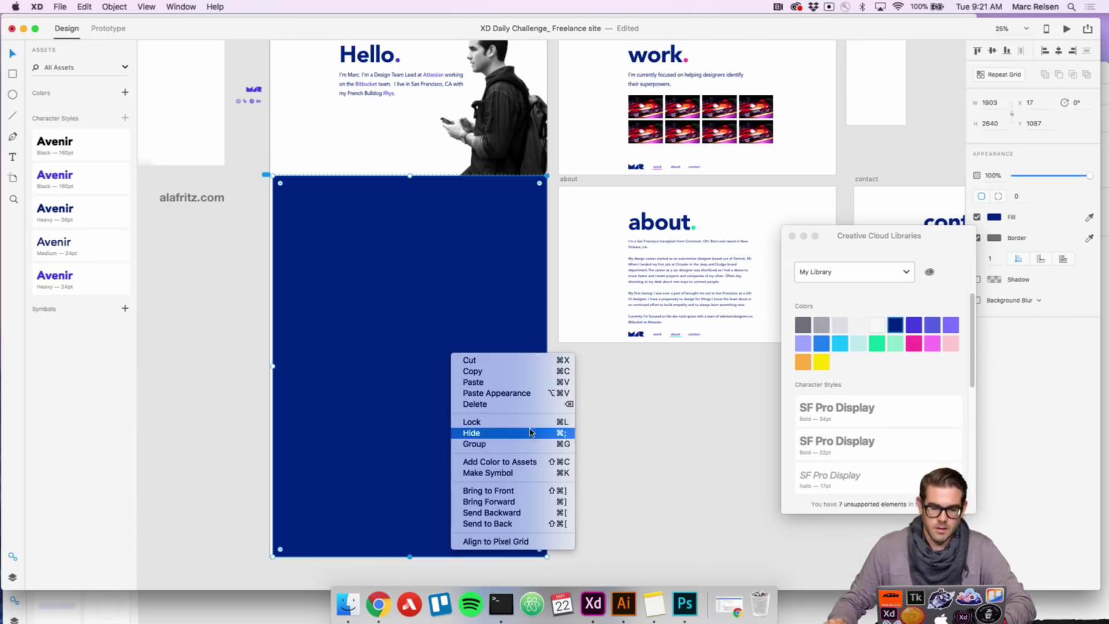
click(531, 524)
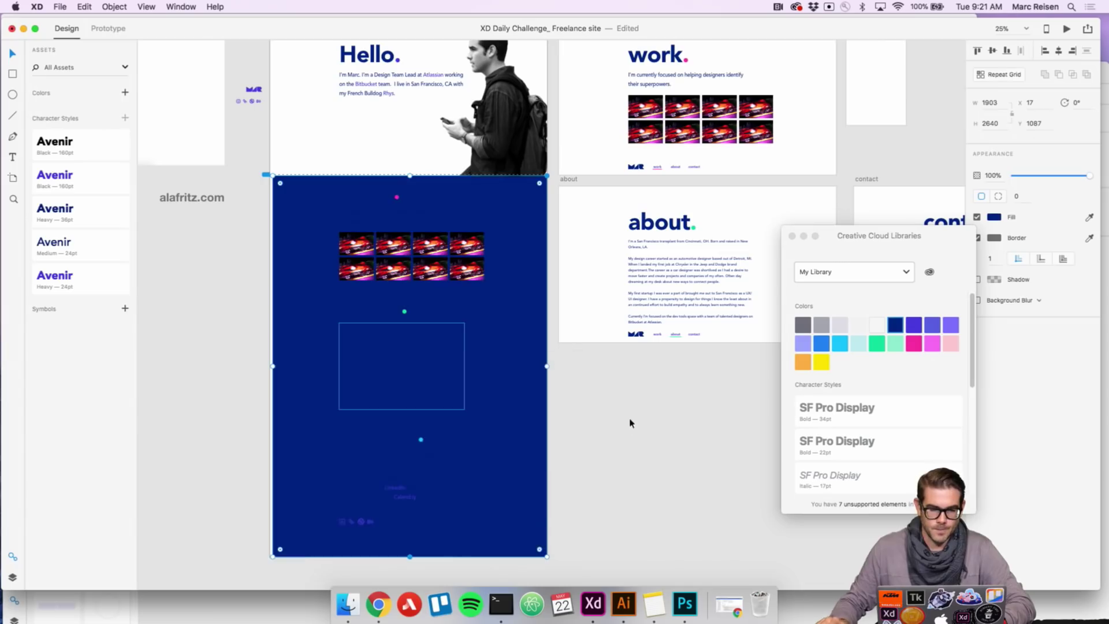
- Recolour the work heading and its intro text with the library's off-white on the navy background
click(404, 213)
shift+click(373, 198)
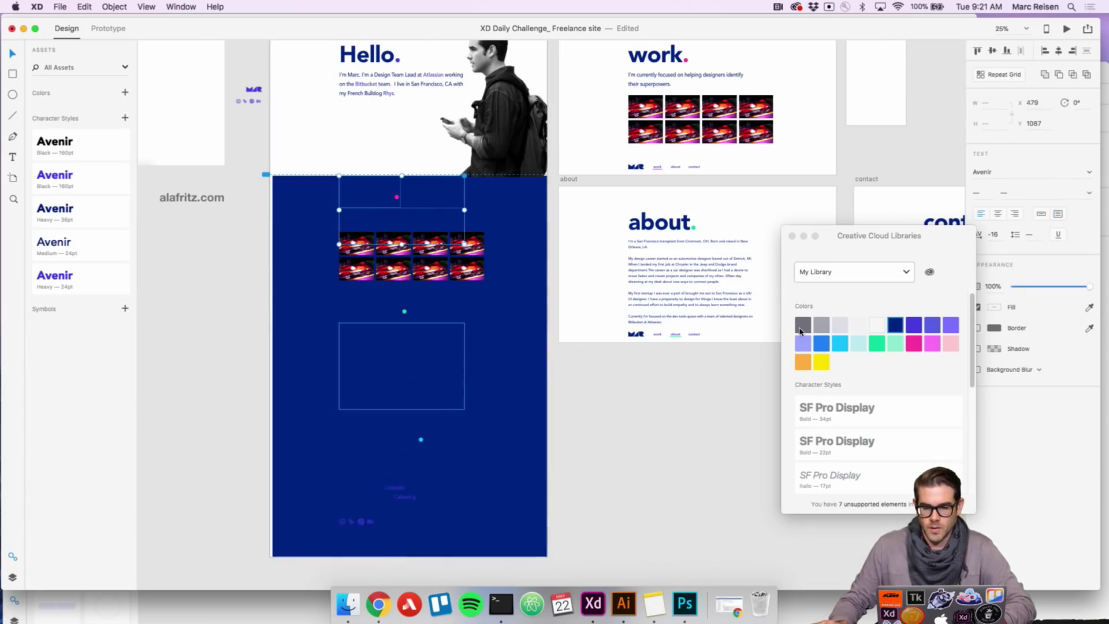
click(872, 327)
- Recolour the about paragraphs and the about heading with the library's off-white
click(459, 315)
click(444, 332)
click(876, 324)
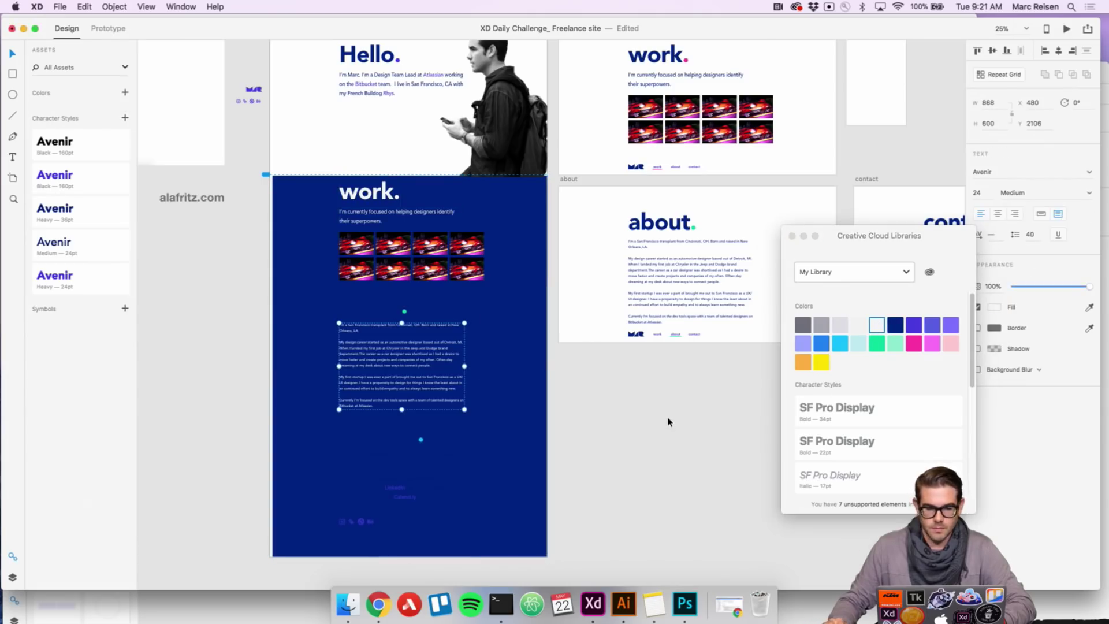
key(Escape)
click(386, 319)
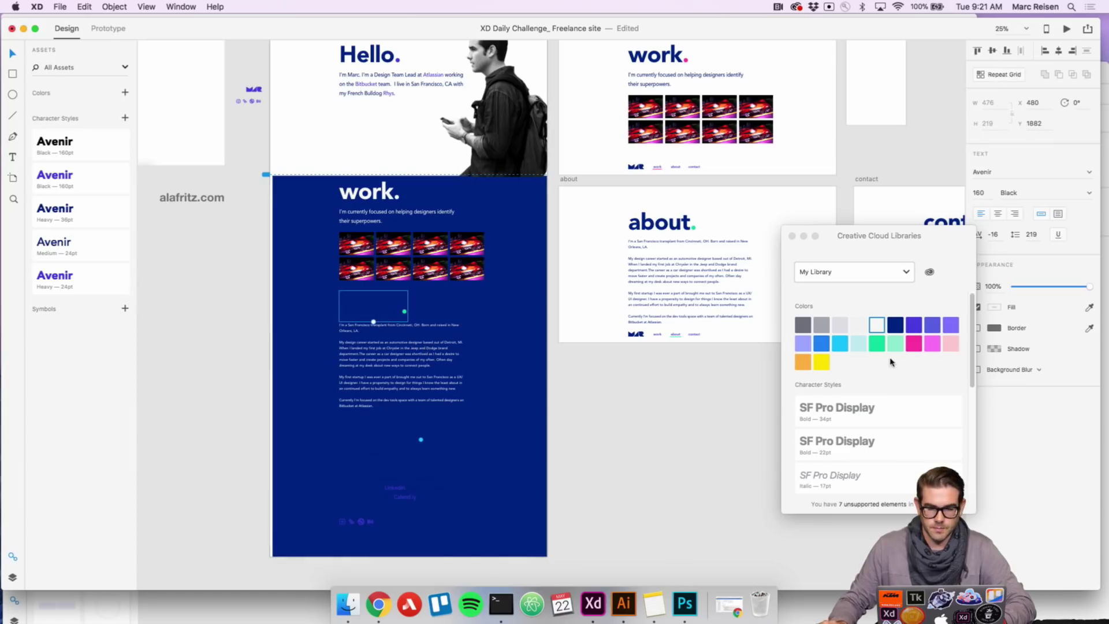
click(876, 325)
- Recolour the contact heading and both contact paragraphs with the library's off-white
click(378, 445)
click(877, 327)
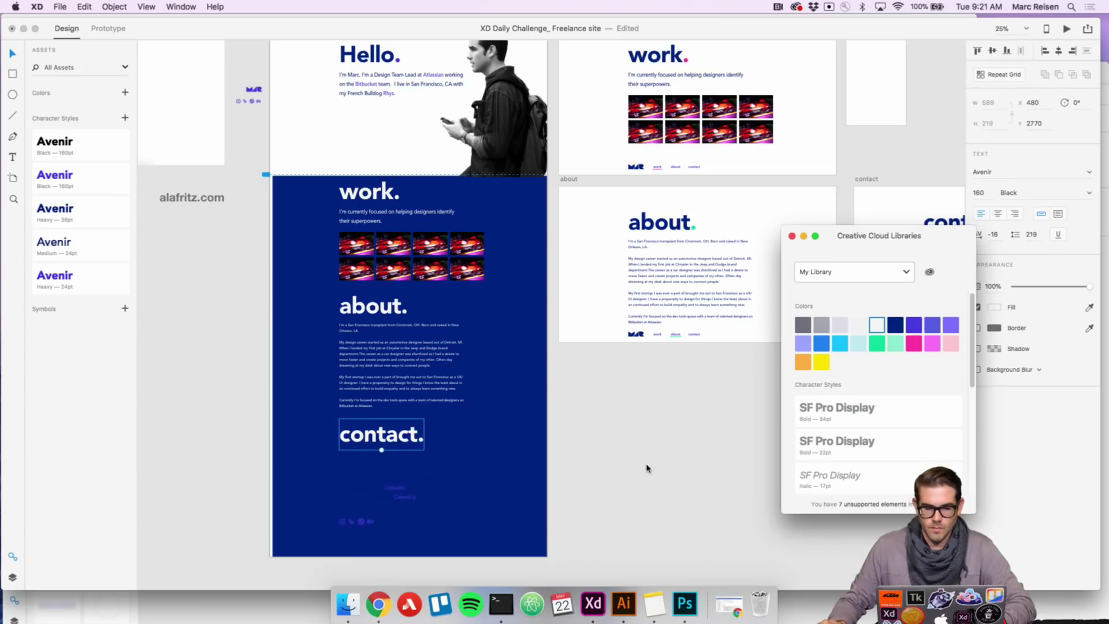
click(396, 472)
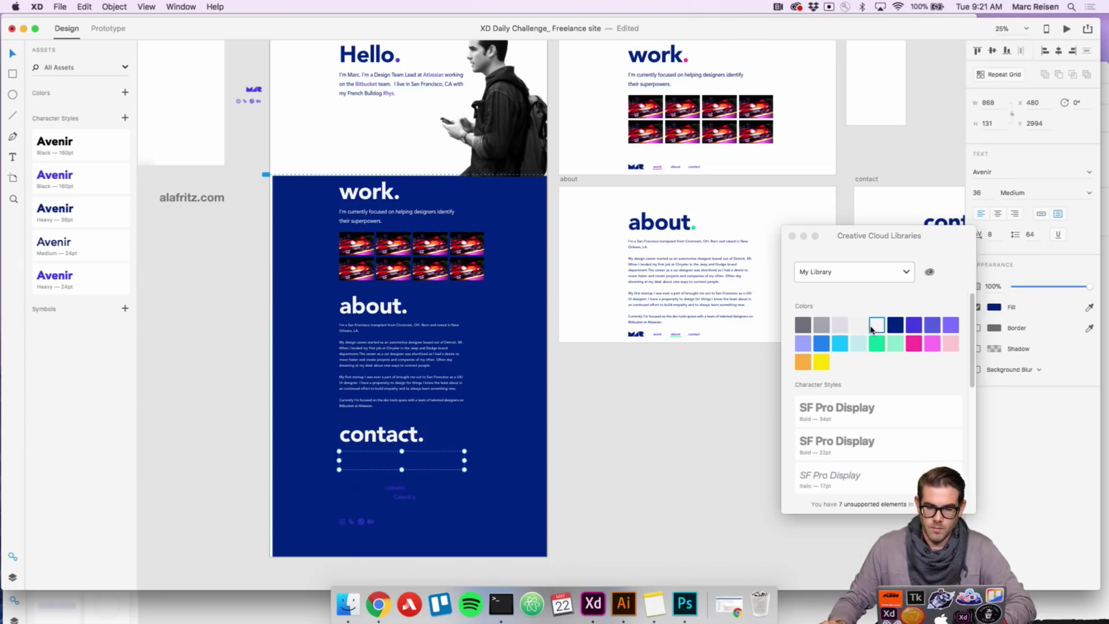
click(860, 327)
click(875, 327)
click(439, 486)
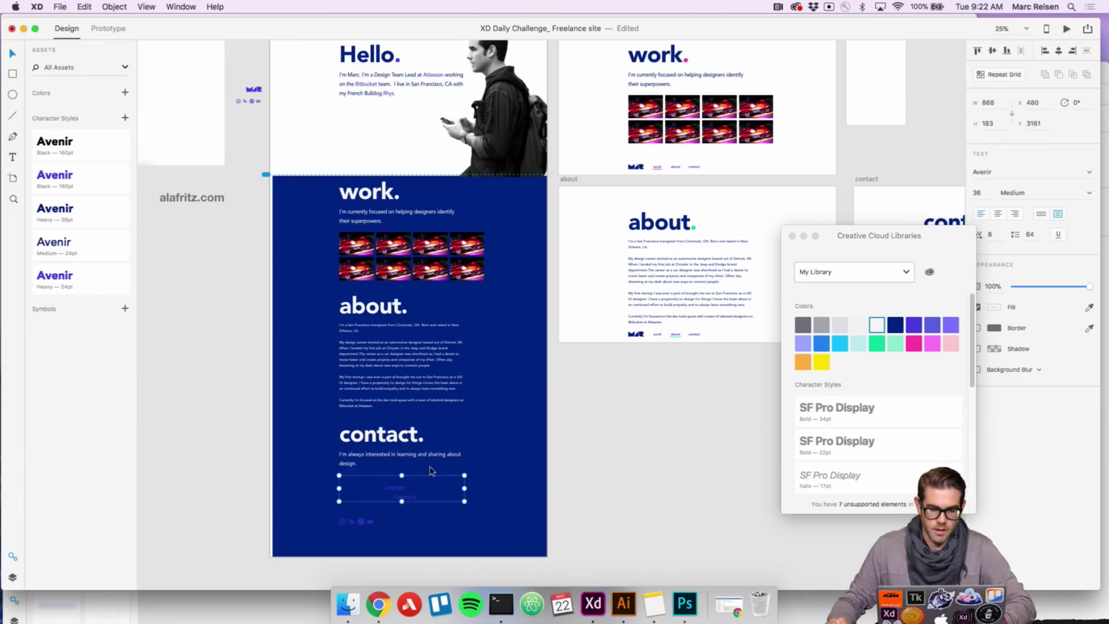
click(877, 325)
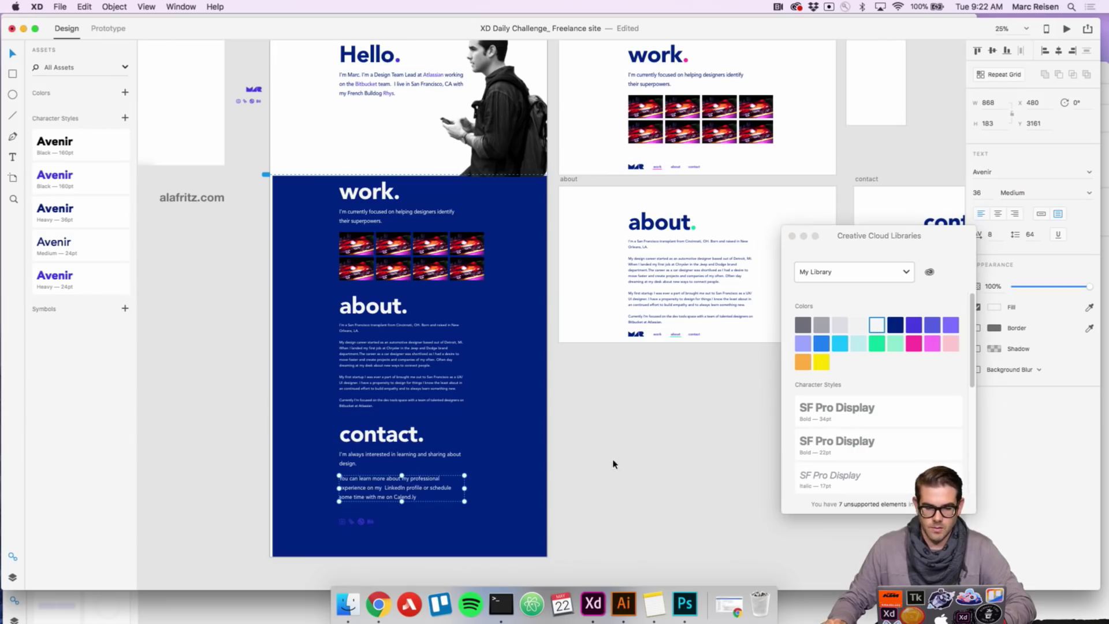
- Recolour the "Additional links" text off-white and shorten its text box to a height of 38
scroll(570, 503, down, 3)
scroll(436, 465, up, 5)
click(349, 413)
double_click(318, 416)
key(Escape)
double_click(321, 416)
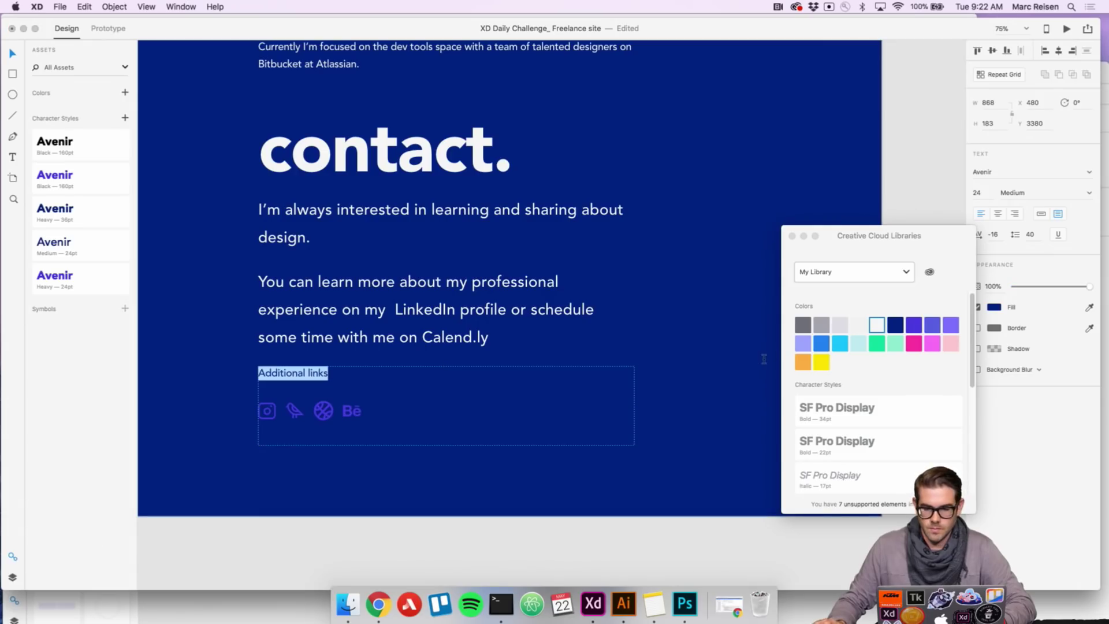
click(877, 324)
click(627, 533)
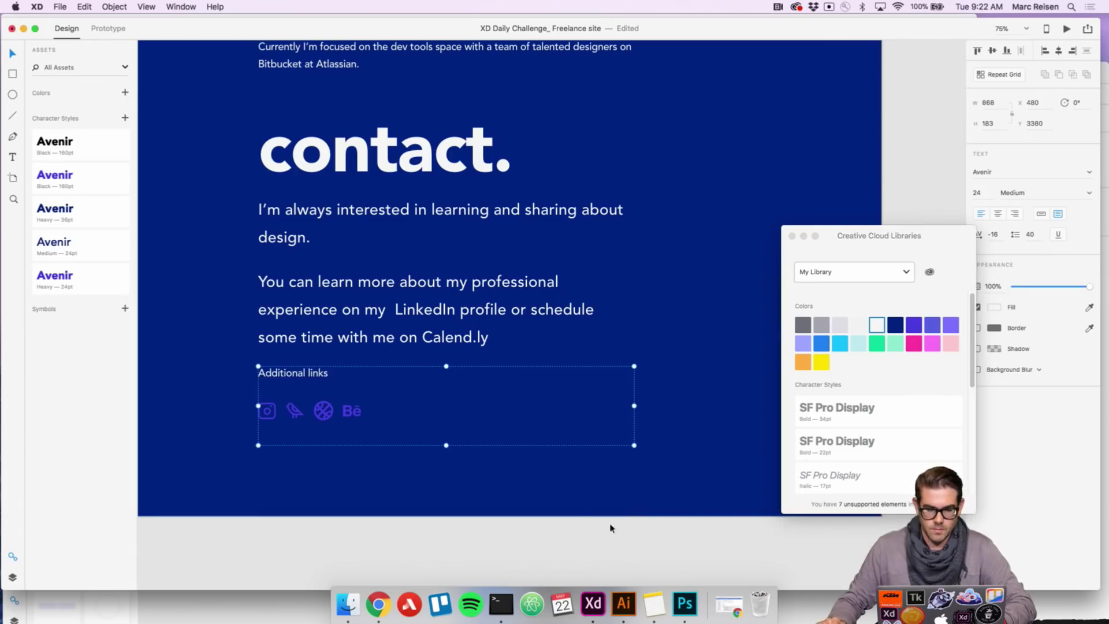
drag(445, 445, 446, 380)
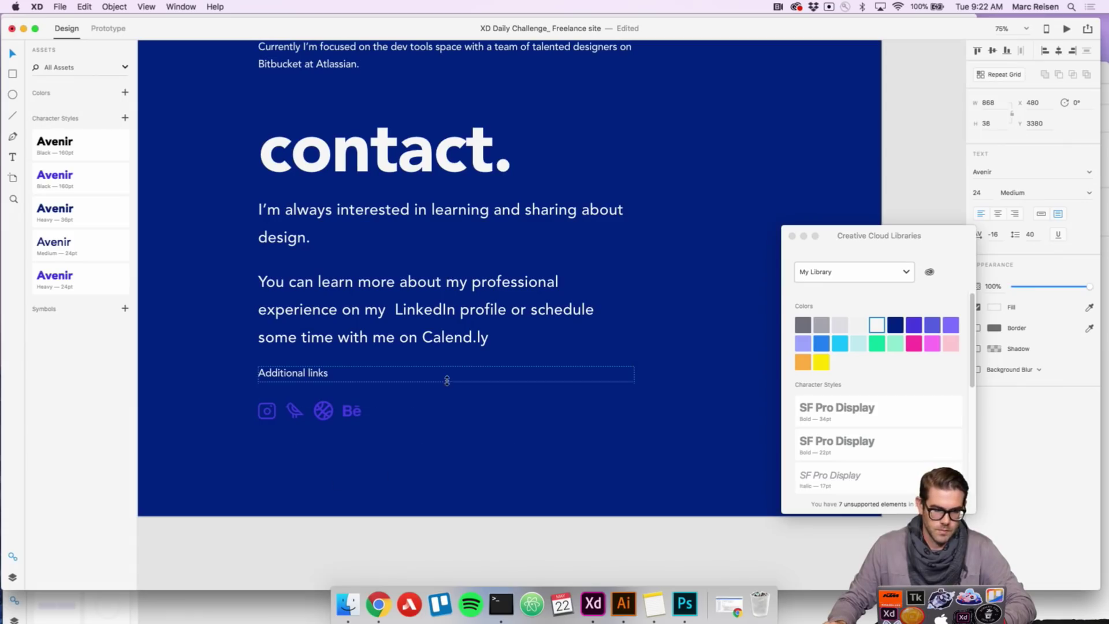
- Apply the library's off-white as fill to the row of social icons under "Additional links"
click(268, 414)
click(272, 413)
click(885, 324)
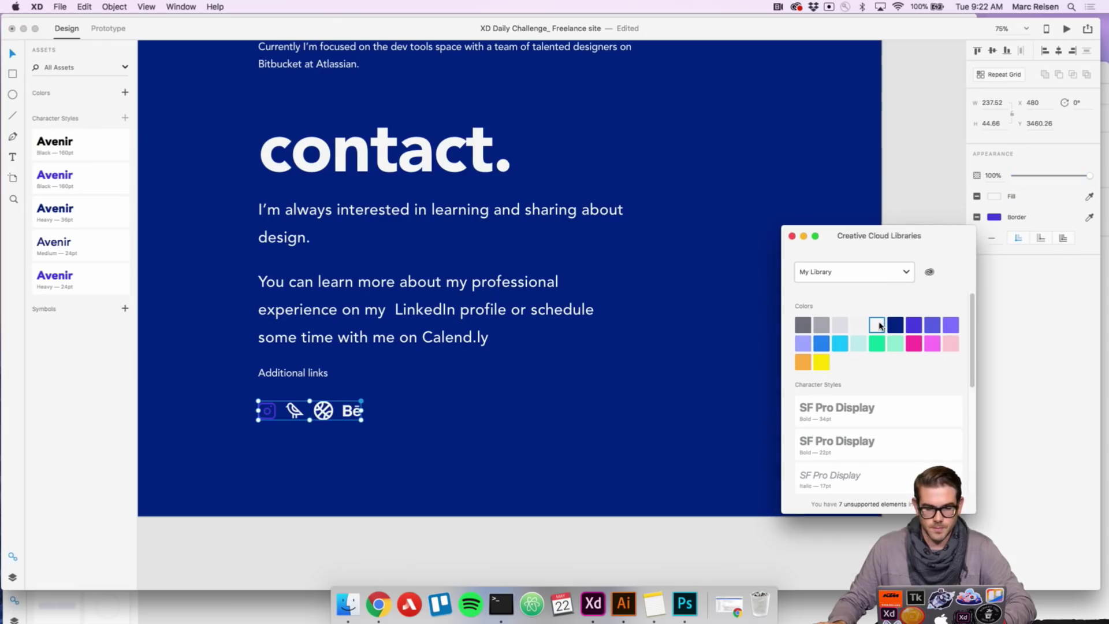
- Try to recolour the Instagram icon inside the social icon group with the library's off-white
key(super+equal)
double_click(275, 414)
double_click(297, 421)
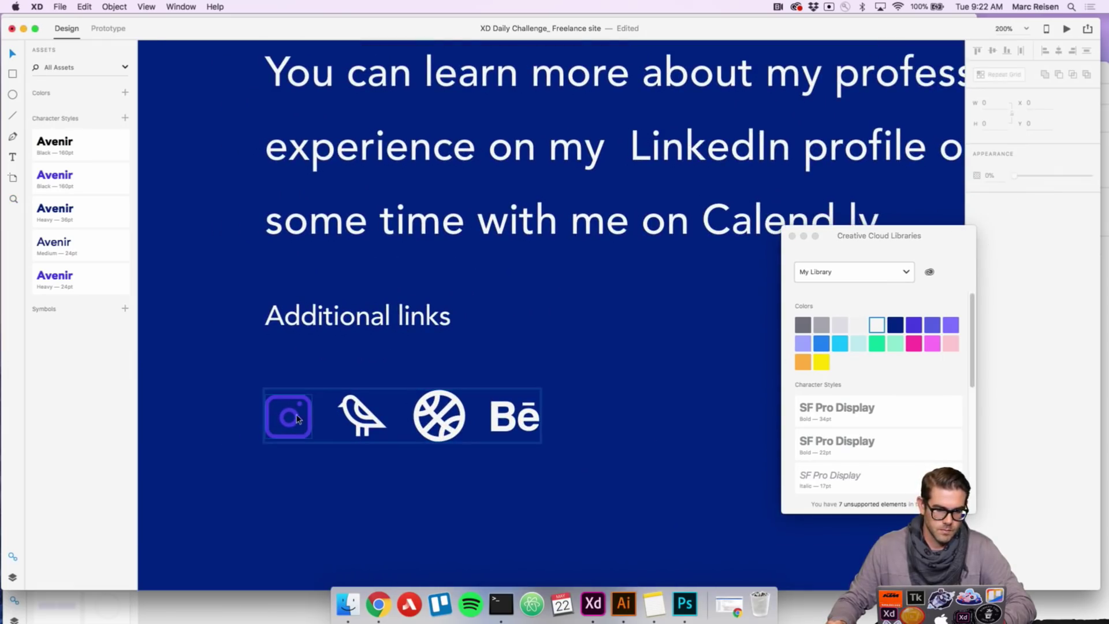
click(299, 416)
double_click(299, 417)
click(304, 411)
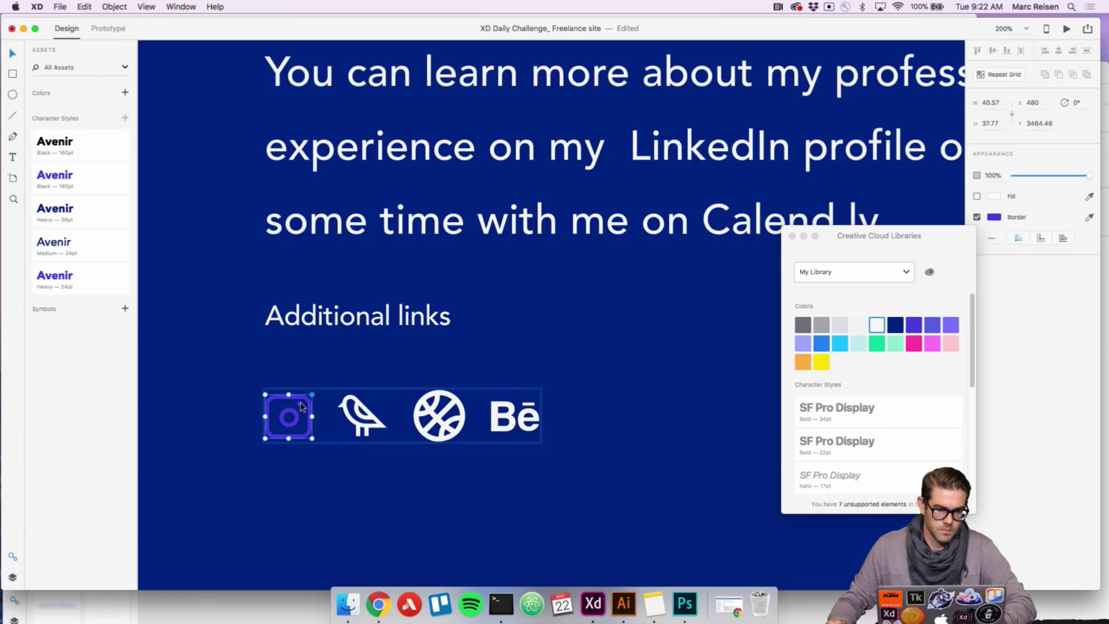
click(877, 326)
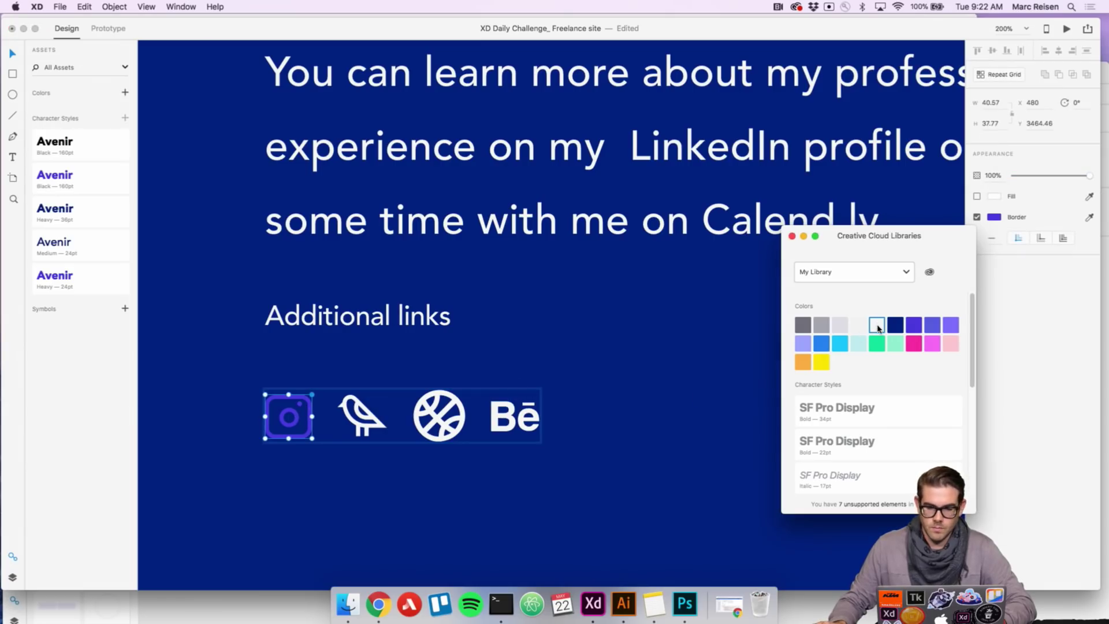
- Set the border colour of the Instagram icon's inner circle and of its outer frame and dot to off-white
click(297, 424)
double_click(295, 423)
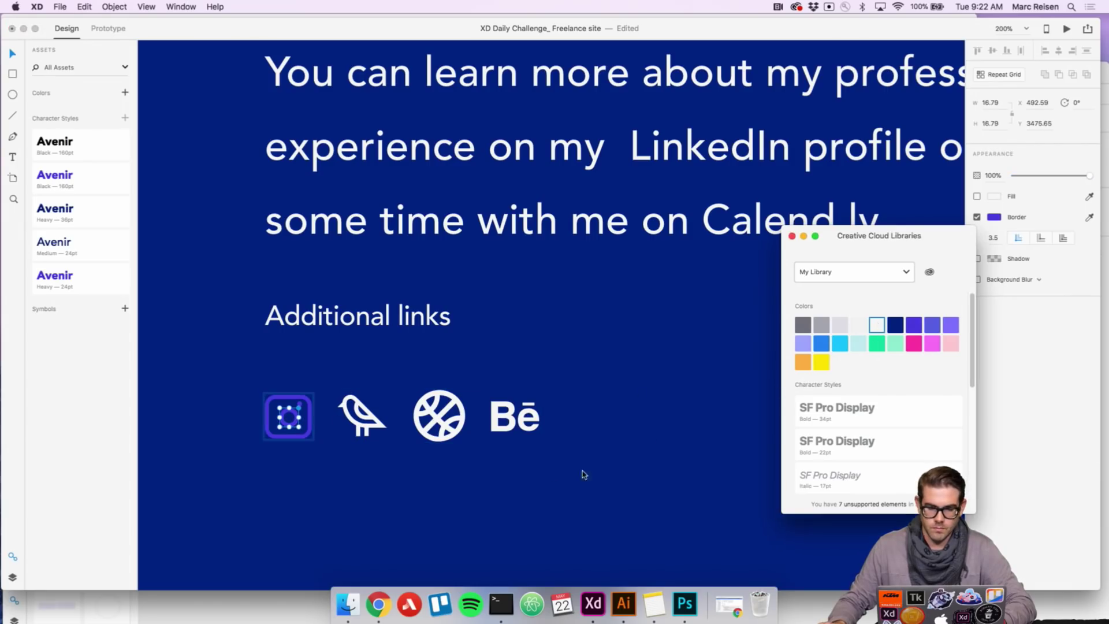
scroll(354, 465, up, 3)
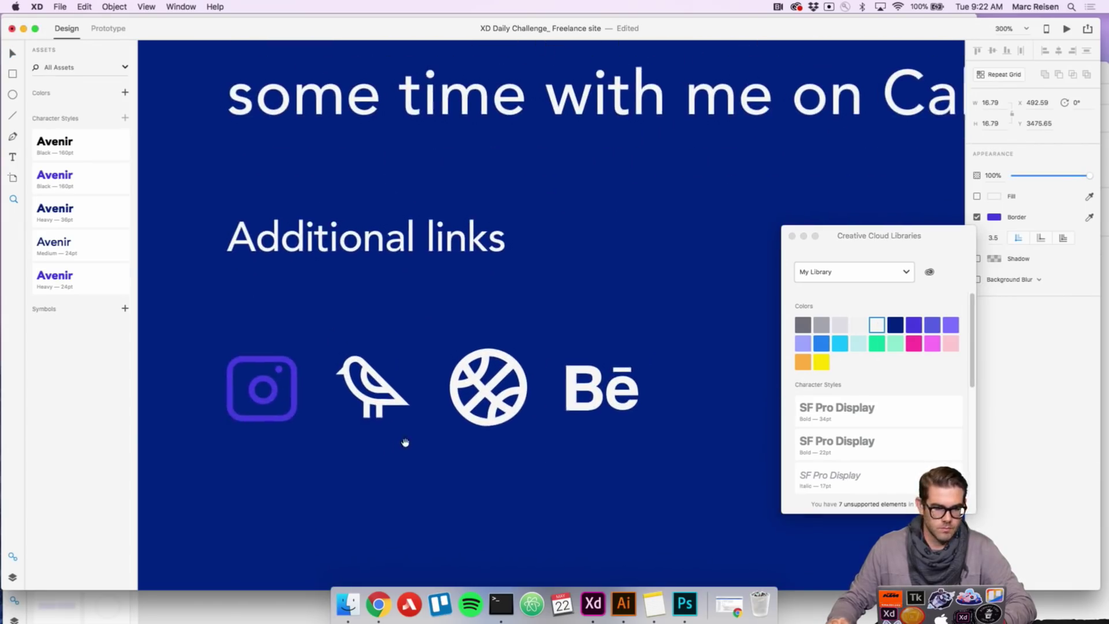
click(998, 219)
click(630, 337)
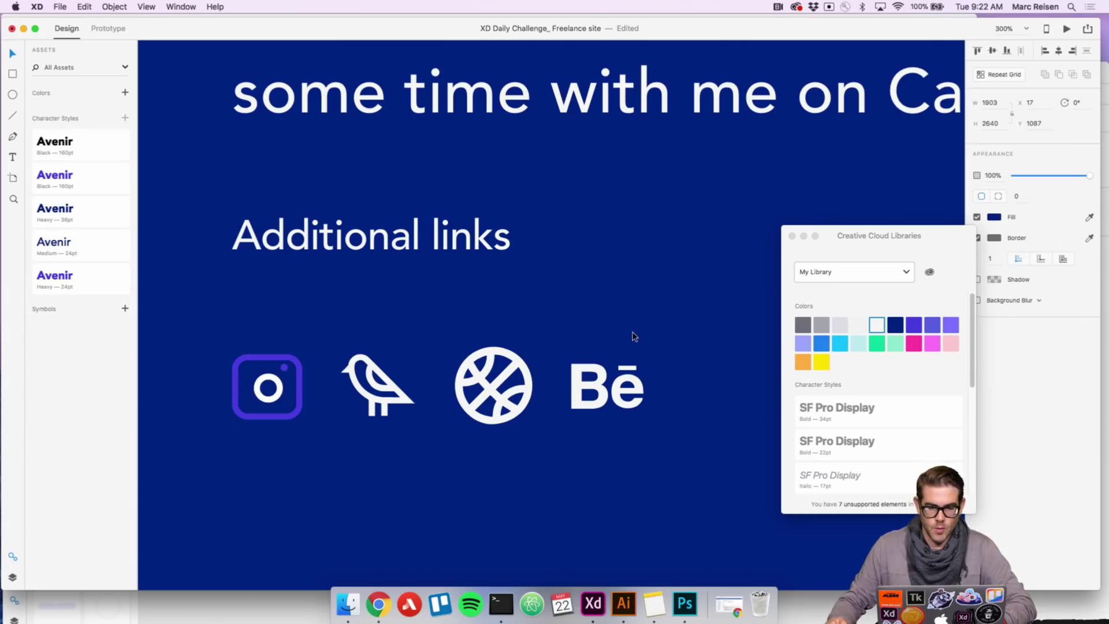
click(299, 381)
double_click(299, 383)
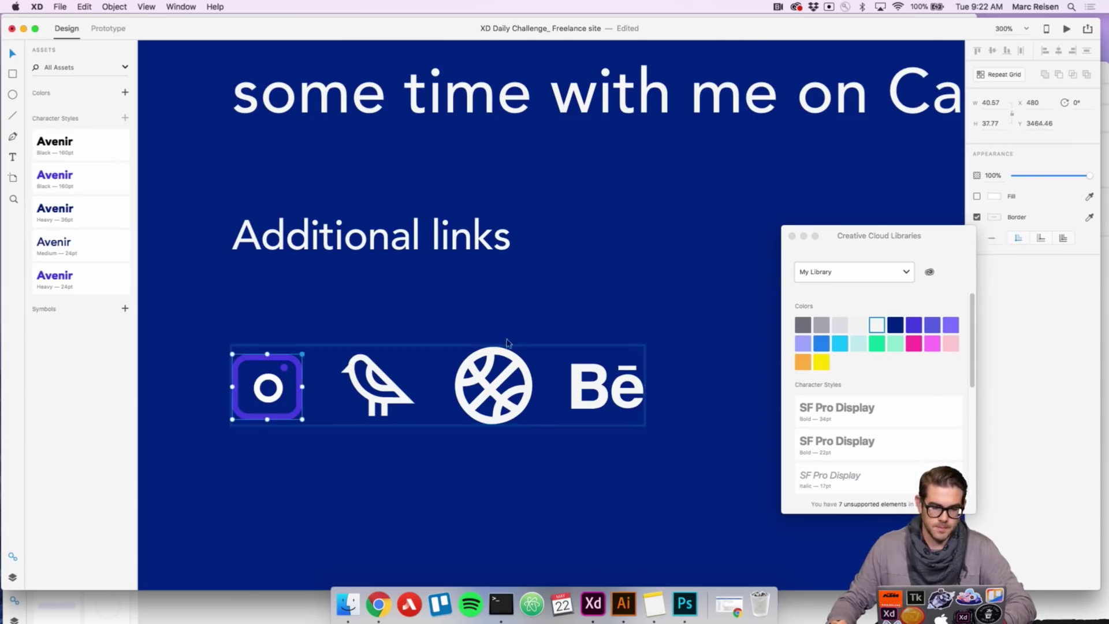
click(994, 219)
drag(969, 219, 970, 153)
click(468, 494)
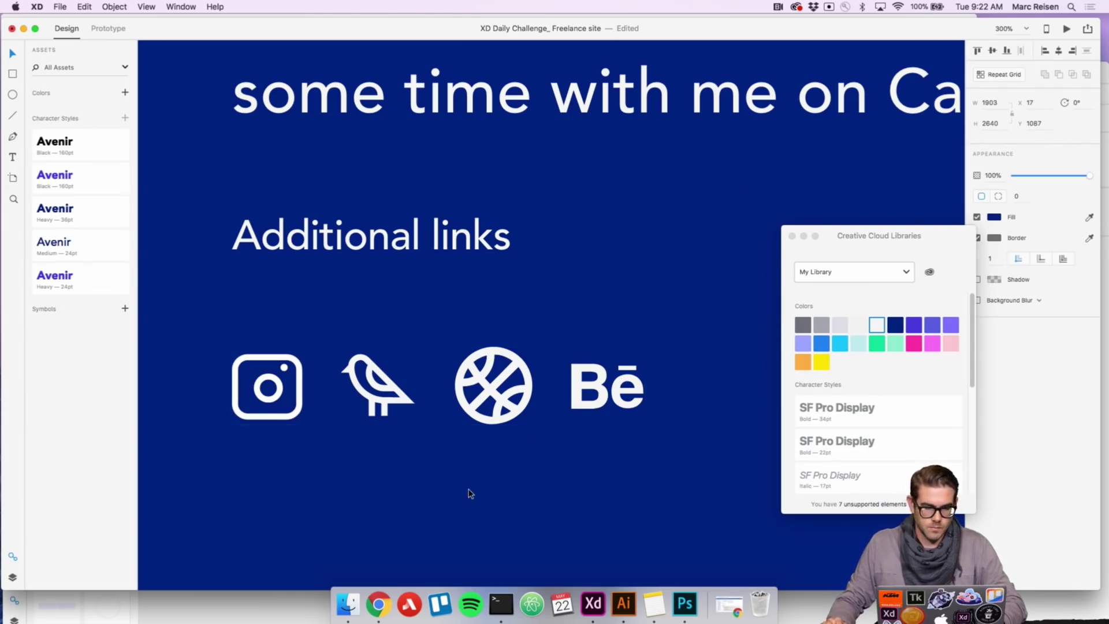
- Move the empty iPhone artboard below the about artboard, beside the lower end of the Hello world page
key(z)
alt+click(533, 456)
alt+click(533, 456)
alt+click(526, 441)
alt+click(550, 416)
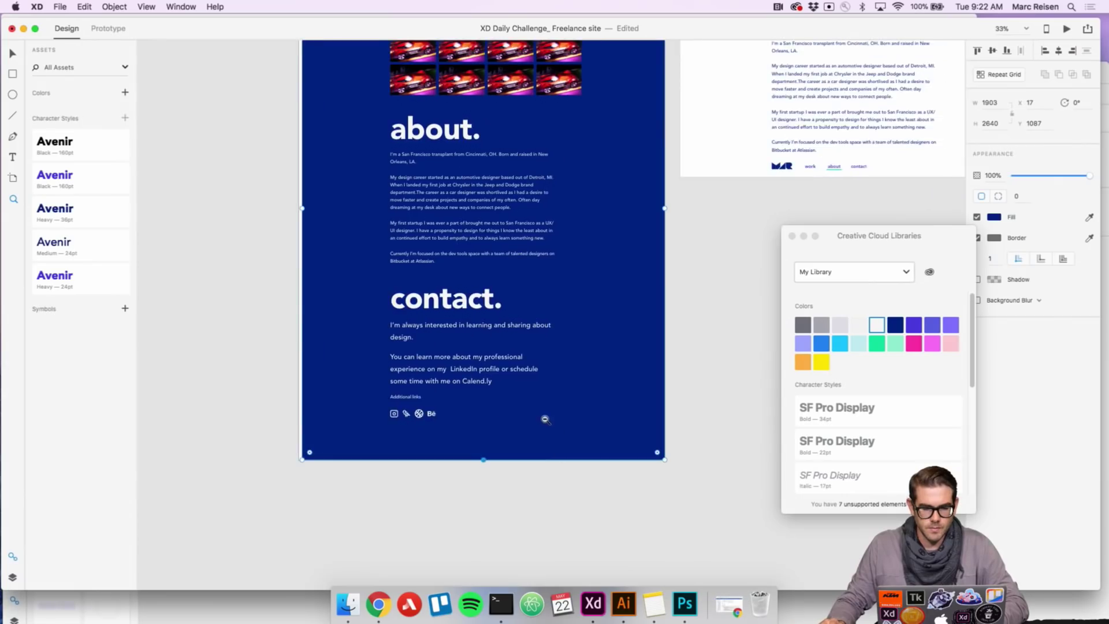
drag(499, 426, 530, 394)
scroll(530, 394, up, 5)
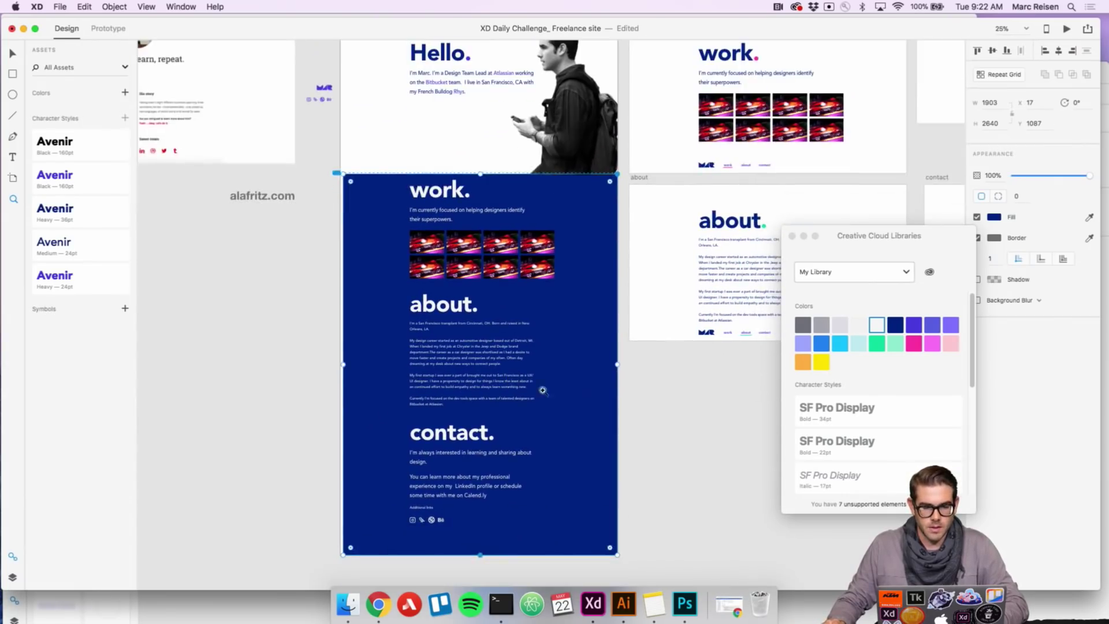
click(526, 312)
scroll(526, 312, down, 3)
scroll(543, 324, right, 5)
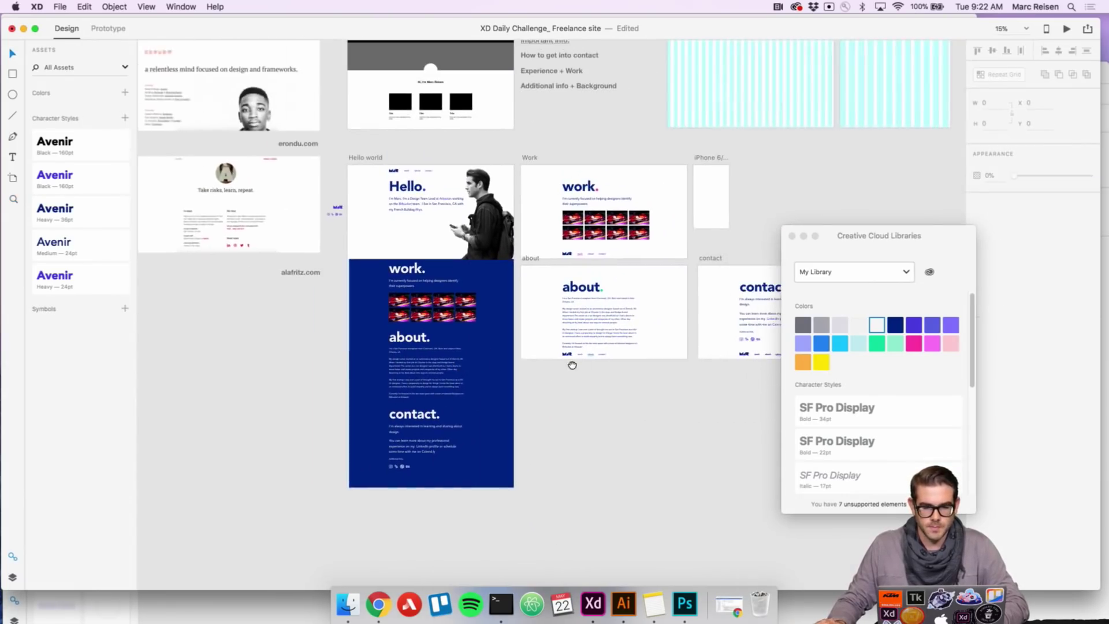
drag(548, 149, 393, 411)
scroll(520, 392, left, 3)
scroll(521, 393, down, 1)
click(549, 381)
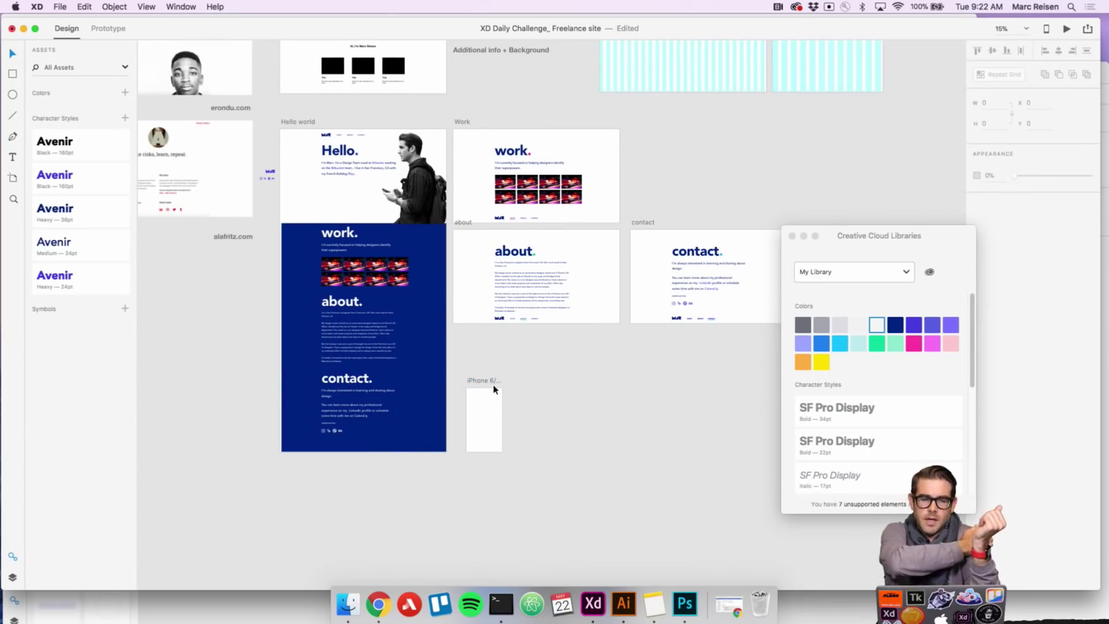
- Copy the MAR logo and the work, about and contact links from the Hello world artboard's header
key(z)
click(373, 209)
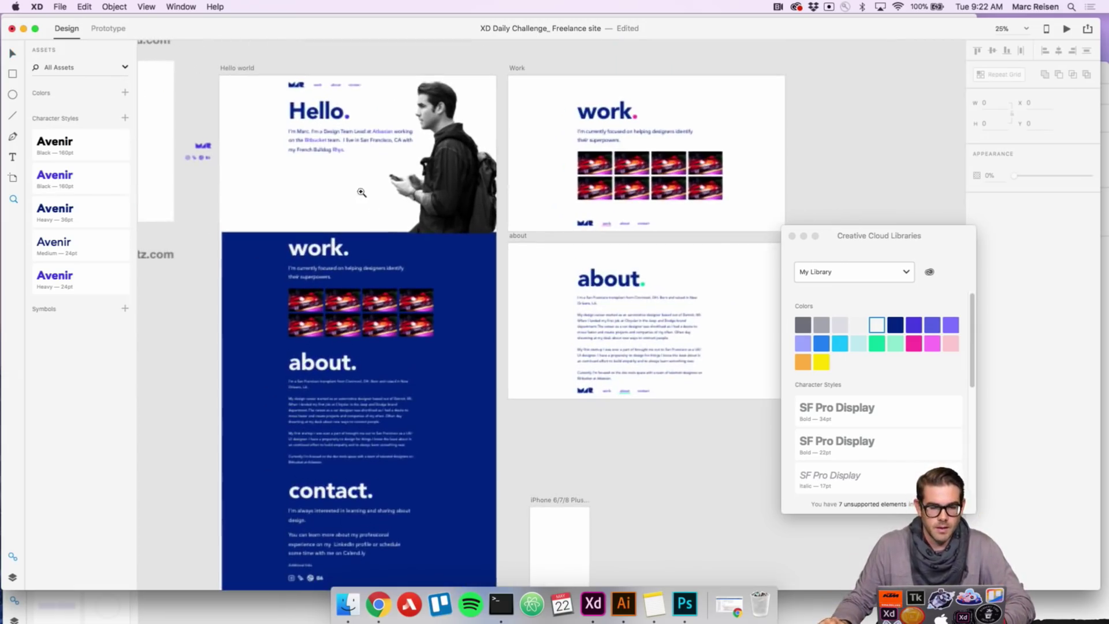
key(v)
click(300, 87)
shift+click(320, 88)
key(super+c)
- Paste the copied logo and navigation links and place them just above the iPhone artboard
key(z)
scroll(526, 323, down, 5)
click(539, 318)
key(v)
key(super+v)
drag(339, 290, 584, 171)
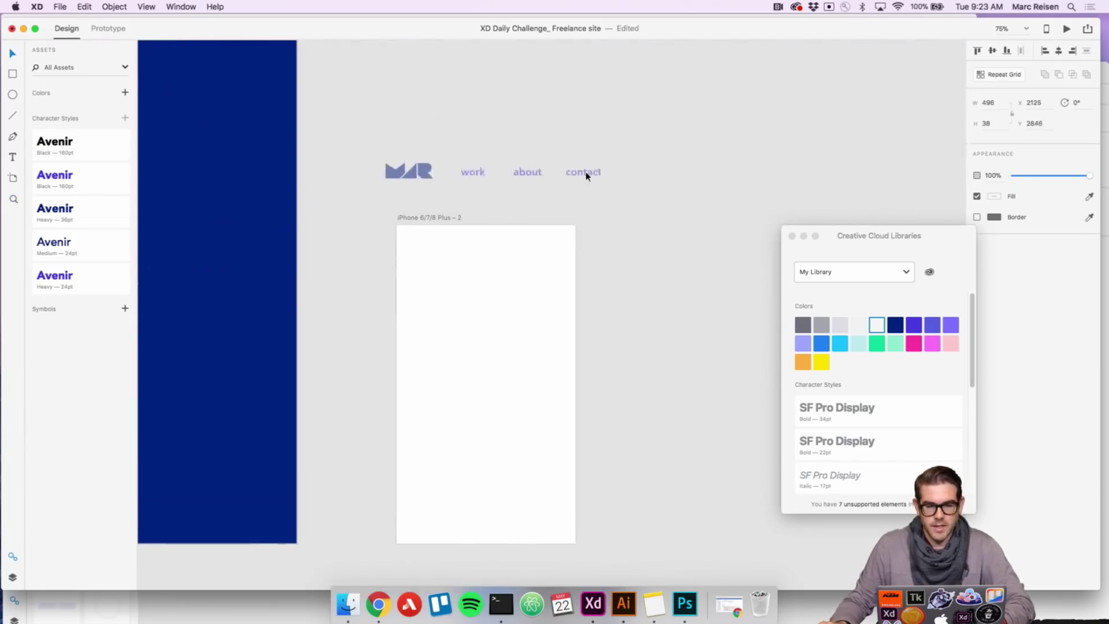
click(612, 254)
- Draw a 414 by 60 header rectangle across the iPhone artboard's upper edge and fill it with the library's navy
scroll(612, 255, down, 1)
key(super+1)
scroll(620, 254, left, 2)
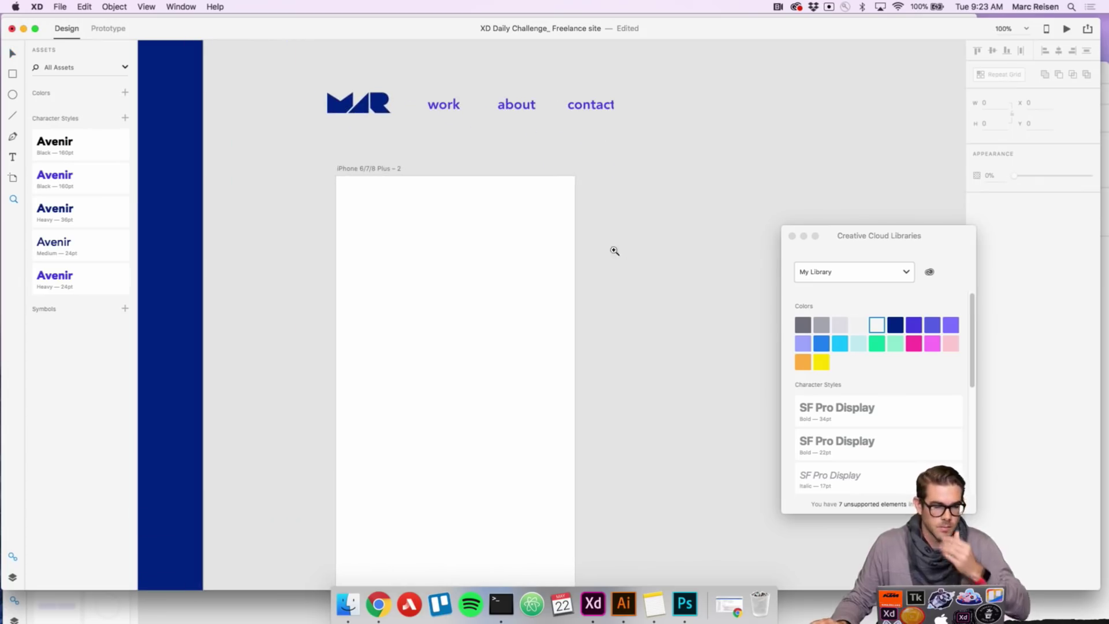
key(r)
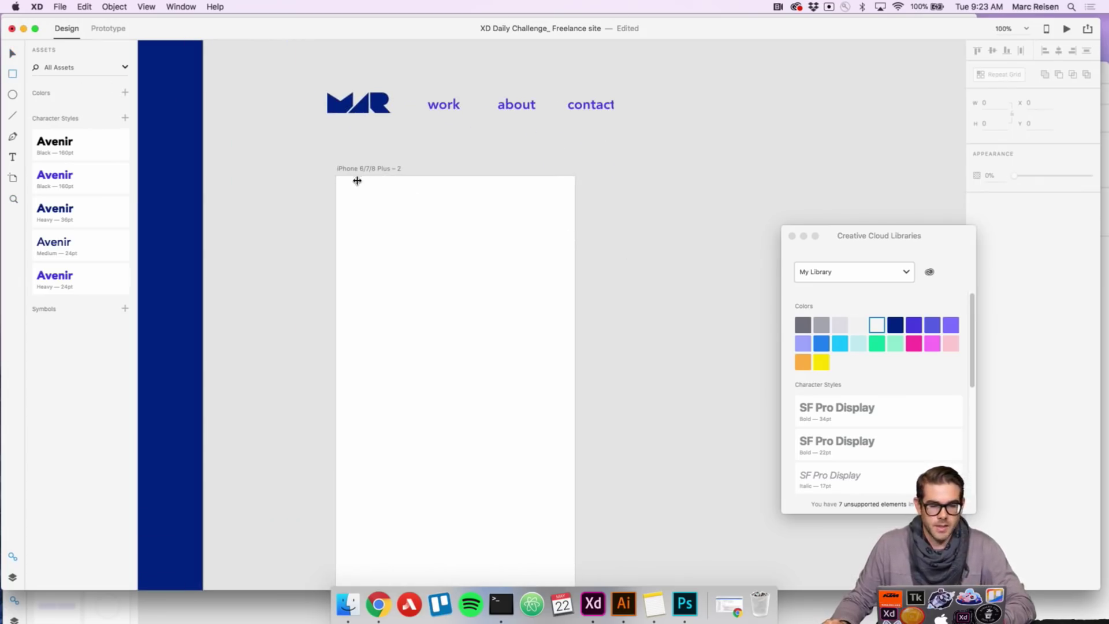
drag(336, 177, 577, 213)
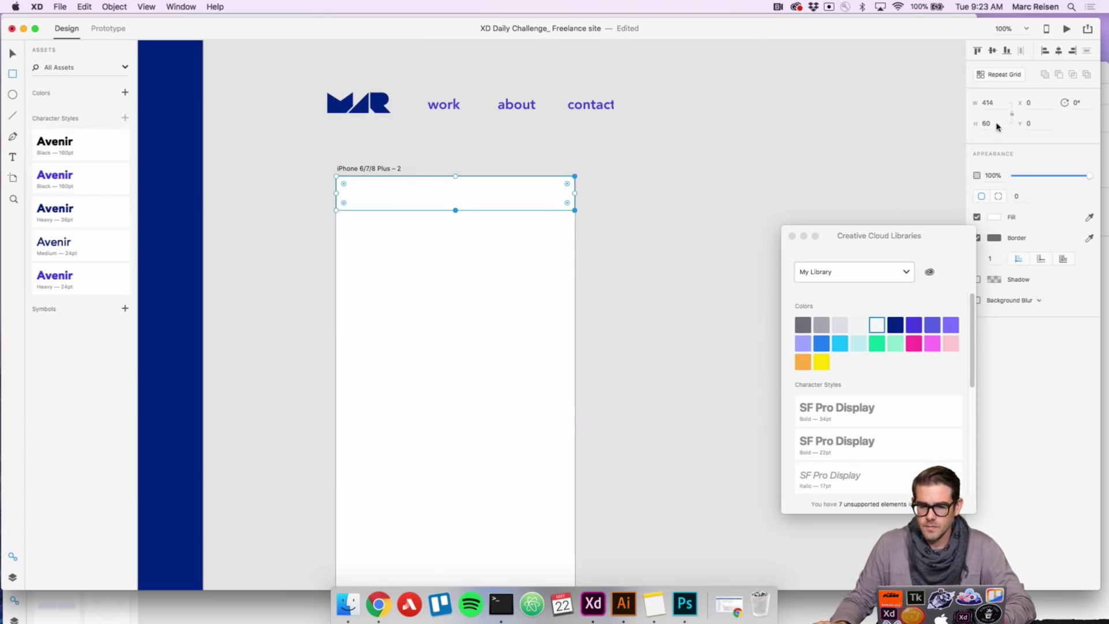
click(896, 324)
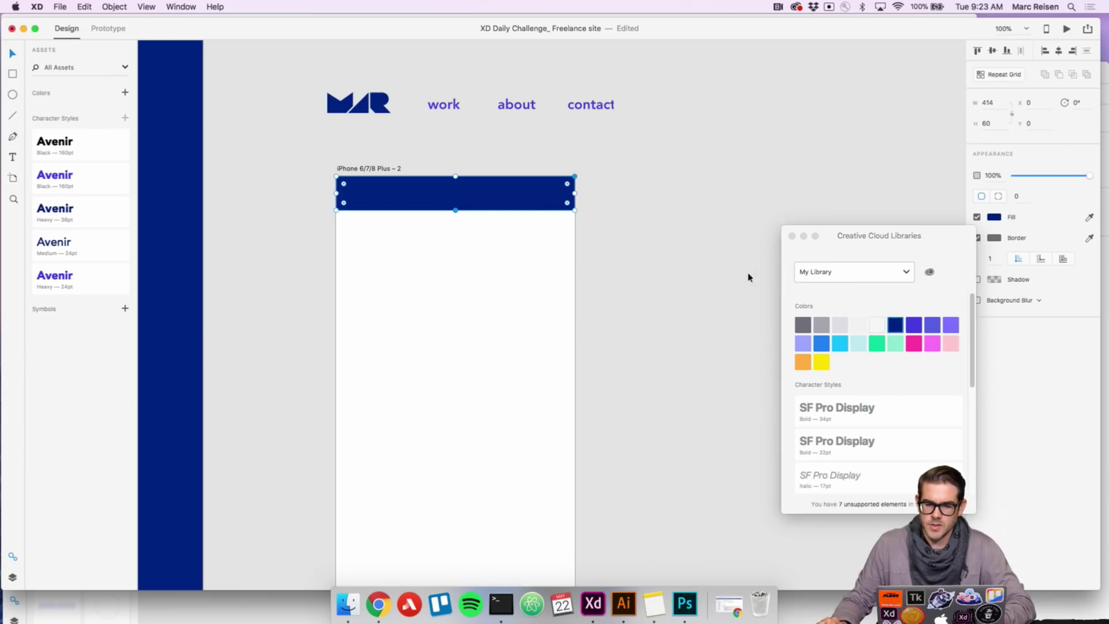
click(626, 212)
key(super+a)
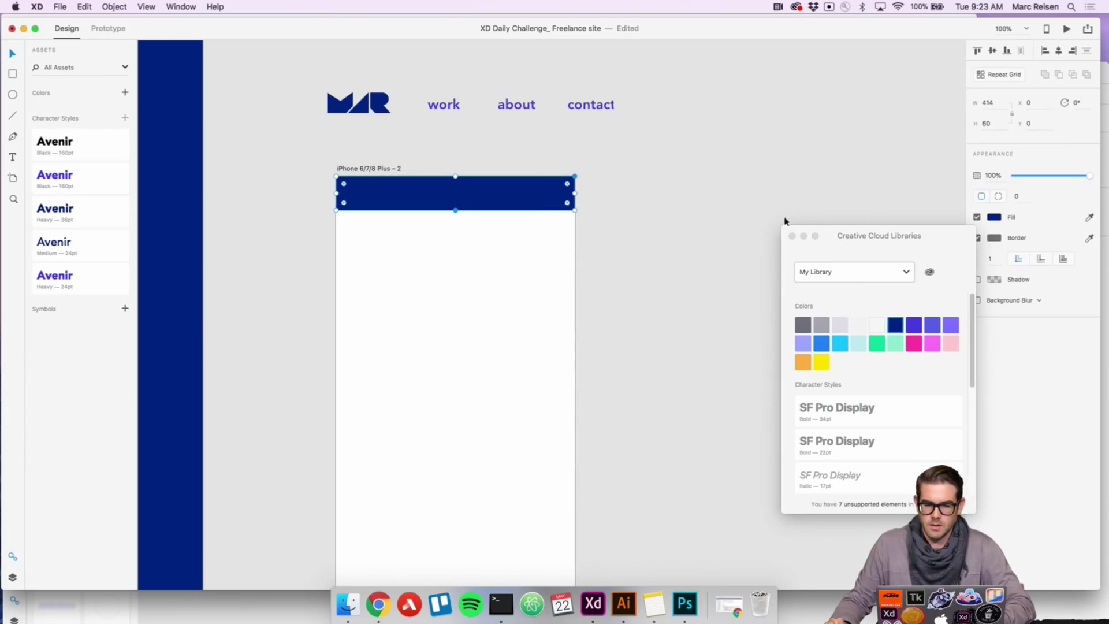
- Remove the navy header rectangle's border and shift the Creative Cloud Libraries window away from the appearance settings
click(976, 239)
drag(898, 233, 852, 234)
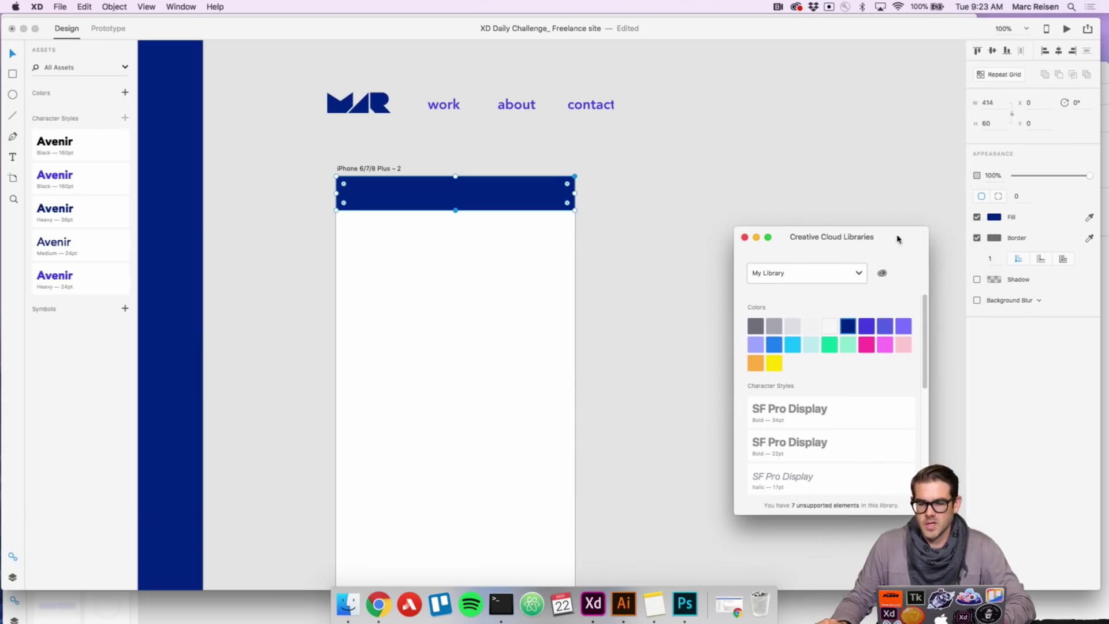
click(820, 205)
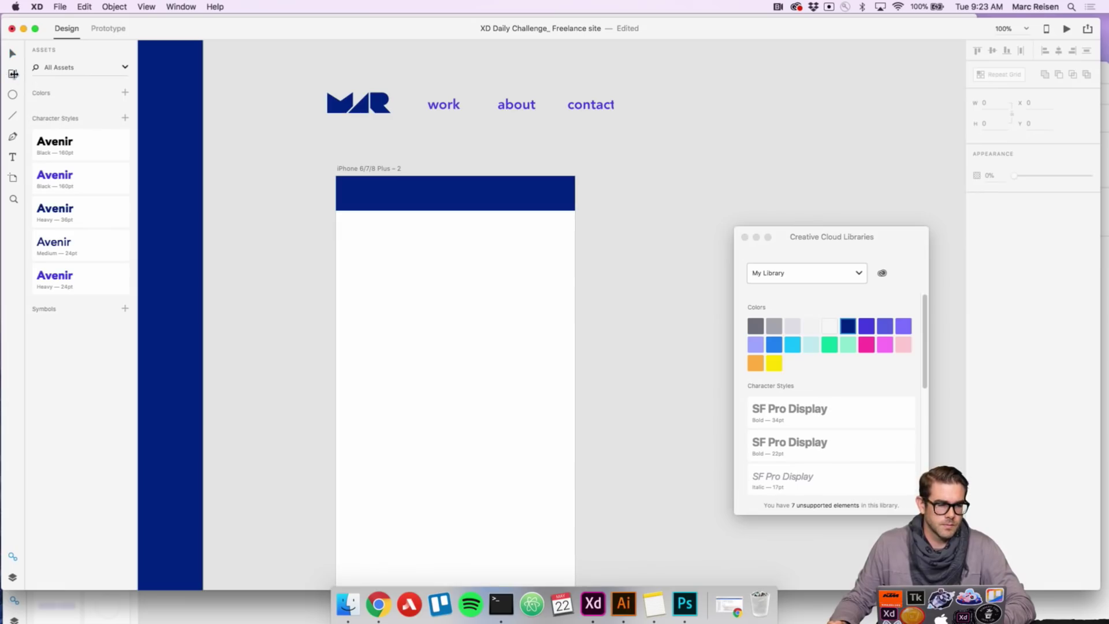
- Draw a small white borderless rectangle about 33 wide inside the navy header, at about X 20, Y 15
click(13, 74)
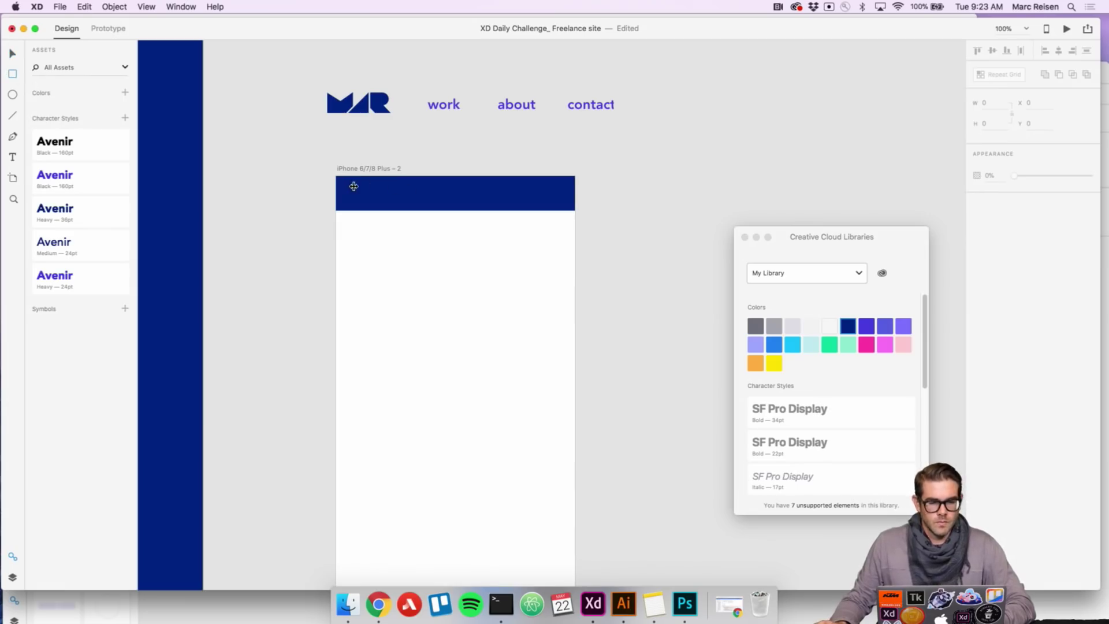
drag(348, 184, 350, 188)
key(z)
click(392, 211)
click(996, 238)
drag(861, 179, 799, 163)
click(826, 123)
key(v)
click(715, 241)
key(z)
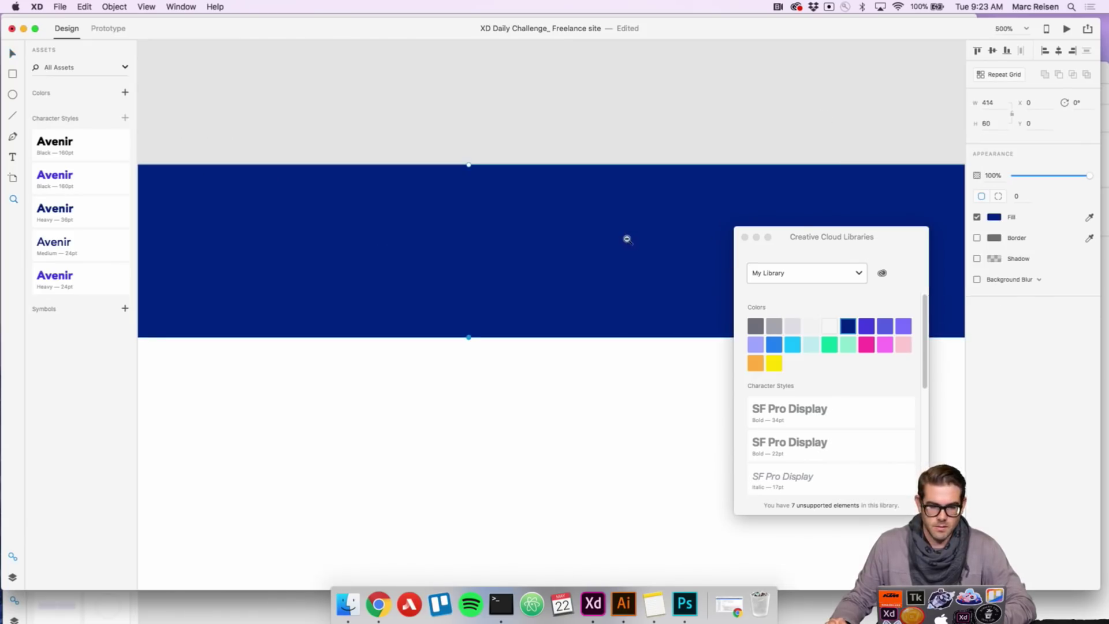
alt+click(629, 237)
- Set the small white rectangle's height to 4
key(v)
click(365, 195)
click(1003, 123)
text(4)
key(Return)
- Repeat the white bar downward with Repeat Grid into an evenly spaced three-bar menu icon about 25 high
key(super+r)
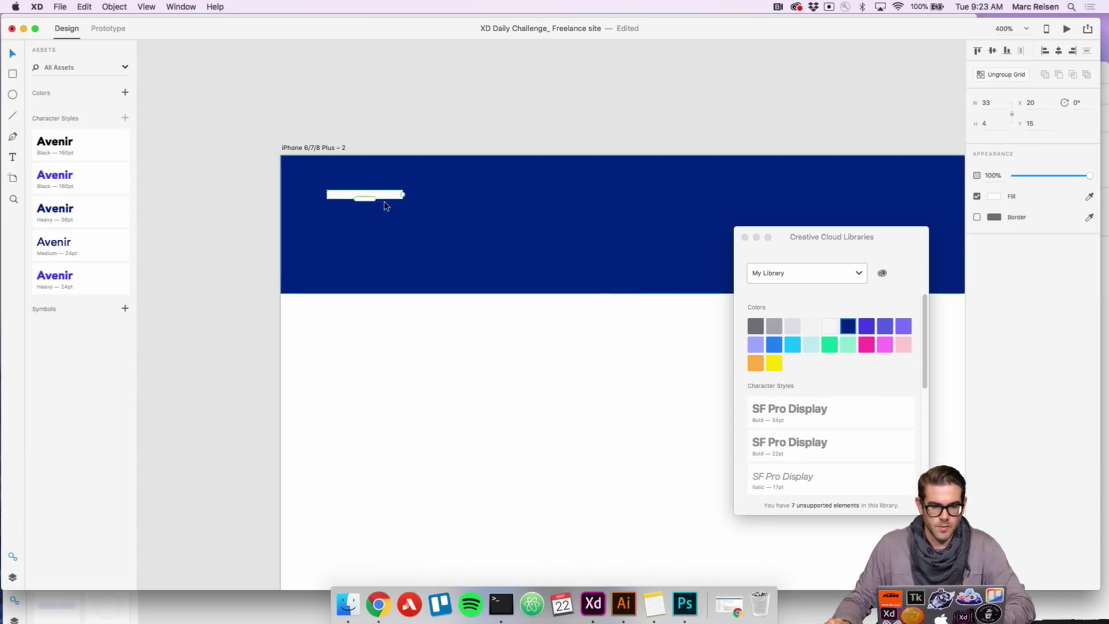
mouse_move(365, 199)
mouse_down()
mouse_move(370, 254)
mouse_move(375, 212)
mouse_up()
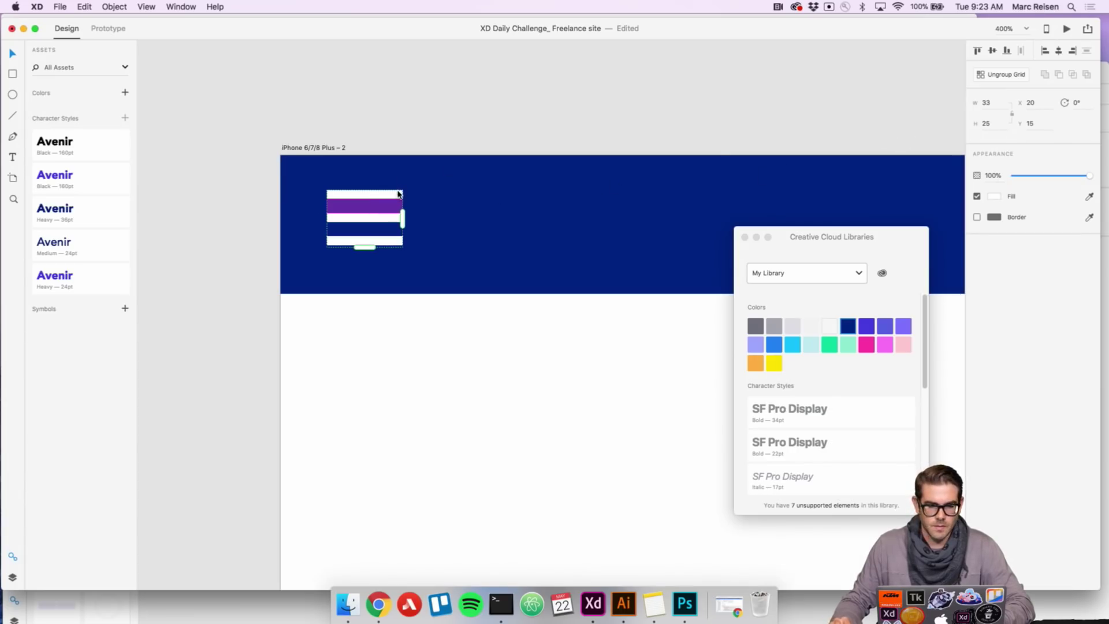
drag(380, 200, 389, 208)
key(Escape)
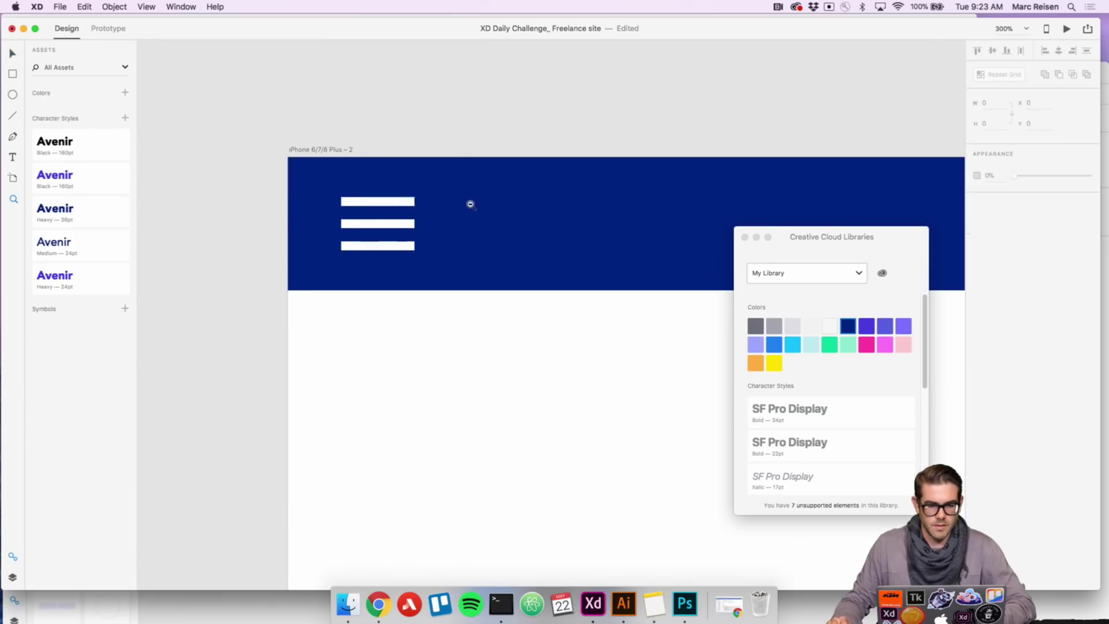
- Copy the "Hello." heading and its intro paragraph from the Hello world artboard
key(super+0)
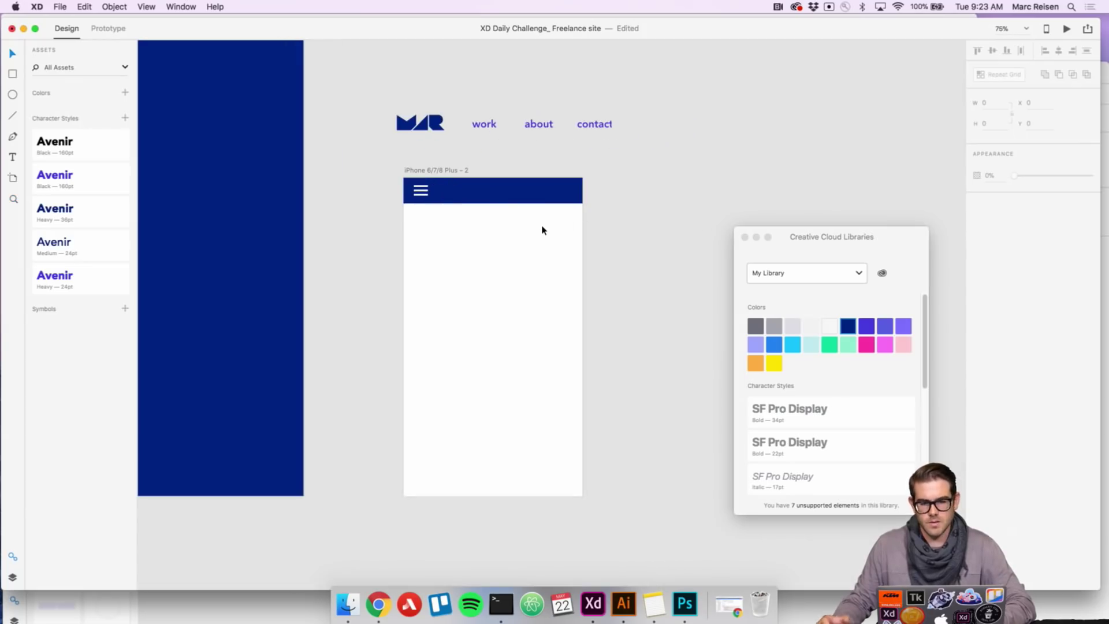
scroll(567, 214, down, 3)
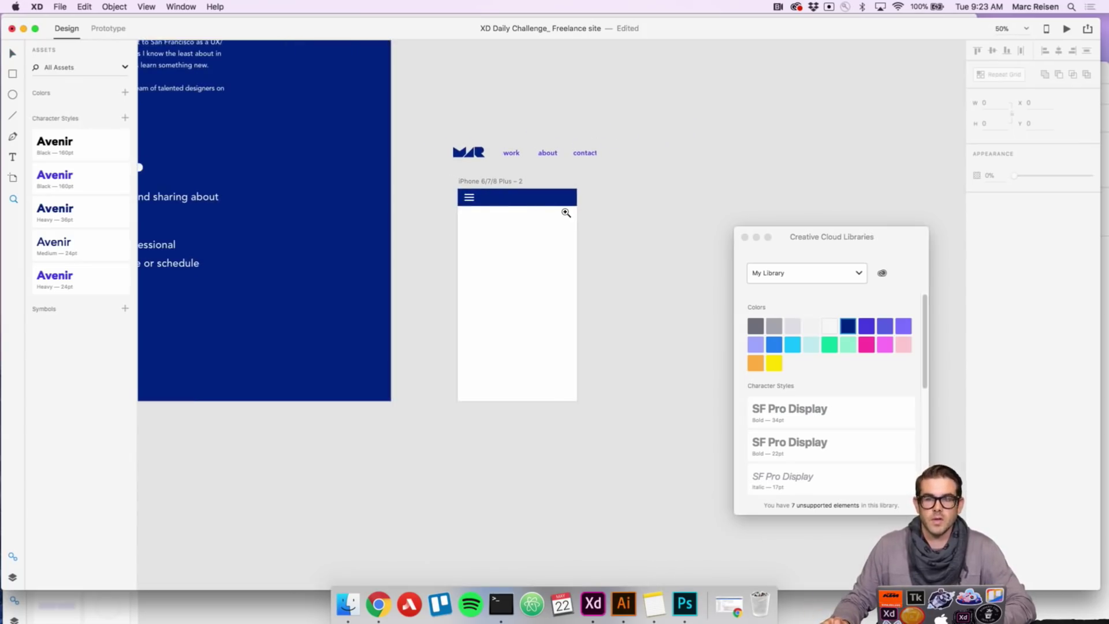
scroll(563, 213, down, 3)
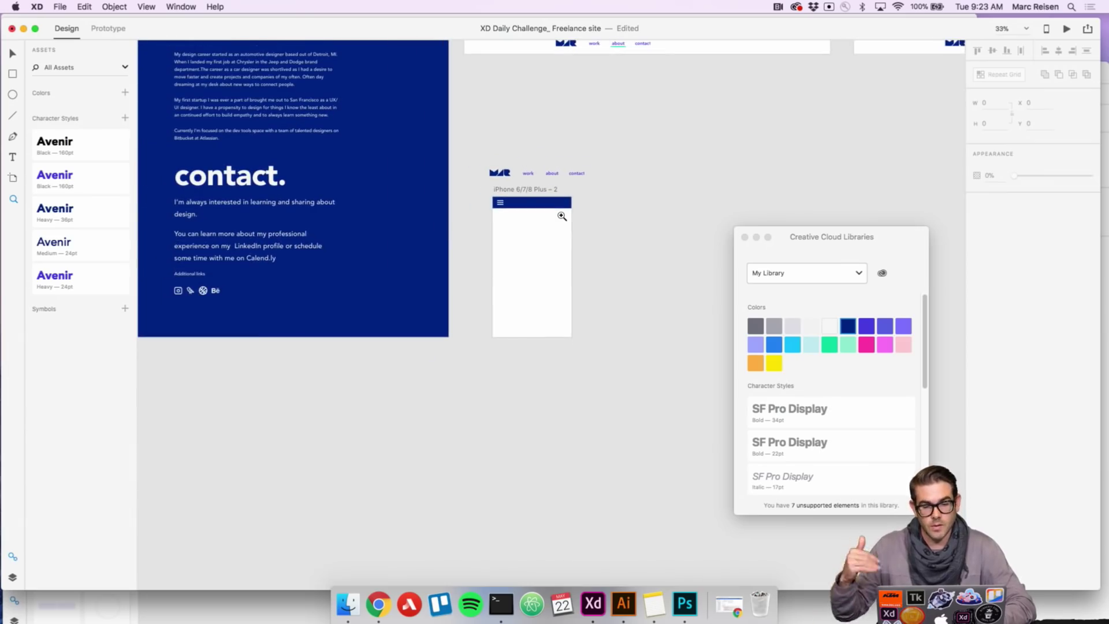
scroll(536, 221, up, 5)
scroll(533, 225, up, 10)
scroll(534, 225, left, 3)
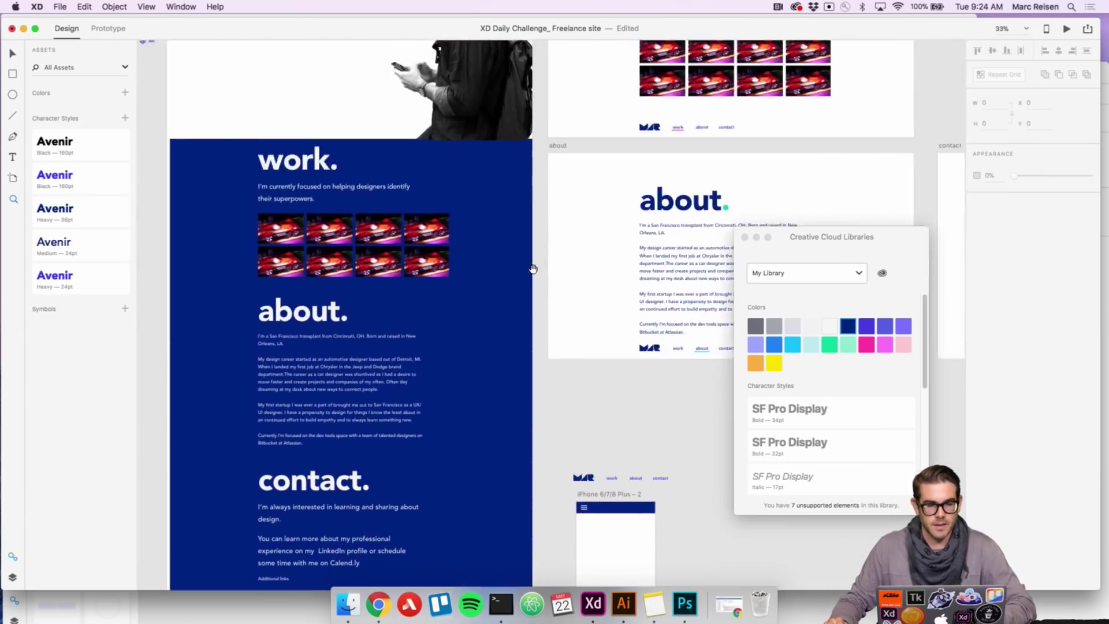
click(344, 167)
shift+click(370, 185)
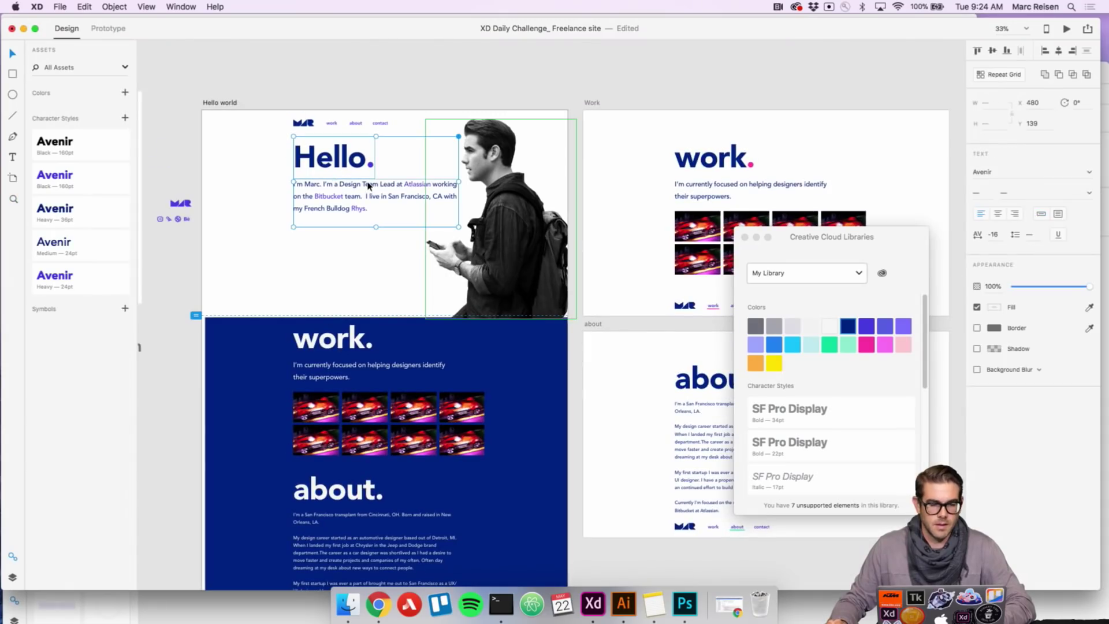
key(cmd+c)
- Paste the heading and intro paragraph as a group beside the iPhone artboard and move the Libraries window out of the way
scroll(374, 184, down, 10)
scroll(374, 183, right, 5)
scroll(373, 184, down, 3)
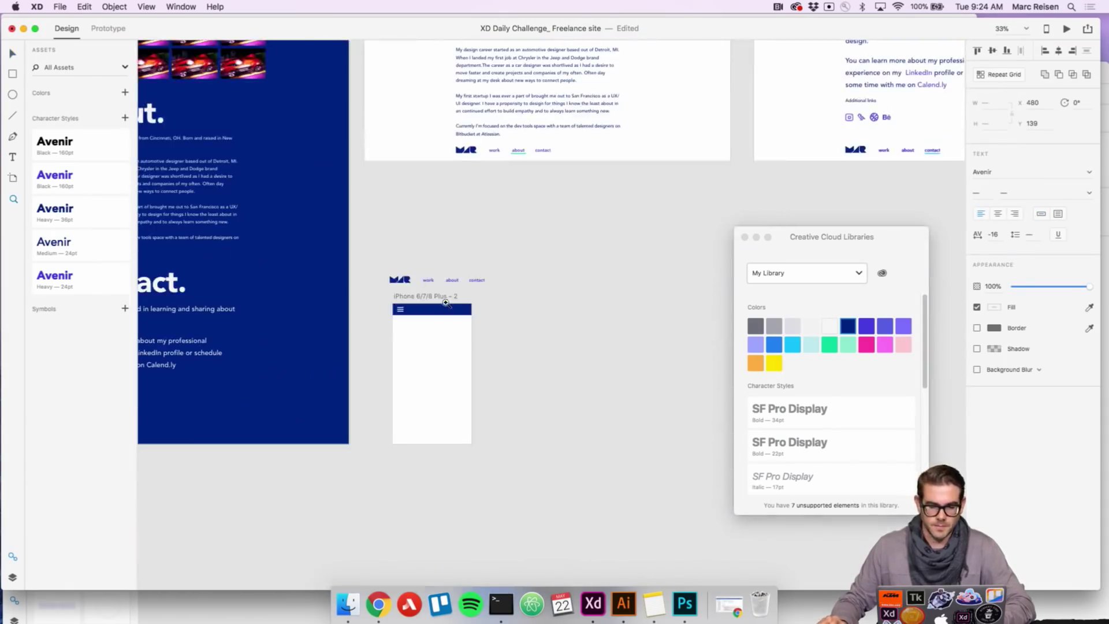
key(z)
click(453, 293)
scroll(408, 230, down, 2)
key(super+v)
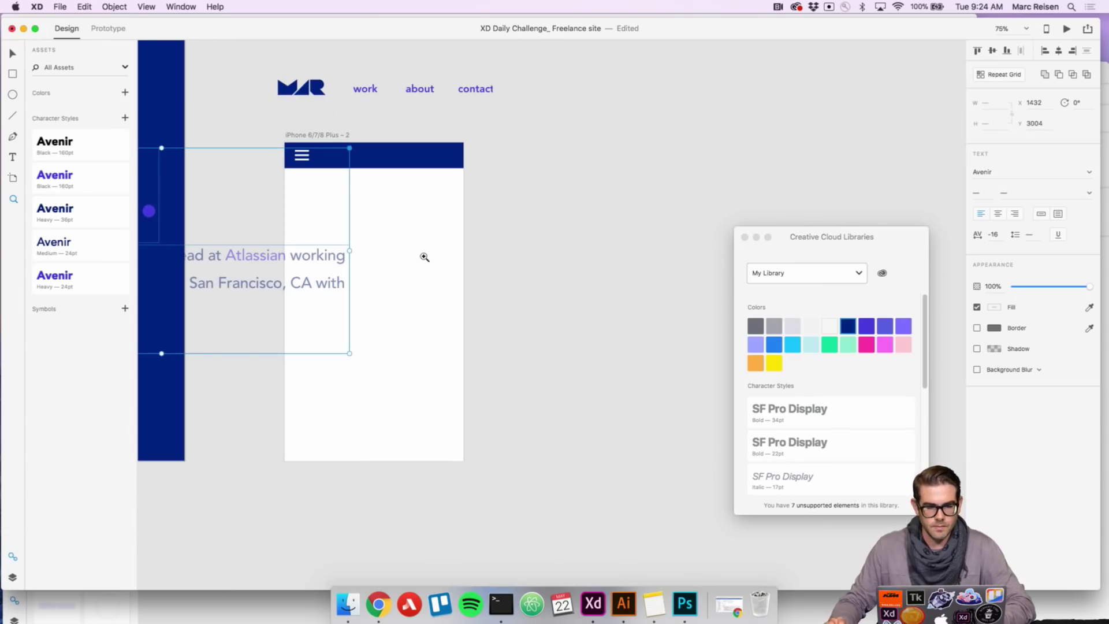
key(v)
drag(314, 258, 832, 299)
drag(891, 240, 1003, 284)
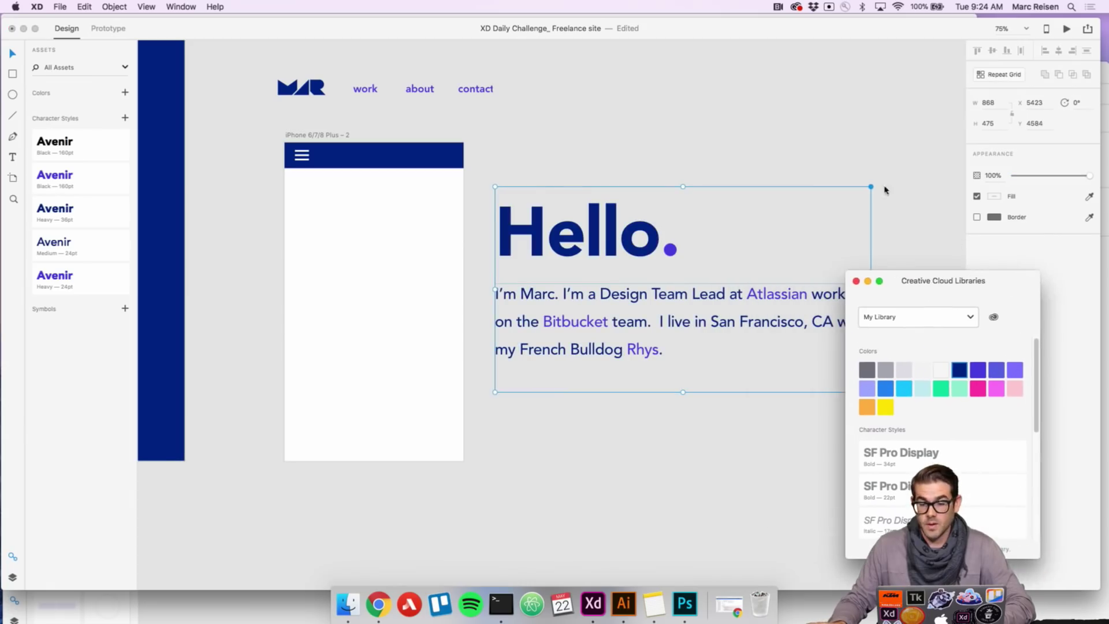
- Move the Hello text group onto the iPhone artboard below the navy header, at about X 31, Y 89
click(711, 169)
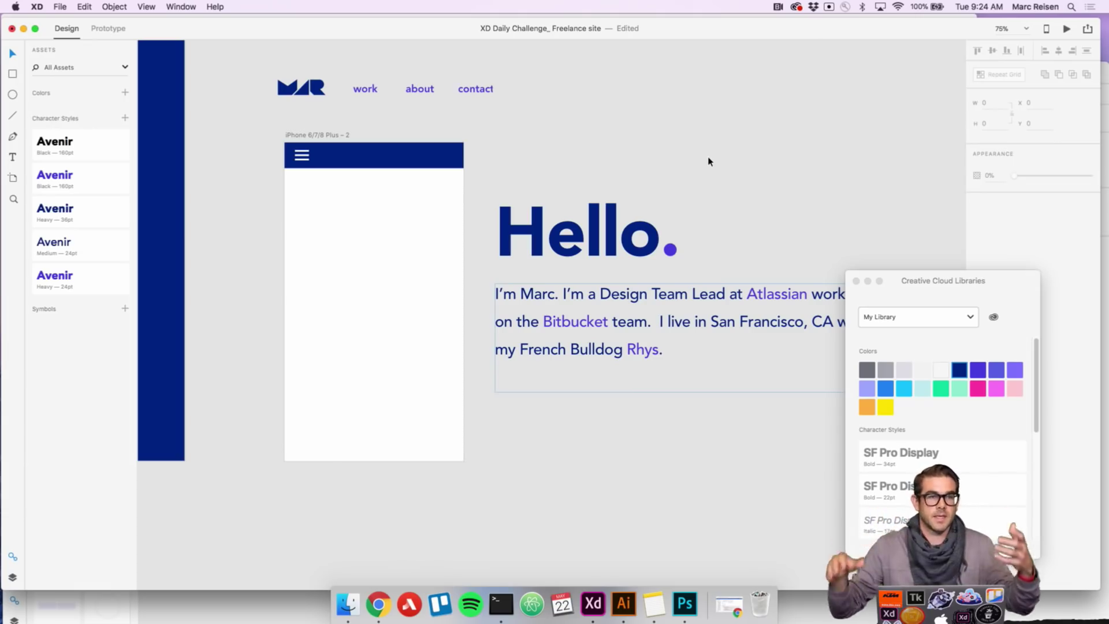
click(643, 253)
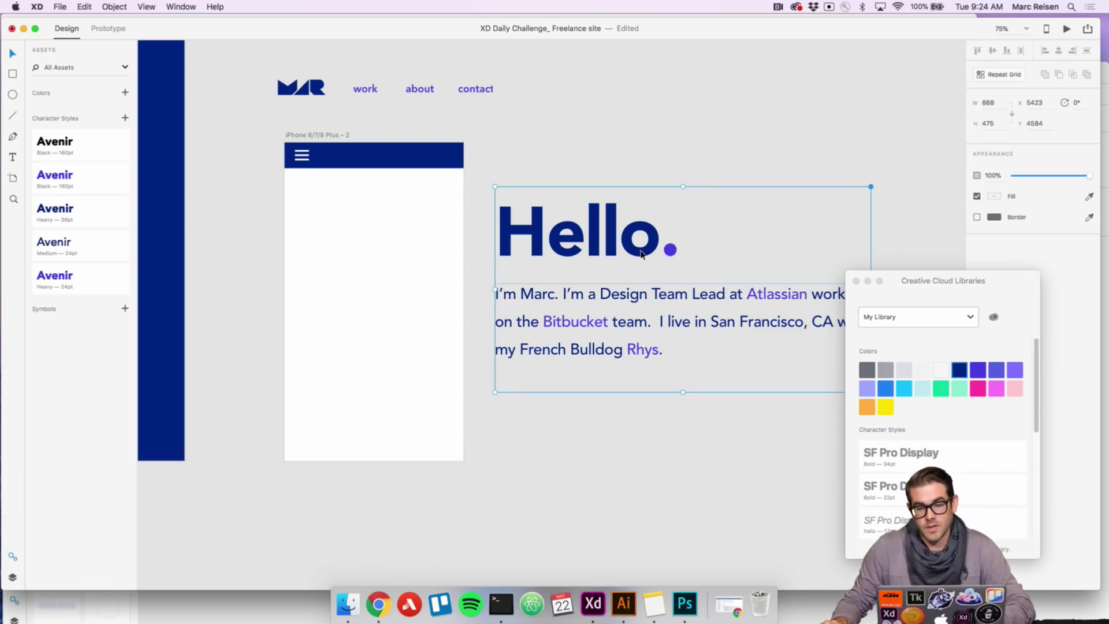
drag(642, 255, 445, 249)
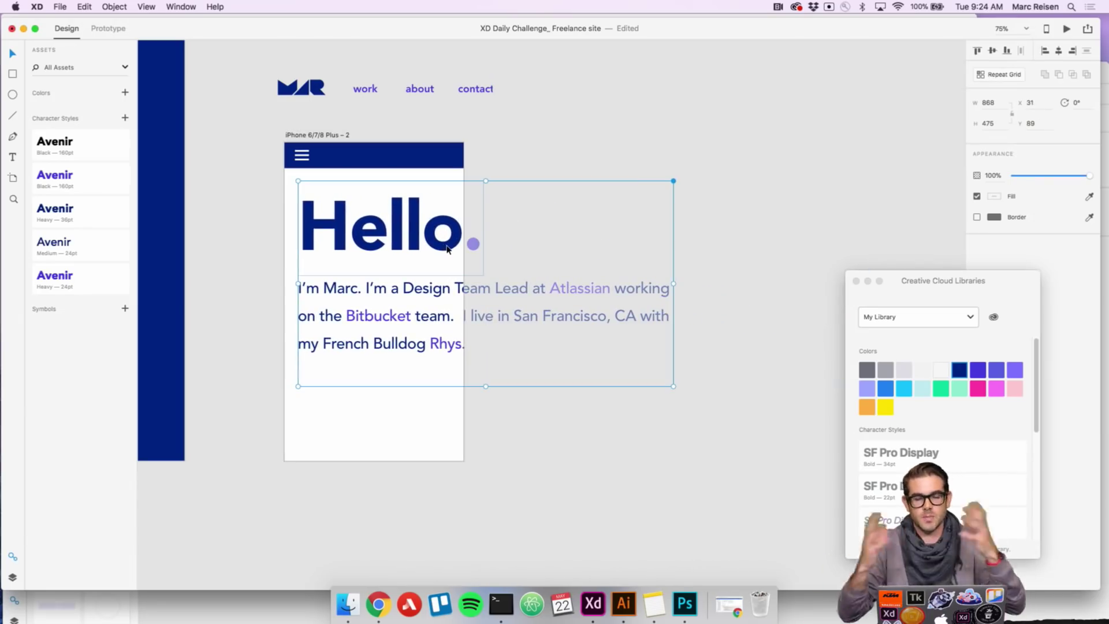
click(527, 250)
click(397, 300)
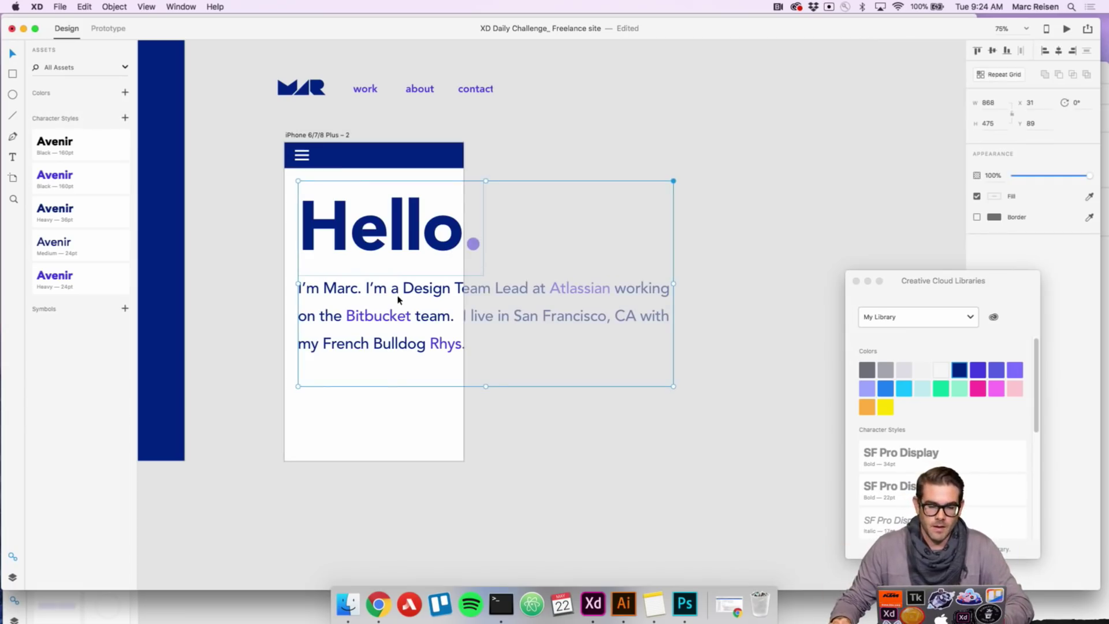
- Narrow the intro paragraph's text box to 360 wide so it fits inside the iPhone artboard
double_click(414, 294)
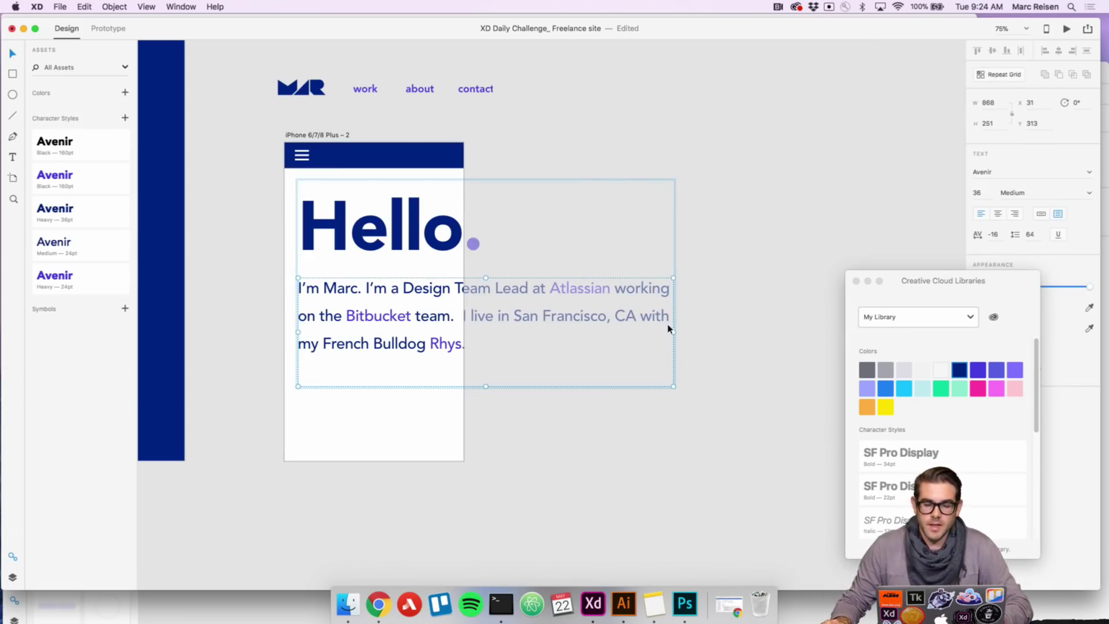
drag(673, 331, 451, 312)
click(558, 290)
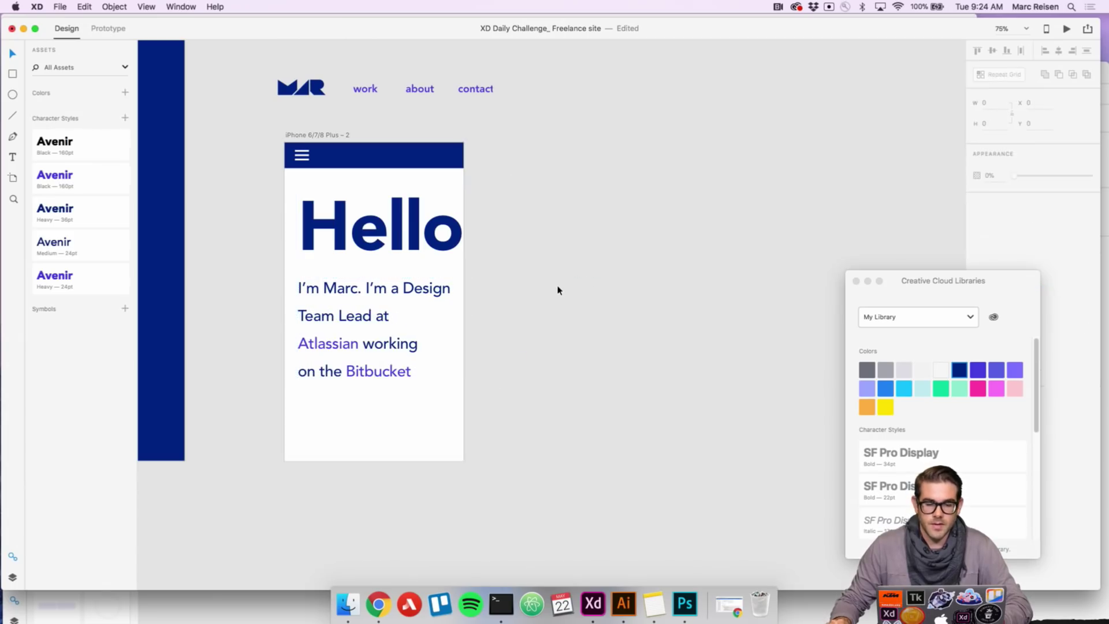
- Set the font size of the whole iPhone intro paragraph to 24
click(385, 291)
double_click(385, 291)
click(991, 194)
text(1000)
key(Return)
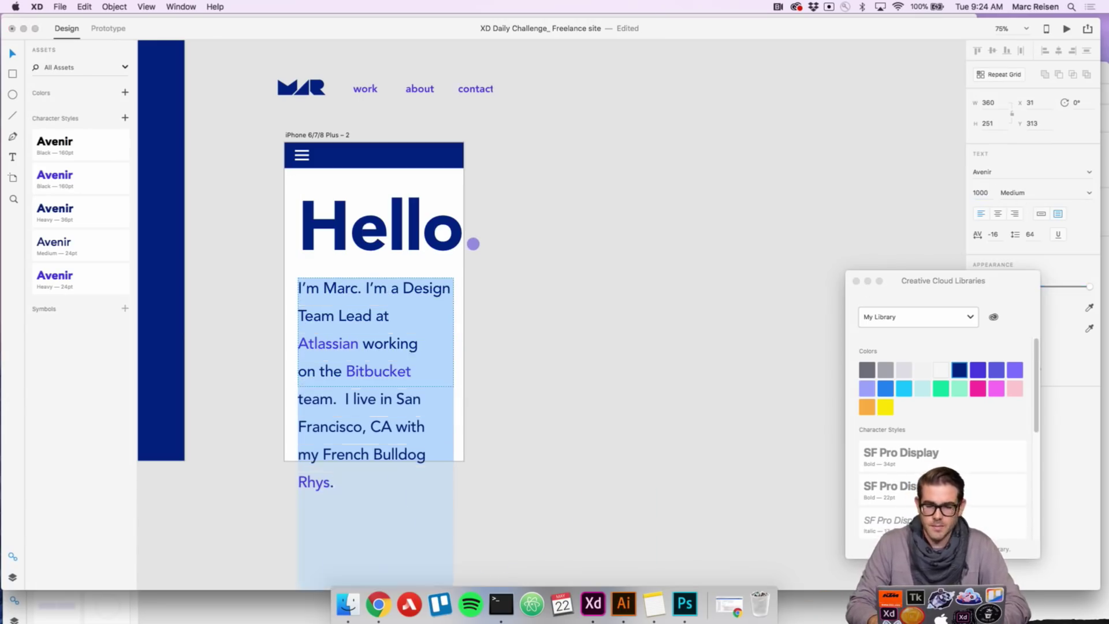
click(988, 193)
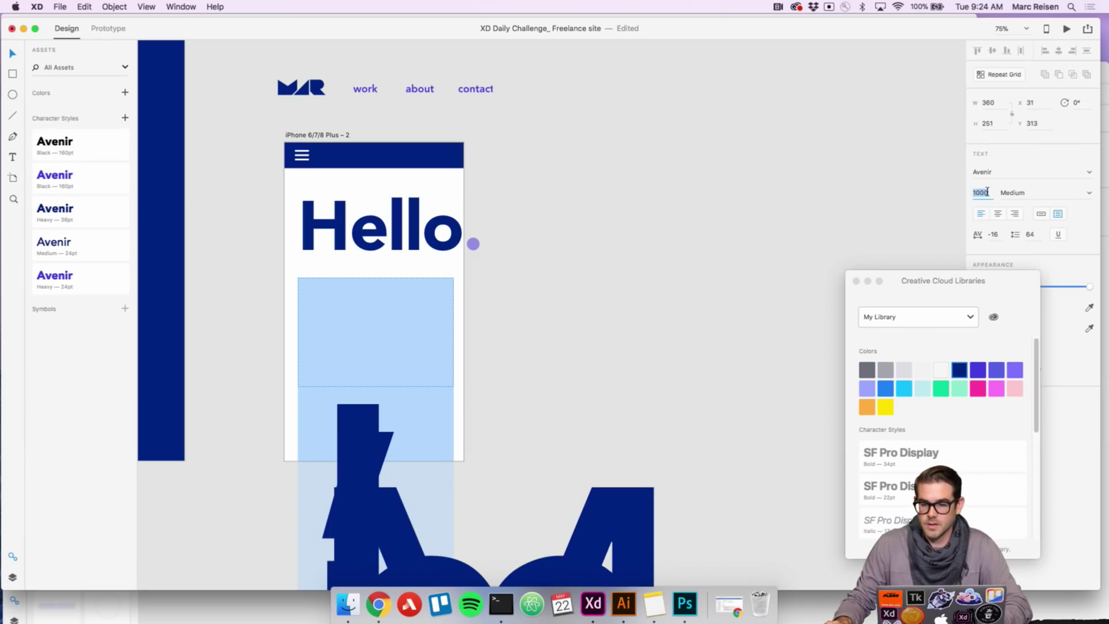
text(24)
key(Return)
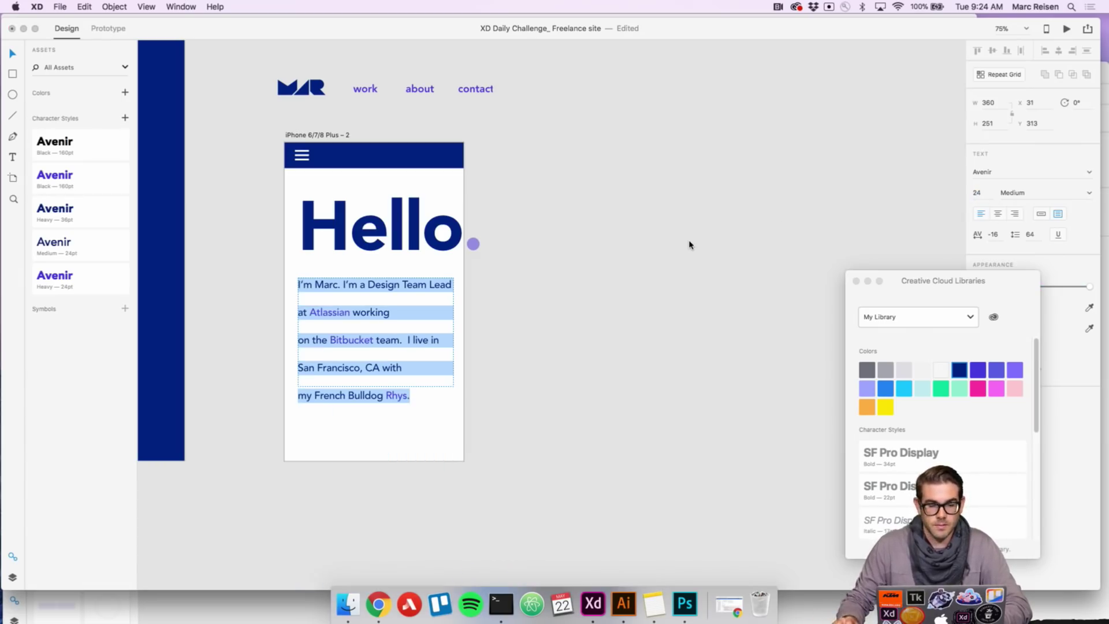
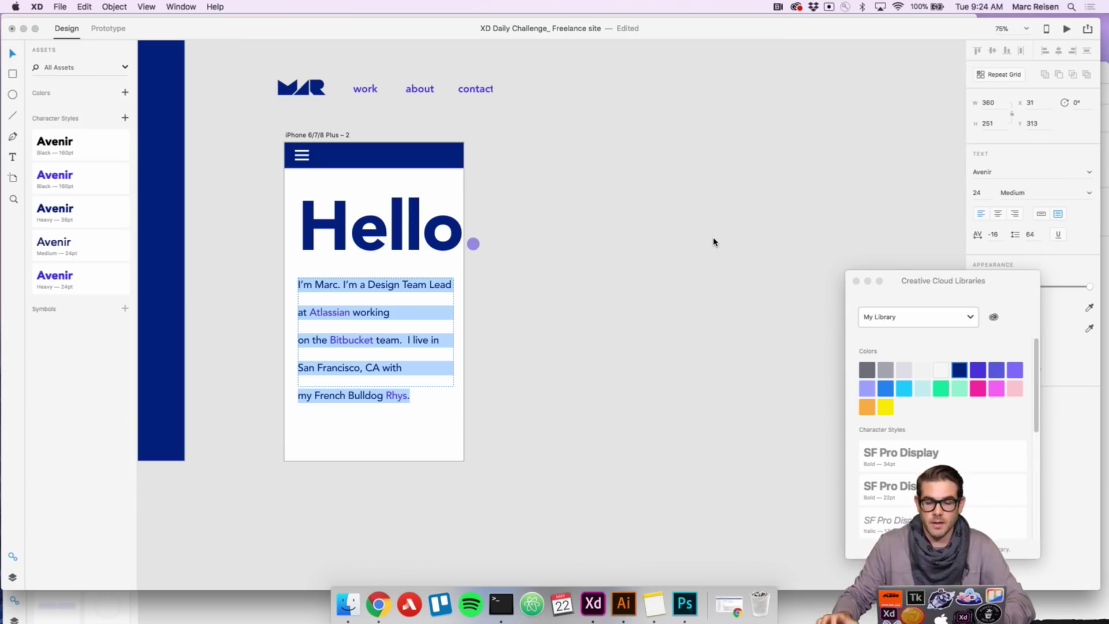
- Move the Libraries window off the text properties and set the intro paragraph's line spacing to 36
drag(911, 277, 842, 275)
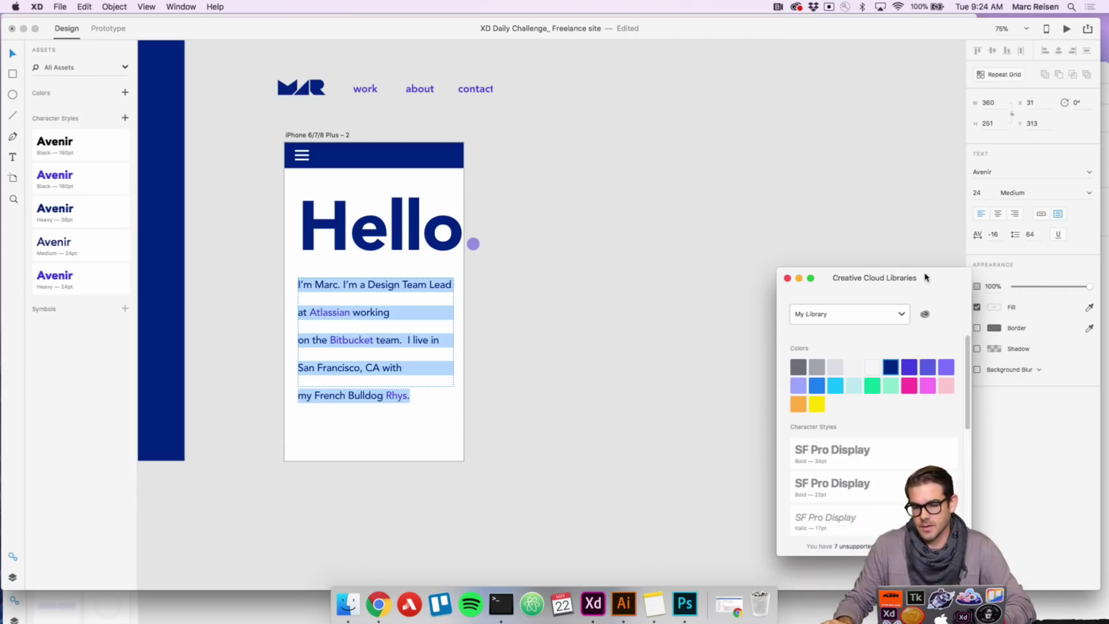
drag(925, 276, 874, 274)
click(1031, 234)
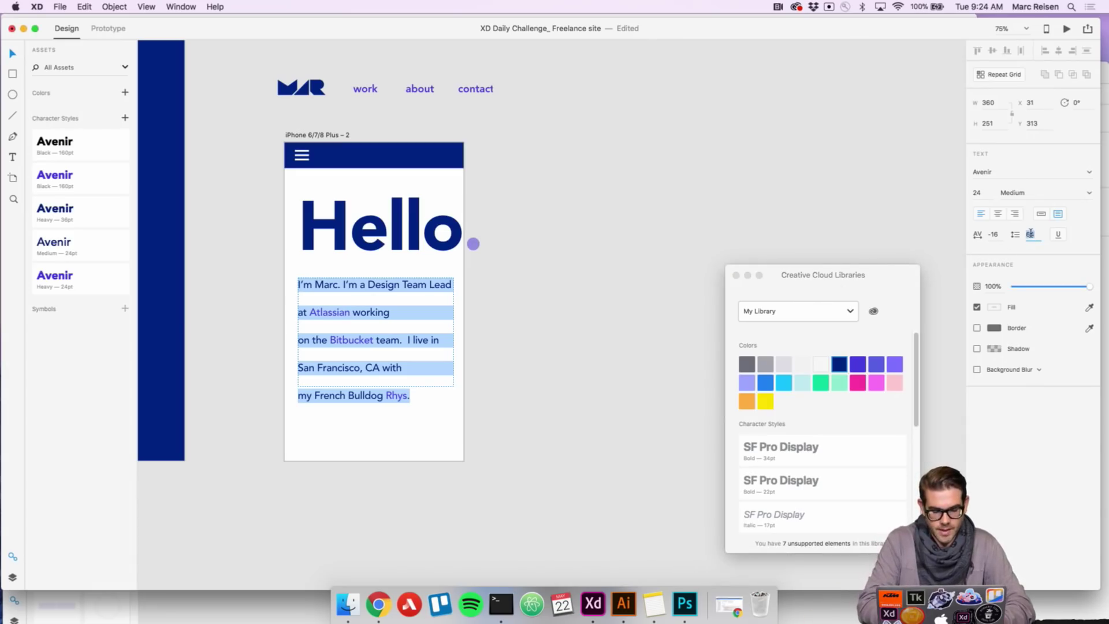
text(36)
key(Return)
key(Escape)
- Set the font size of the iPhone "Hello." heading to 120
key(Tab)
key(Return)
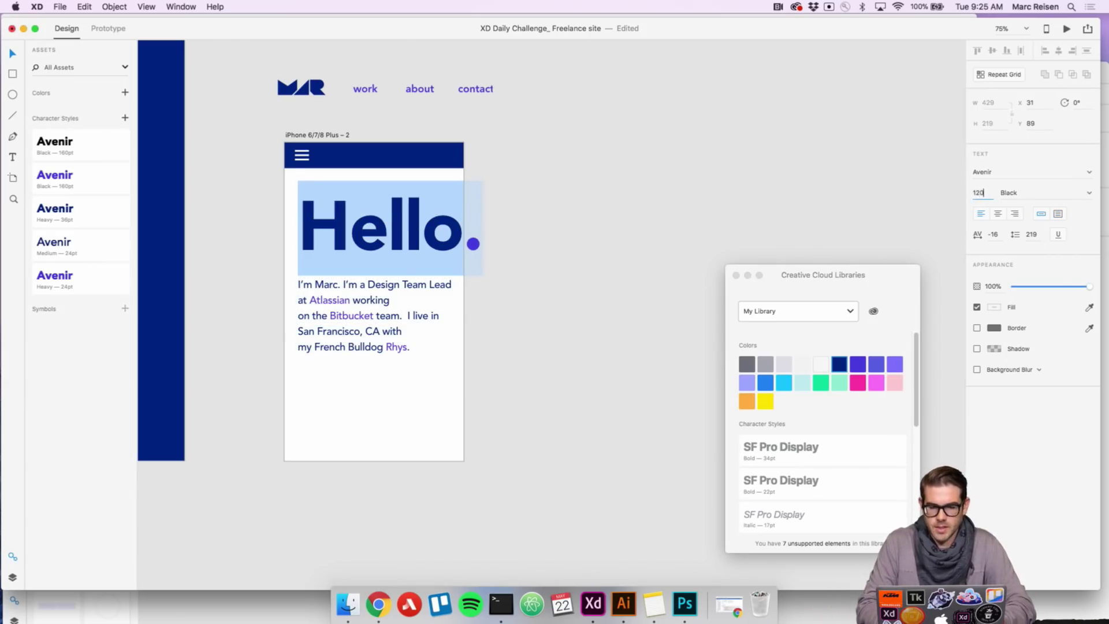
text(120)
key(Return)
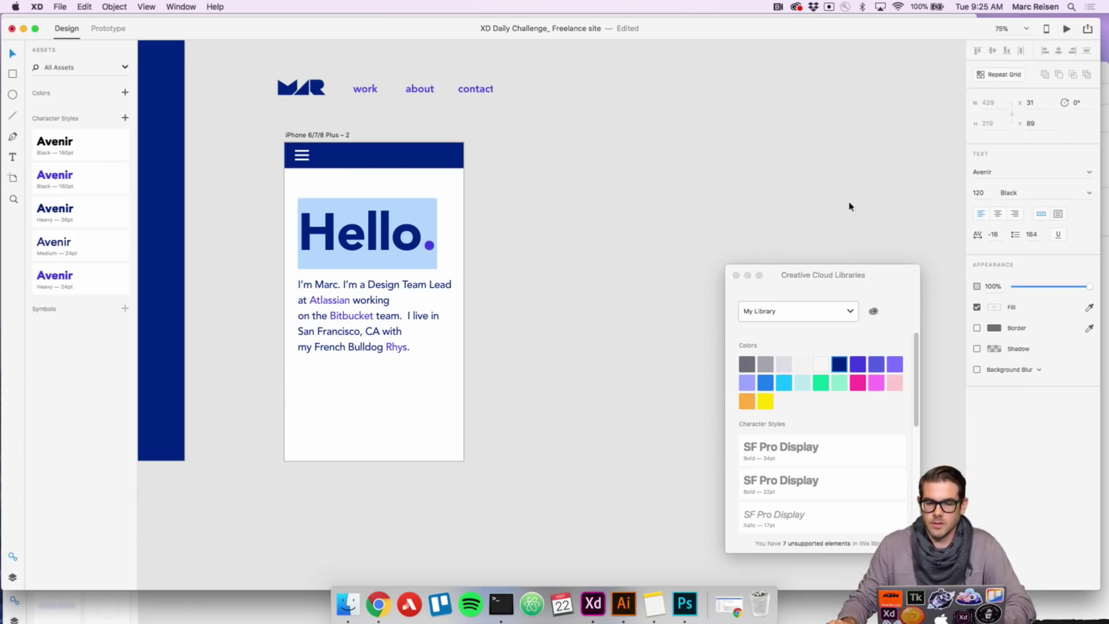
key(Escape)
click(562, 260)
- Reduce the "Hello." heading on the iPhone artboard to font size 80
click(420, 245)
double_click(420, 246)
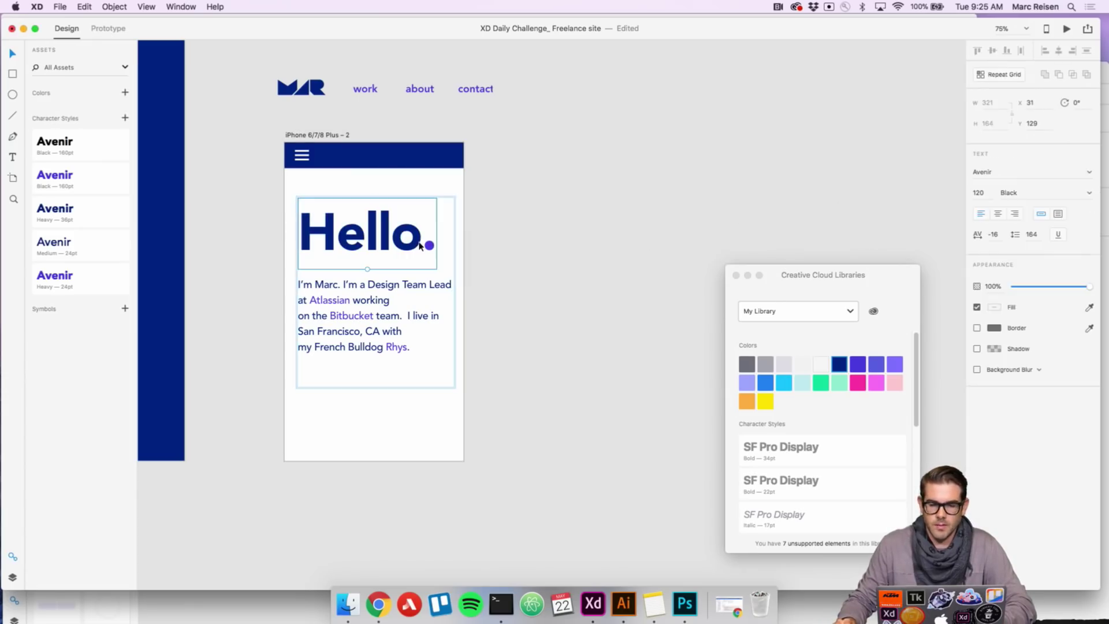
key(Return)
click(978, 196)
text(80)
key(Return)
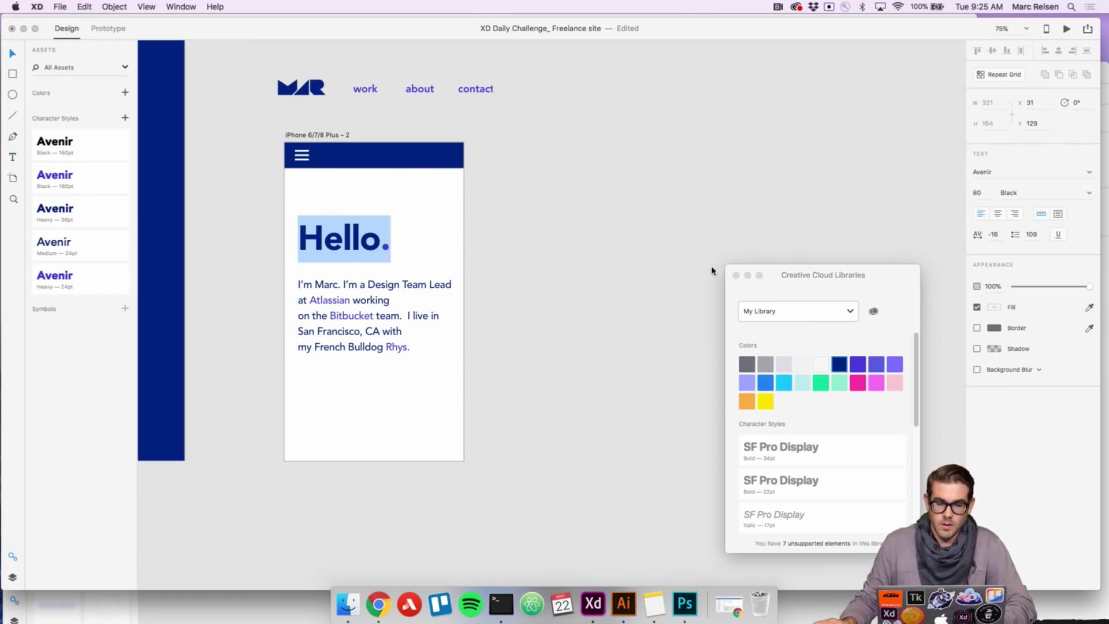
key(Escape)
- Set the line spacing of the entire iPhone intro paragraph to 40
triple_click(423, 287)
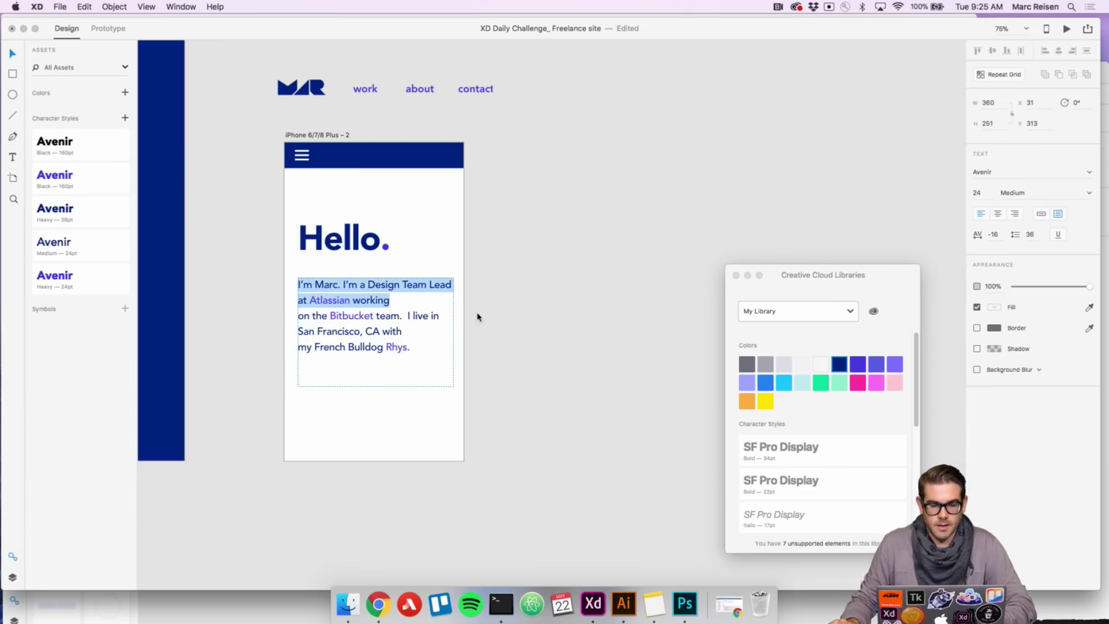
click(398, 330)
key(super+a)
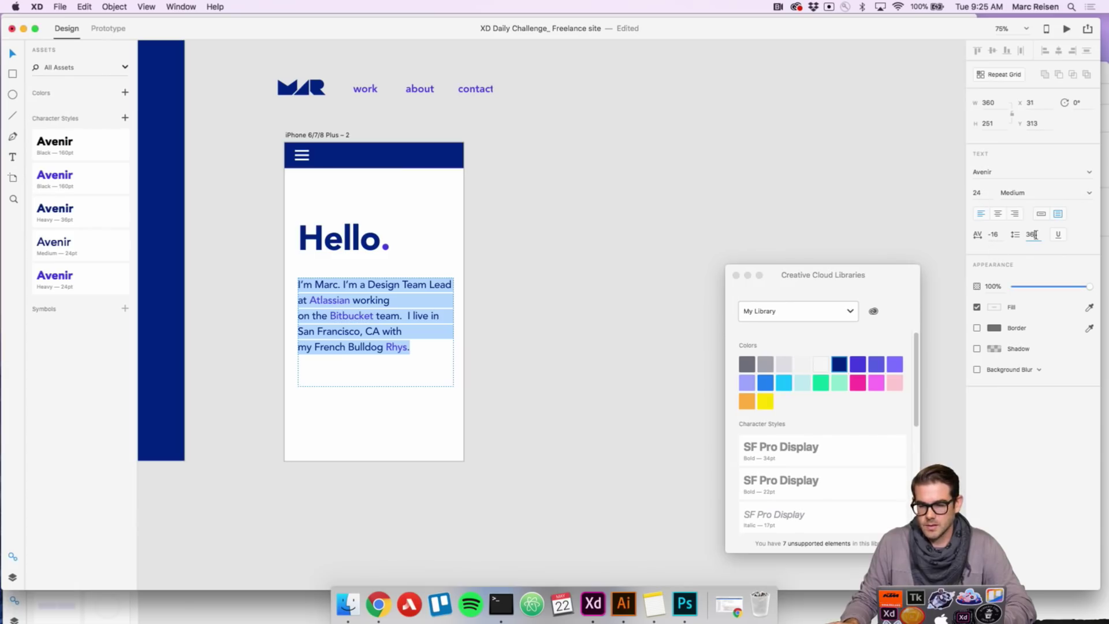
text(40)
key(Return)
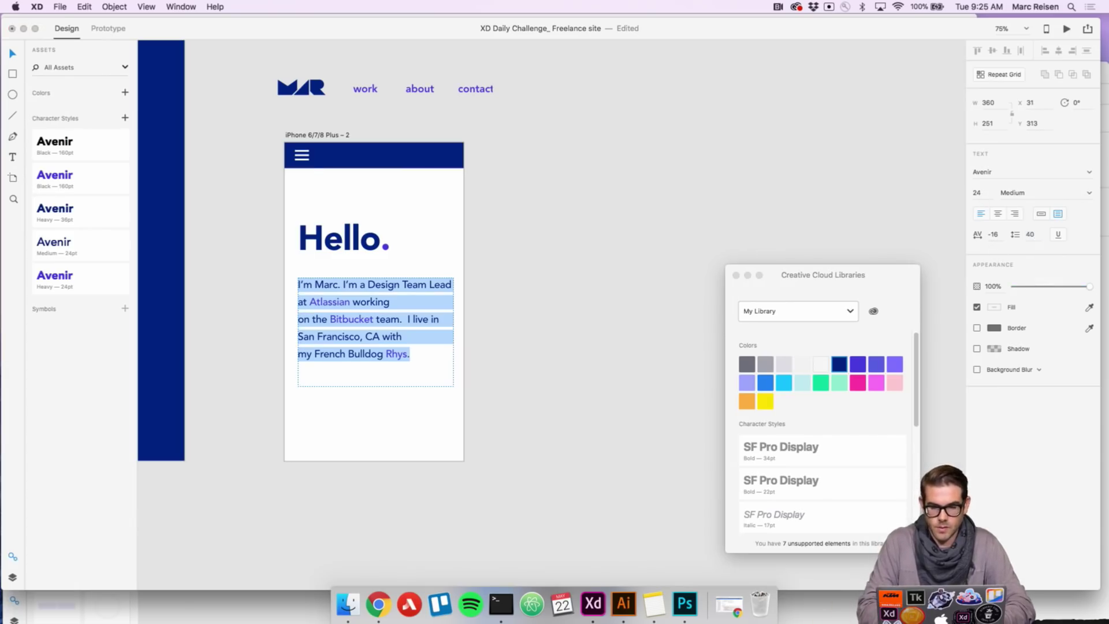
key(Escape)
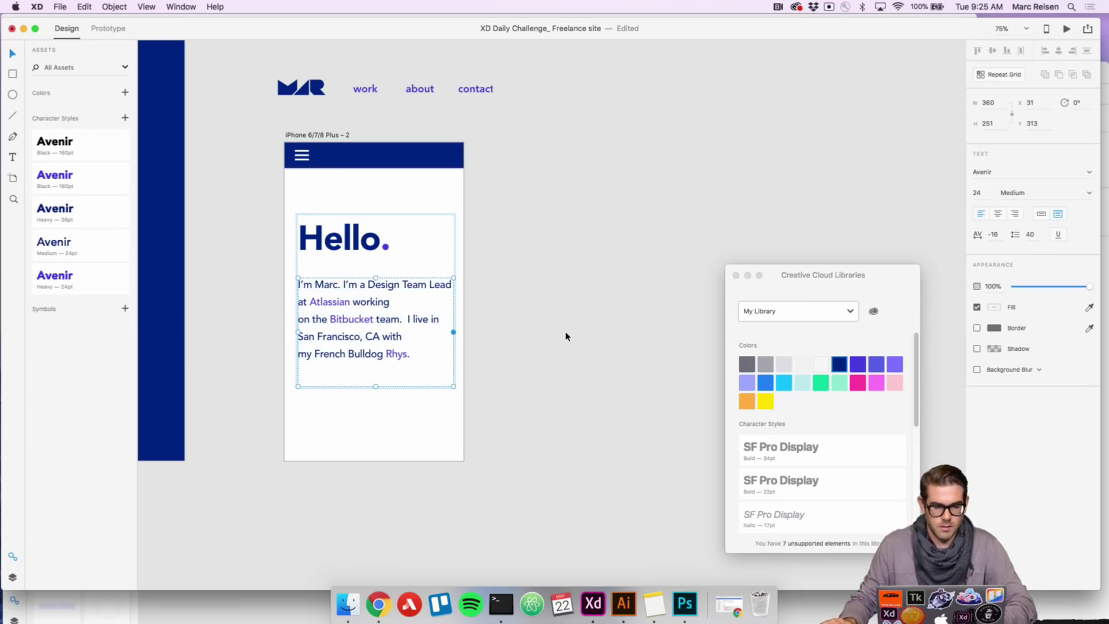
key(Escape)
click(379, 320)
click(478, 314)
- Move the Libraries window aside and add the text "Scroll down" in the white area above the Hello world artboard's navy section
scroll(465, 310, down, 6)
scroll(490, 316, up, 6)
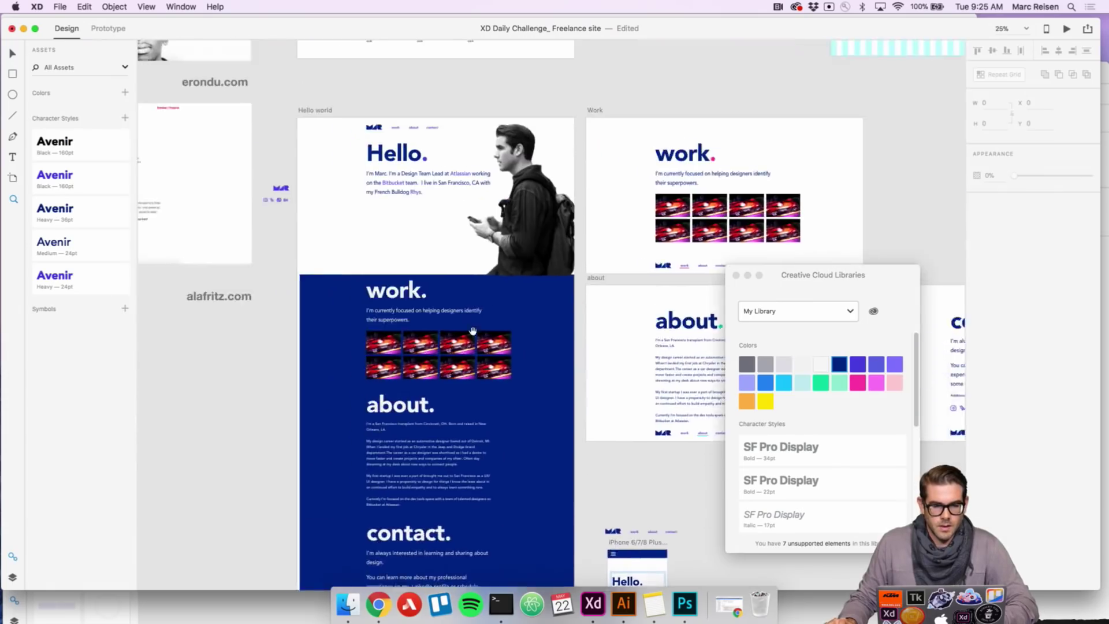
key(v)
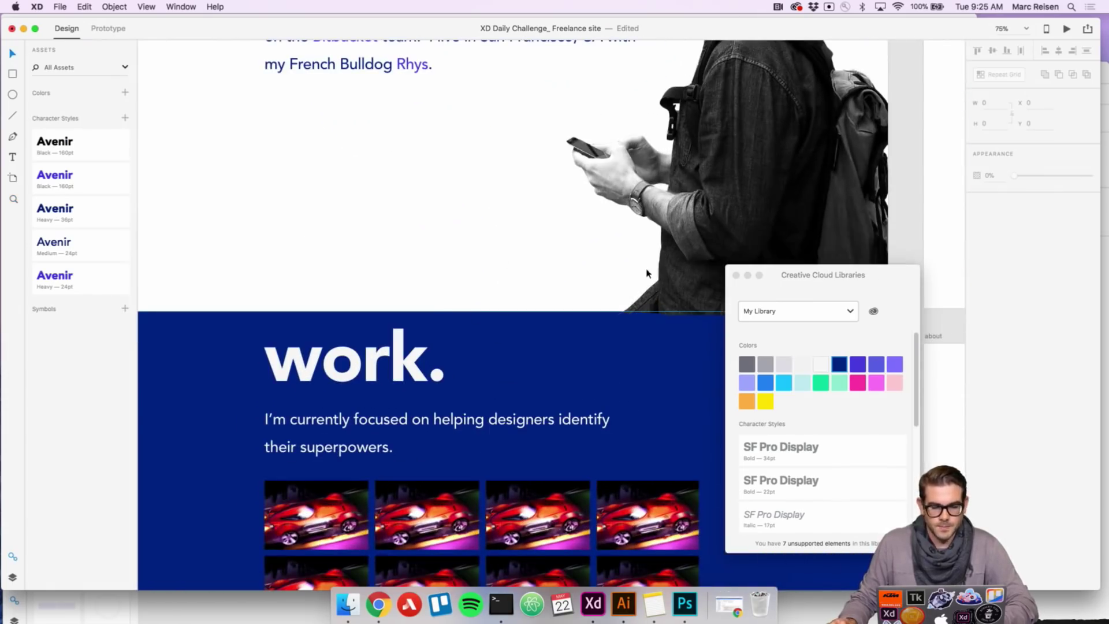
drag(803, 277, 893, 279)
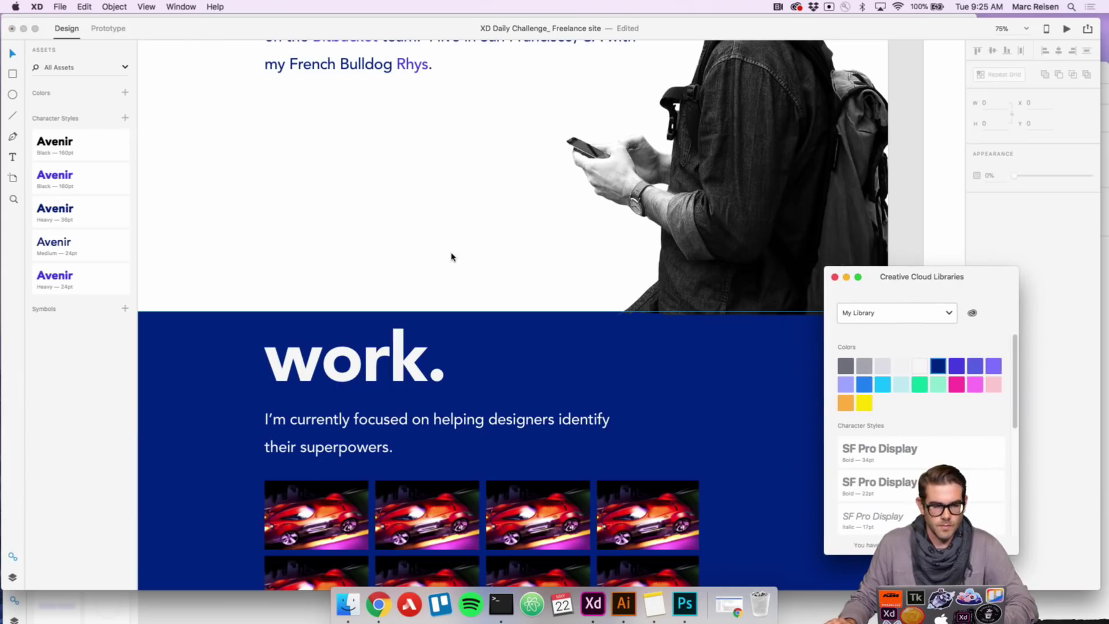
click(289, 250)
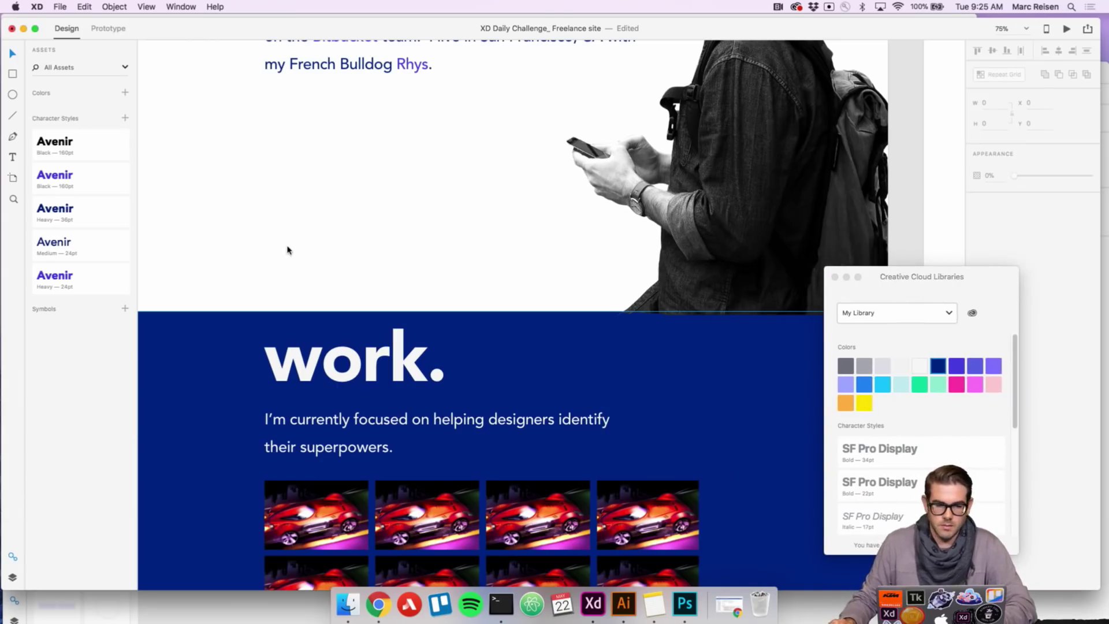
click(13, 157)
click(384, 254)
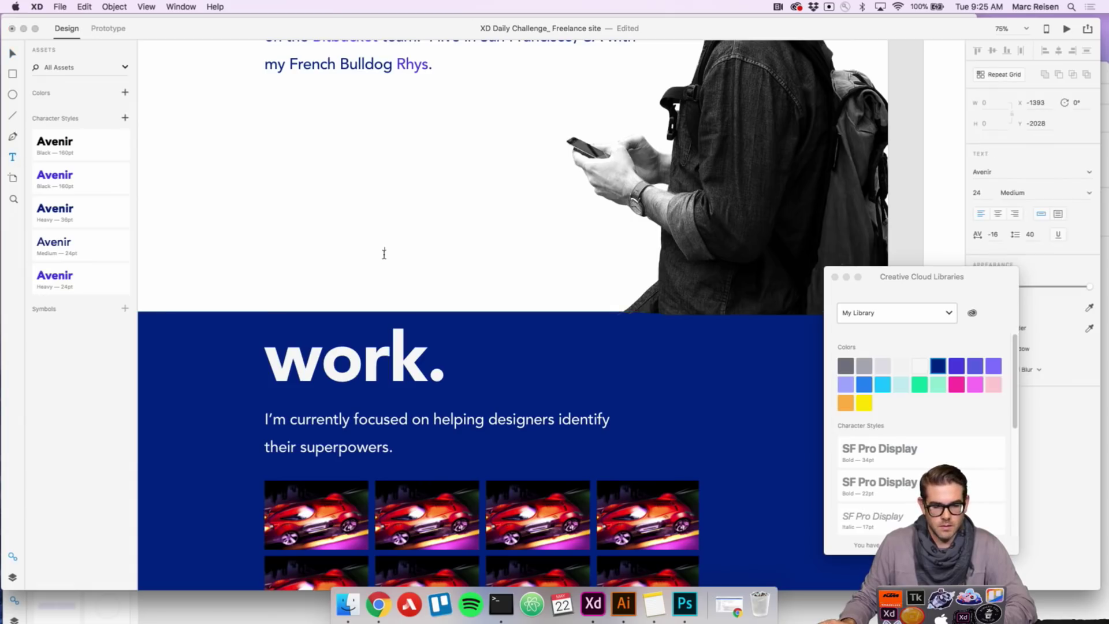
text(Scroll)
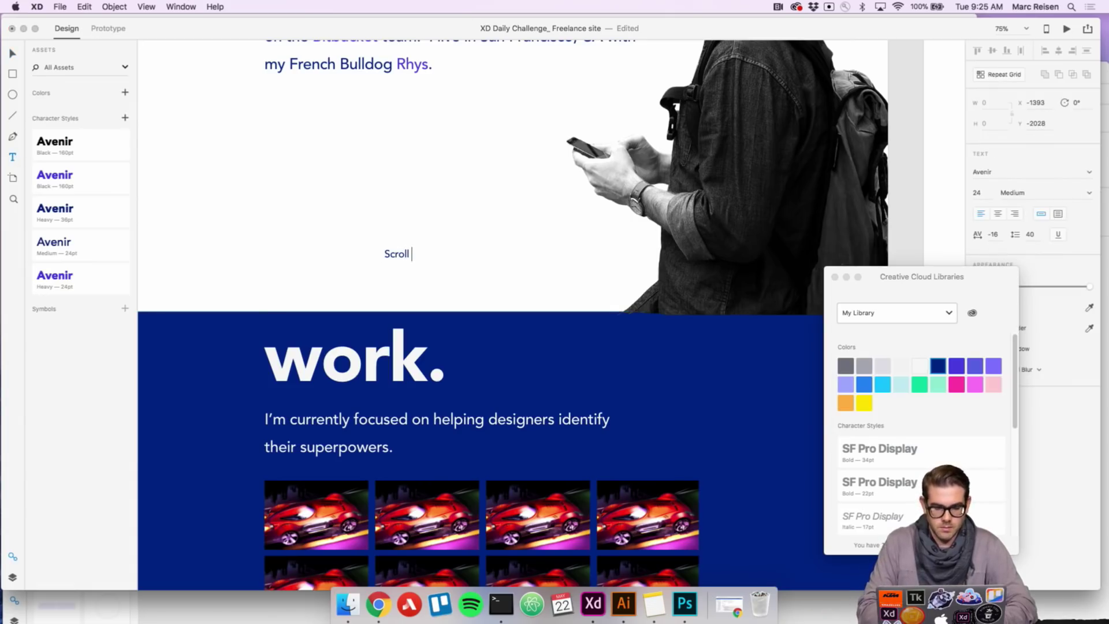
text( down)
key(Escape)
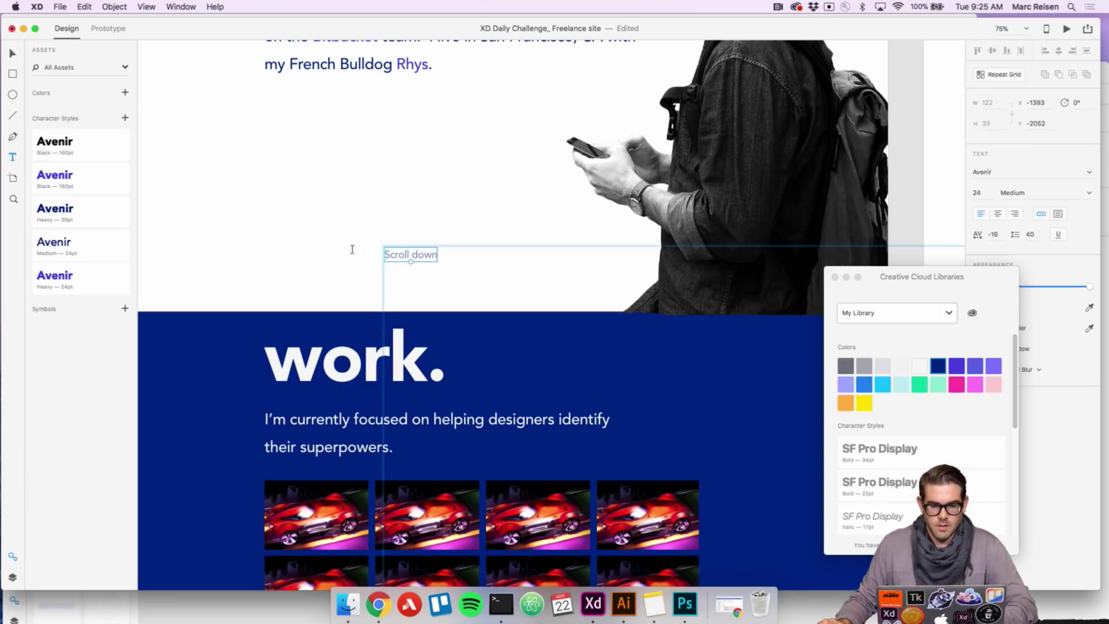
- Move the "Scroll down" text closer to the navy section, at about X 960, Y 1000, and apply the Avenir Medium 24pt character style
key(v)
click(416, 265)
key(super+z)
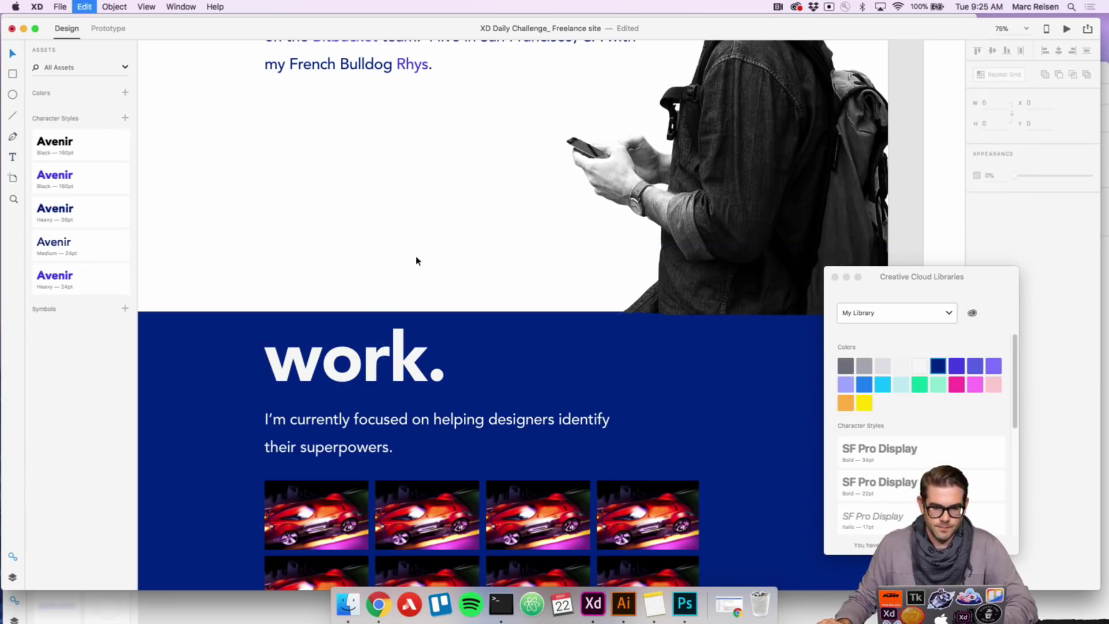
key(super+z)
drag(512, 316, 479, 277)
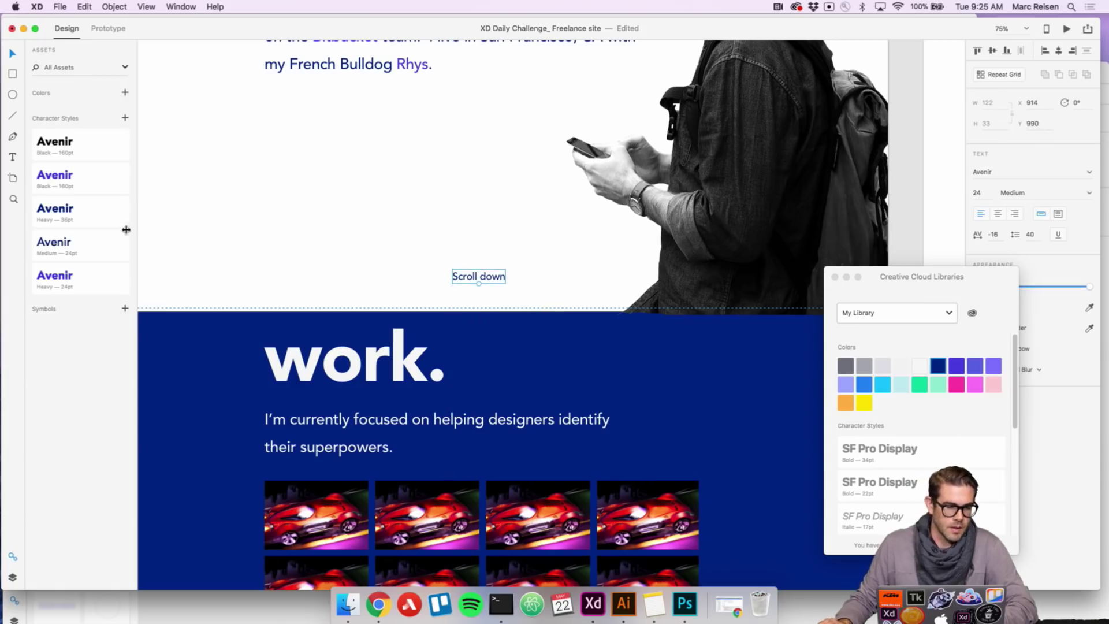
click(82, 250)
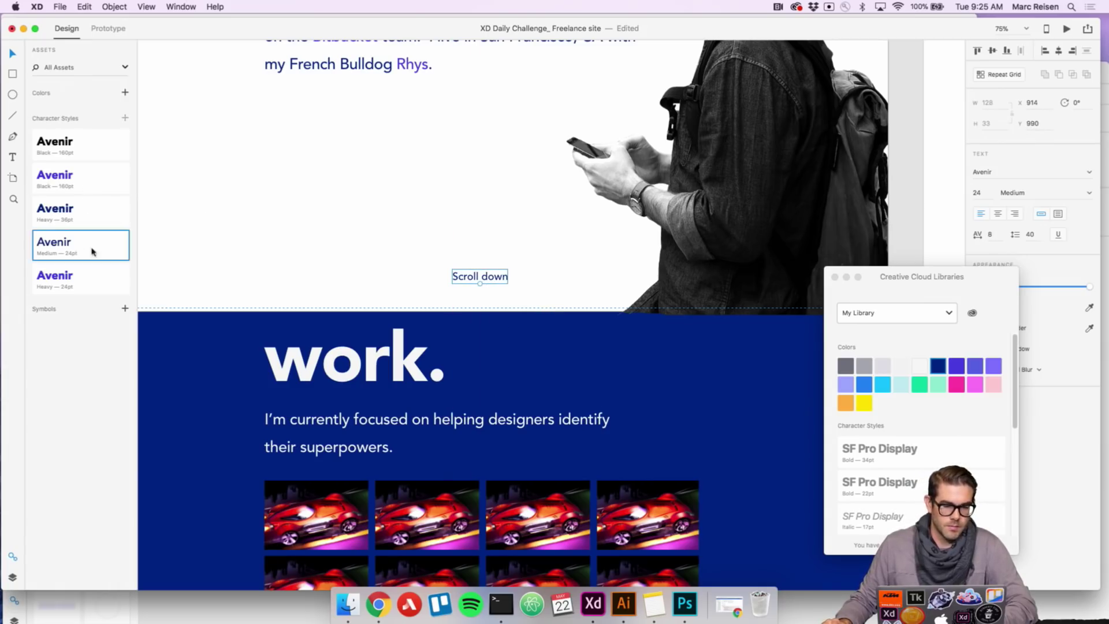
drag(486, 278, 507, 281)
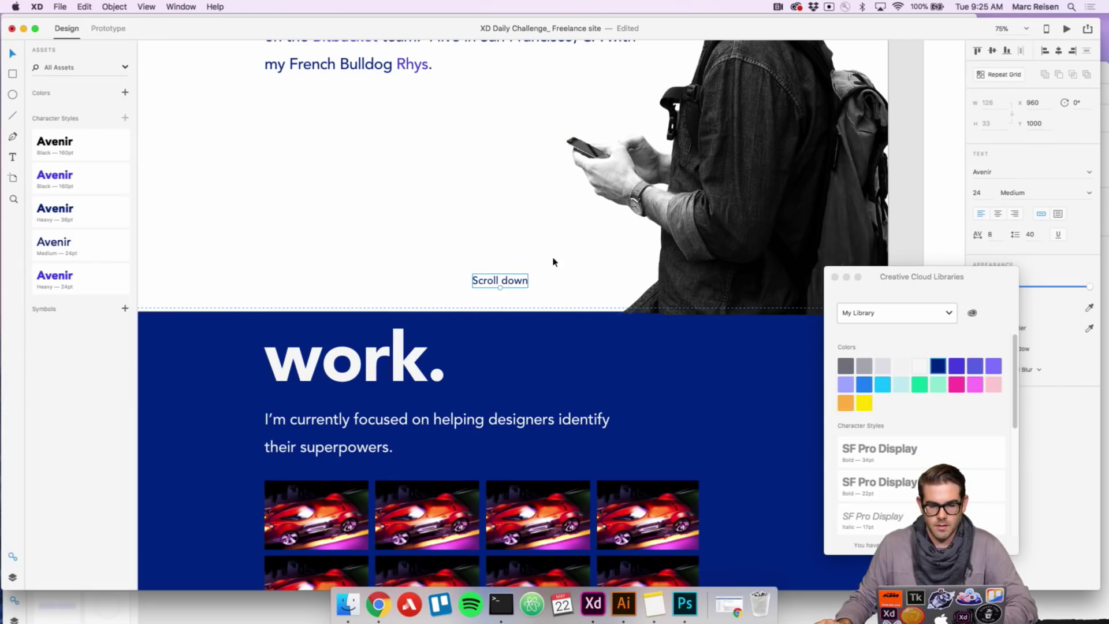
- Center the "Scroll down" text horizontally on the Hello world artboard at X 896, Y 1000
key(z)
alt+click(557, 258)
alt+click(557, 258)
click(528, 280)
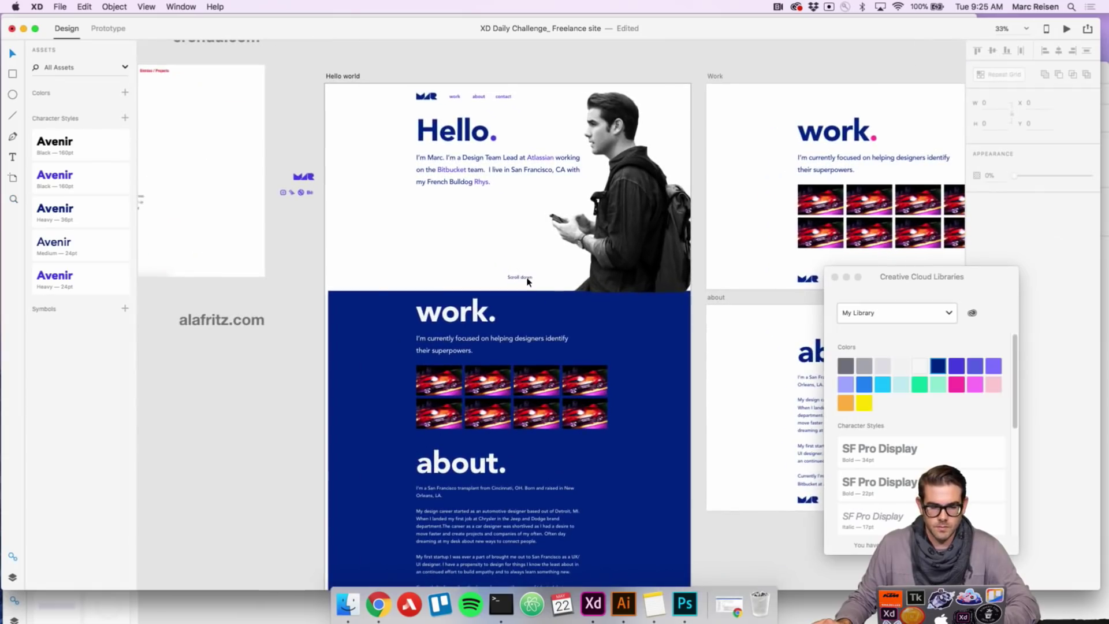
key(v)
click(519, 282)
drag(519, 282, 515, 282)
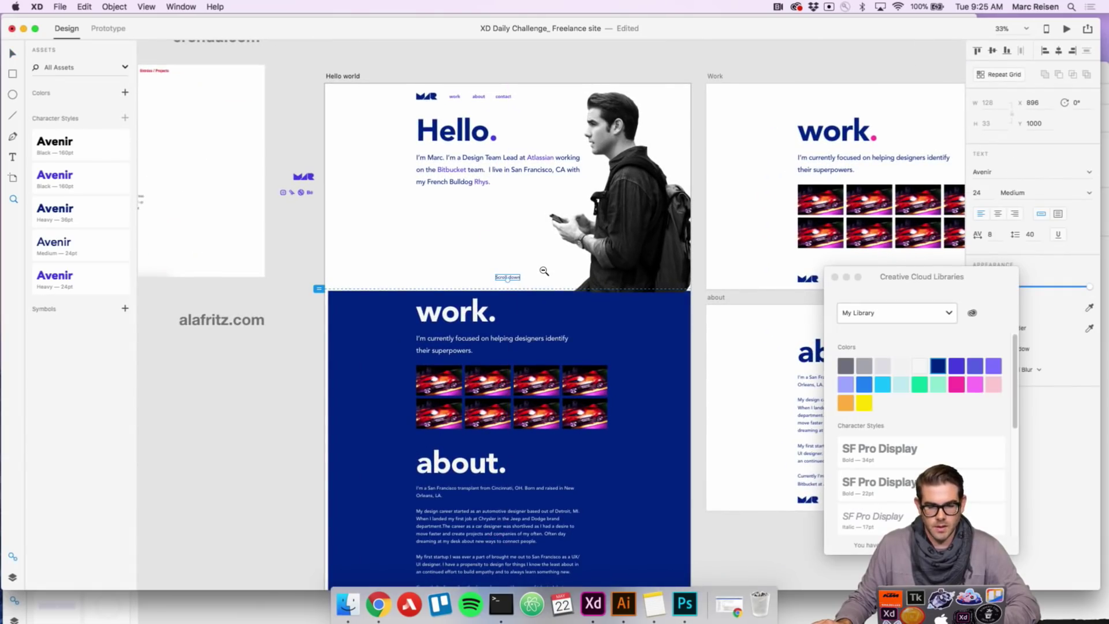
- Nudge the "Scroll down" text slightly upward, away from the navy section's edge
alt+click(544, 271)
click(440, 254)
click(431, 252)
key(v)
drag(431, 252, 430, 244)
- Review the full Hello world page and the iPhone artboard's header, heading and intro paragraph
key(z)
alt+click(470, 241)
alt+click(470, 241)
scroll(503, 242, down, 2)
scroll(494, 202, down, 1)
scroll(494, 202, right, 1)
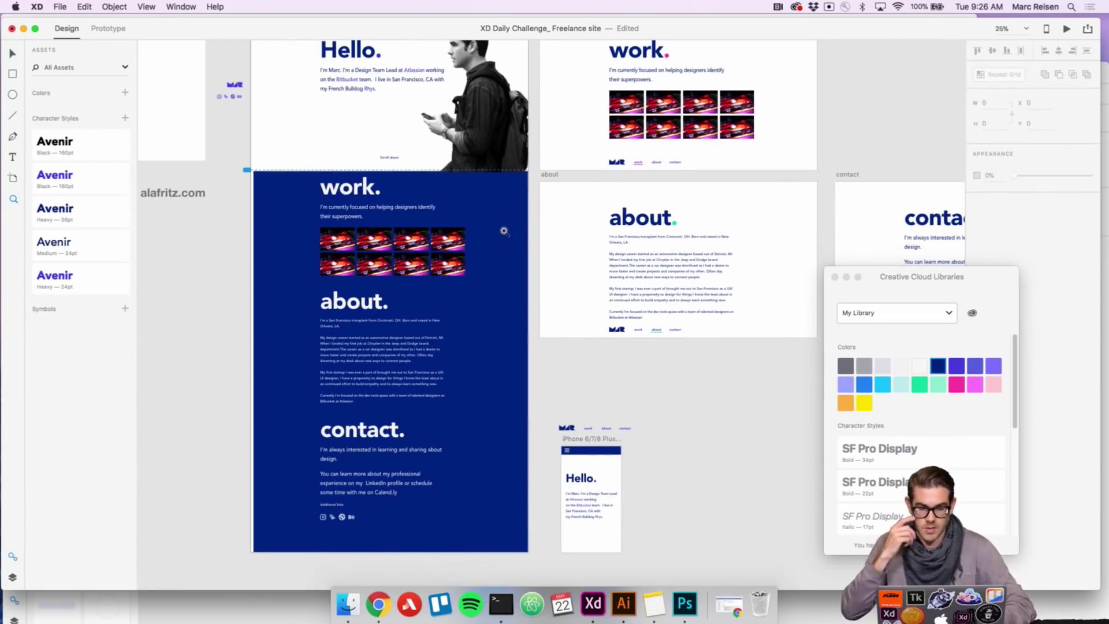
drag(549, 338, 524, 307)
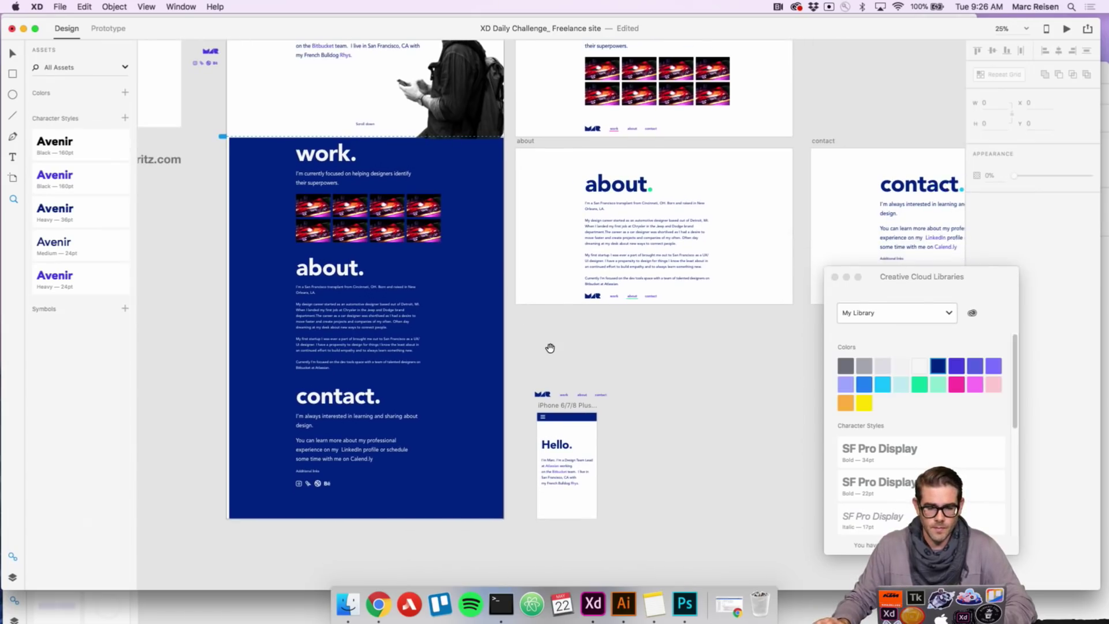
scroll(550, 347, down, 3)
click(550, 384)
scroll(550, 384, up, 6)
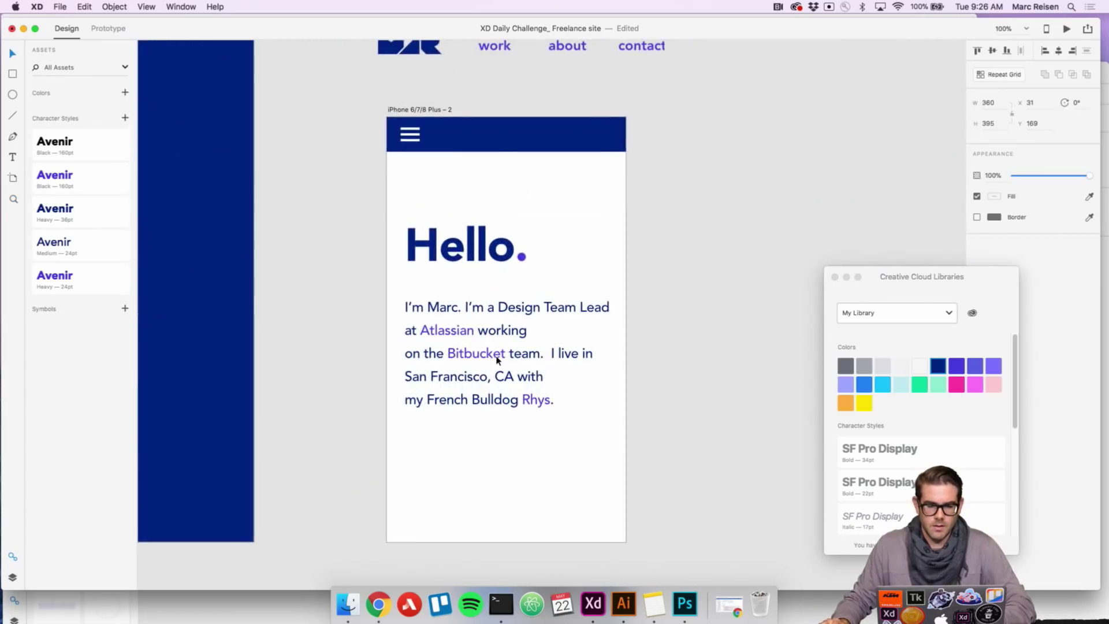
click(659, 292)
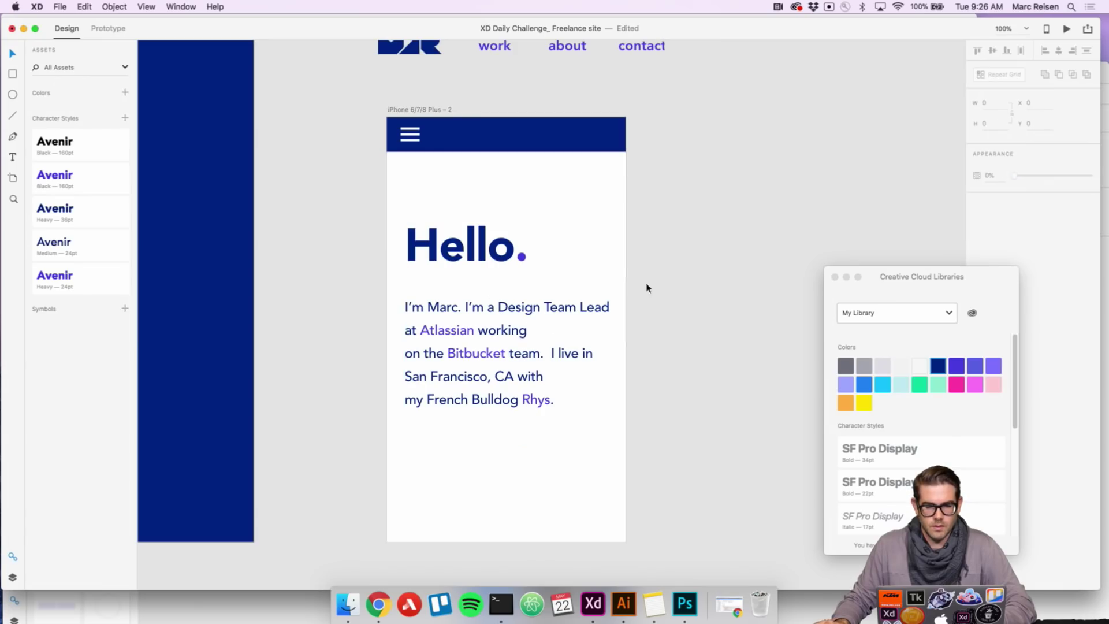
- Extend the iPhone artboard downward to more than three times its original height
scroll(563, 245, down, 6)
scroll(572, 327, up, 4)
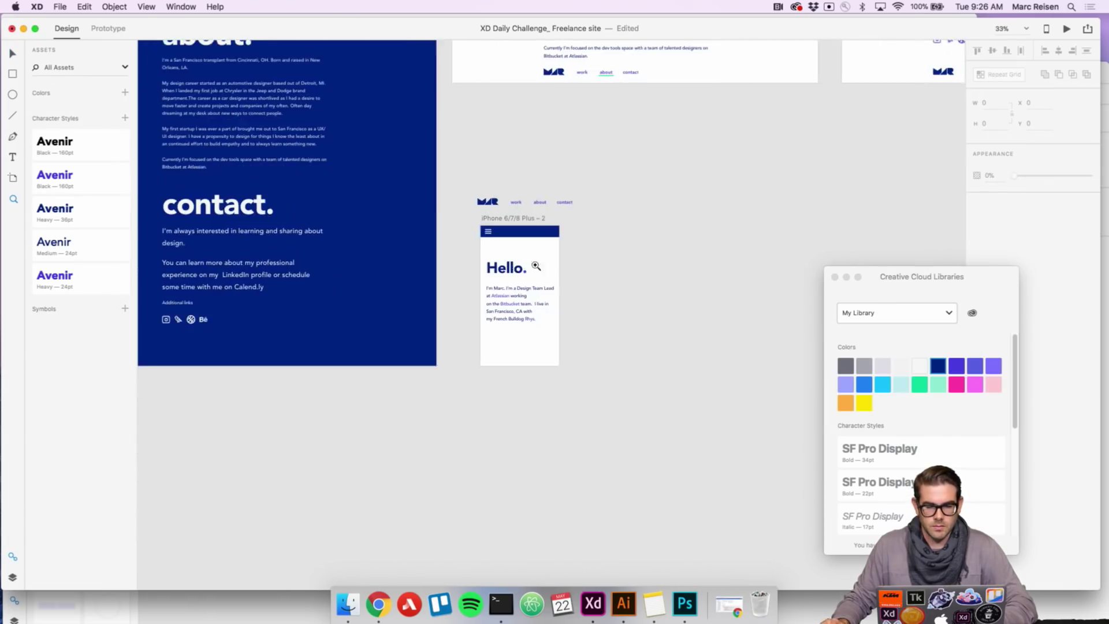
click(435, 118)
scroll(500, 257, down, 4)
drag(475, 237, 468, 483)
scroll(520, 347, up, 2)
scroll(468, 262, up, 5)
scroll(446, 279, down, 6)
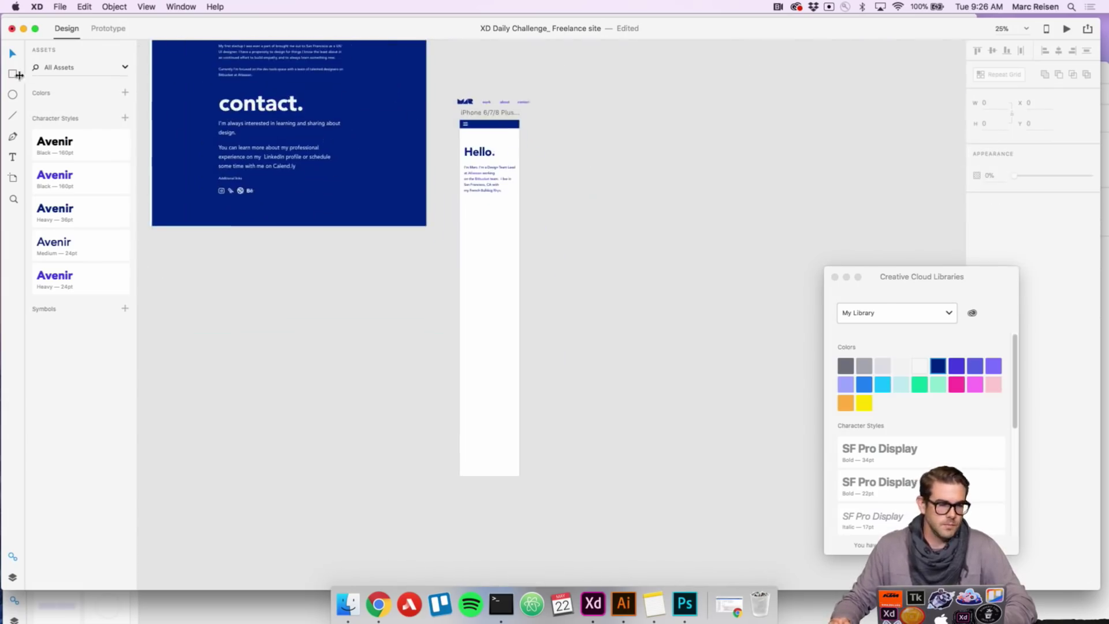
- Duplicate the navy header bar and extend the copy to fill the iPhone artboard from below the intro text to its lower end
click(504, 124)
key(super+c)
key(super+v)
drag(507, 126, 489, 474)
- Adjust the upper edge of the navy section beneath the intro paragraph on the iPhone artboard
key(z)
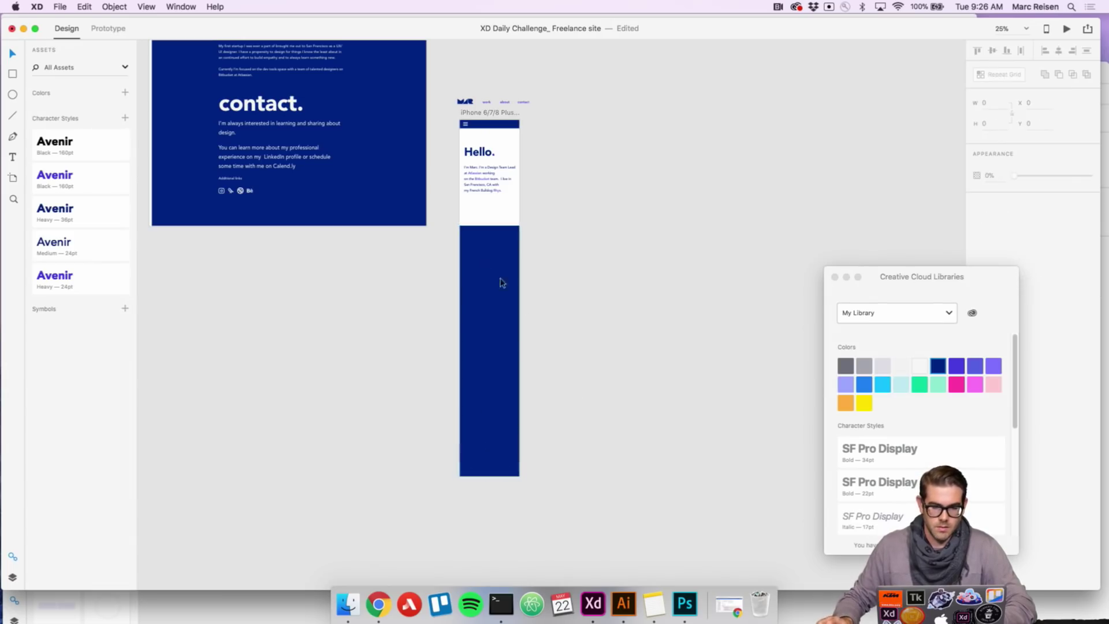
scroll(521, 277, up, 10)
alt+click(520, 248)
alt+click(520, 249)
alt+click(520, 248)
alt+click(520, 248)
alt+click(520, 248)
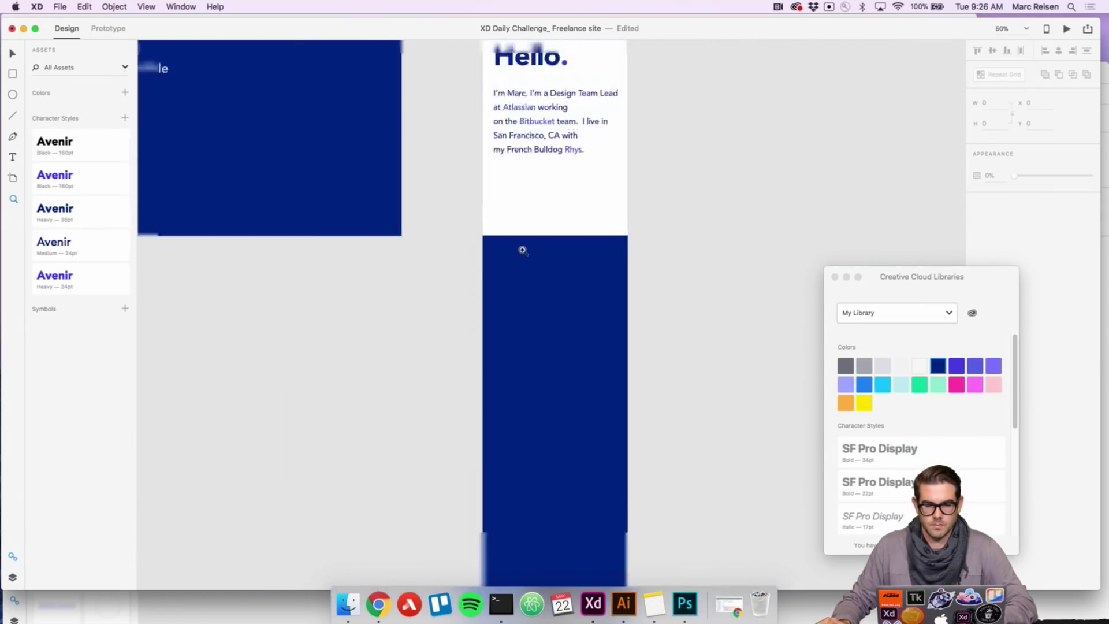
key(v)
click(490, 261)
drag(487, 253, 488, 234)
click(579, 231)
key(z)
- Copy the "Scroll down" text from the Hello world artboard to the iPhone artboard
alt+click(519, 227)
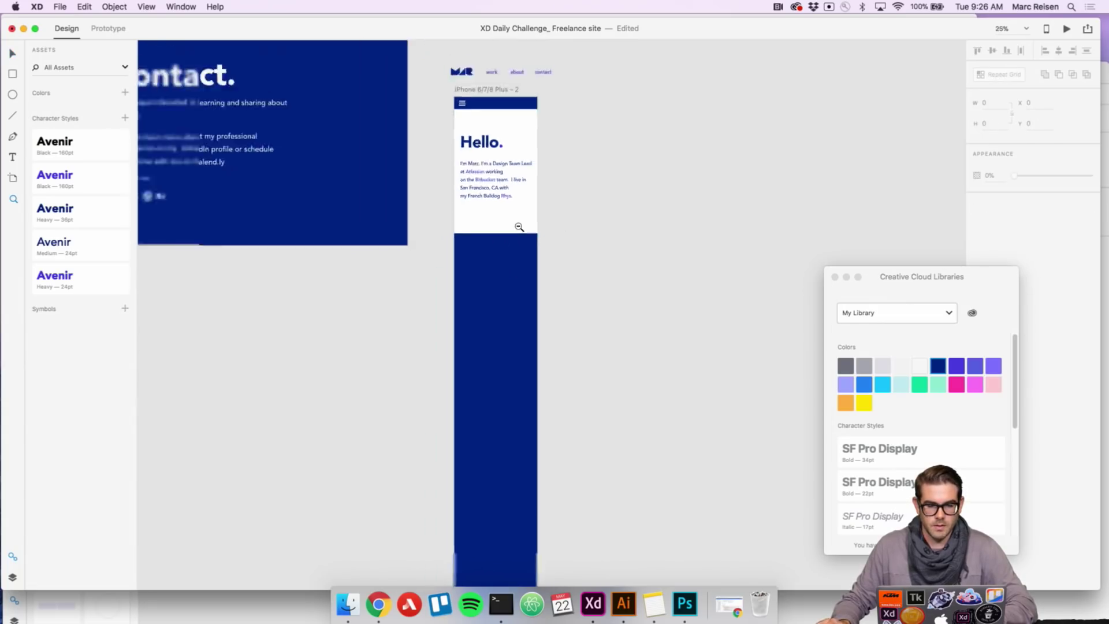
alt+click(520, 228)
scroll(485, 267, up, 4)
key(v)
click(404, 154)
click(534, 378)
click(530, 376)
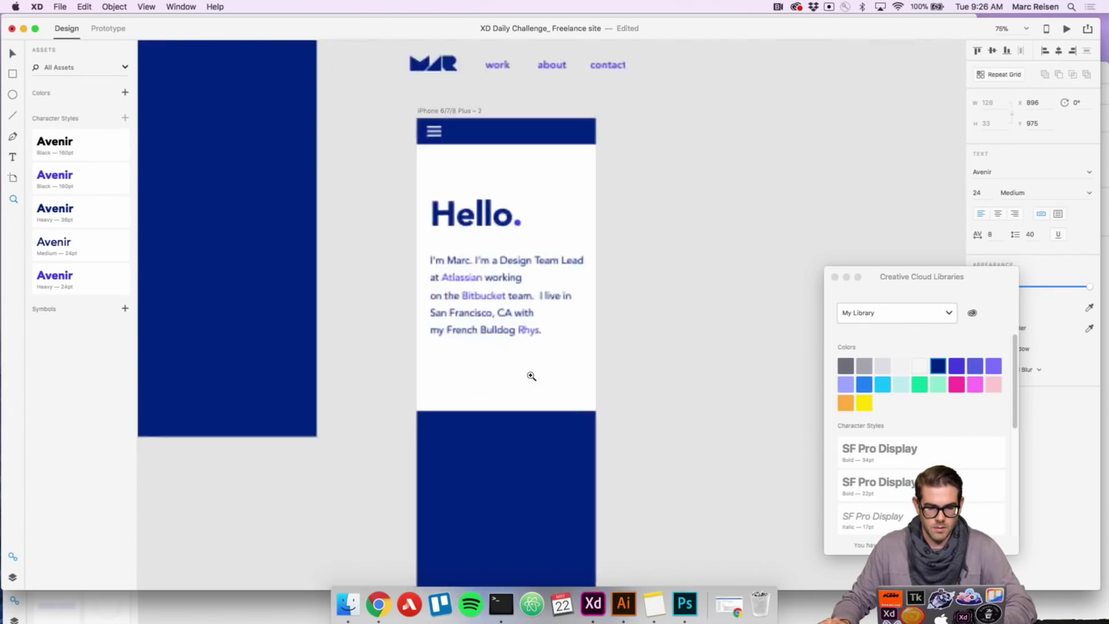
click(530, 377)
click(526, 389)
- Place the copied "Scroll down" text just above the iPhone artboard's navy section and center it horizontally
key(v)
drag(579, 322, 502, 452)
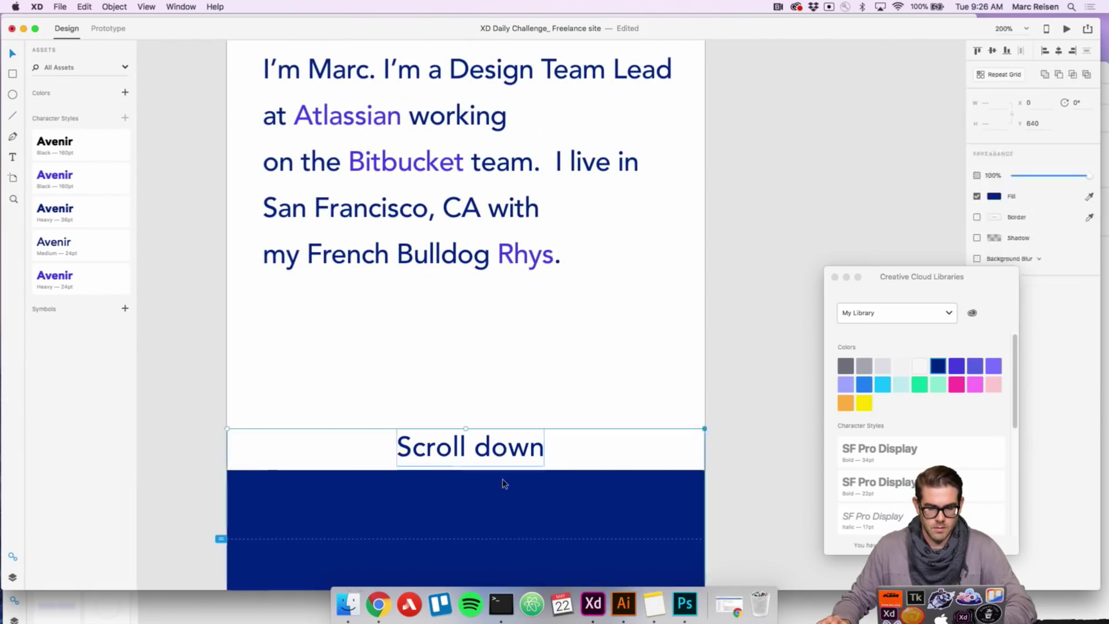
click(1060, 52)
click(778, 242)
- Set the iPhone "Scroll down" text to font size 16 and recenter it above the navy section
click(524, 452)
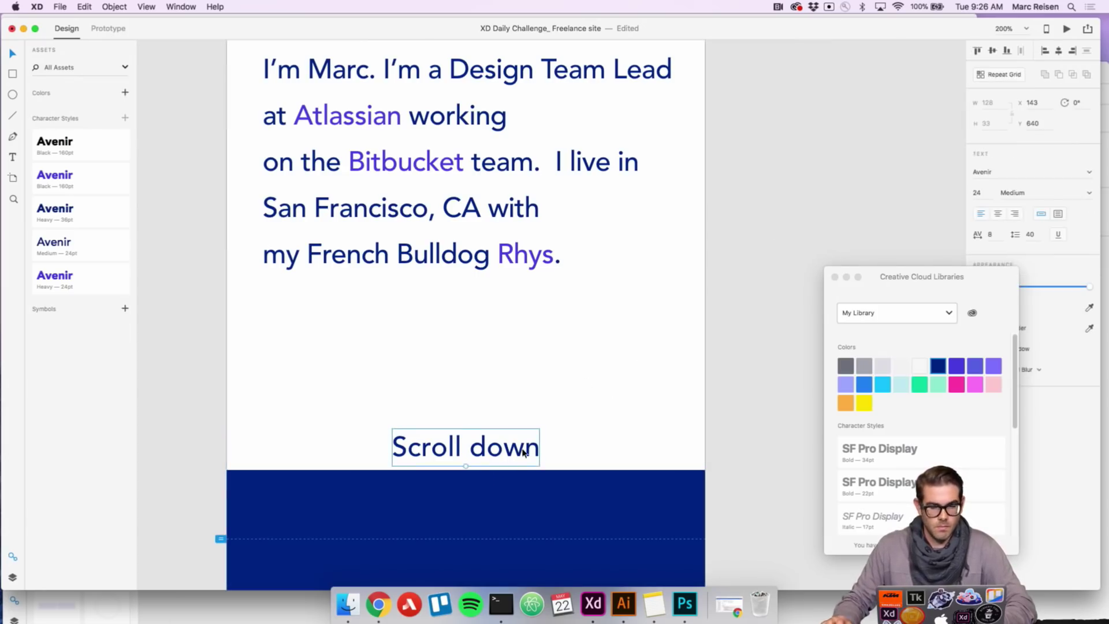
click(104, 256)
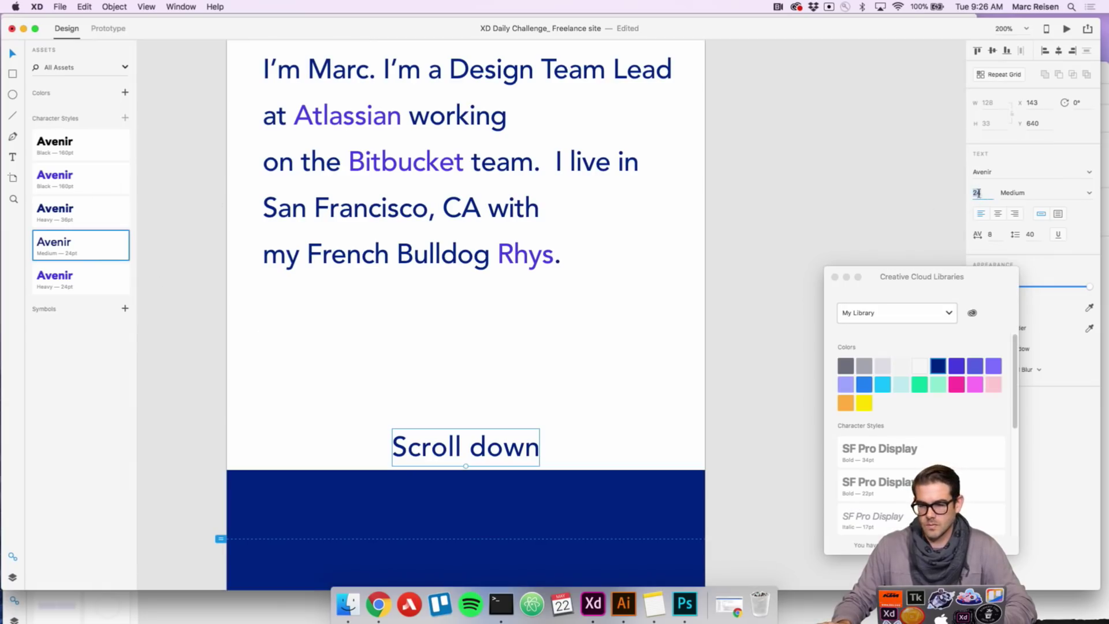
text(16)
key(Return)
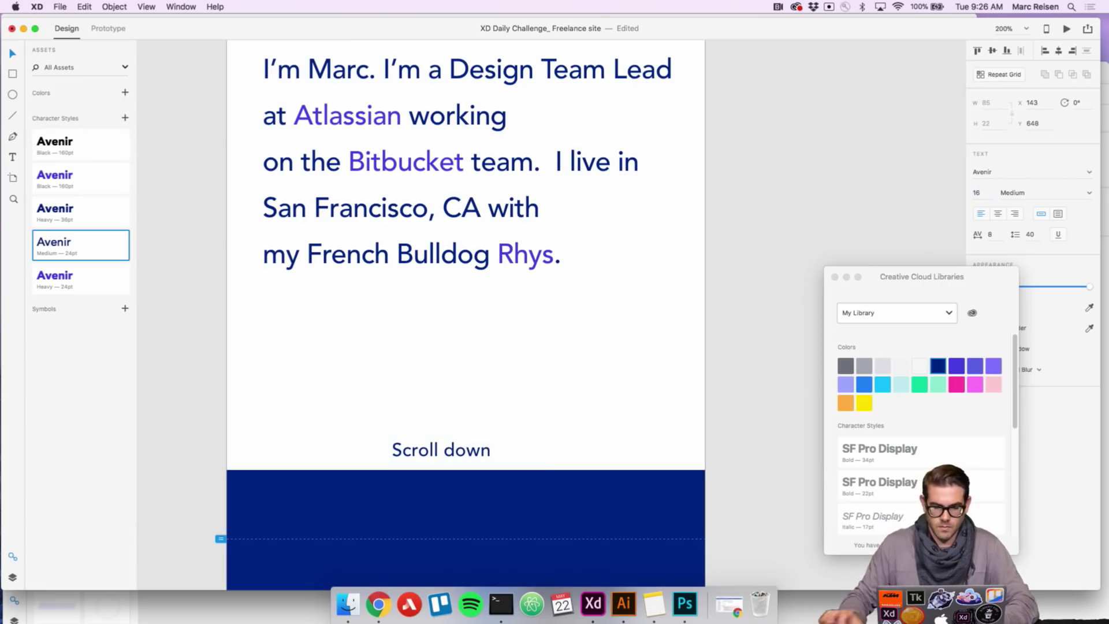
click(795, 253)
drag(468, 455, 487, 443)
click(703, 381)
scroll(703, 381, down, 5)
drag(675, 370, 624, 378)
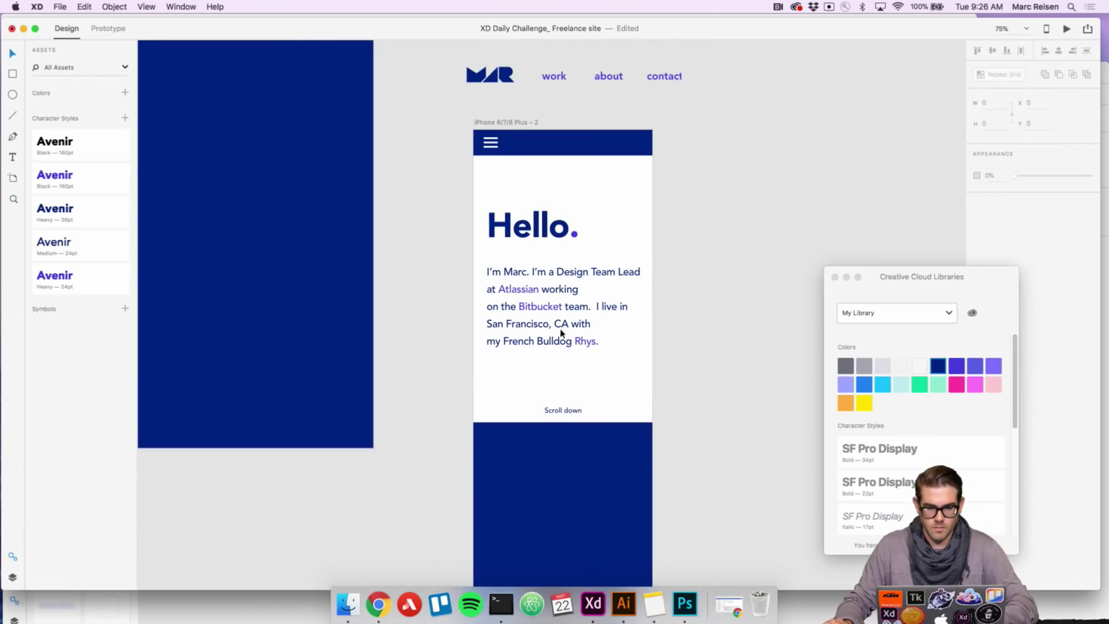
- Try font size 16 on the iPhone intro paragraph, then restore it to 24
click(570, 335)
double_click(540, 323)
double_click(539, 323)
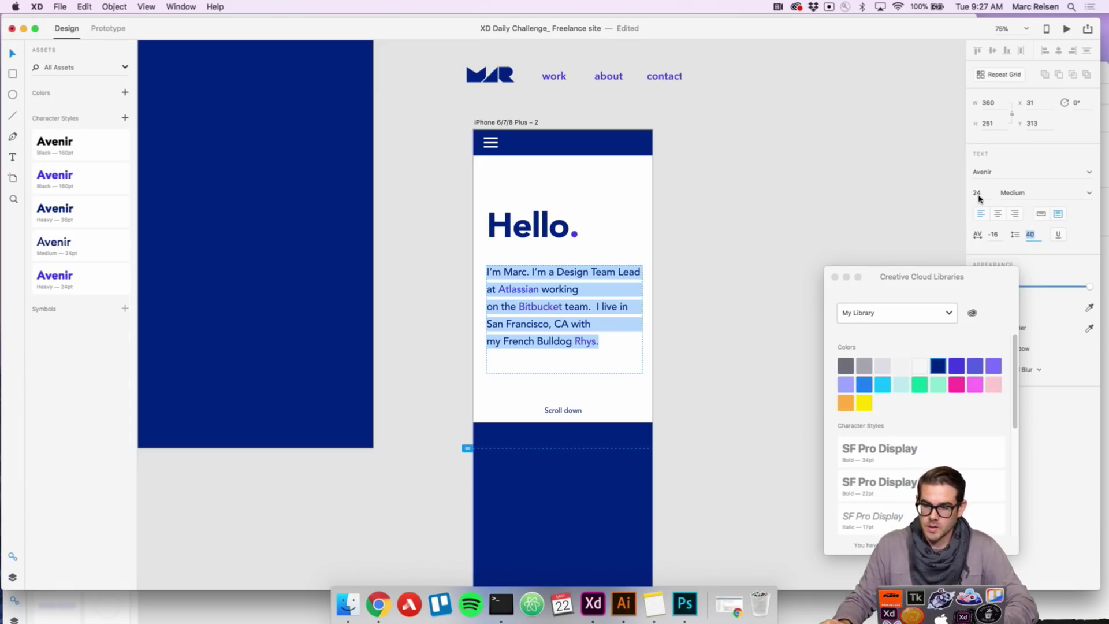
text(16)
key(Return)
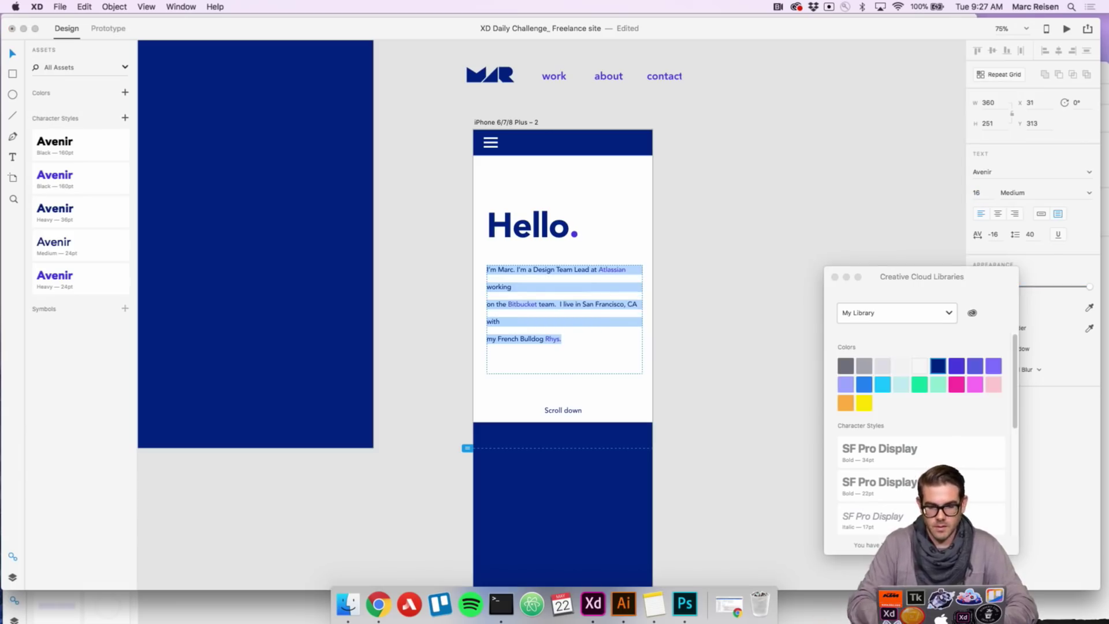
click(996, 198)
text(24)
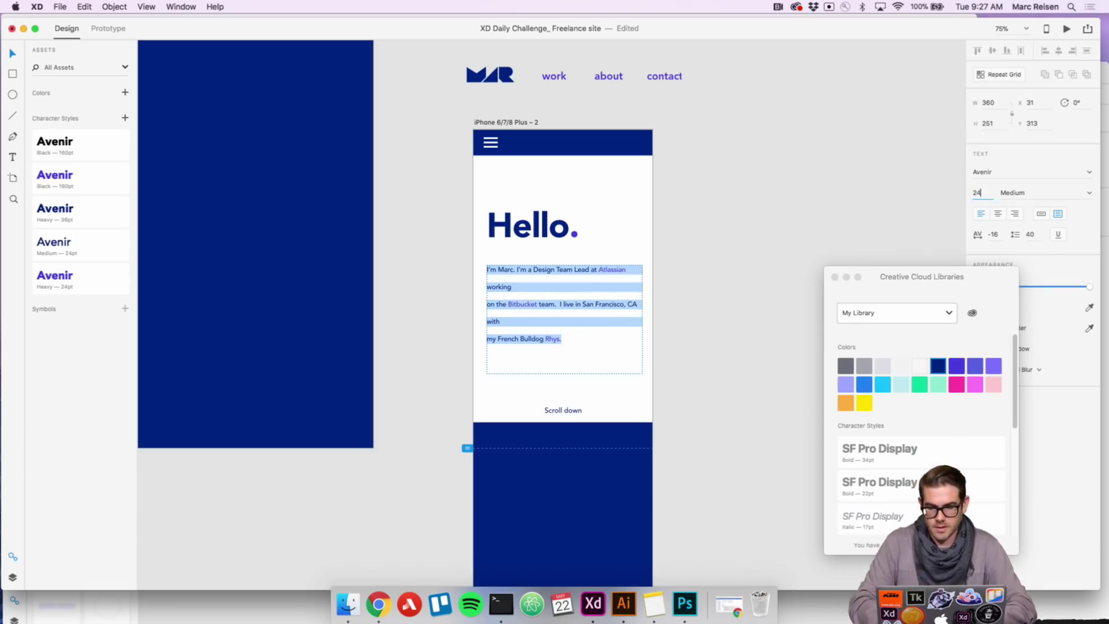
key(Return)
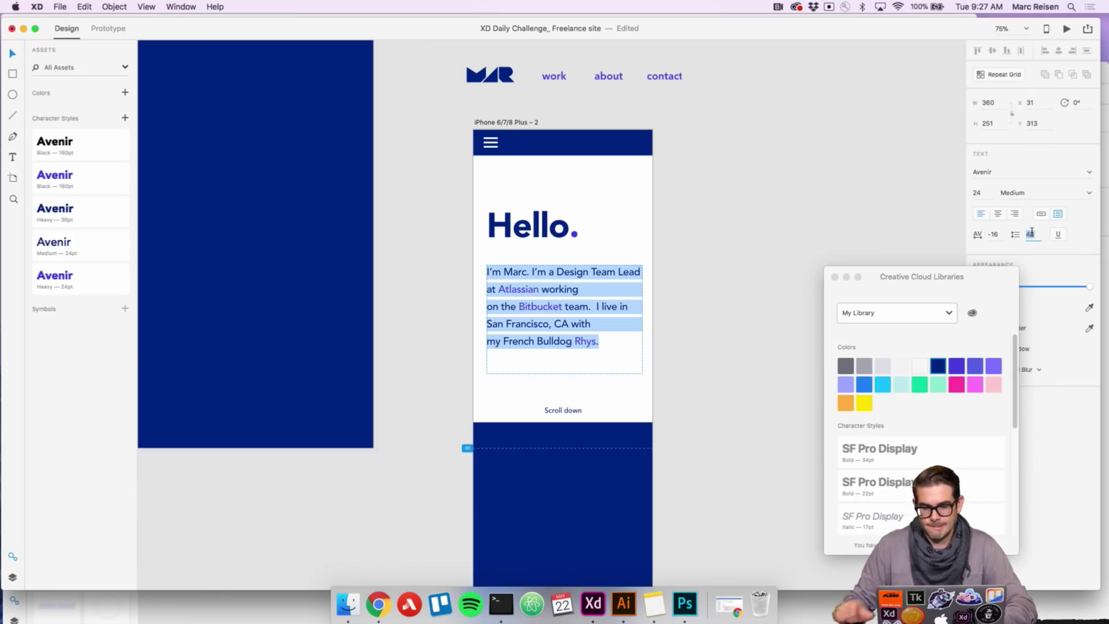
- Increase the iPhone intro paragraph's line spacing to 48
key(Up)
key(Up)
key(Up)
key(Up)
key(Up)
key(Up)
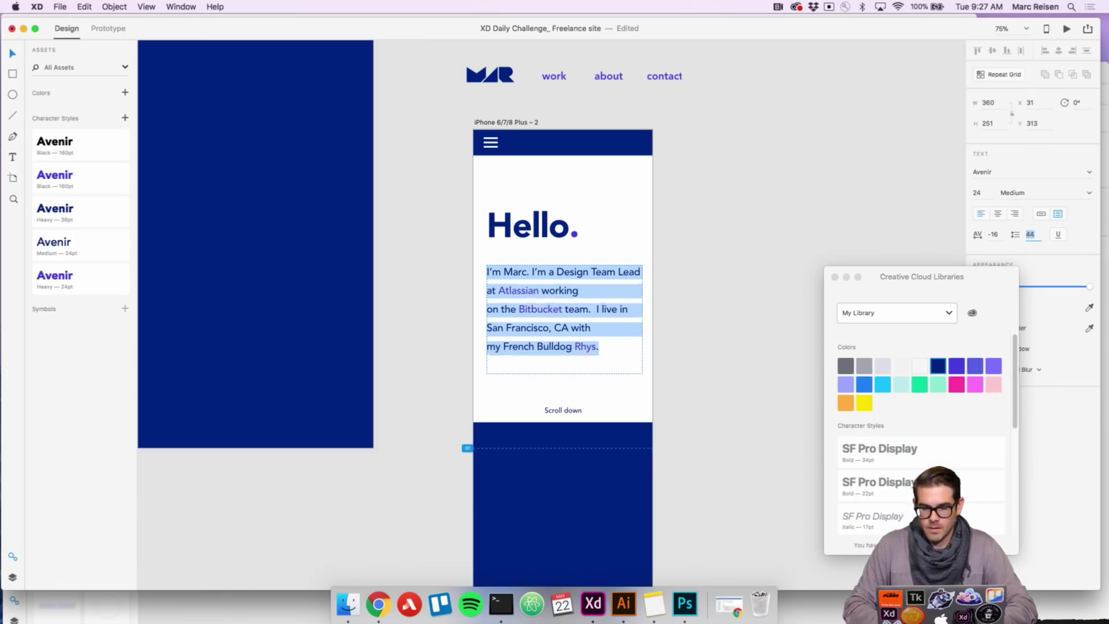
key(Up)
key(Up)
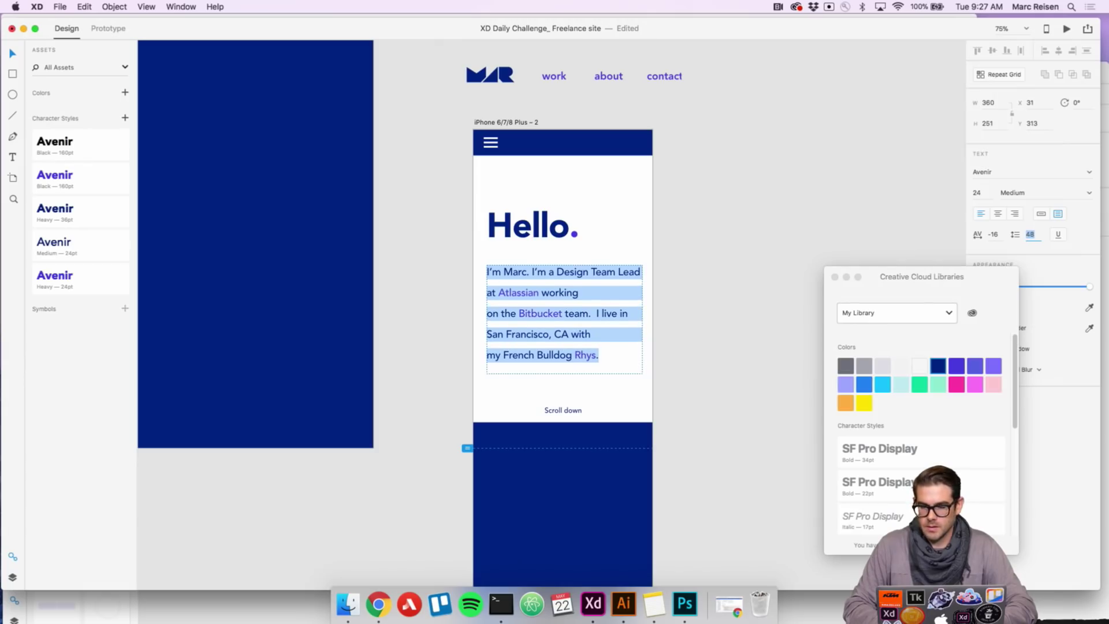
key(Escape)
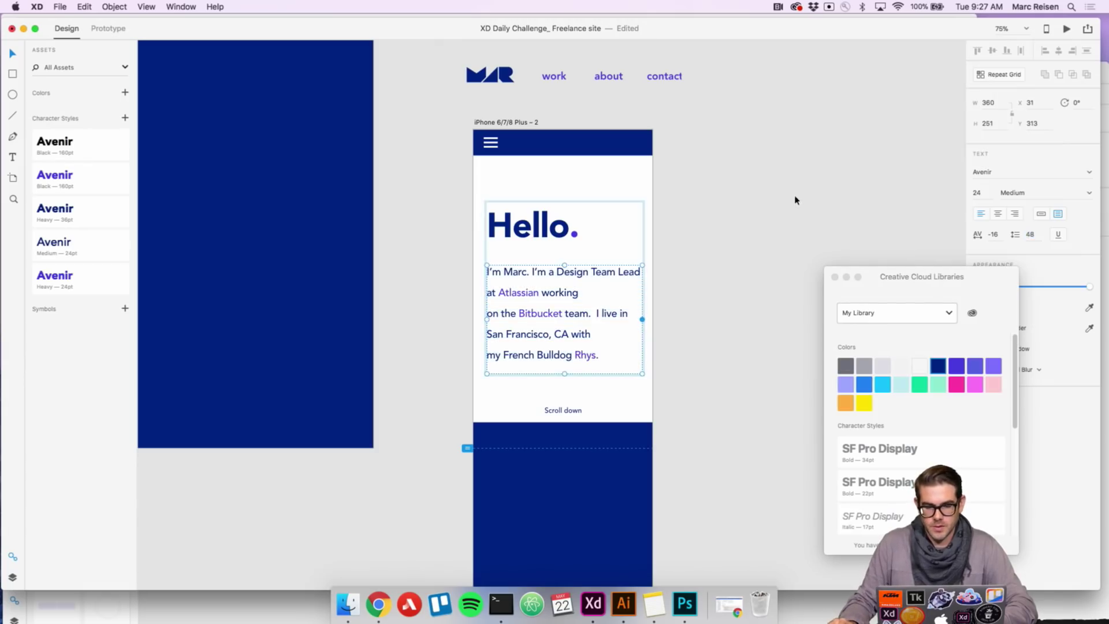
click(739, 263)
- Try line spacing 50 on the iPhone intro paragraph, then bring it back to 40
click(618, 273)
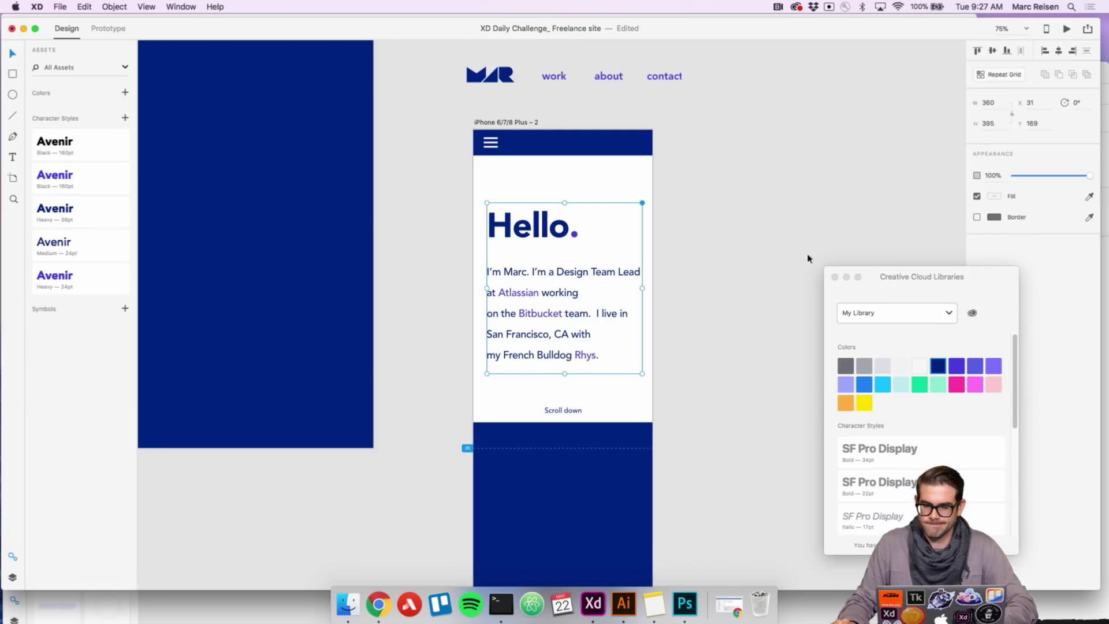
double_click(596, 275)
key(Return)
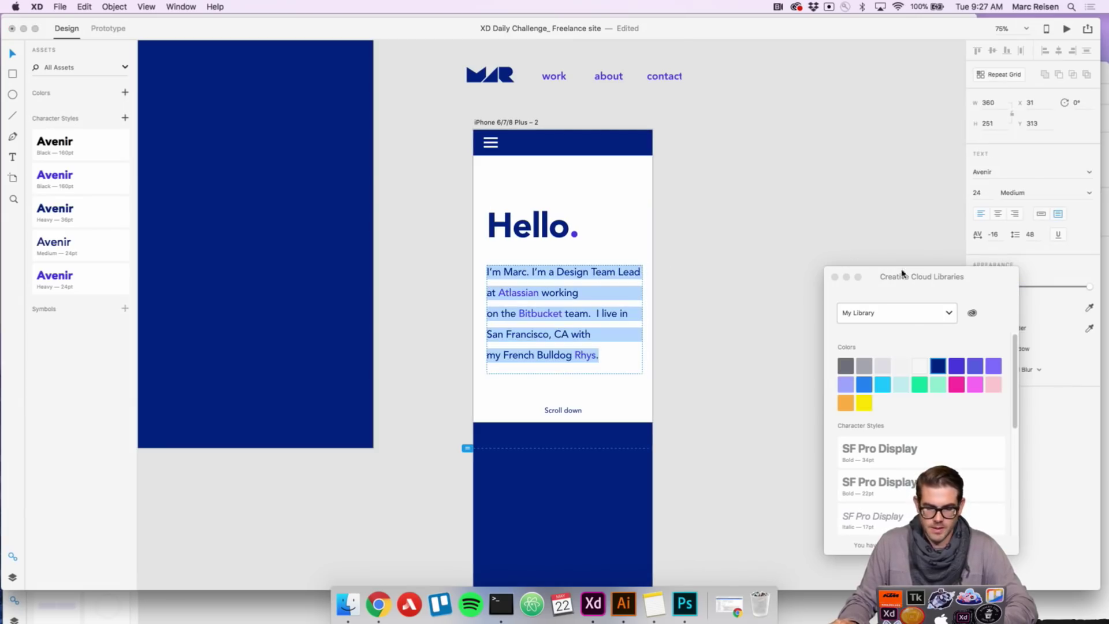
key(Down)
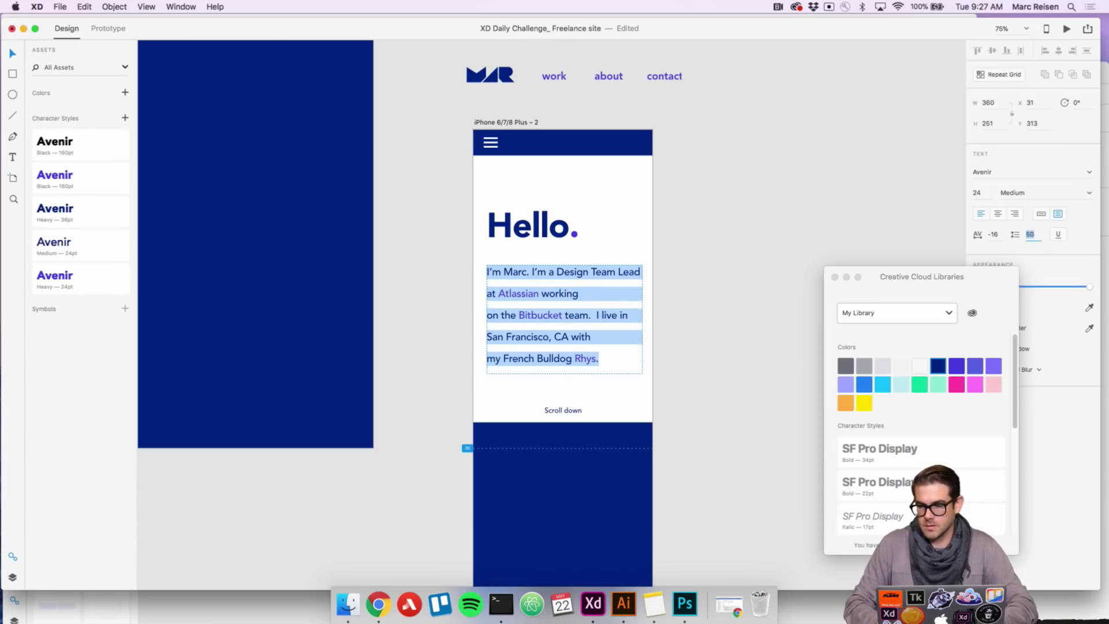
key(Down)
key(Down)
key(Down)
key(Down)
key(Down)
key(Down)
key(Down)
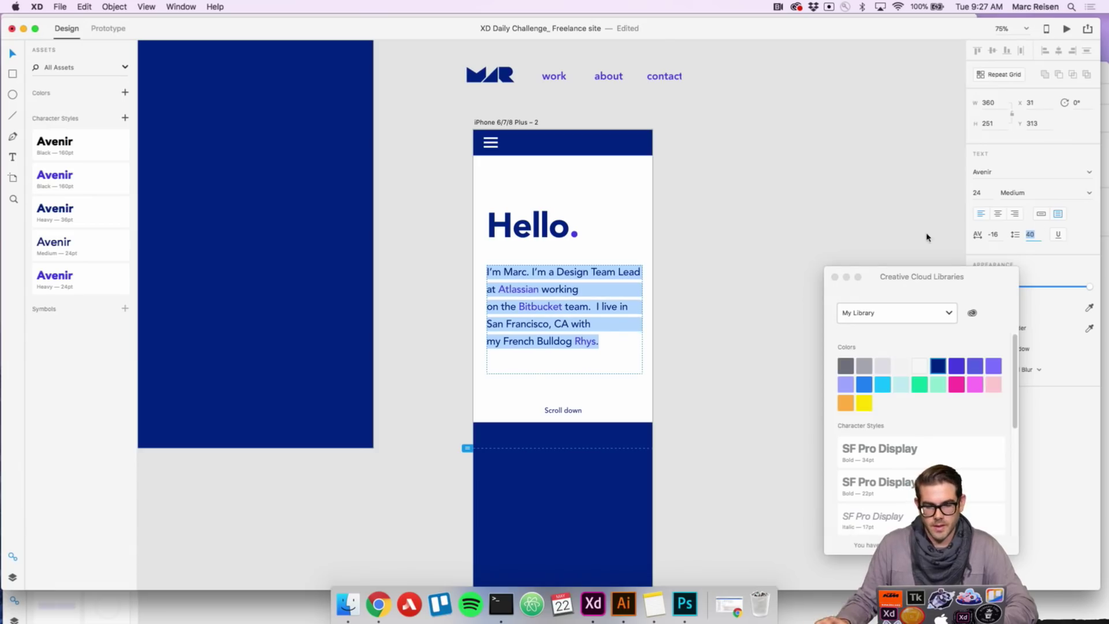
- Move the "Hello." heading and intro paragraph slightly down together on the iPhone artboard
key(Escape)
shift+click(530, 227)
drag(544, 231, 545, 236)
drag(608, 272, 605, 281)
click(705, 270)
- Delete the leftover logo and work, about and contact links above the iPhone artboard
scroll(705, 267, down, 5)
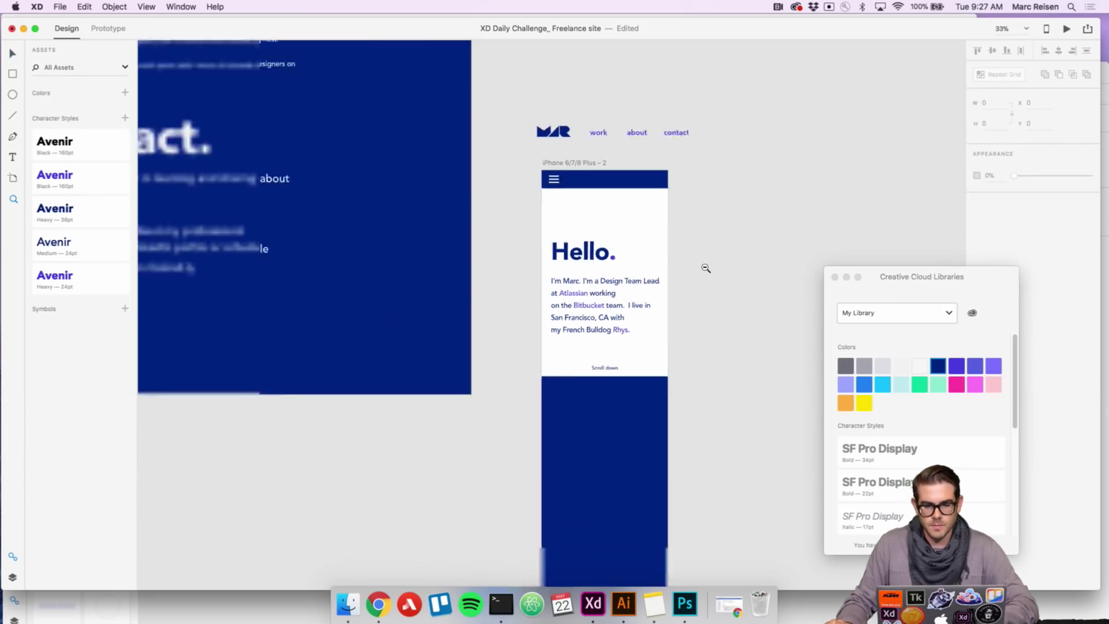
scroll(655, 303, up, 3)
scroll(668, 300, down, 2)
scroll(664, 312, down, 2)
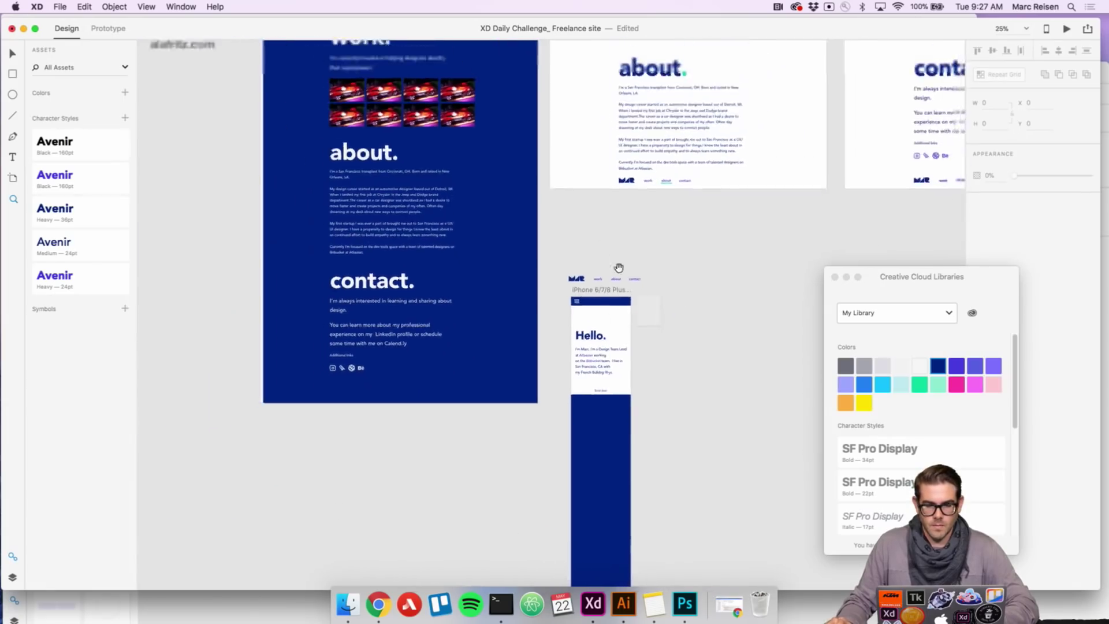
scroll(639, 299, up, 6)
scroll(630, 299, down, 6)
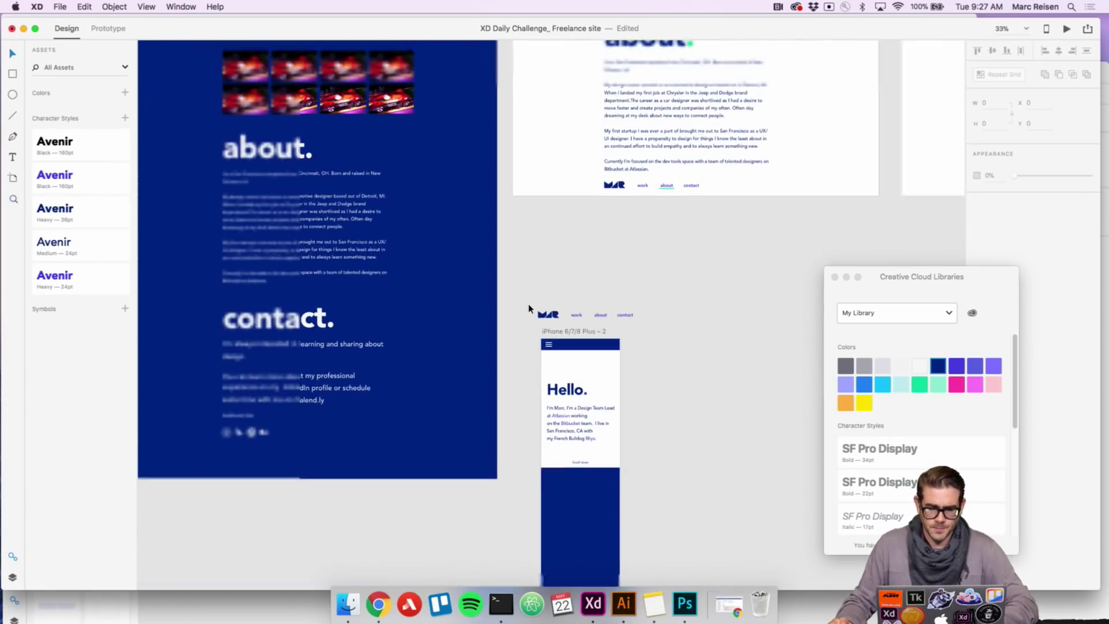
drag(546, 300, 647, 321)
scroll(611, 333, up, 3)
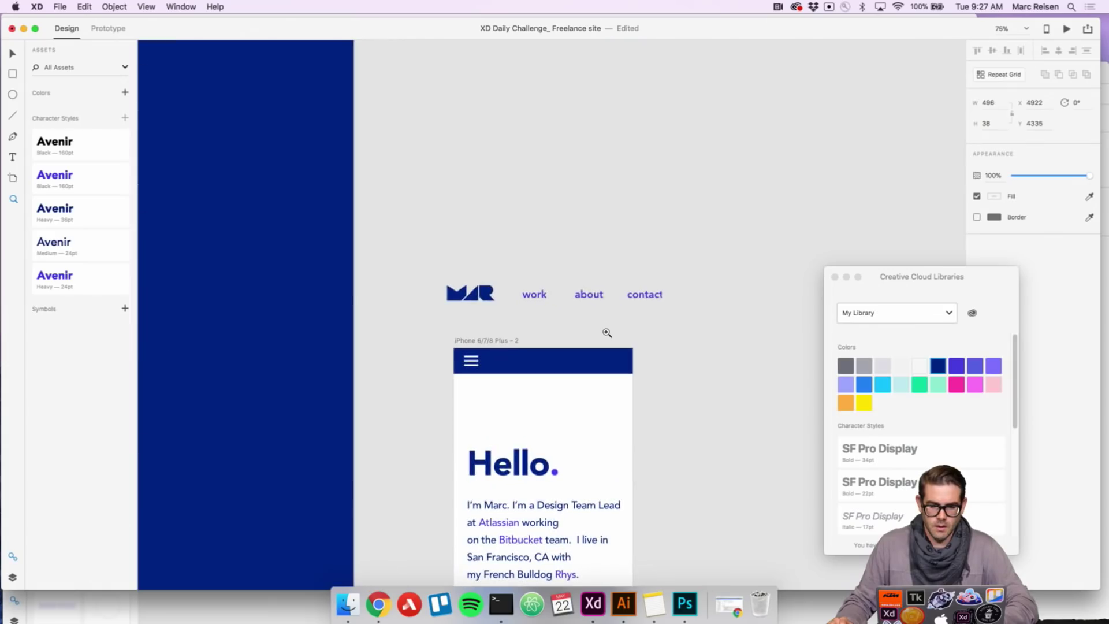
scroll(515, 317, down, 5)
key(Escape)
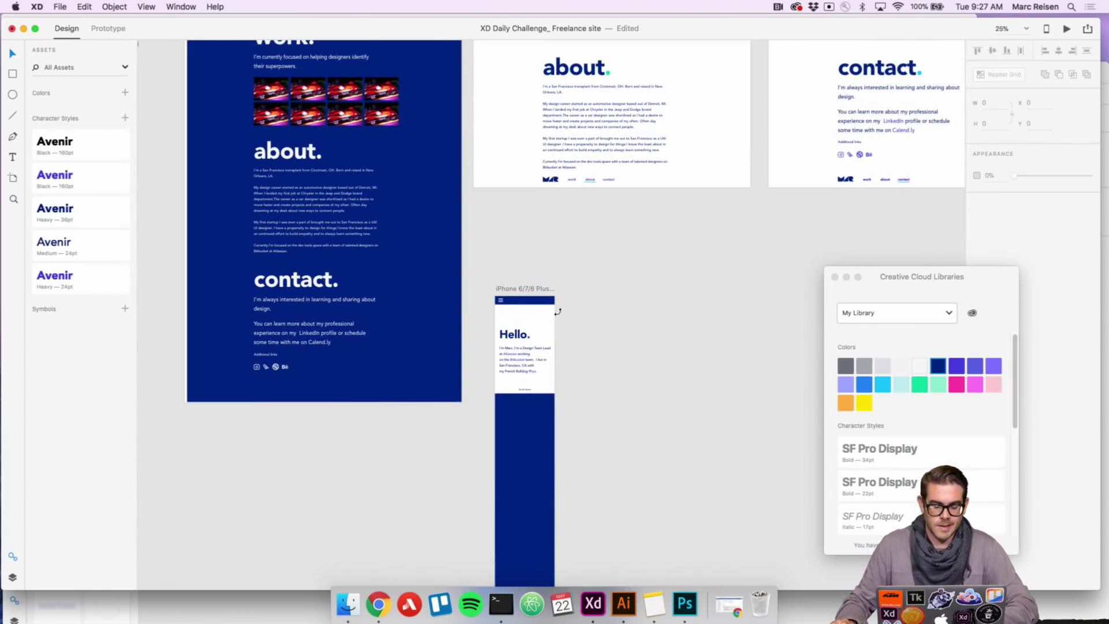
- Copy the work heading, description and image grid from the Hello world page and place them beside the iPhone artboard
scroll(566, 281, down, 3)
scroll(577, 253, up, 2)
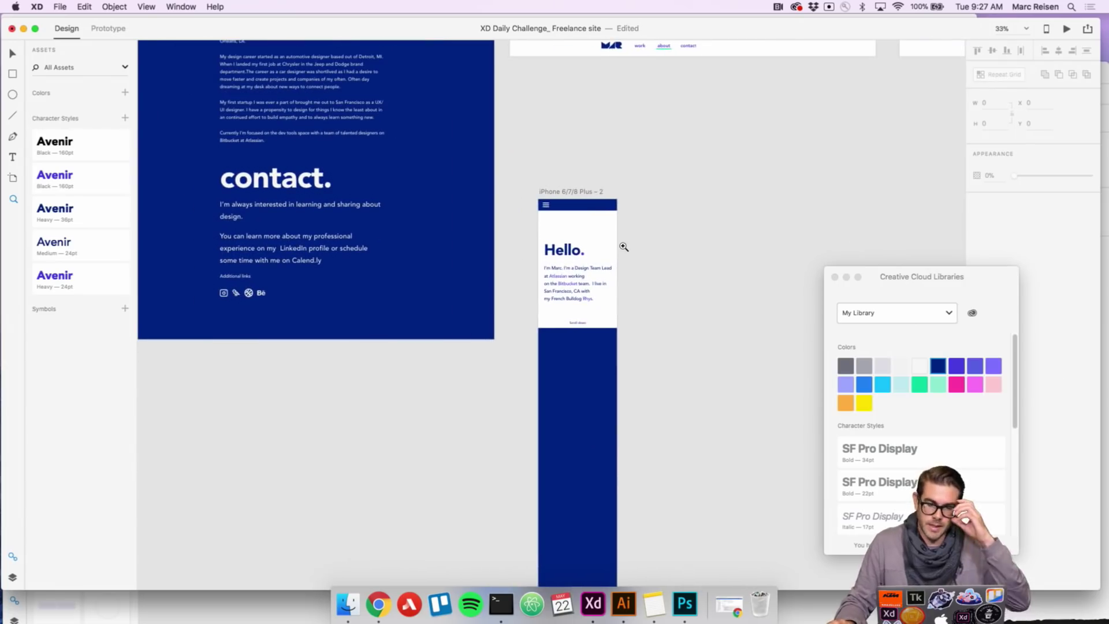
scroll(556, 286, down, 4)
scroll(539, 260, up, 2)
scroll(404, 139, up, 3)
click(408, 144)
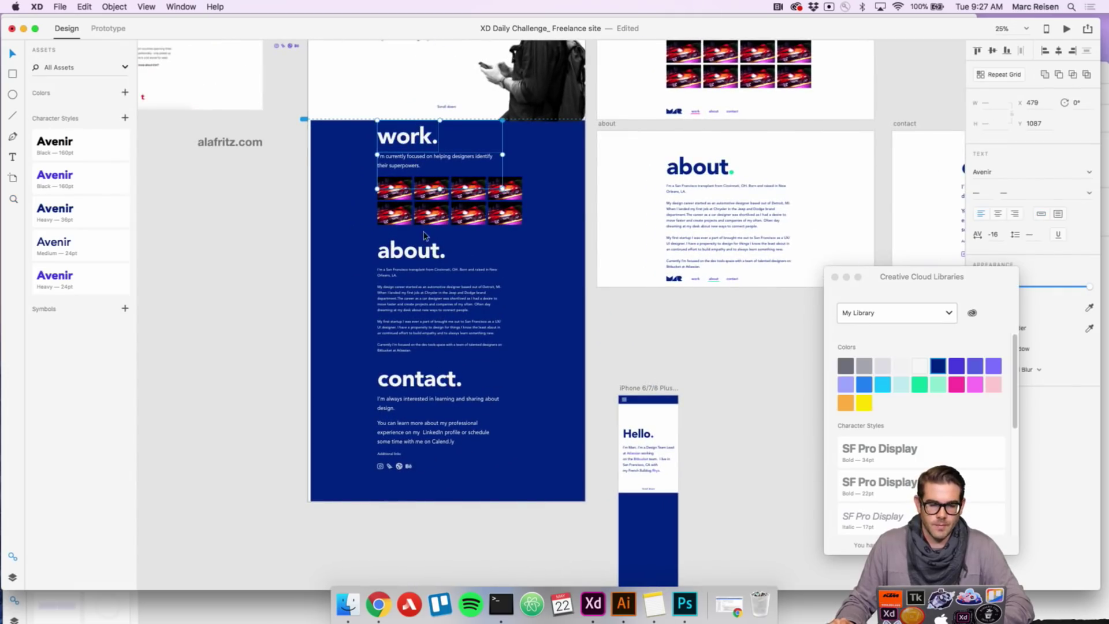
scroll(537, 309, down, 5)
scroll(538, 309, right, 5)
key(super+v)
drag(289, 175, 571, 320)
click(646, 245)
- Set the copied "work." heading to font size 80, matching the iPhone "Hello." heading
scroll(515, 268, up, 5)
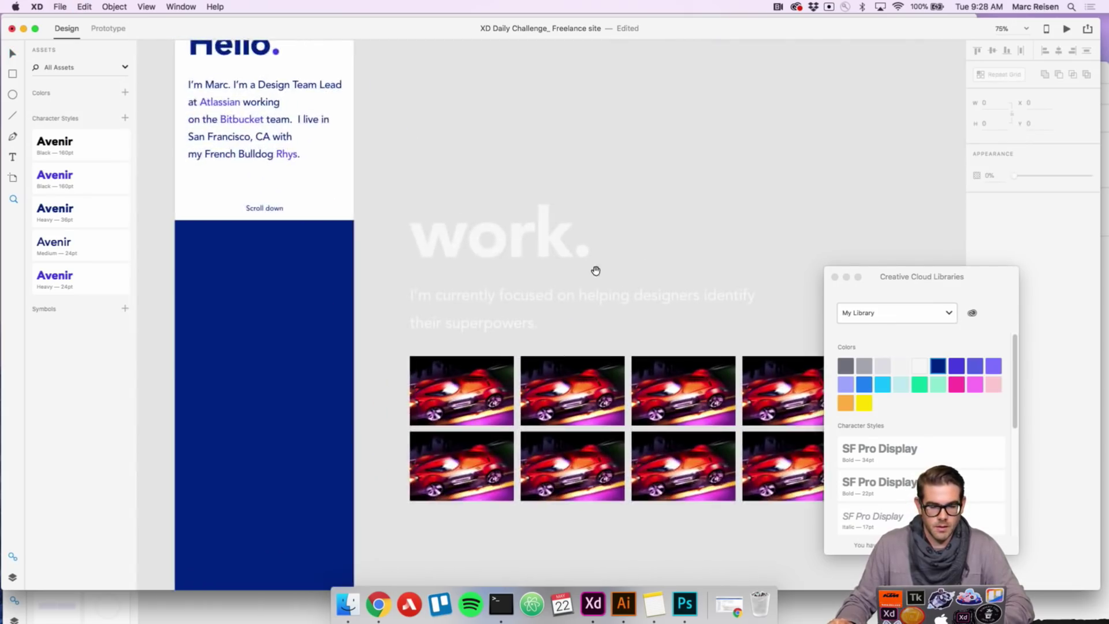
click(297, 110)
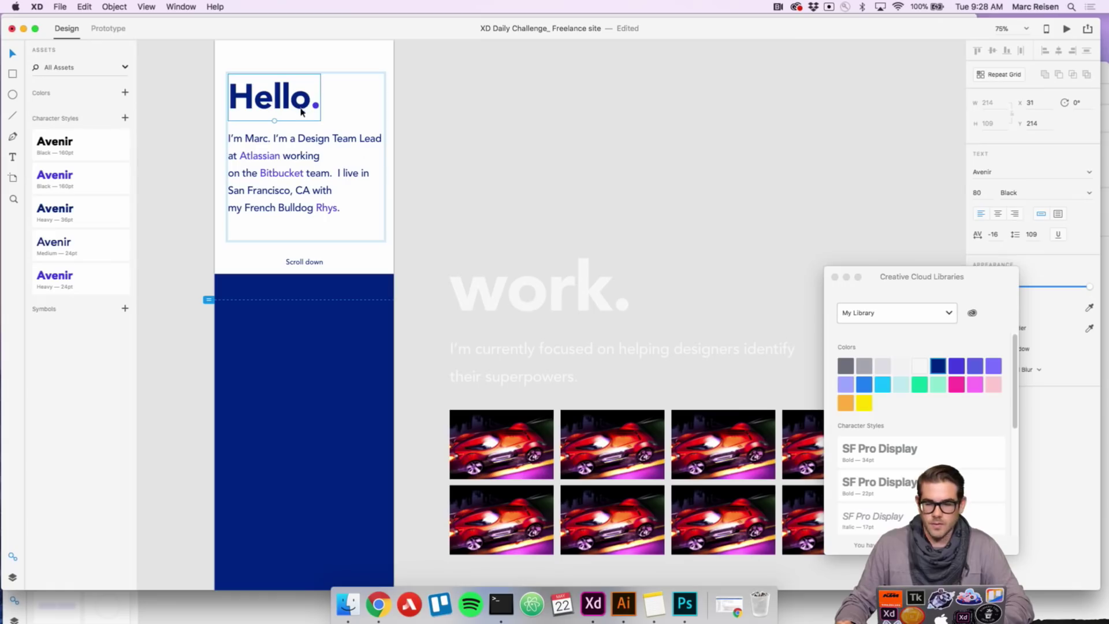
click(581, 296)
drag(999, 276, 901, 288)
click(985, 194)
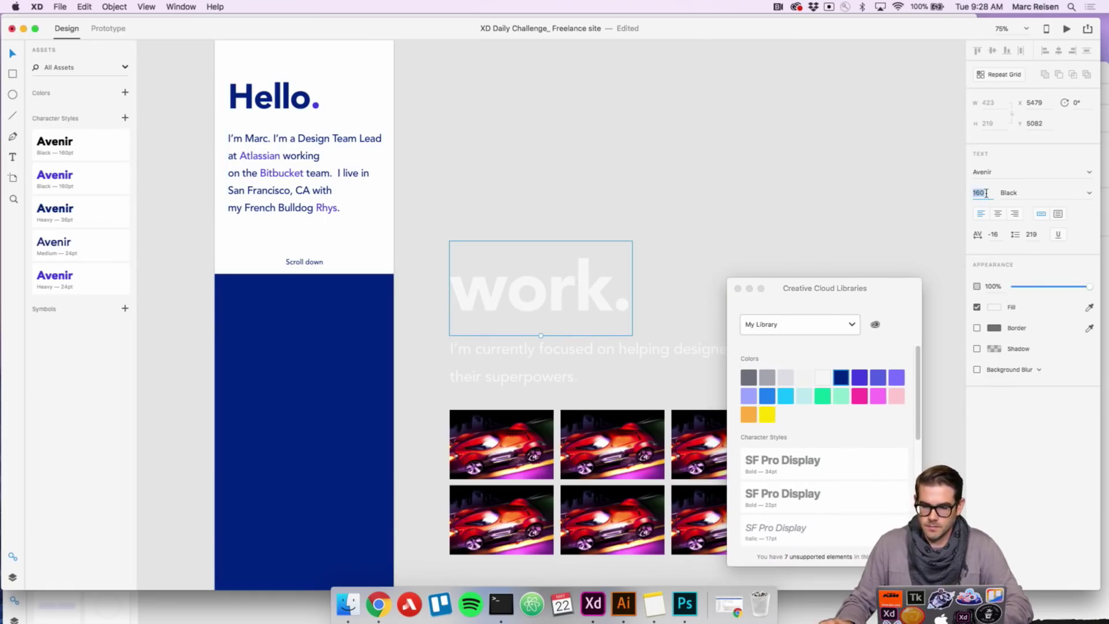
text(80)
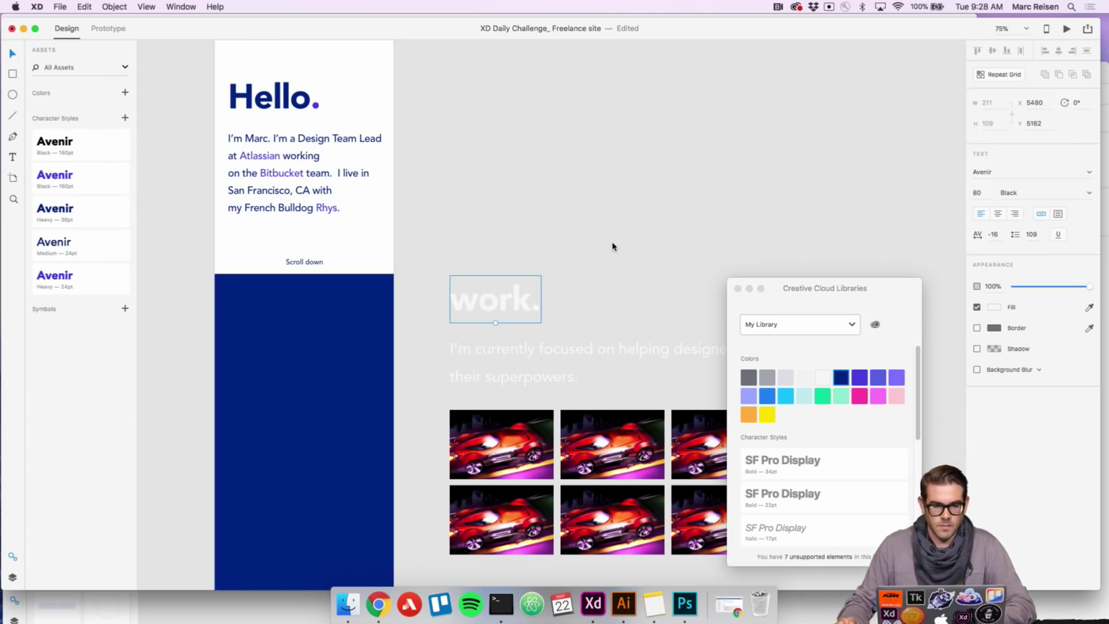
- Set the copied work description to font size 24 with line spacing 40
double_click(536, 347)
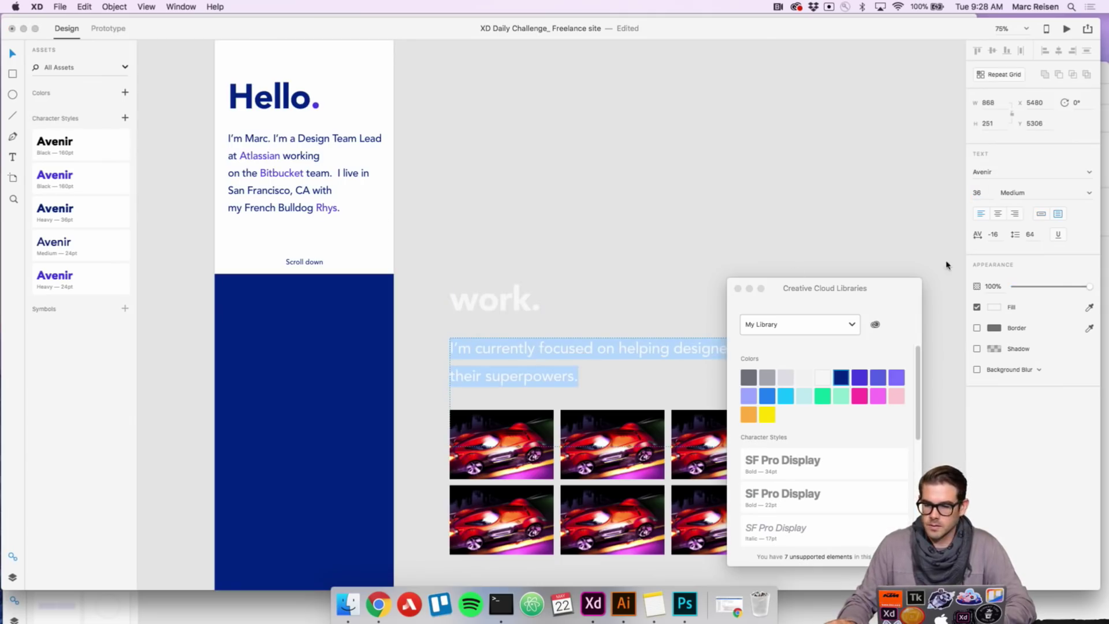
click(993, 194)
text(24)
key(Return)
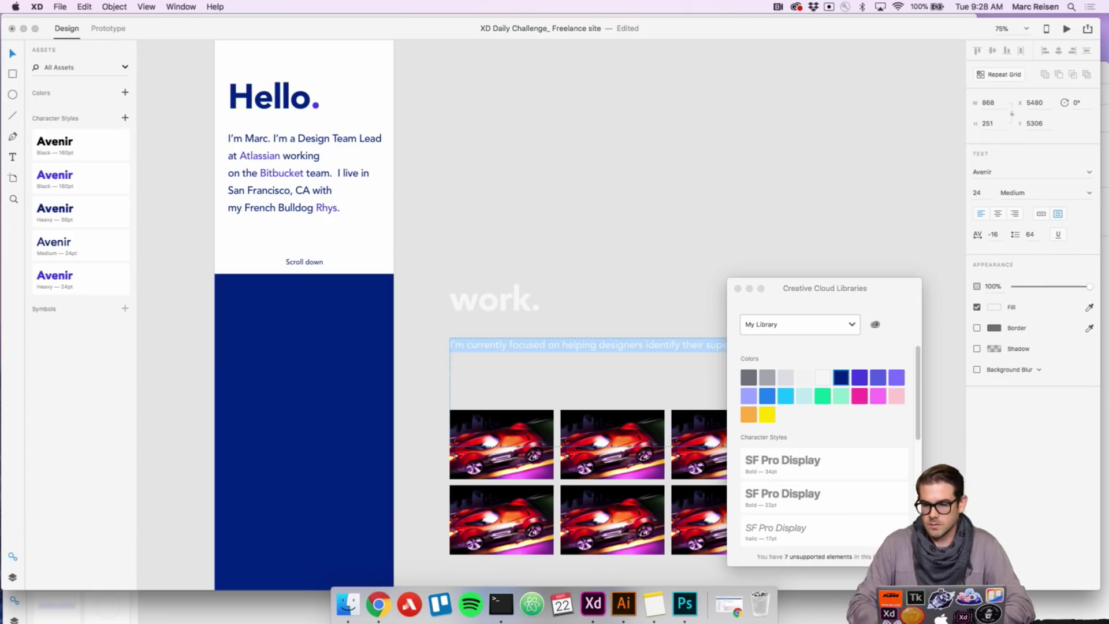
text(40)
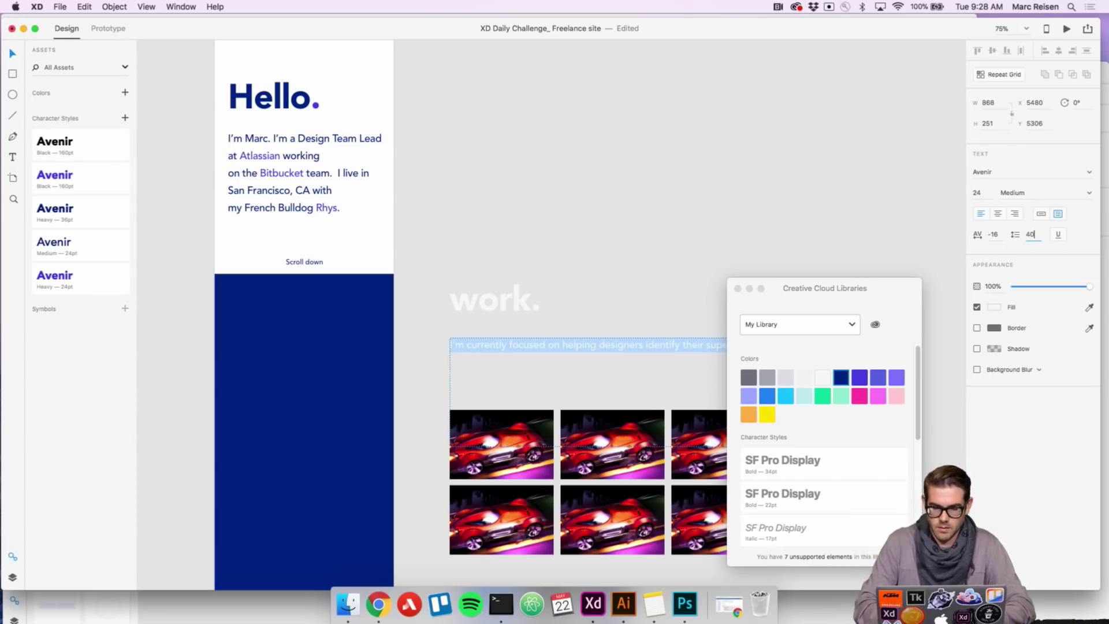
key(Return)
key(Escape)
key(super+minus)
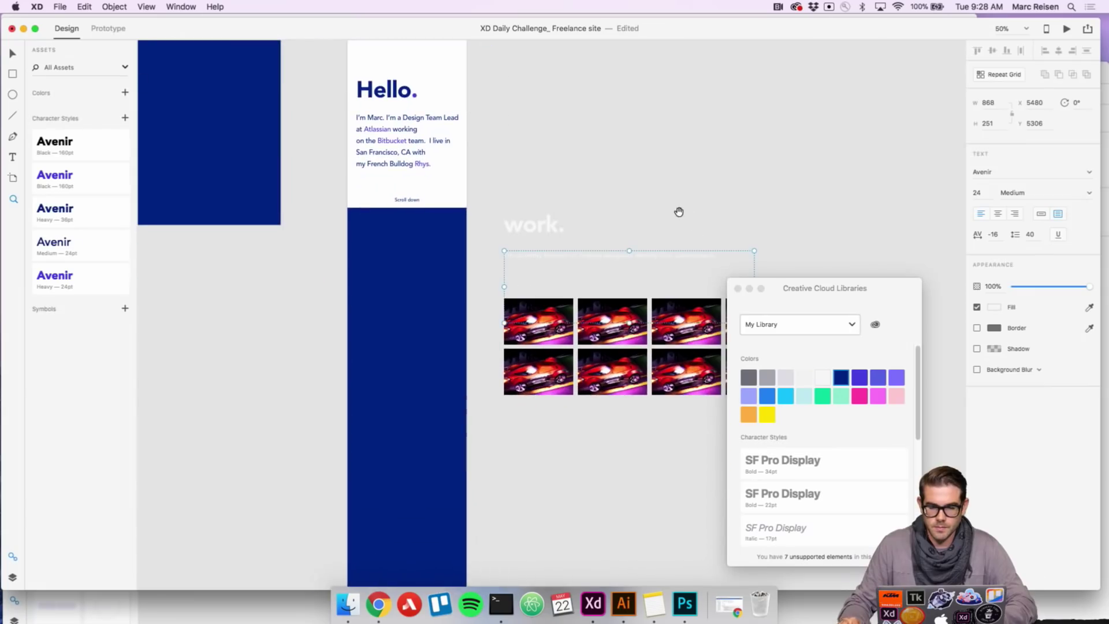
- Move the copied "work." heading, description and image grid together onto the navy section of the iPhone artboard, near its upper end
shift+click(548, 237)
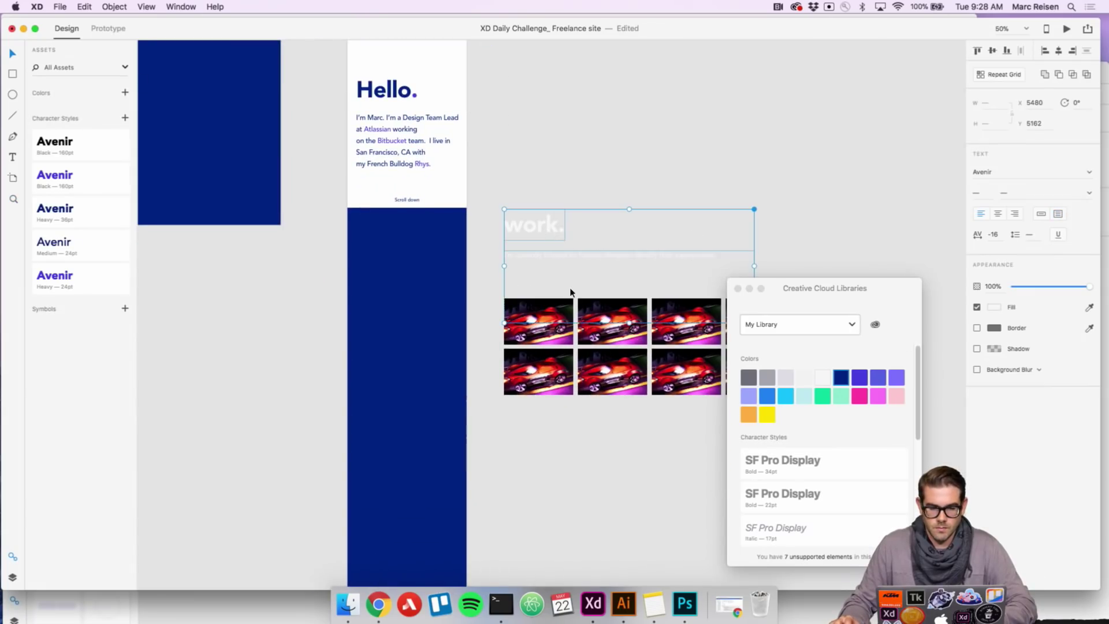
shift+click(555, 316)
drag(567, 260, 421, 271)
click(516, 204)
- Reduce the work image grid to a single column 253 wide and centre it horizontally on the iPhone artboard
click(467, 342)
drag(646, 363, 431, 353)
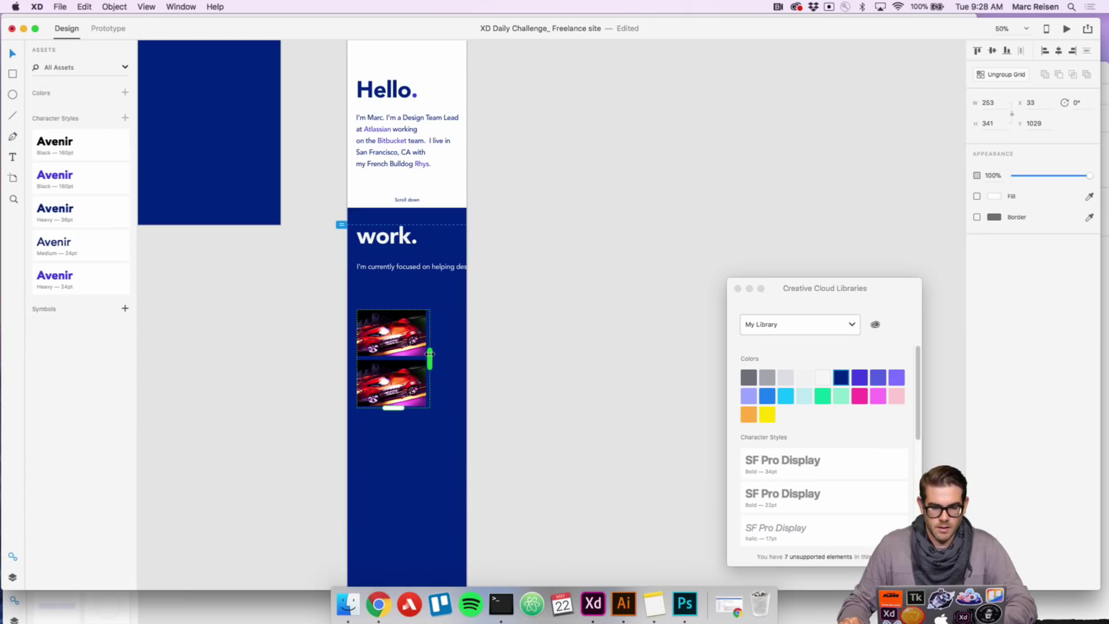
drag(394, 340, 414, 341)
- Narrow the work description's text box to 358 wide and move it up to Y 844, closer to the "work." heading
click(451, 270)
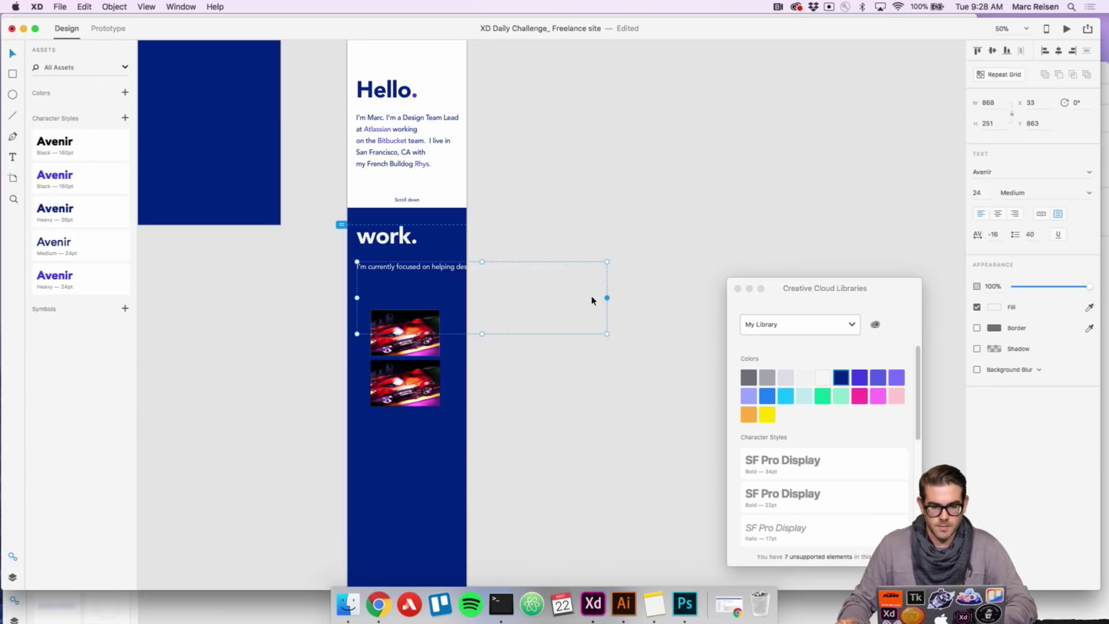
drag(606, 300, 458, 288)
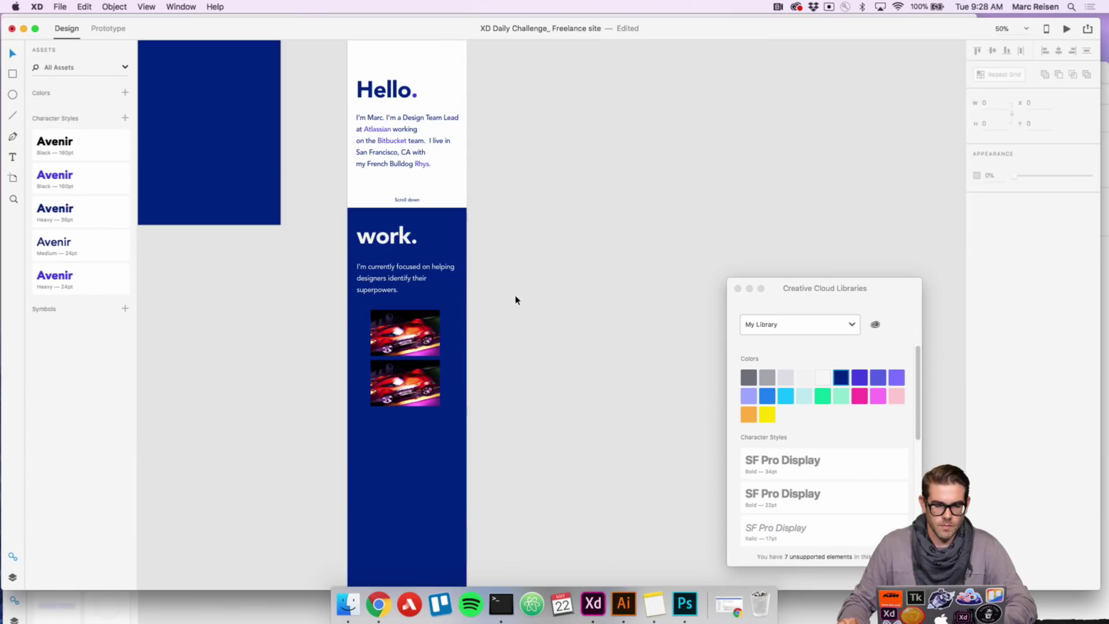
drag(386, 271, 386, 268)
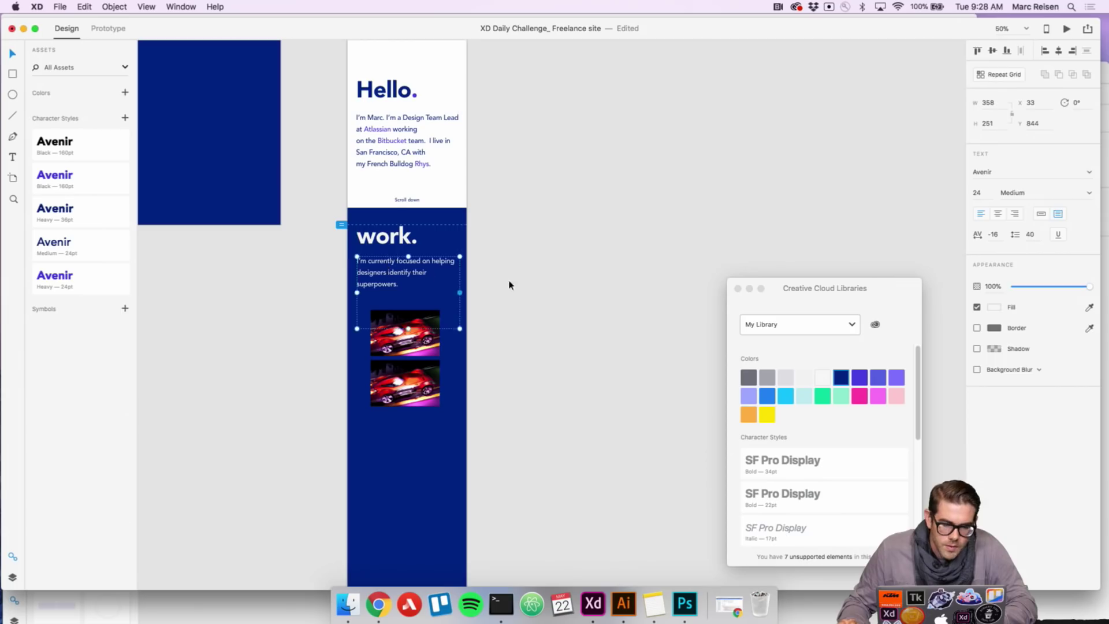
- Extend the single-column work image grid downward to seven stacked images
scroll(503, 285, down, 2)
click(408, 291)
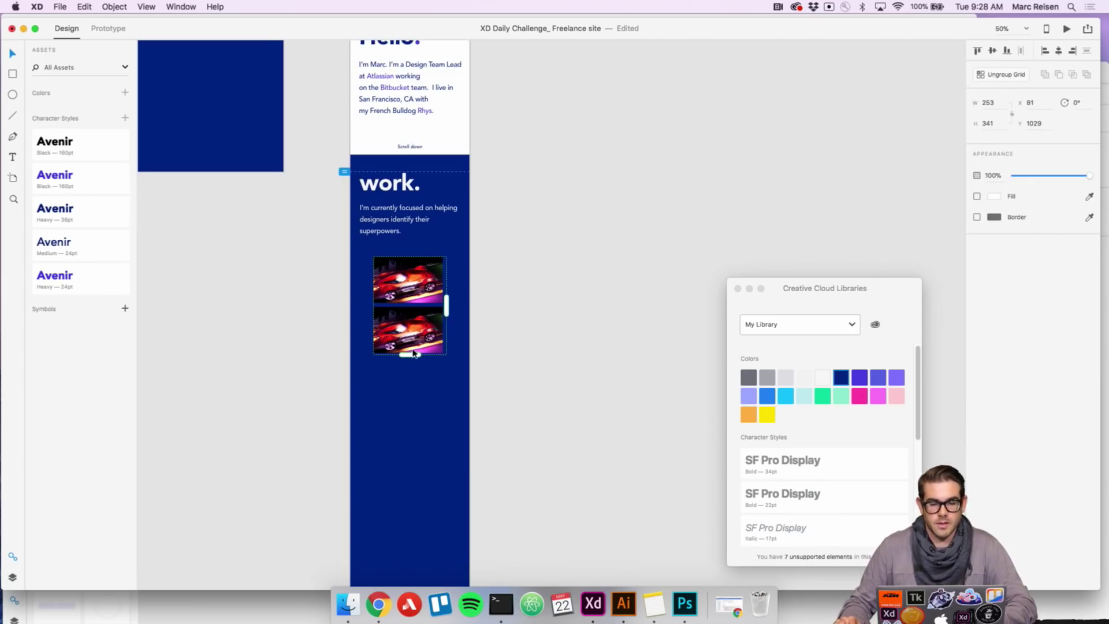
key(super+3)
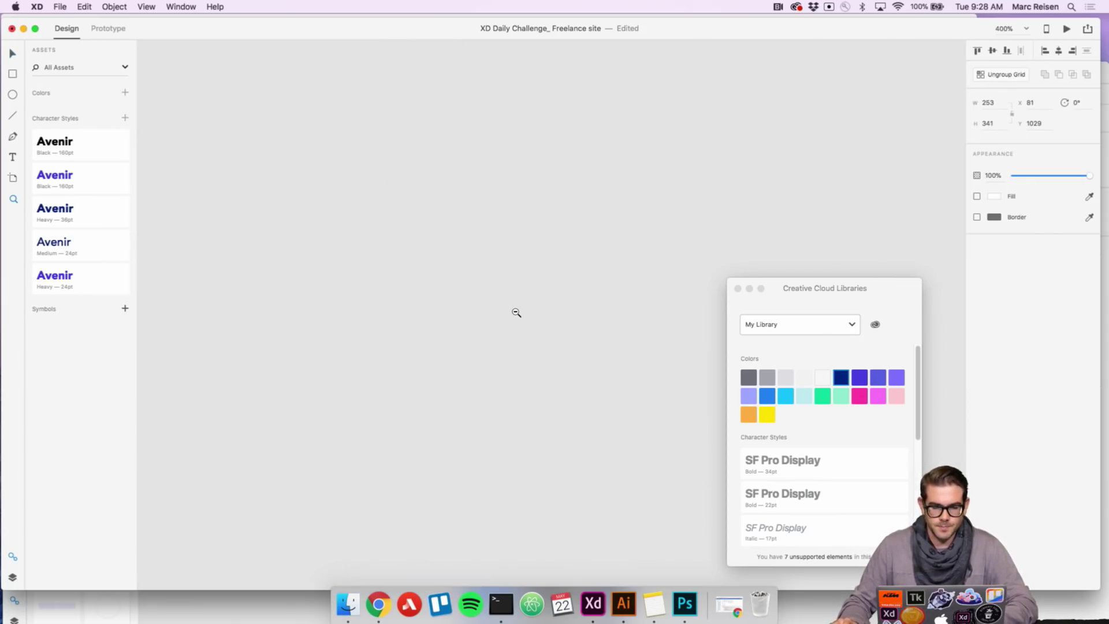
scroll(517, 312, down, 10)
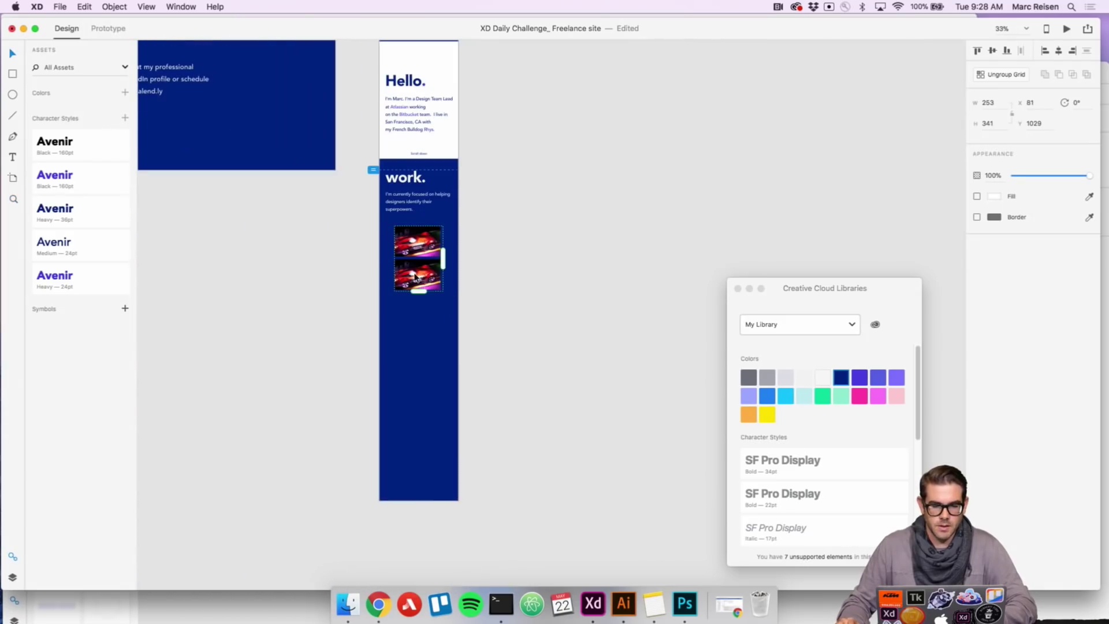
drag(424, 297, 418, 460)
click(505, 386)
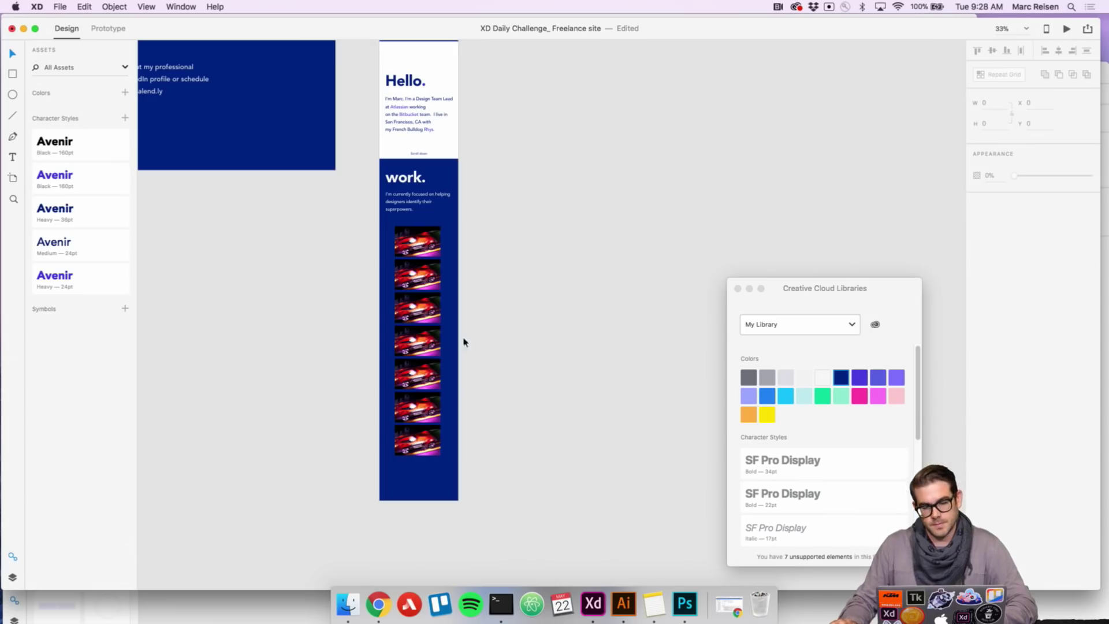
- Examine the whole iPhone layout and the space left beneath the work images, comparing it with the full desktop page
click(421, 356)
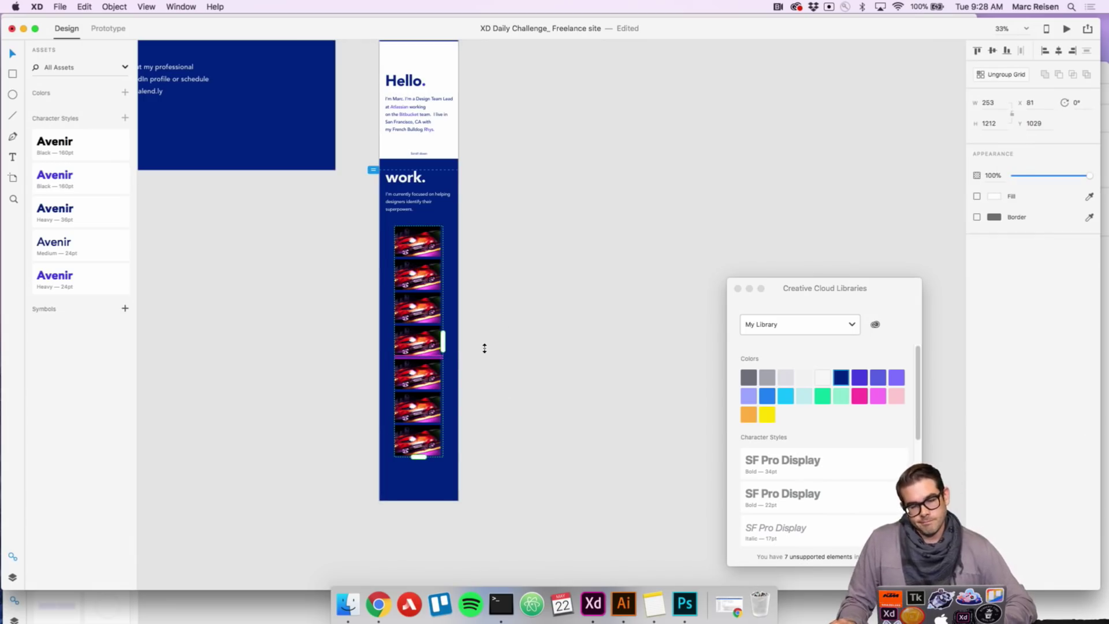
click(453, 288)
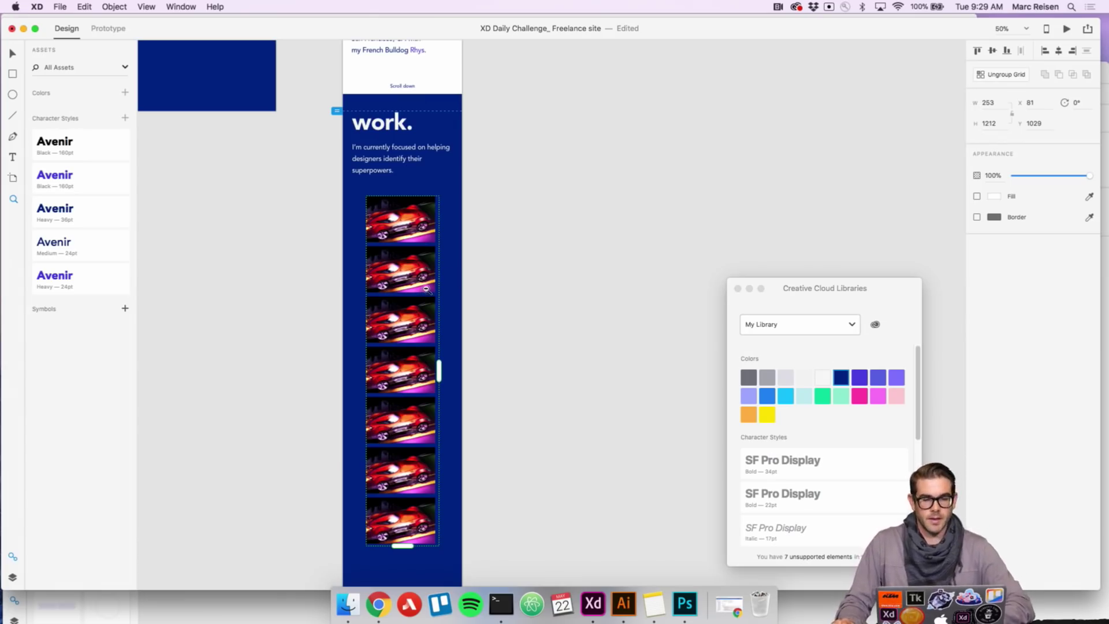
alt+click(426, 289)
key(v)
click(498, 315)
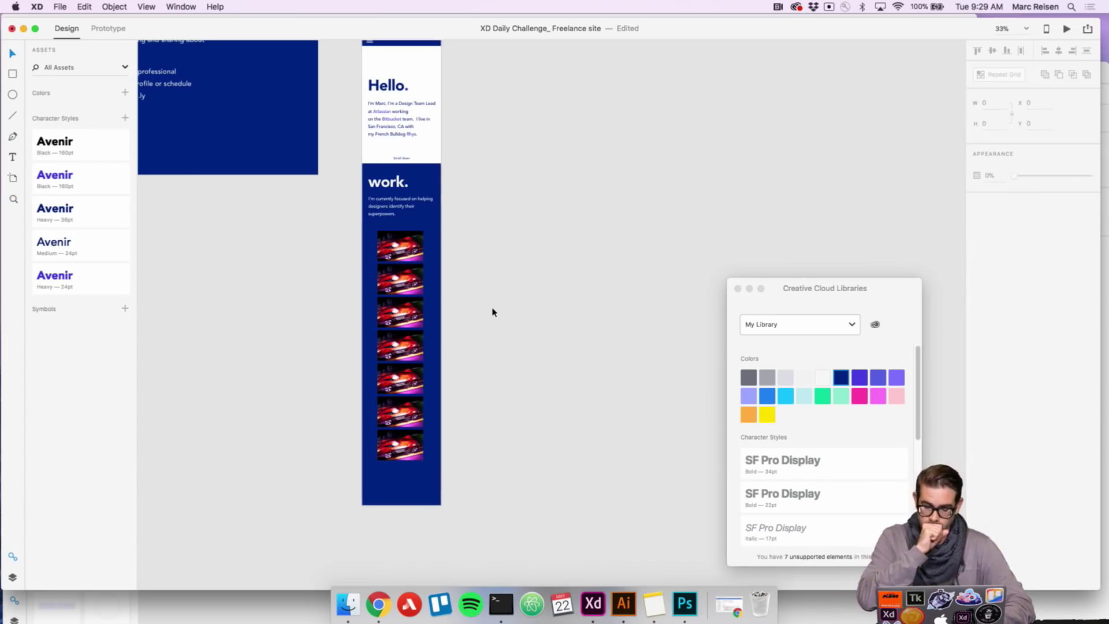
alt+click(424, 288)
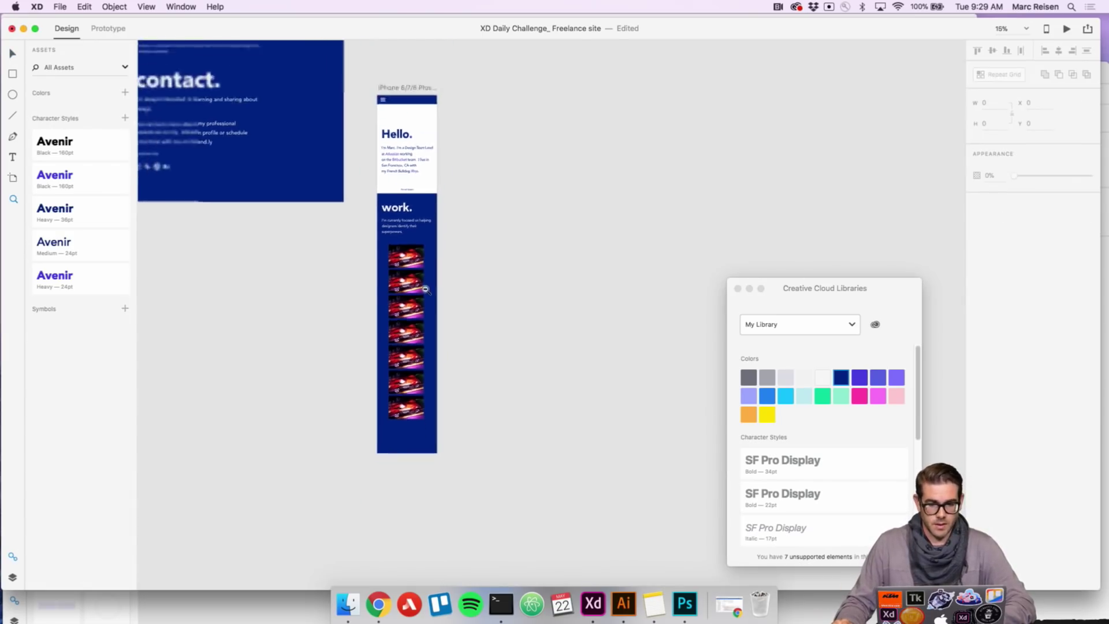
alt+click(431, 280)
scroll(446, 324, up, 3)
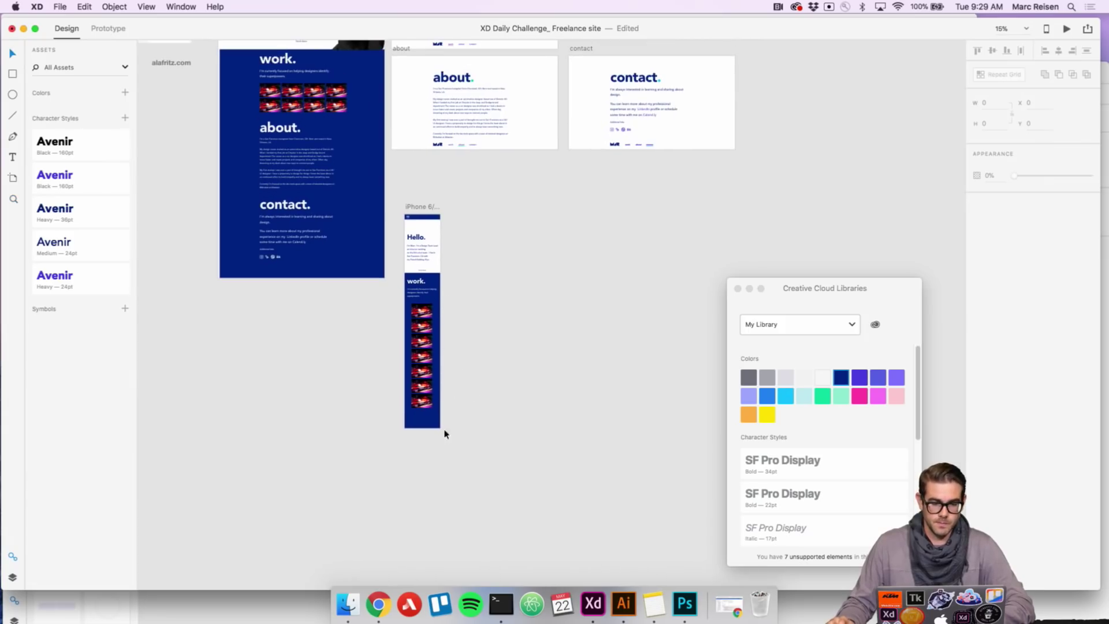
key(z)
drag(441, 353, 444, 354)
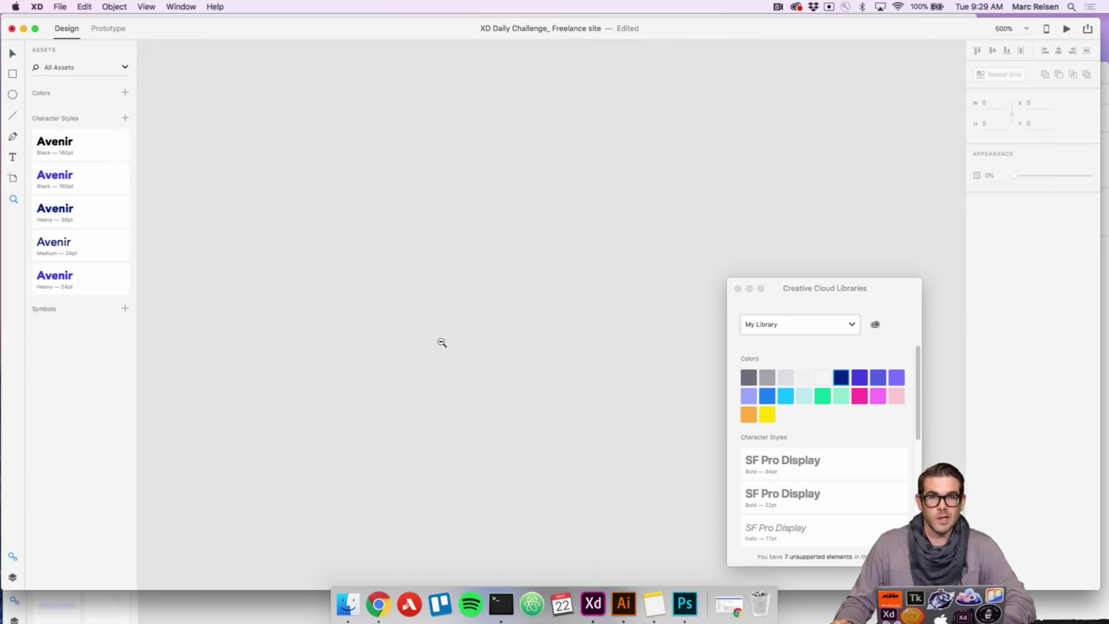
alt+click(442, 342)
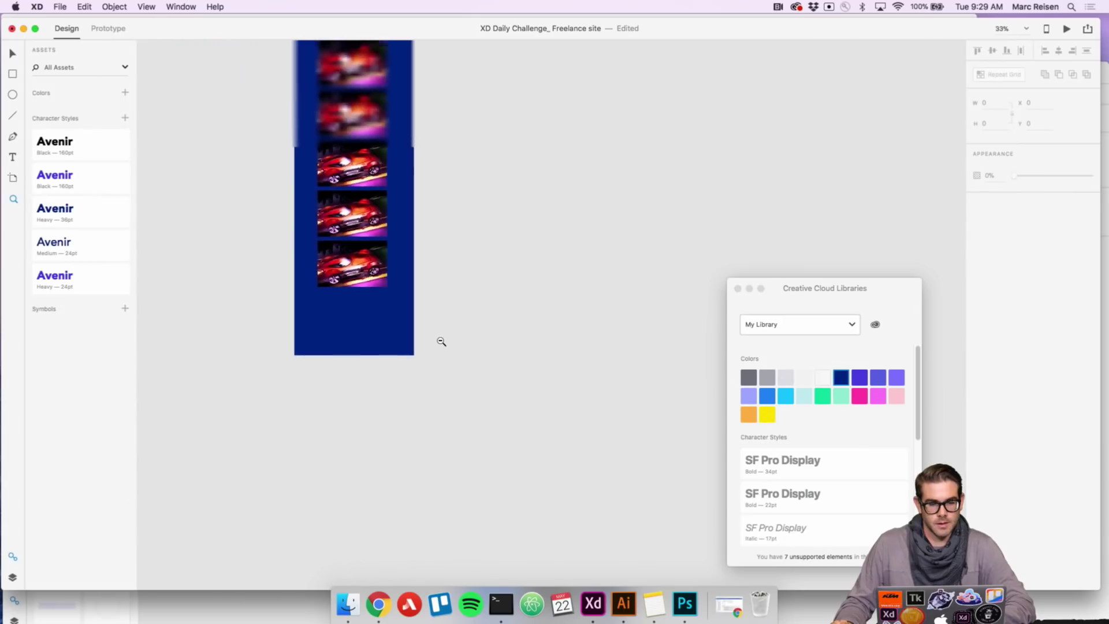
alt+click(442, 341)
alt+click(441, 340)
key(v)
click(423, 355)
drag(423, 360, 422, 484)
key(super+z)
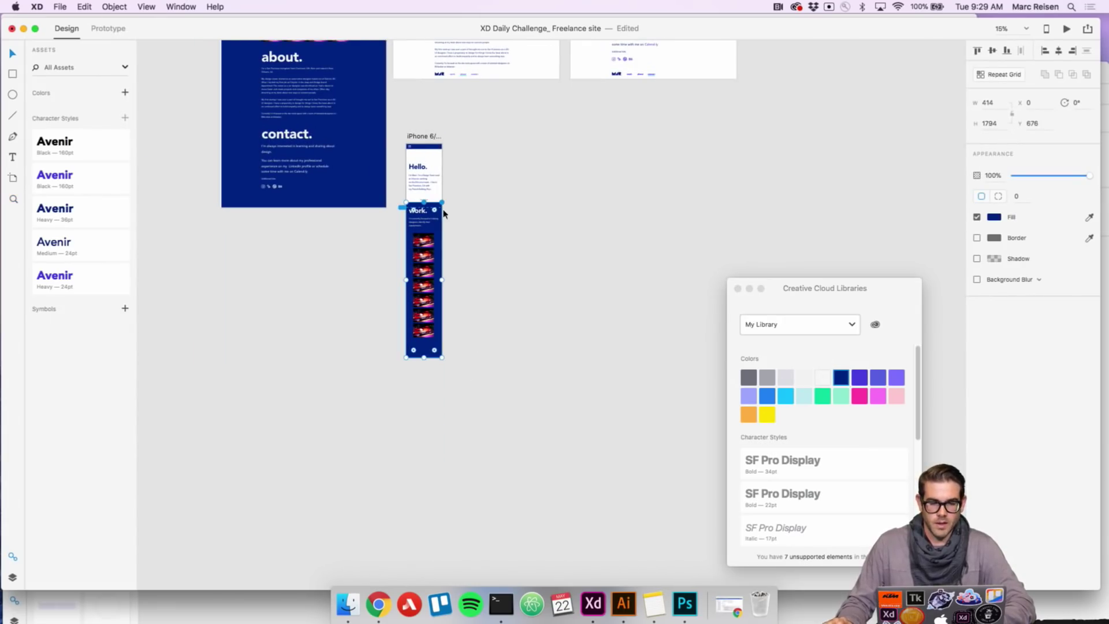
- Extend the iPhone artboard downward to a height of 4319
click(422, 137)
drag(424, 360, 418, 518)
click(488, 456)
- Stretch the navy background rectangle to a height of 3643 so it reaches the lower end of the iPhone artboard
click(423, 356)
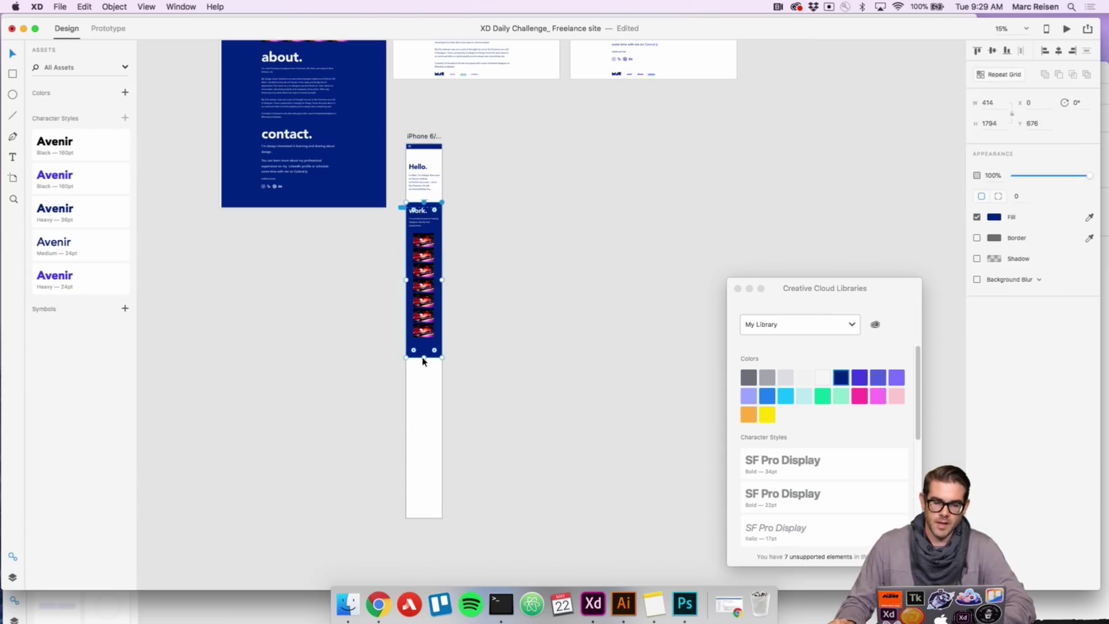
drag(425, 358, 427, 518)
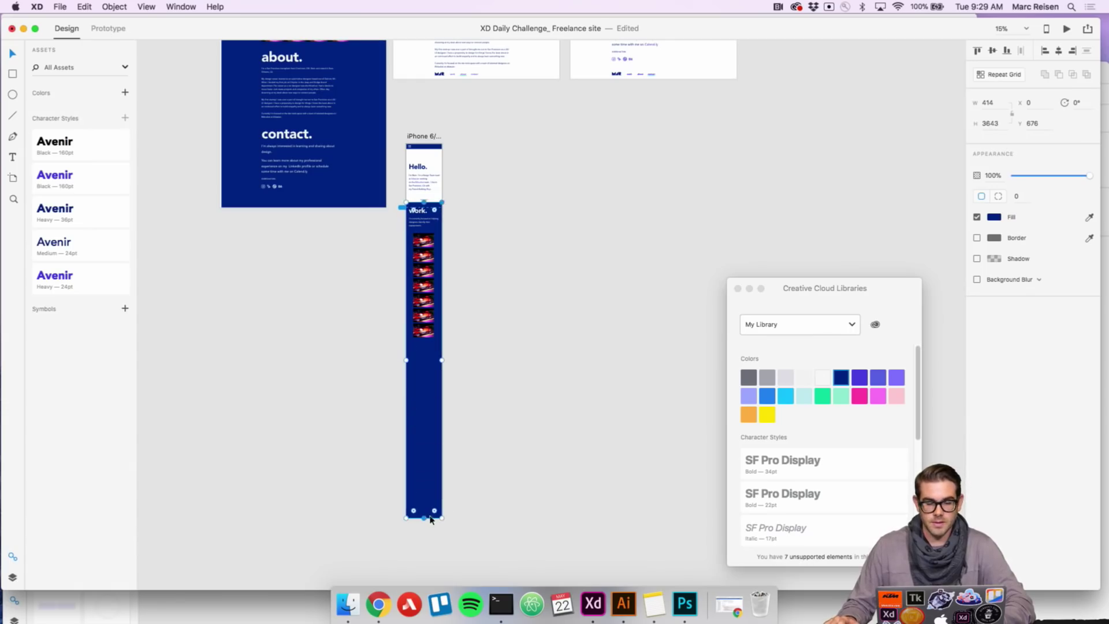
click(487, 483)
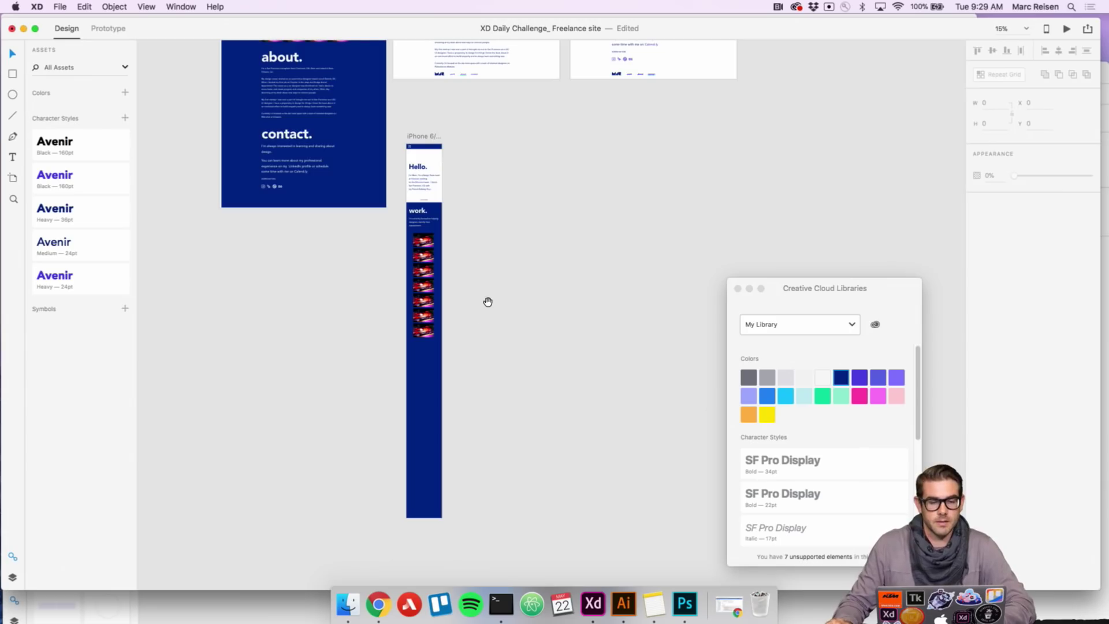
- Copy the "about." heading and its text from the one-page desktop site and place them below the work images on the iPhone artboard
scroll(490, 312, up, 5)
click(299, 155)
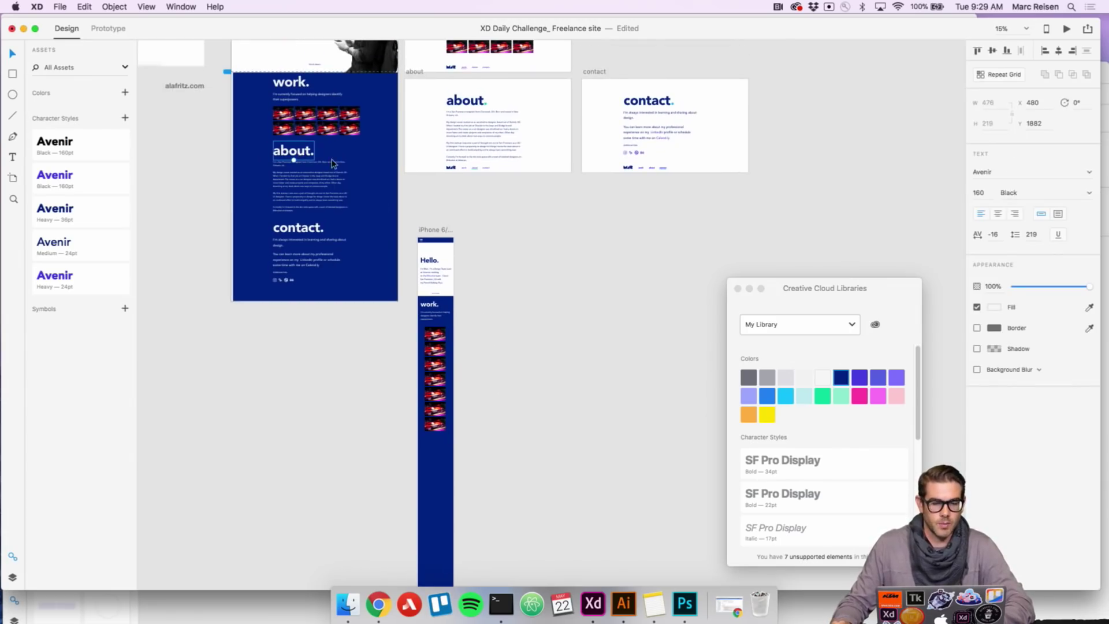
shift+click(332, 166)
scroll(459, 404, down, 3)
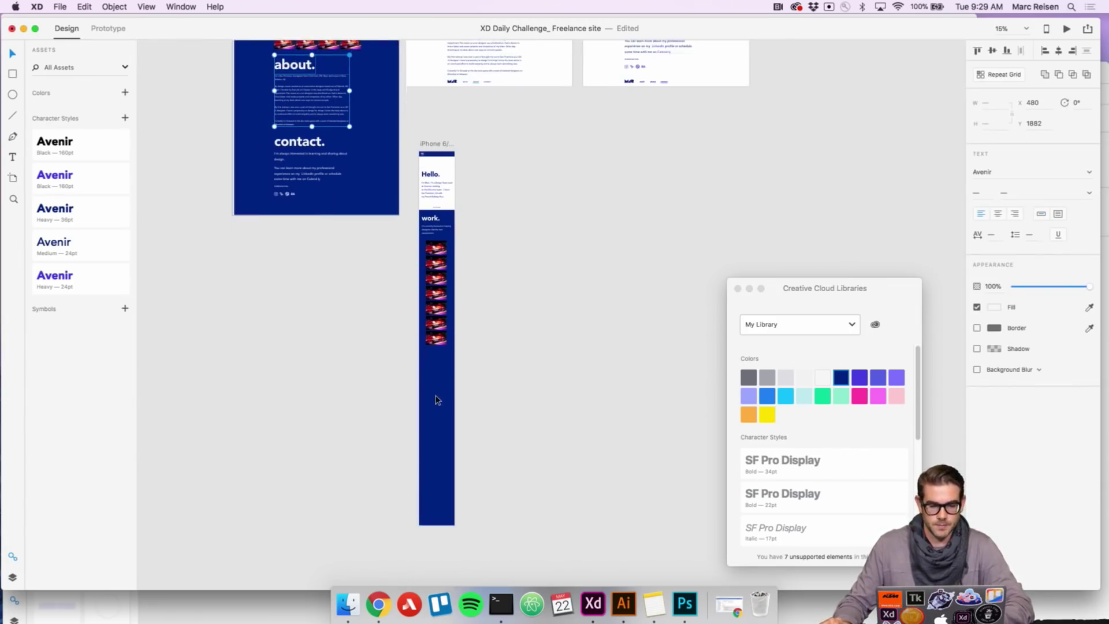
click(438, 388)
key(super+v)
drag(522, 277, 465, 329)
click(507, 270)
- Set the iPhone "about." heading to font size 80
click(457, 322)
click(978, 193)
text(80)
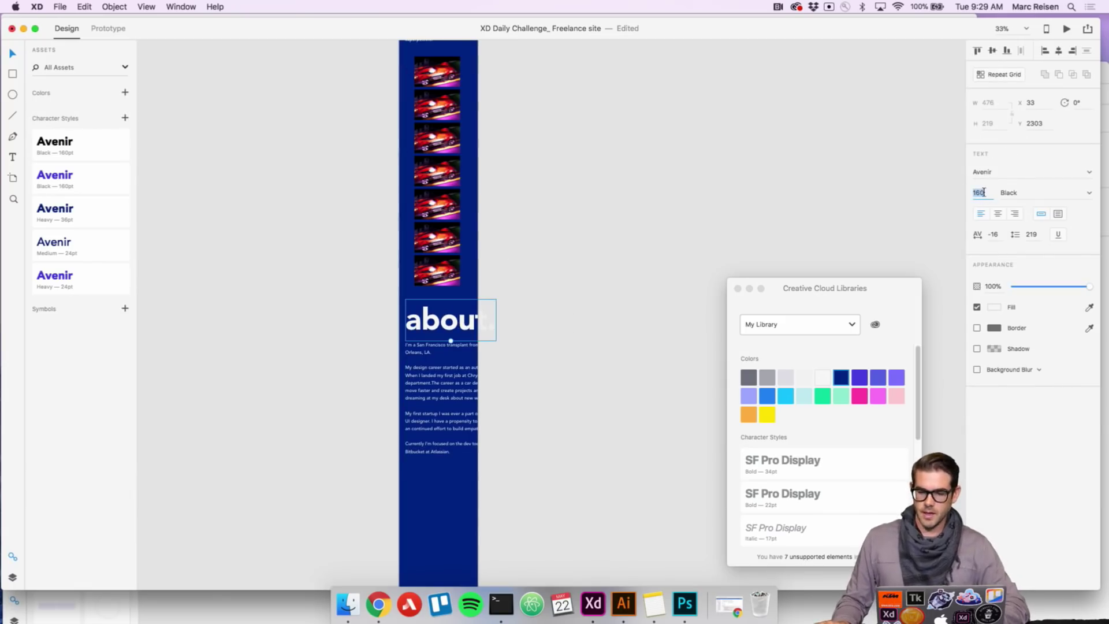
key(Return)
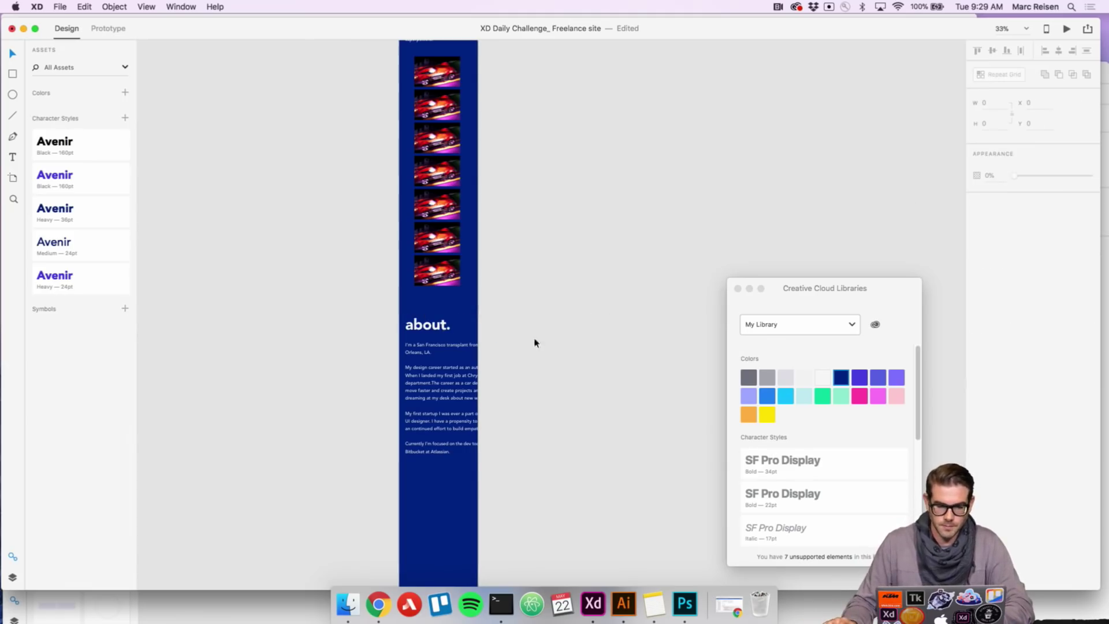
- Resize the iPhone about text box to 358 wide by 1239 high so all paragraphs wrap within the artboard
click(464, 349)
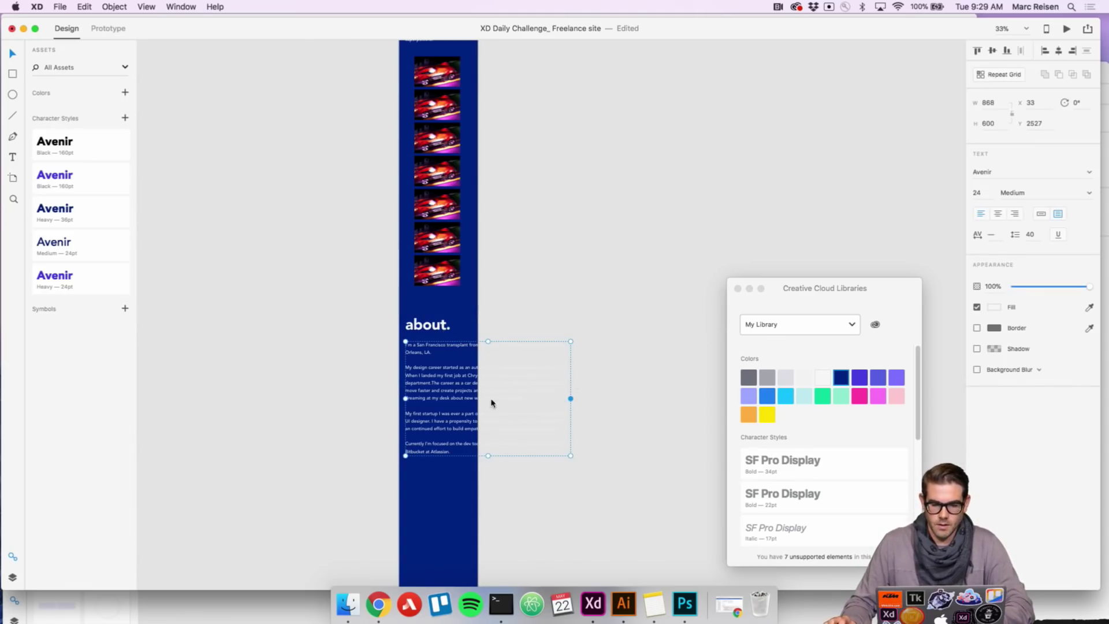
double_click(473, 399)
key(super+a)
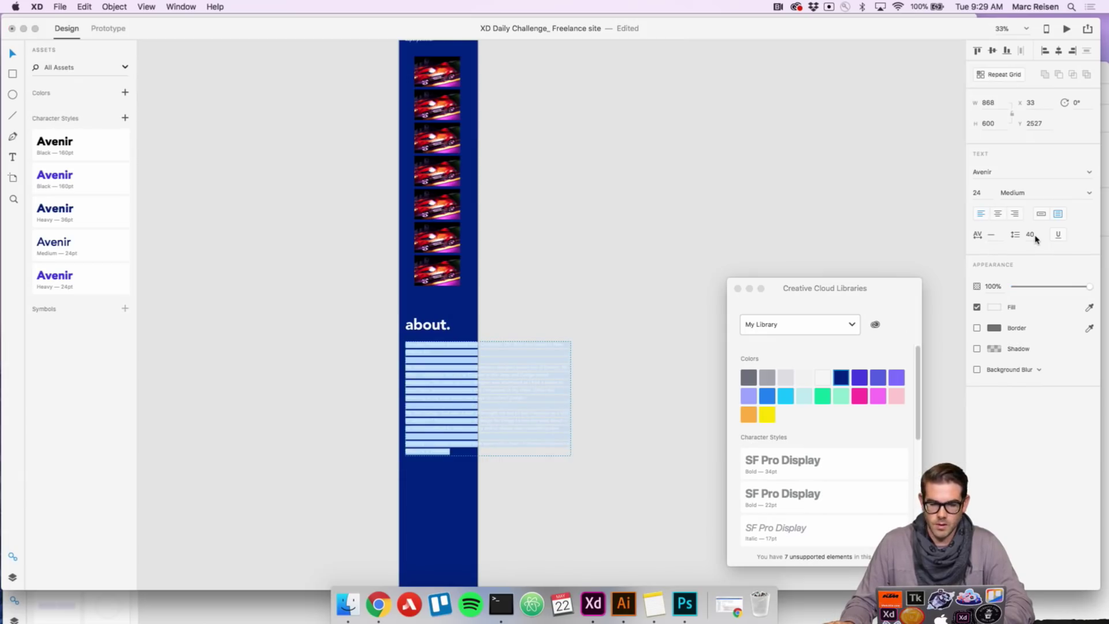
key(Escape)
drag(571, 400, 449, 511)
scroll(461, 411, down, 3)
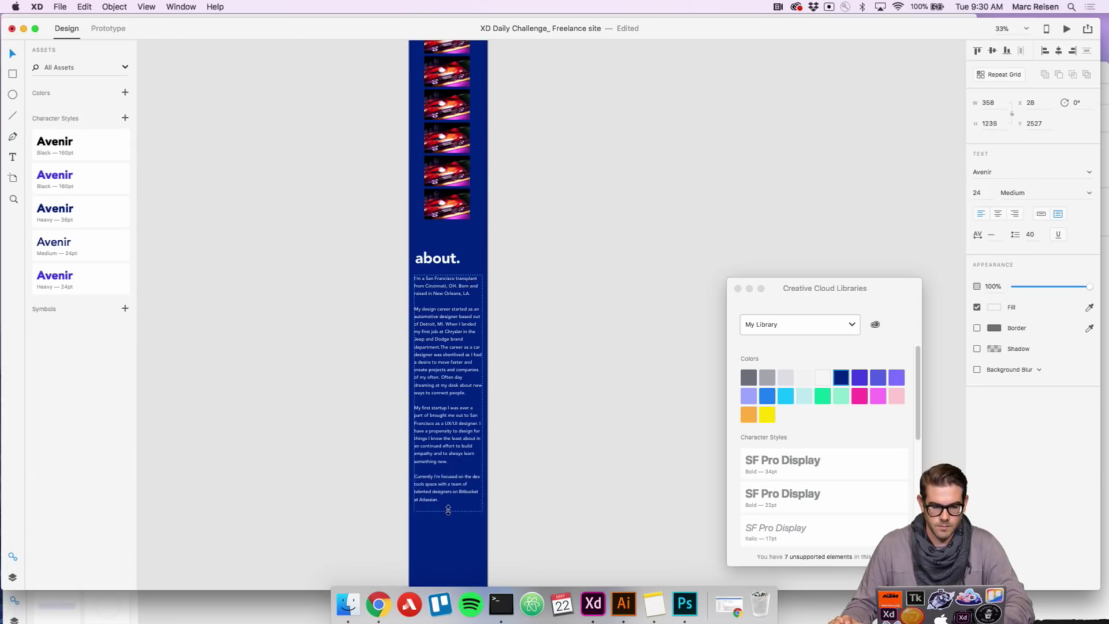
click(542, 384)
- Preview the iPhone artboard and place the preview window beside it on the canvas
scroll(542, 383, down, 6)
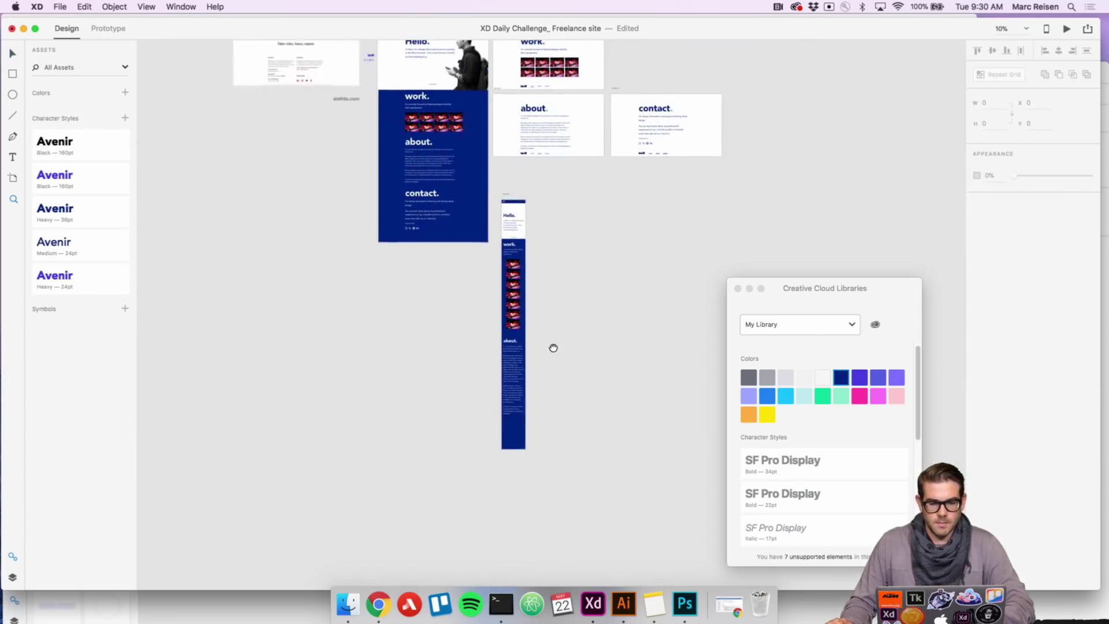
scroll(552, 345, up, 1)
scroll(552, 348, up, 1)
scroll(550, 275, up, 10)
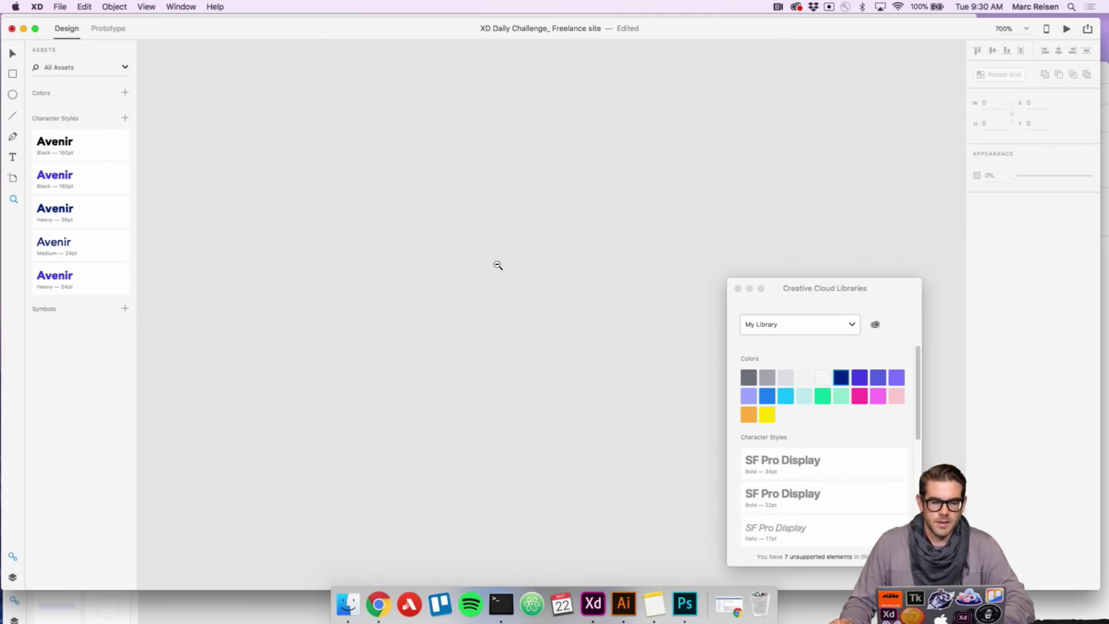
scroll(498, 265, down, 5)
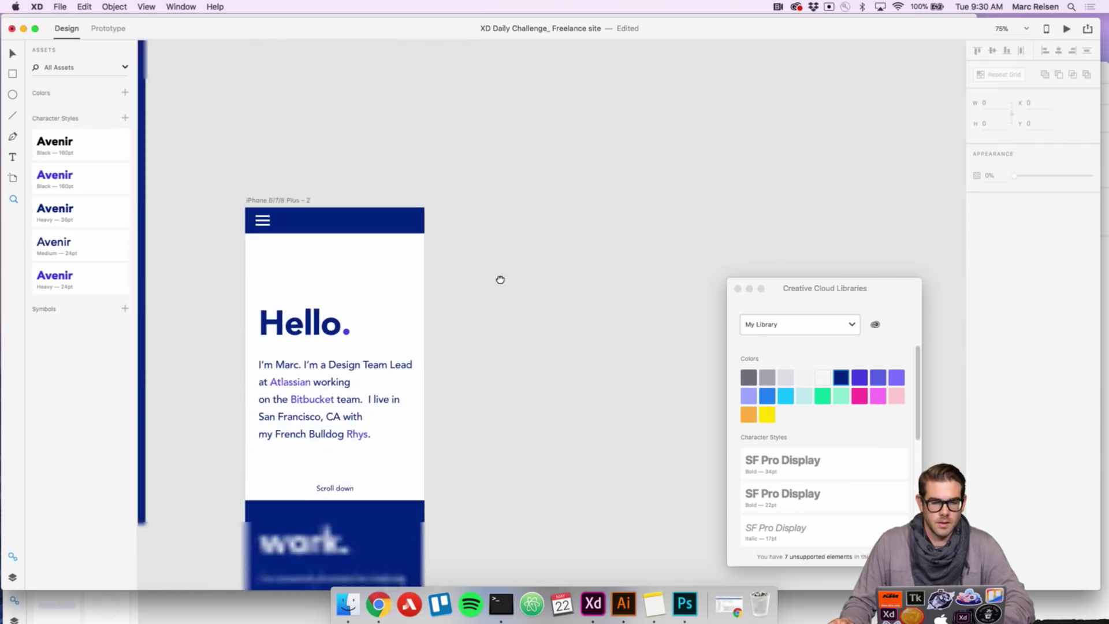
scroll(488, 285, left, 3)
click(395, 174)
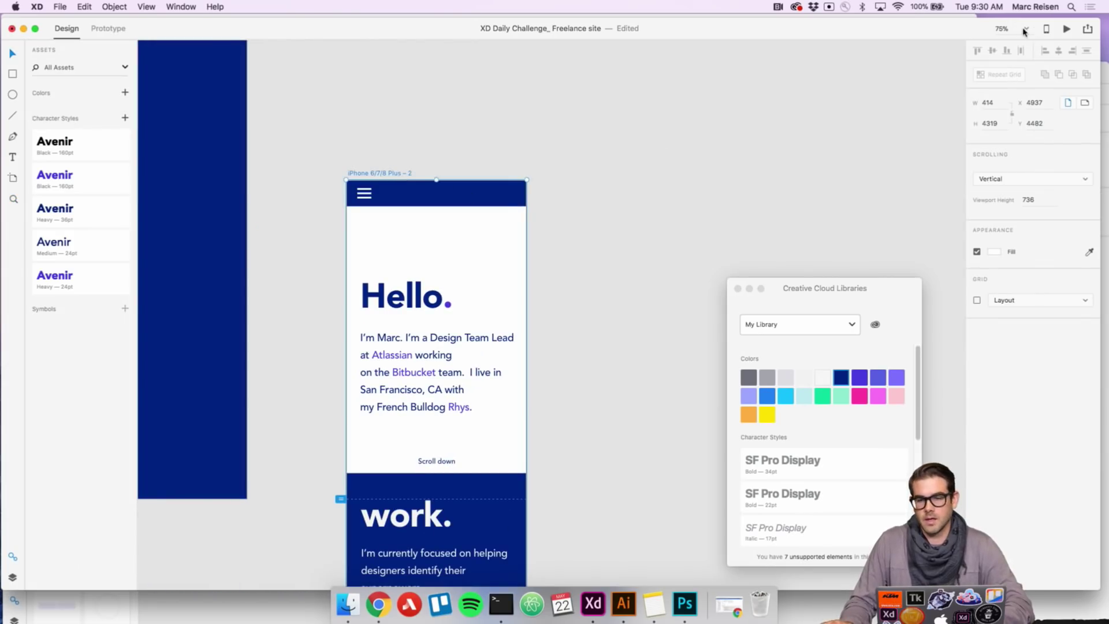
click(1067, 29)
drag(260, 141, 537, 115)
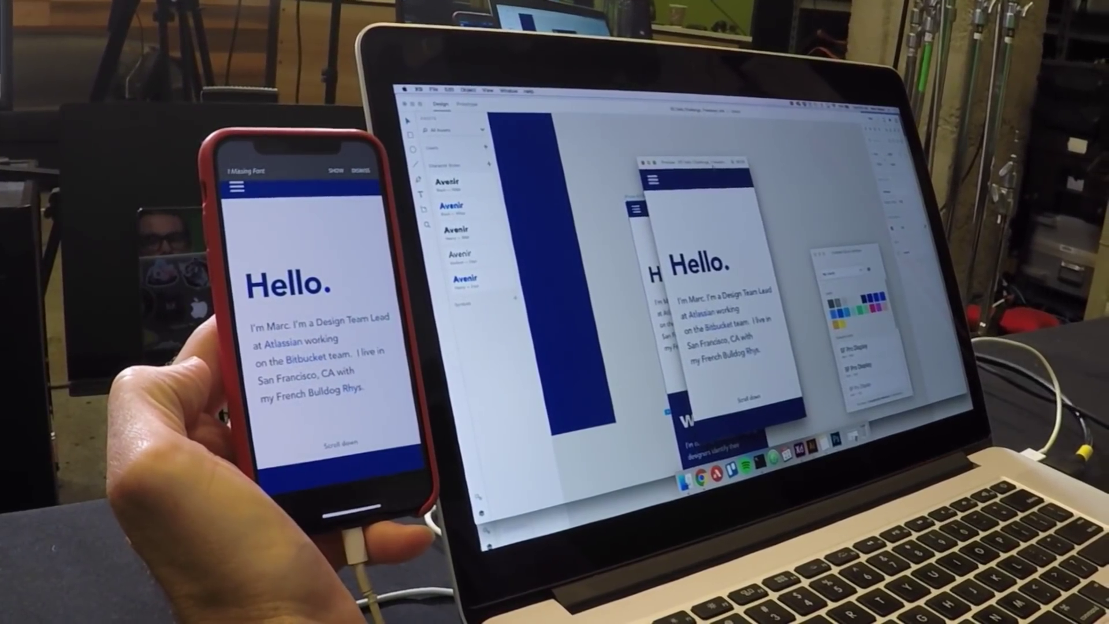
drag(714, 168, 815, 153)
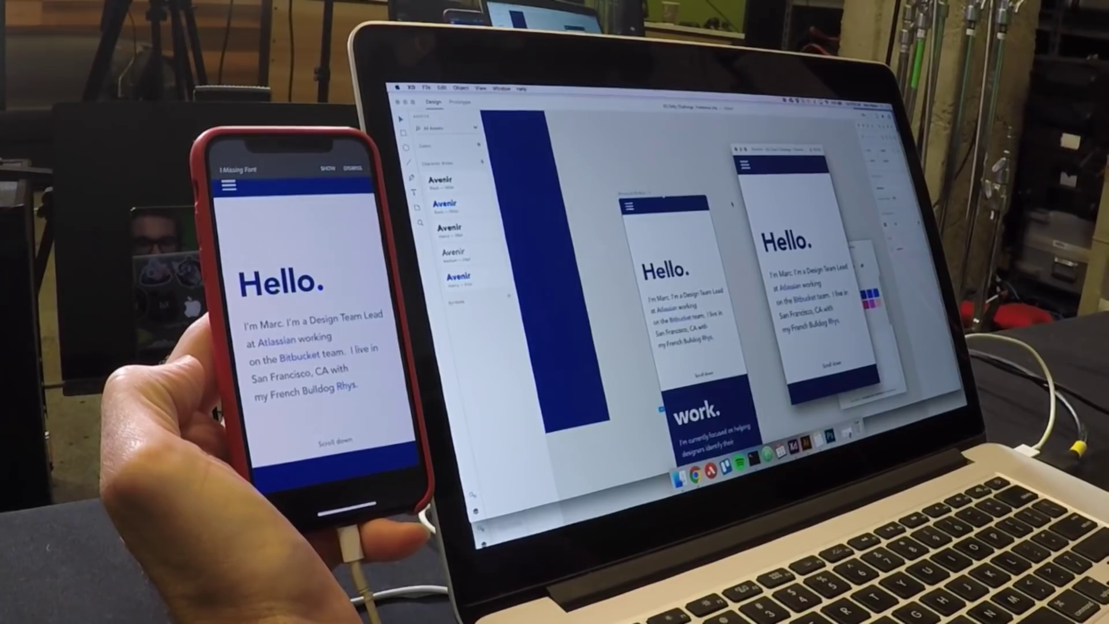
- Bring the desktop "Hello." page into view and move the preview window clear of its portrait photo for comparison
scroll(635, 289, up, 5)
scroll(597, 220, up, 5)
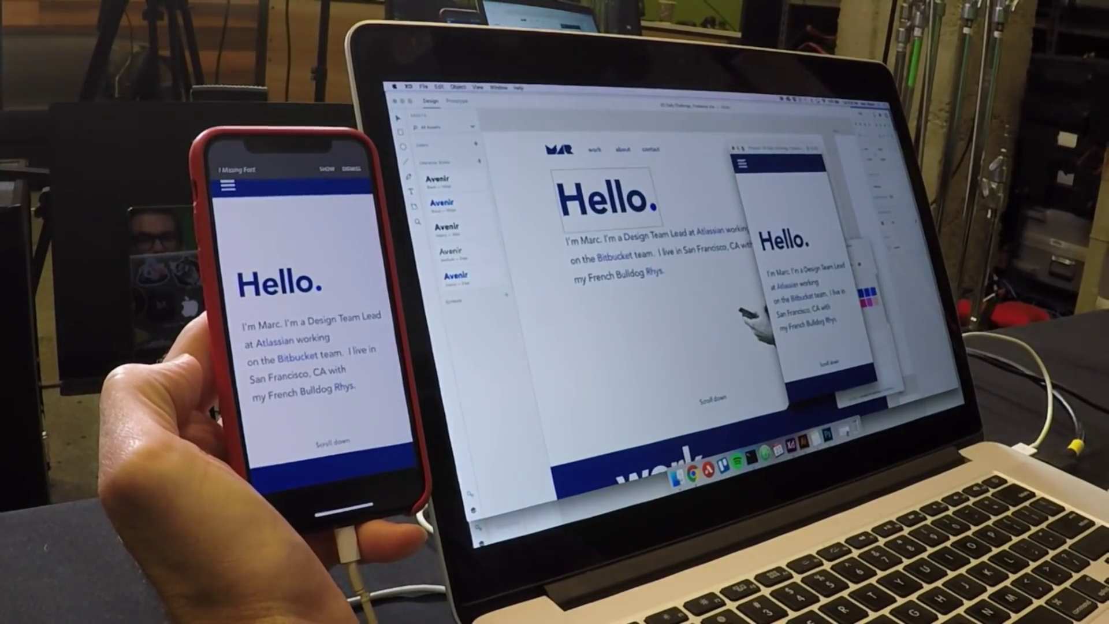
drag(774, 148, 867, 156)
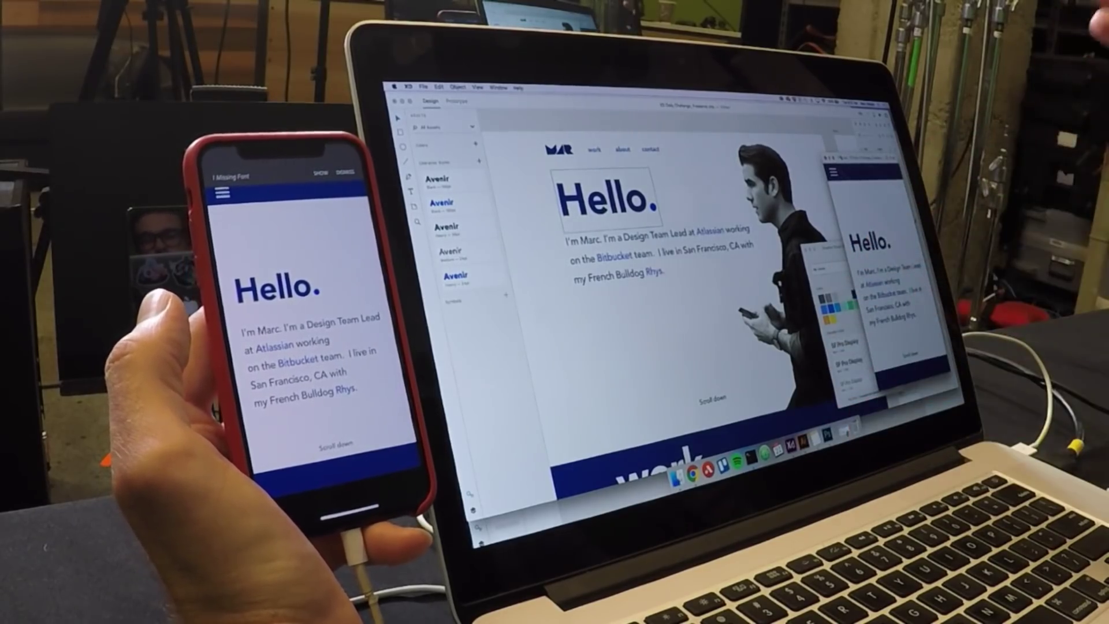
- Review the iPhone design on the connected phone, from the Hello intro through the work and about sections
scroll(254, 272, down, 2)
scroll(266, 324, down, 5)
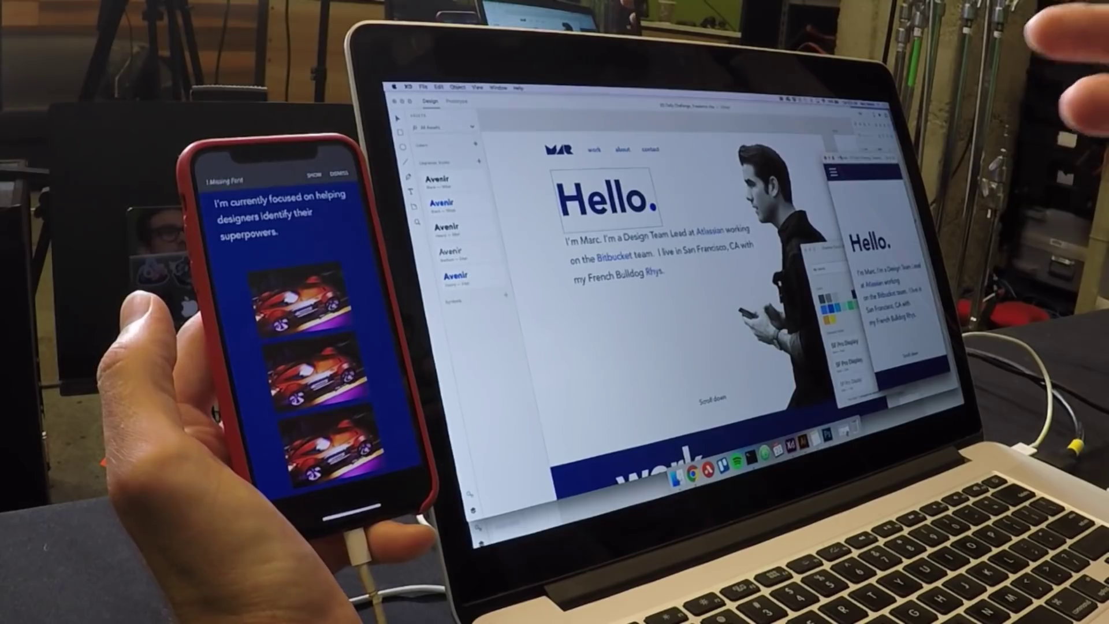
scroll(306, 335, down, 5)
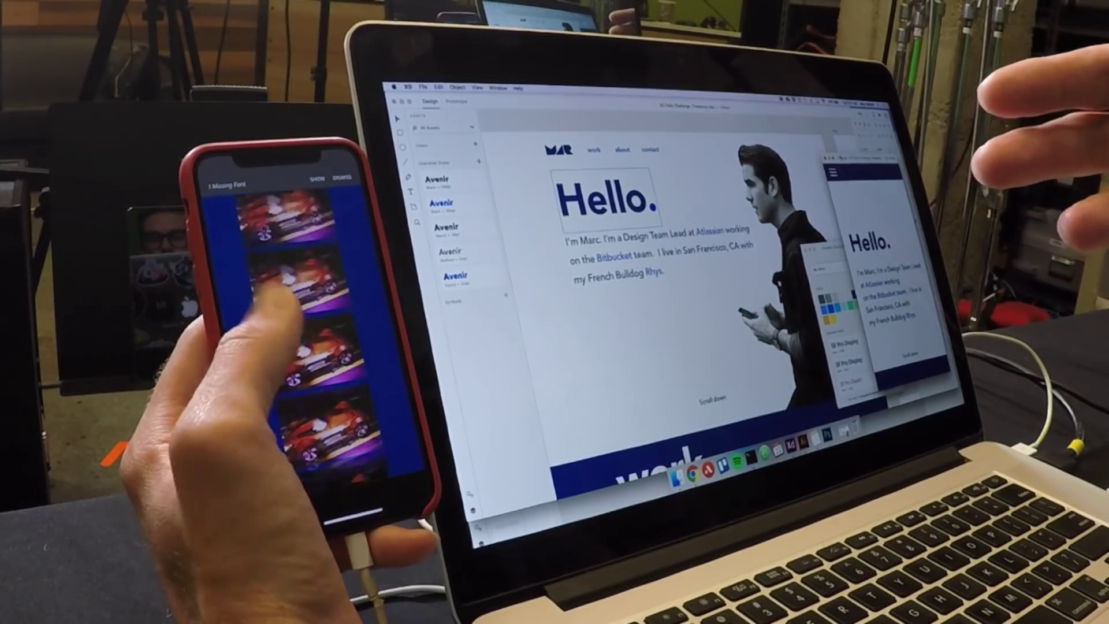
scroll(301, 335, up, 5)
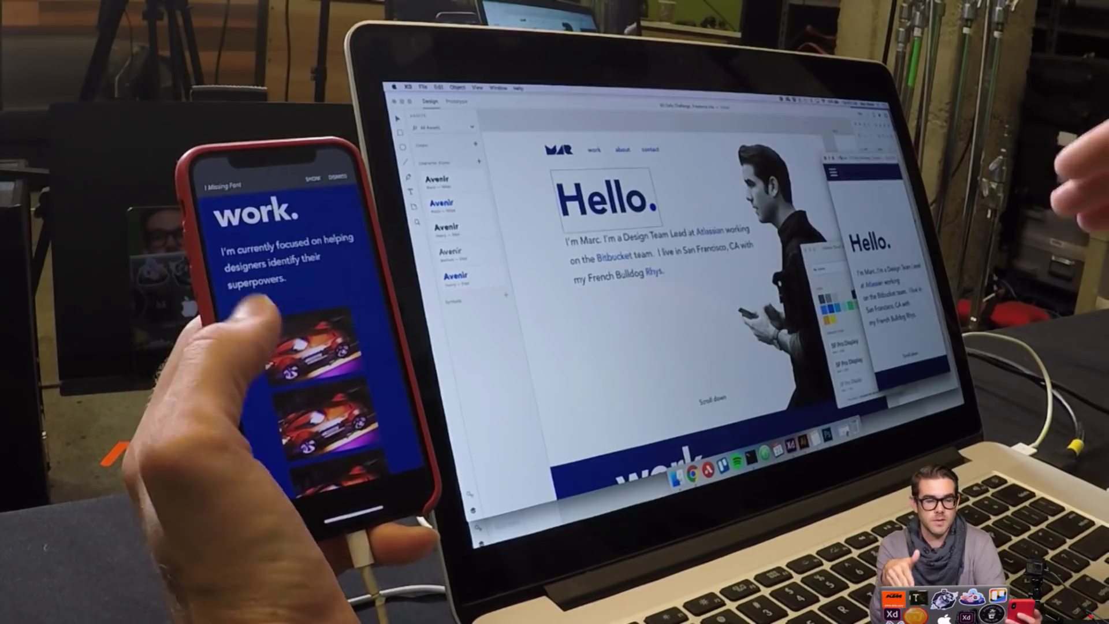
scroll(292, 295, down, 1)
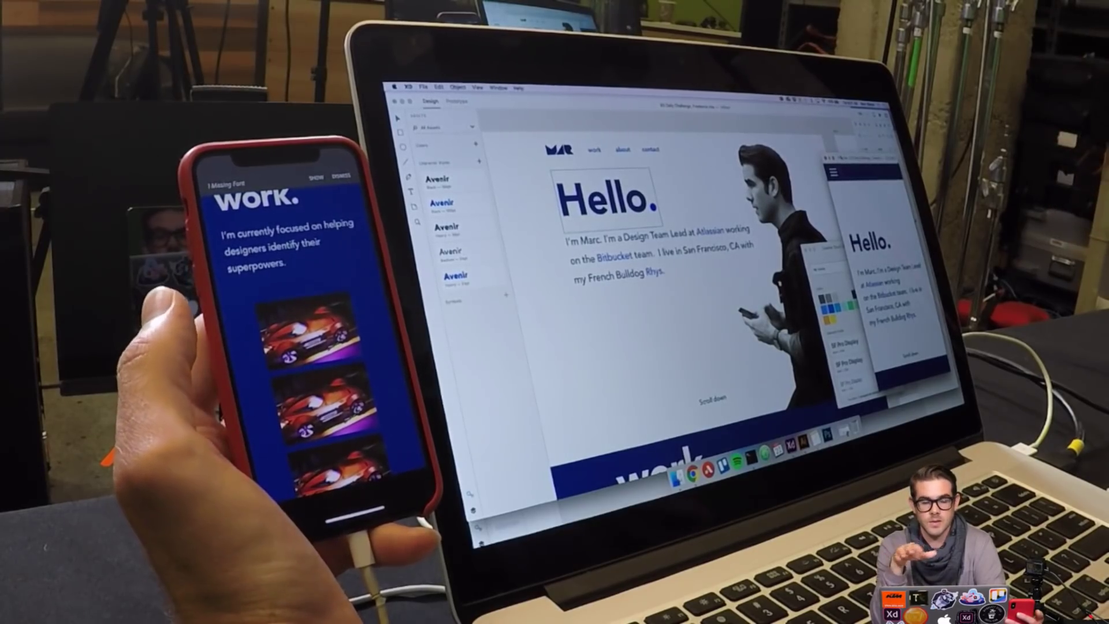
scroll(301, 324, down, 1)
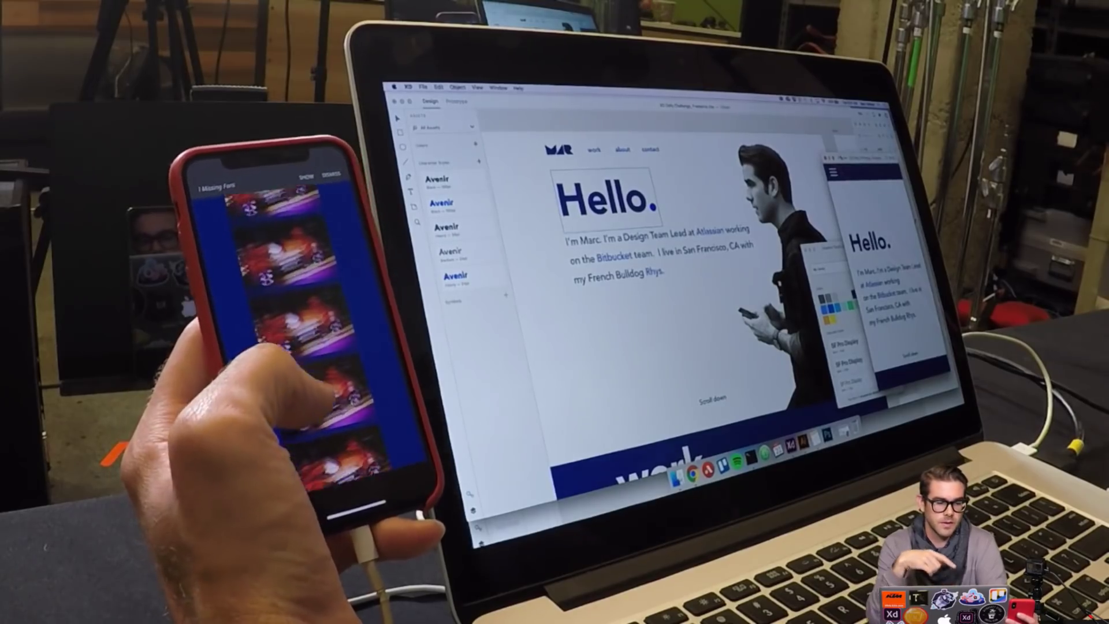
scroll(312, 375, down, 10)
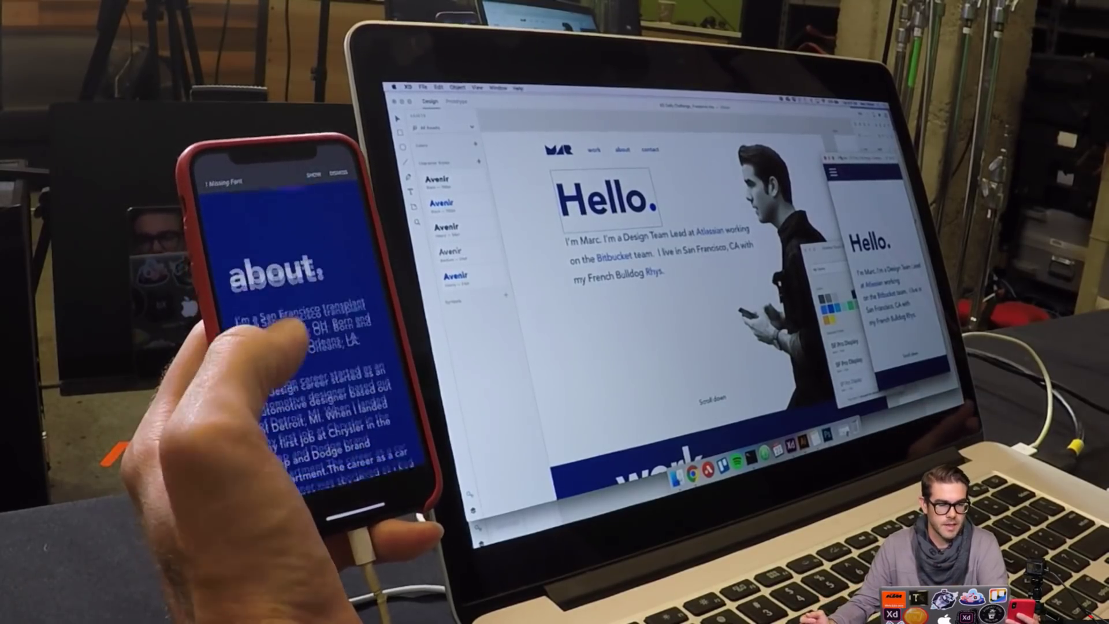
scroll(312, 324, down, 10)
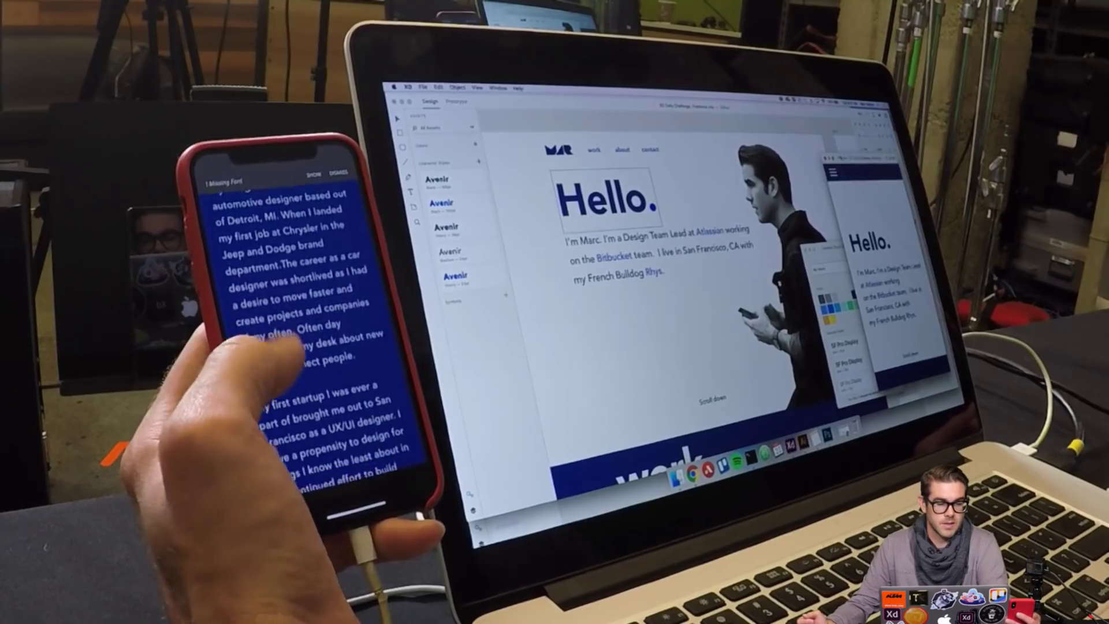
scroll(312, 347, up, 10)
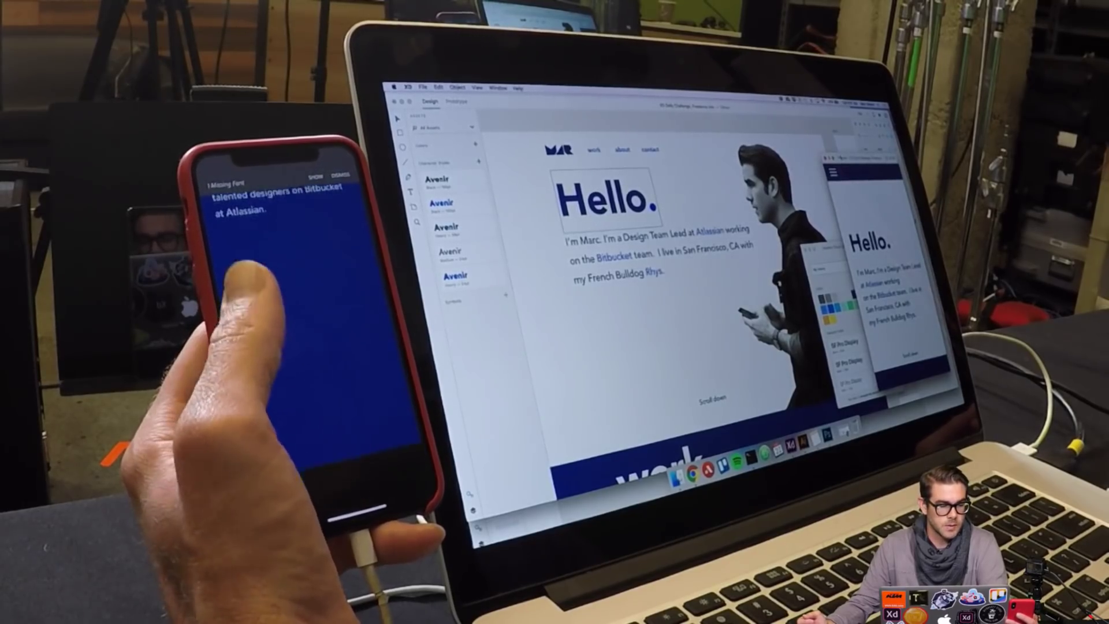
scroll(312, 324, up, 10)
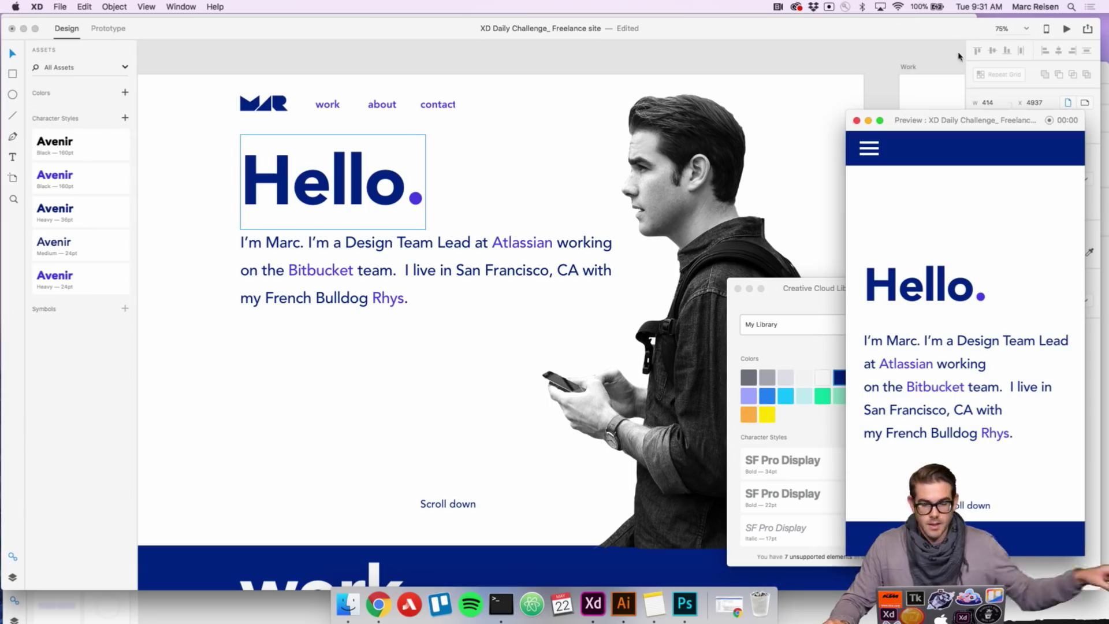
- Close the desktop preview window and bring the tall iPhone artboard into view on the canvas
click(857, 121)
key(super+minus)
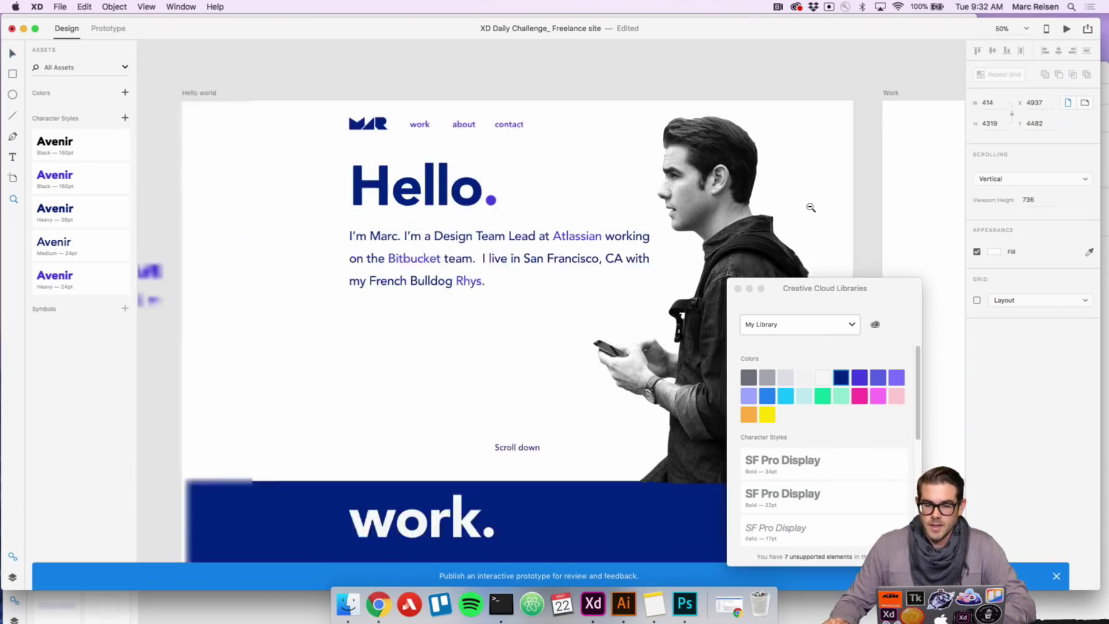
scroll(736, 190, down, 5)
scroll(736, 190, down, 5)
scroll(736, 154, right, 10)
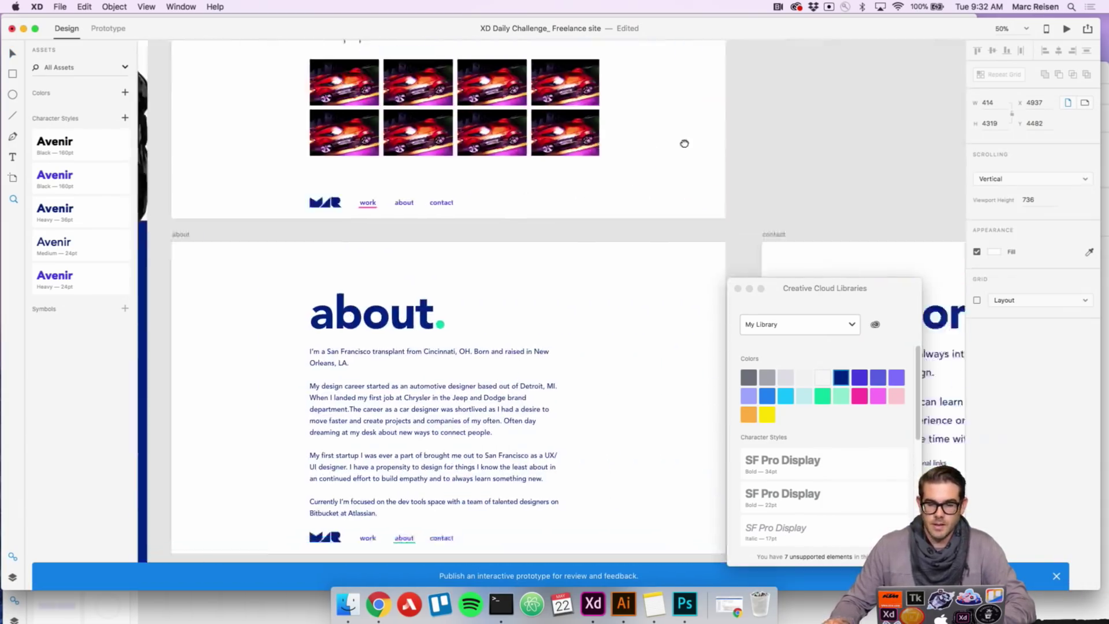
alt+click(739, 162)
scroll(733, 159, down, 5)
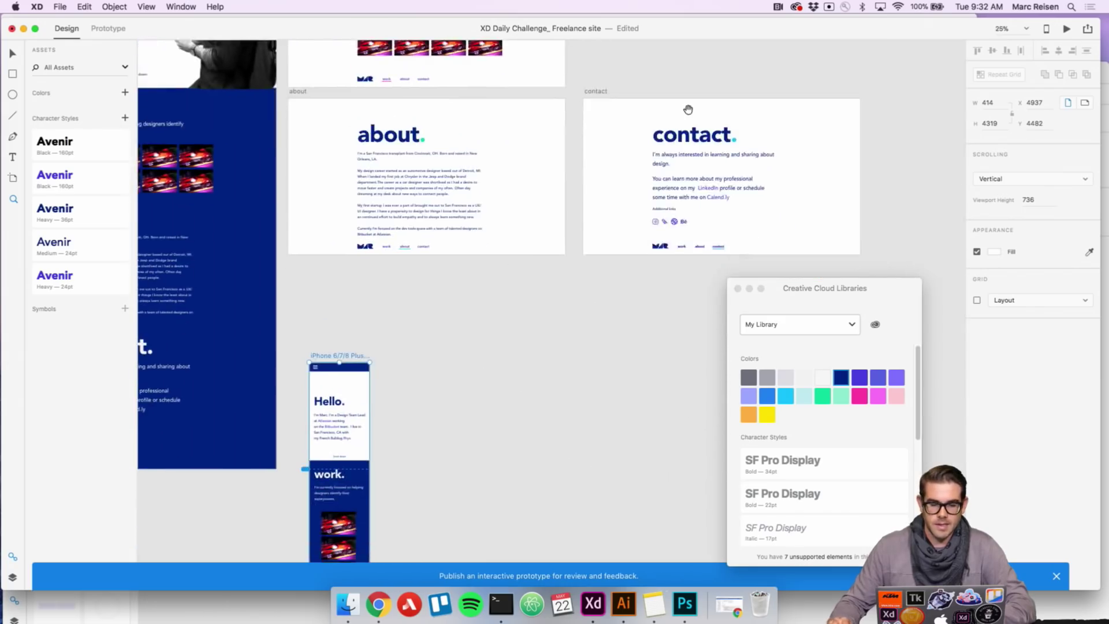
scroll(468, 213, up, 3)
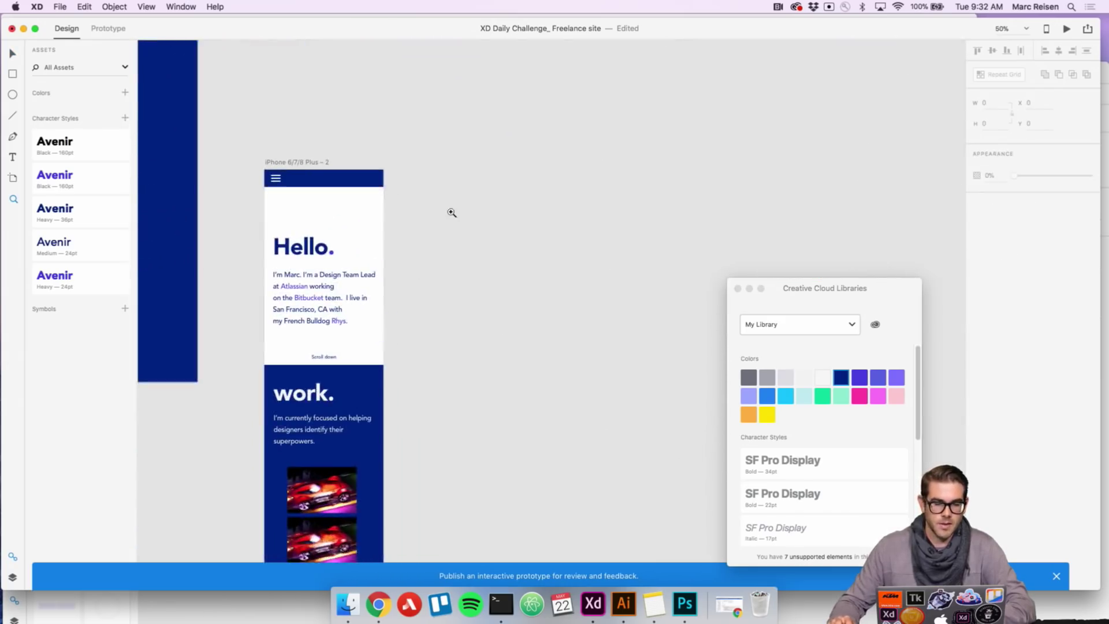
scroll(451, 213, left, 3)
scroll(451, 213, down, 1)
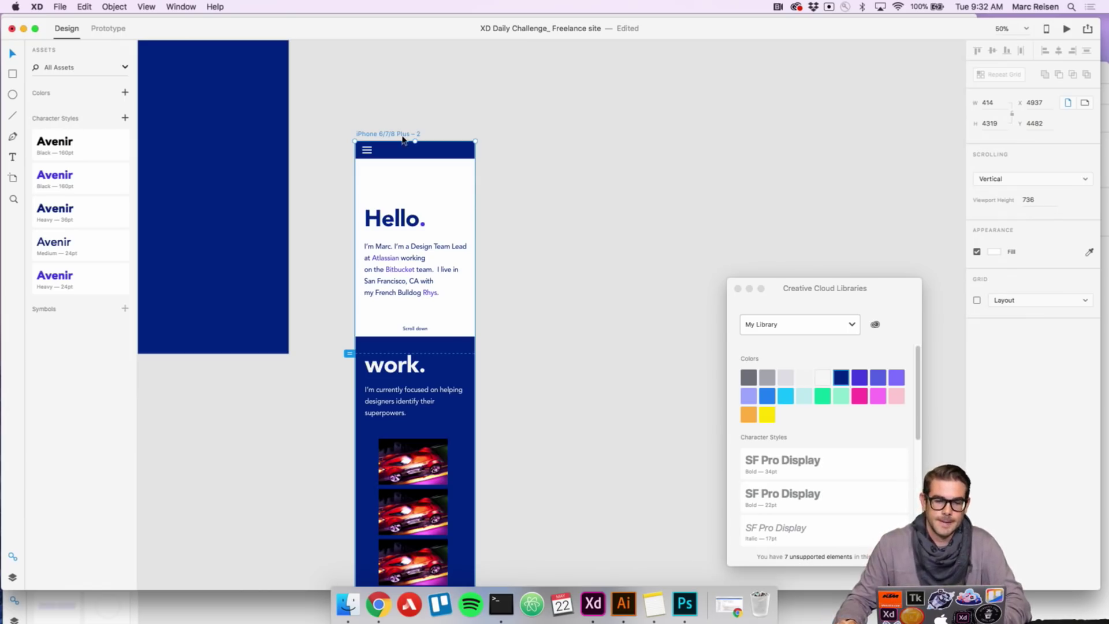
click(60, 6)
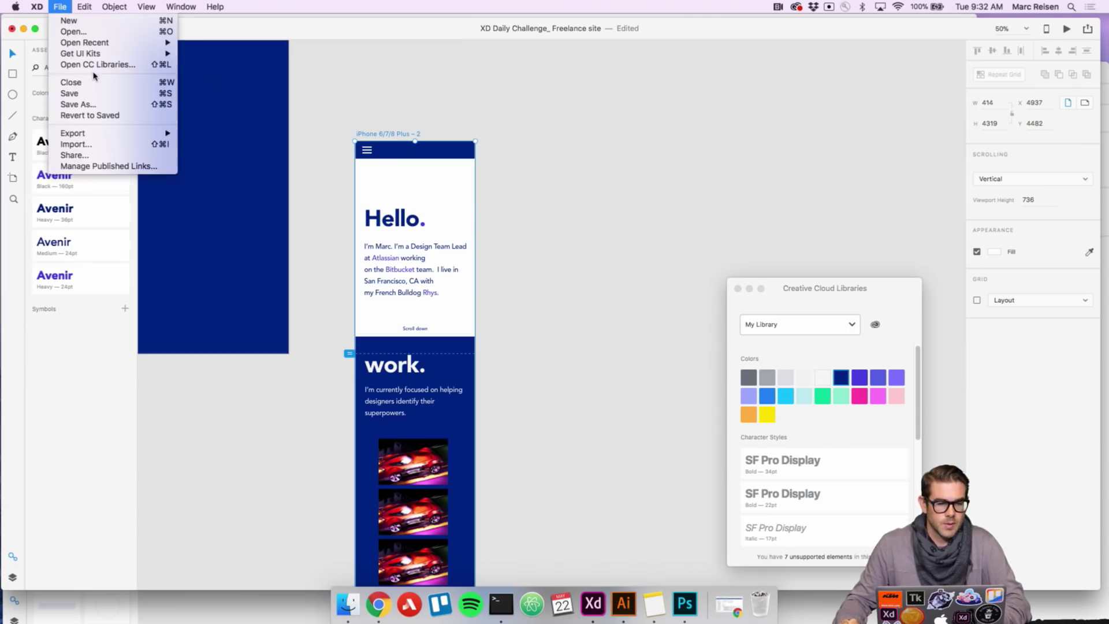
mouse_move(105, 133)
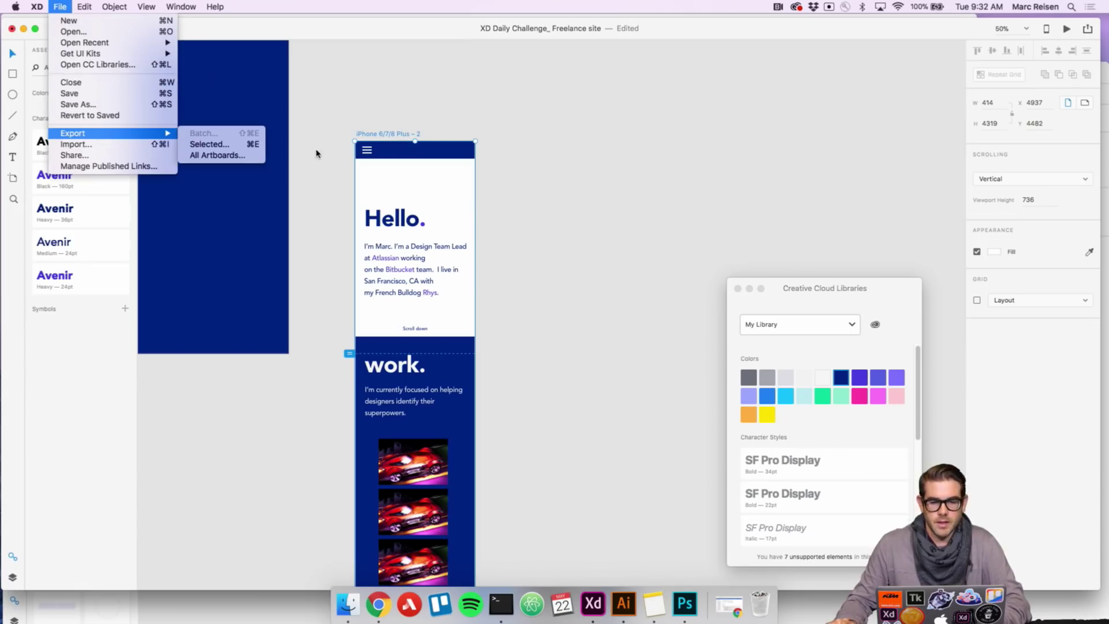
click(353, 128)
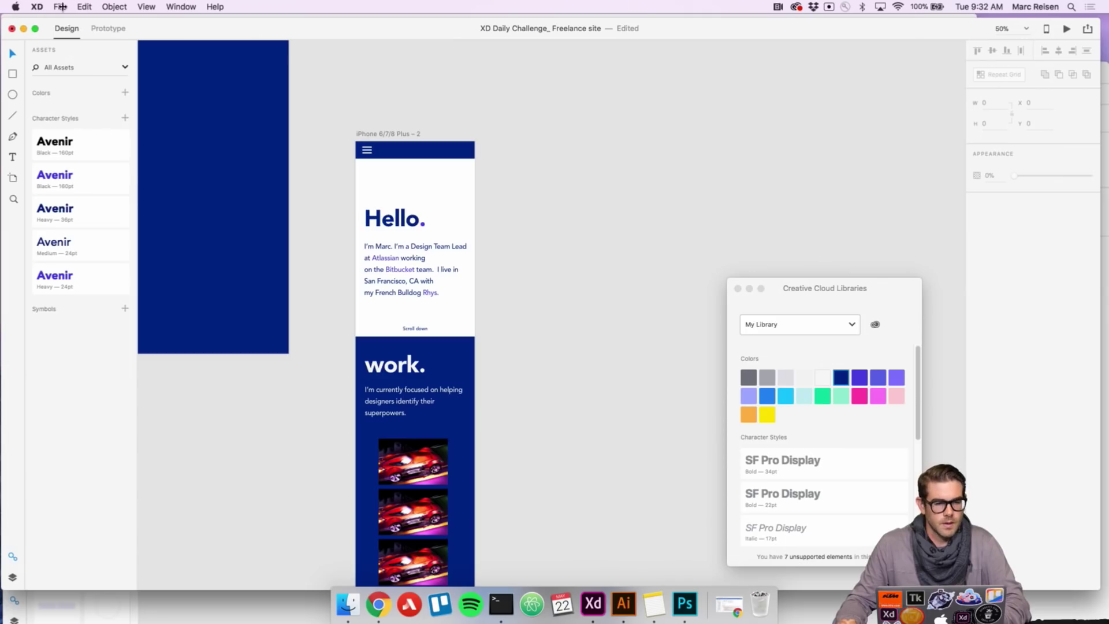
click(60, 7)
mouse_move(84, 134)
click(321, 131)
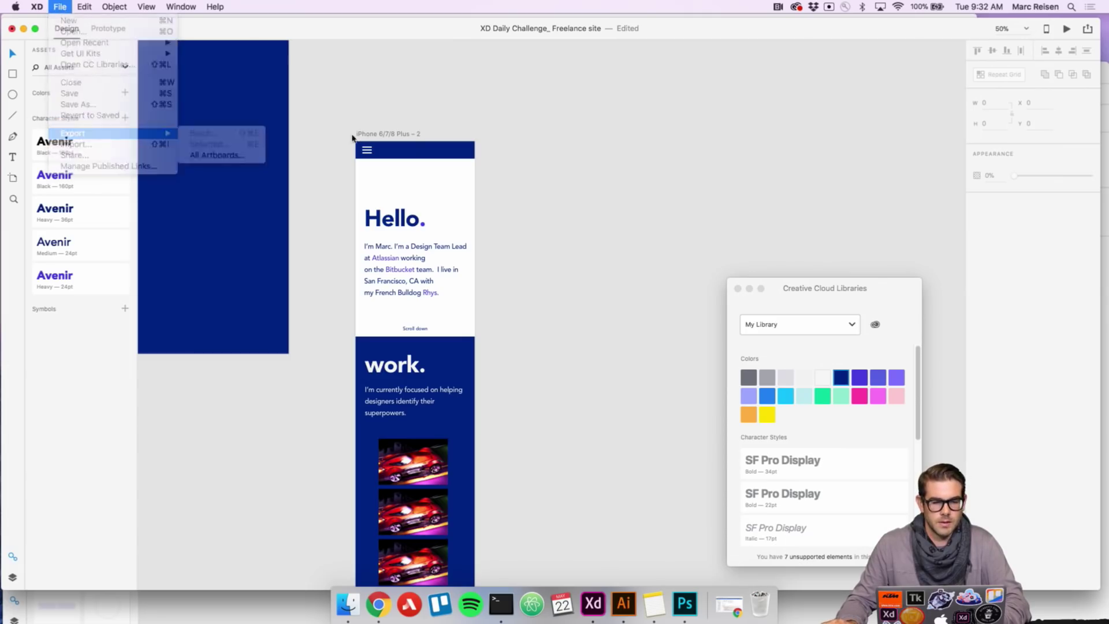
- Export the selected iPhone artboard as a PNG named Freelance_responsive into the Freelance_website folder, using the Design export setting
click(370, 134)
click(60, 6)
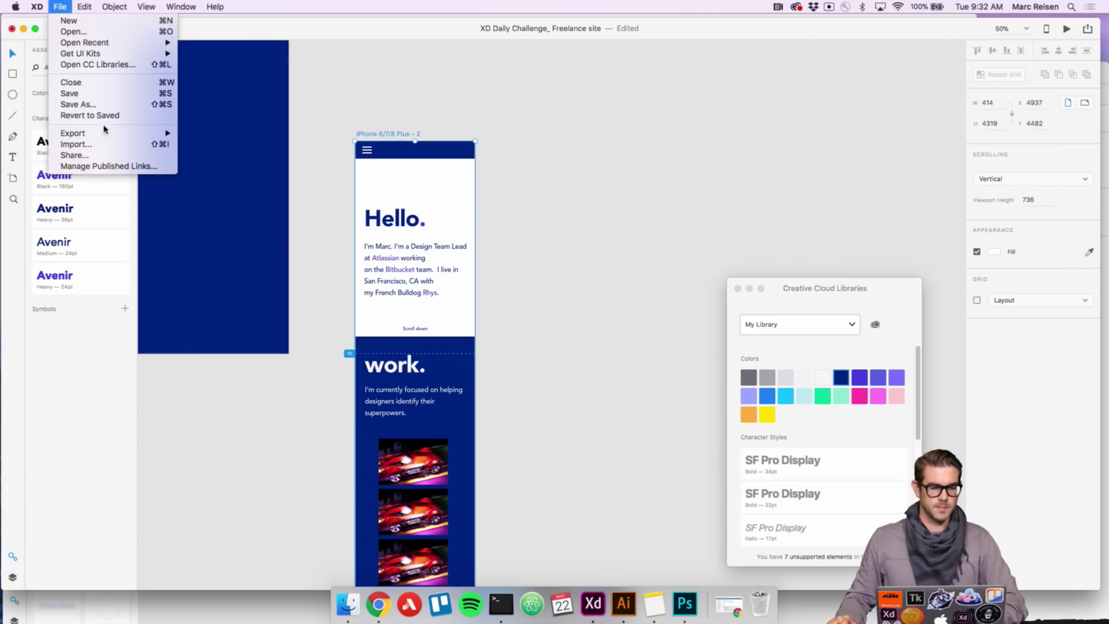
mouse_move(116, 134)
click(208, 147)
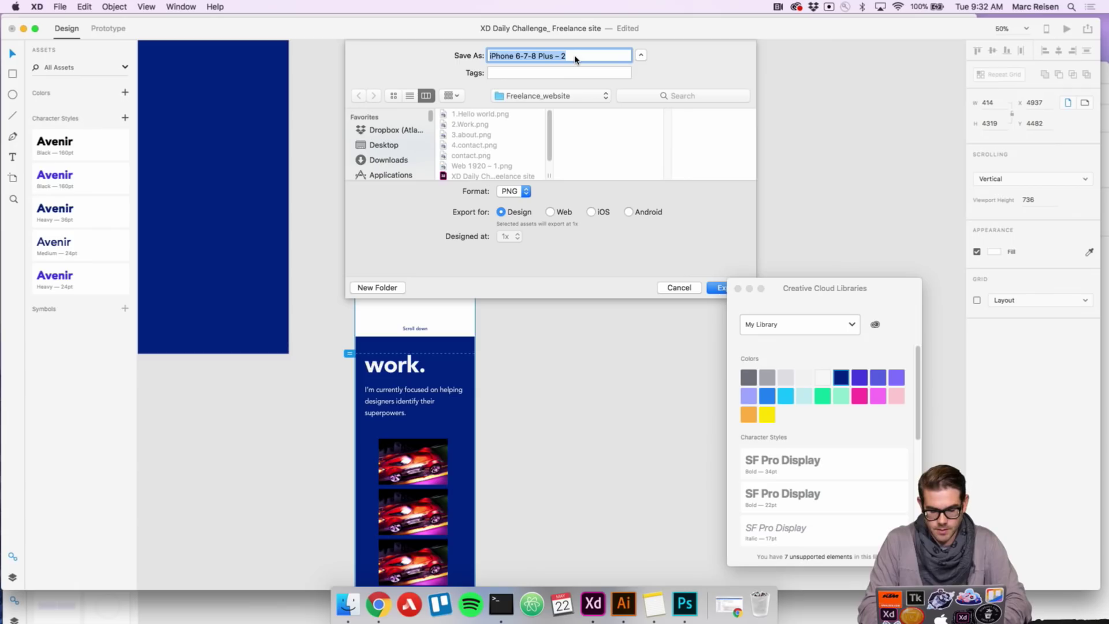
text(Freelance_responsive)
click(717, 288)
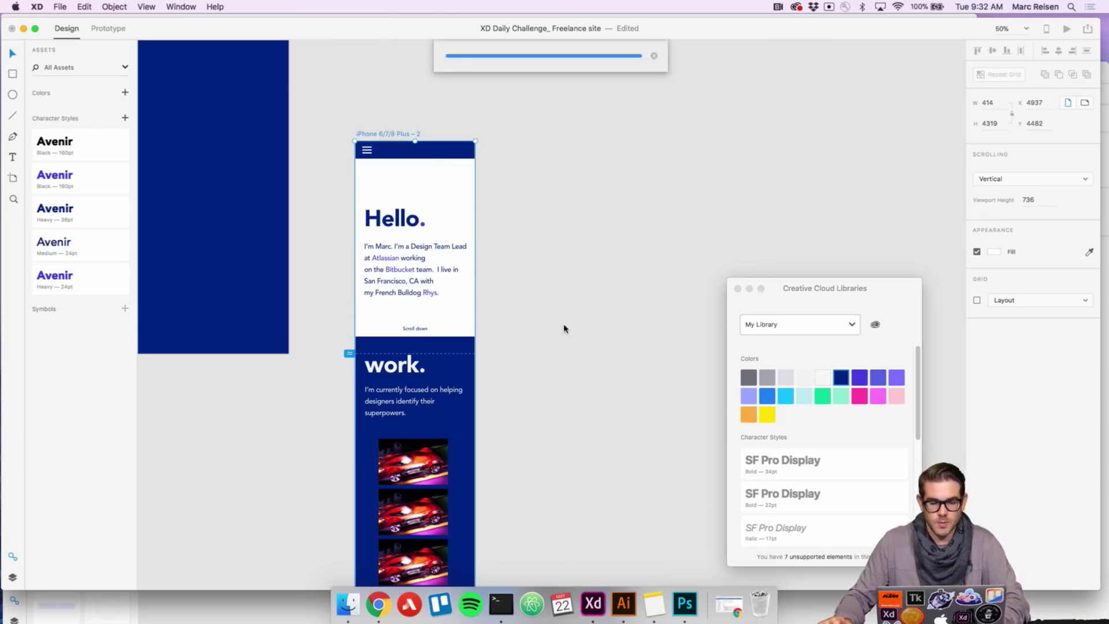
- Switch to Chrome and open the XD Daily Challenge project from the account's Behance profile
key(super+Tab)
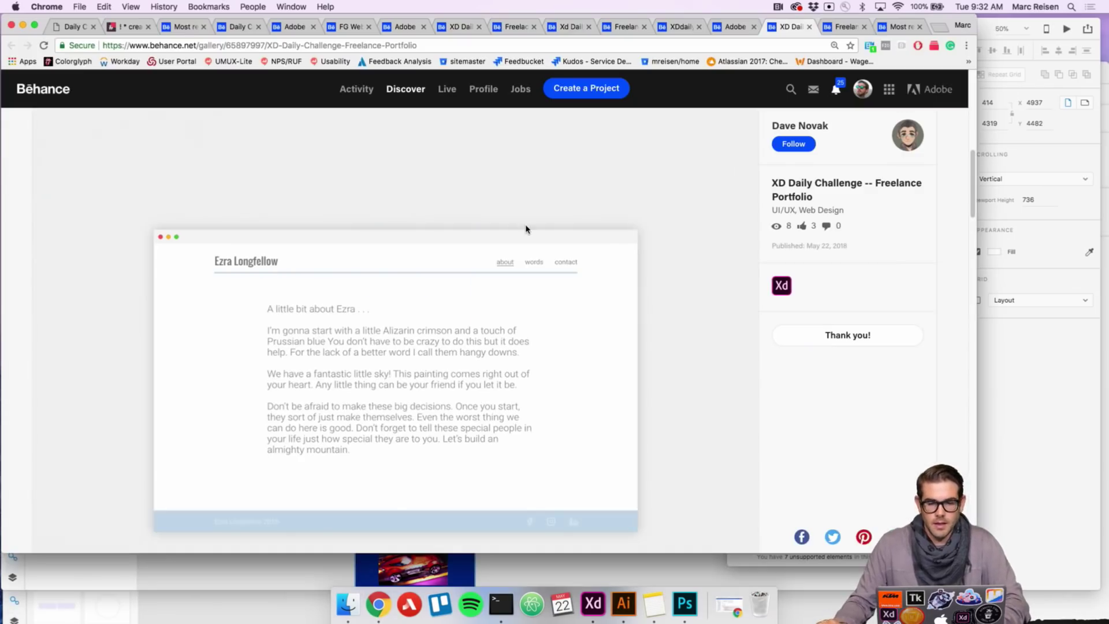
click(863, 92)
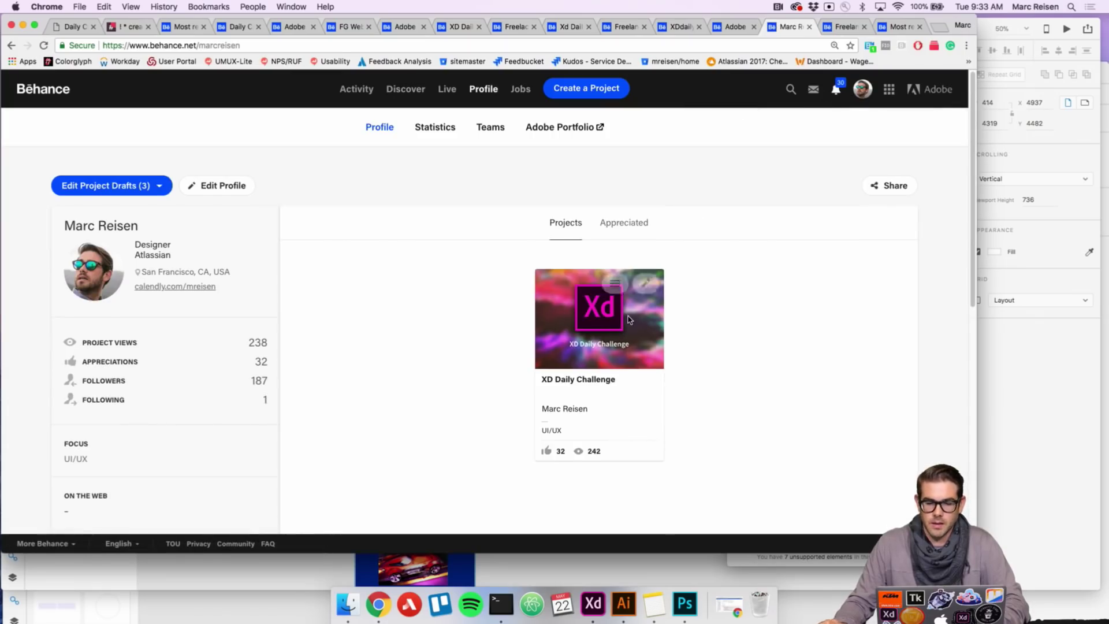
click(629, 320)
- Look through the project's published designs, including the Hello and work pages, down to the comments section
scroll(604, 297, down, 1)
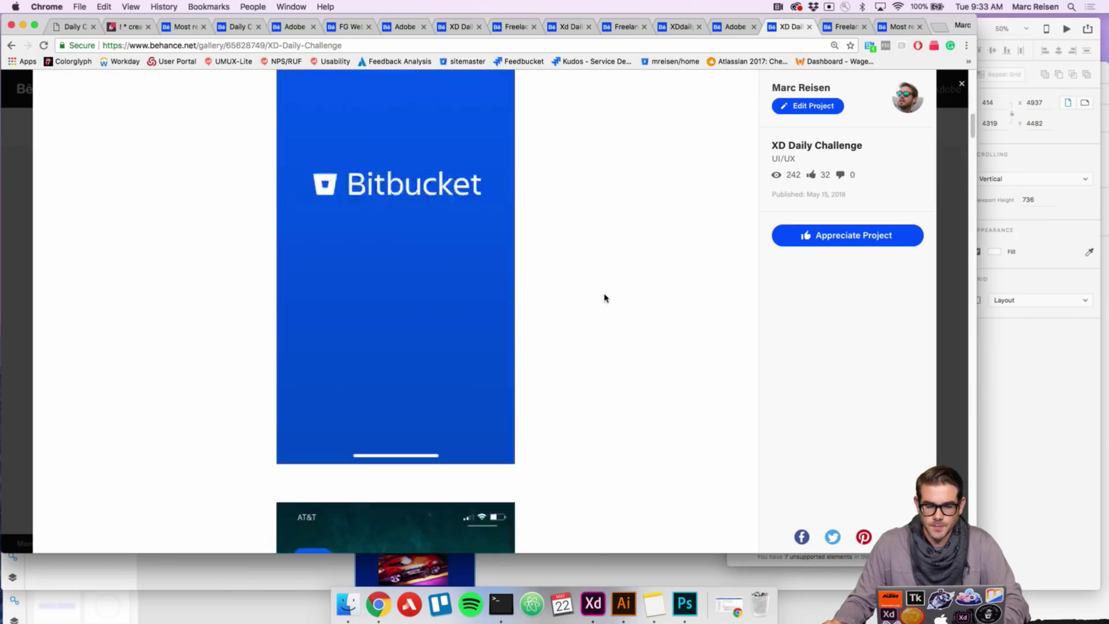
scroll(605, 297, down, 15)
scroll(605, 297, down, 15)
scroll(606, 297, down, 15)
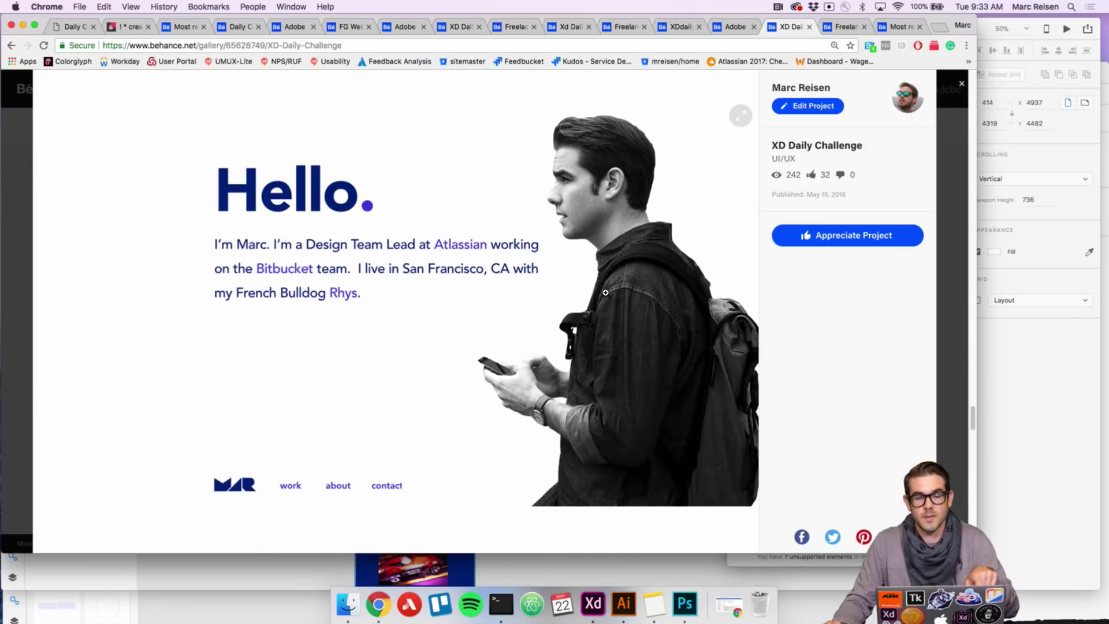
scroll(606, 292, down, 10)
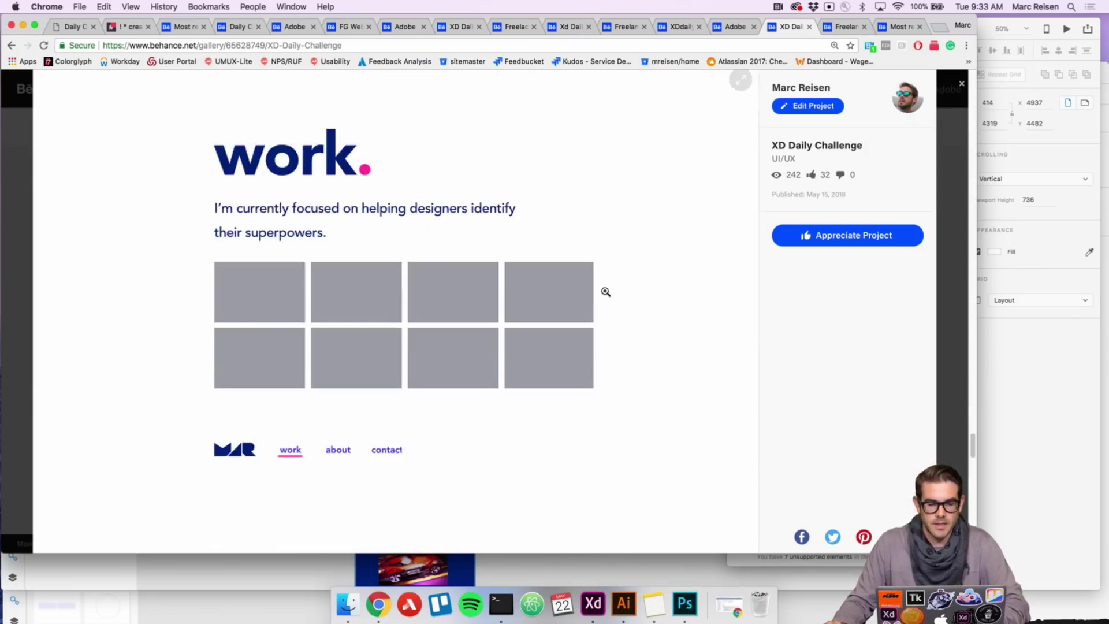
scroll(606, 292, down, 15)
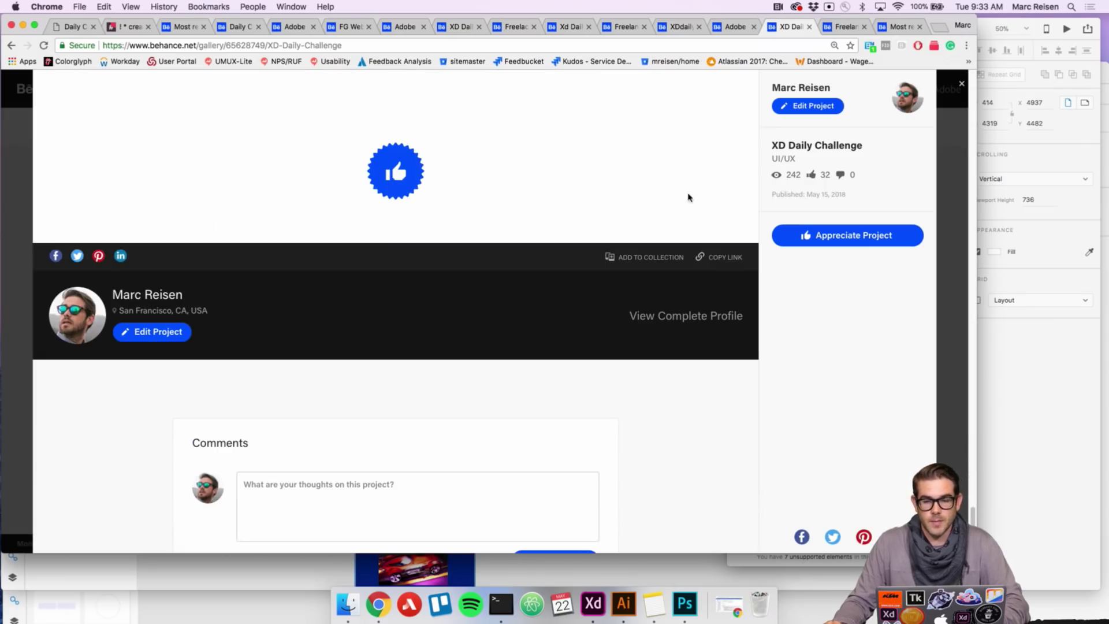
- Open the project for editing and upload Freelance_responsive.png from the Freelance_website folder
click(808, 107)
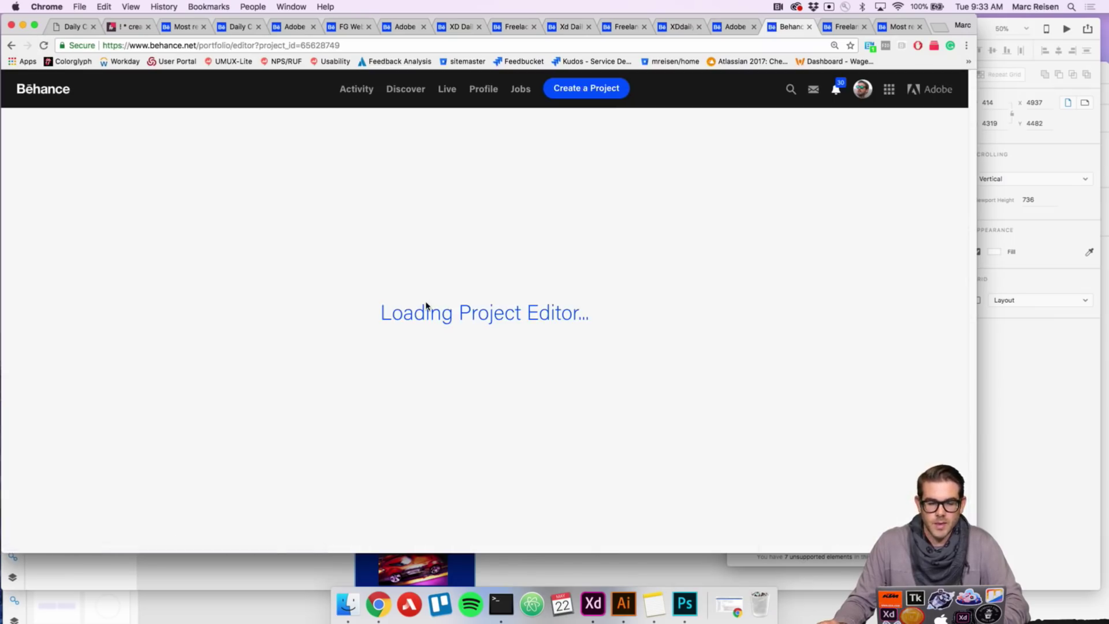
click(106, 219)
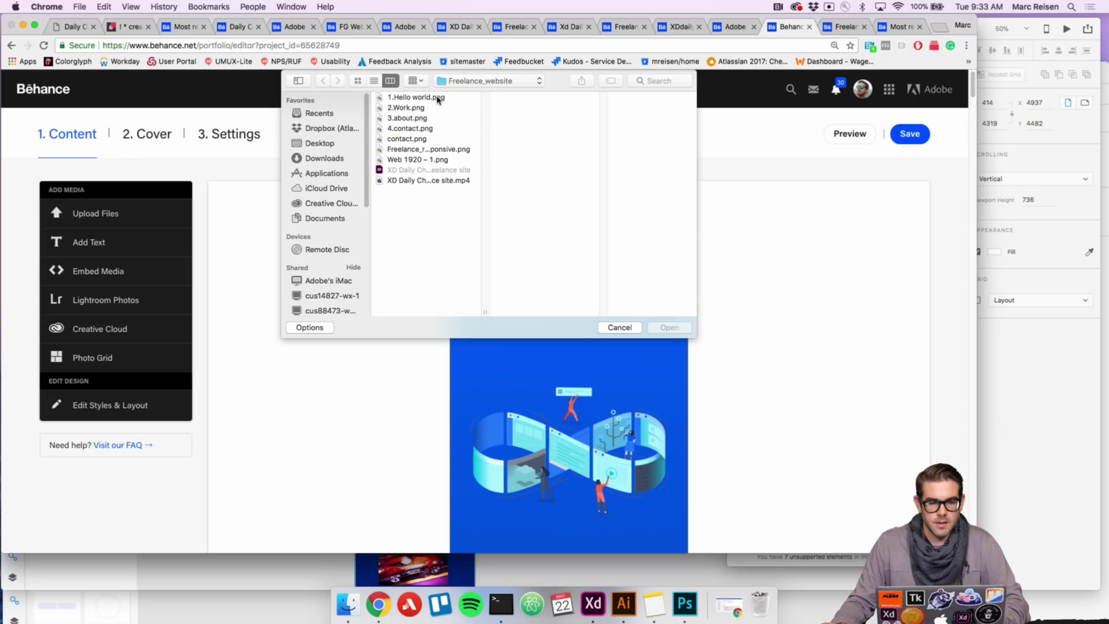
click(437, 150)
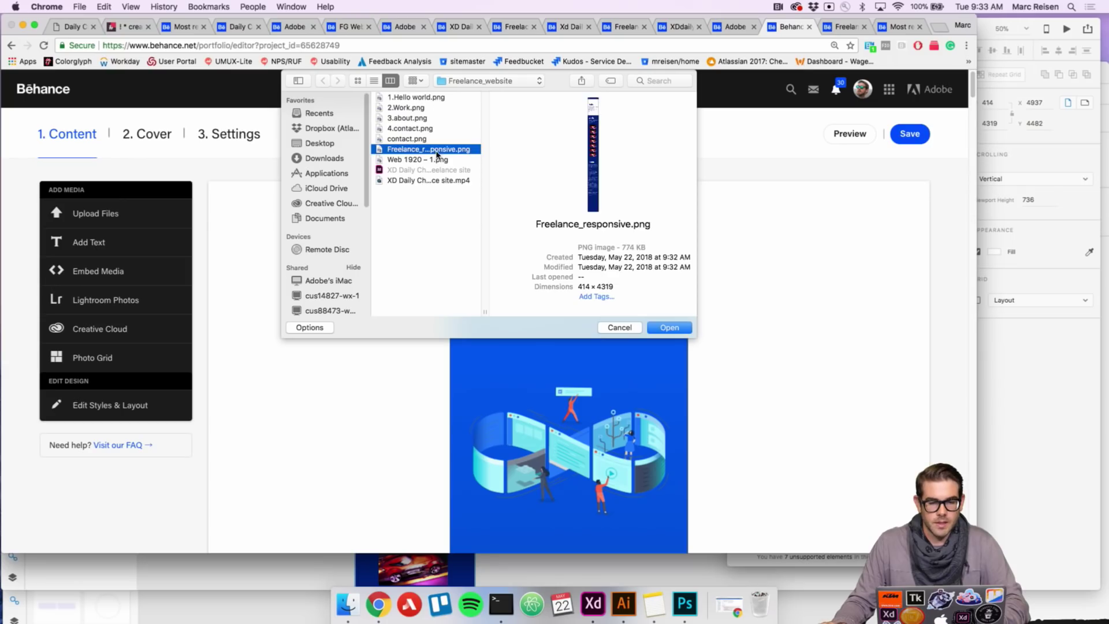
click(670, 327)
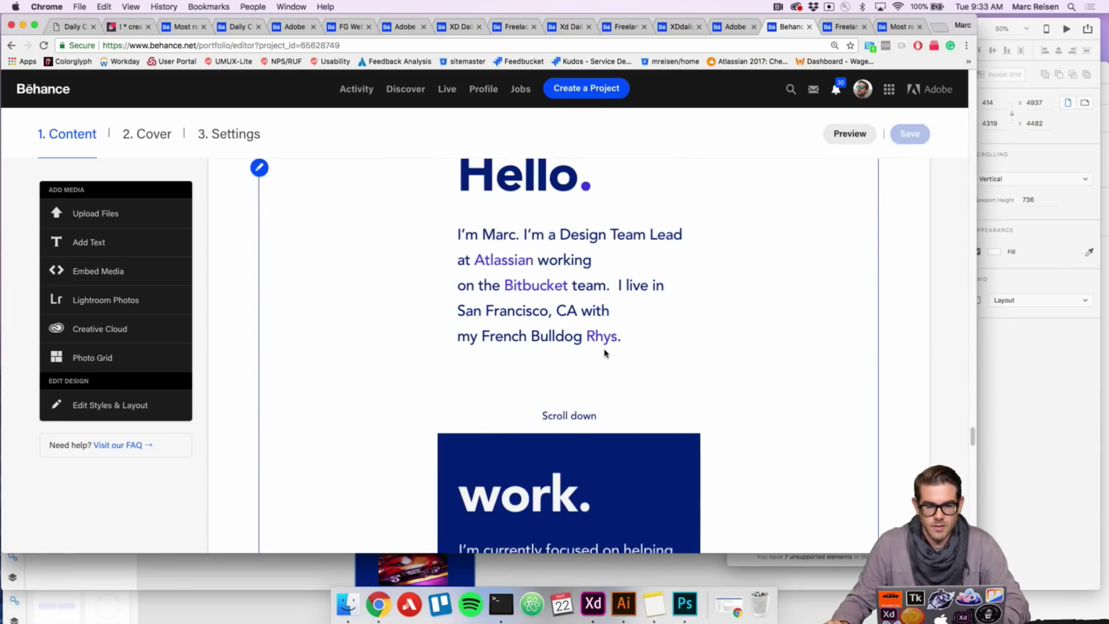
- Check the uploaded iPhone design down to its end and save the project
scroll(585, 369, down, 15)
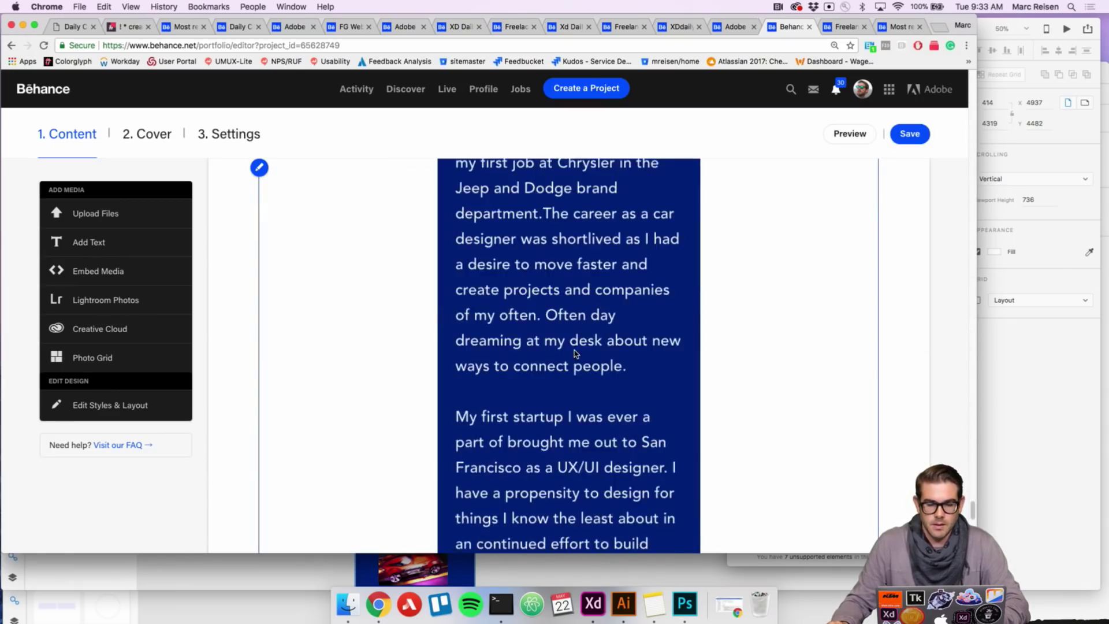
scroll(596, 354, down, 5)
click(900, 142)
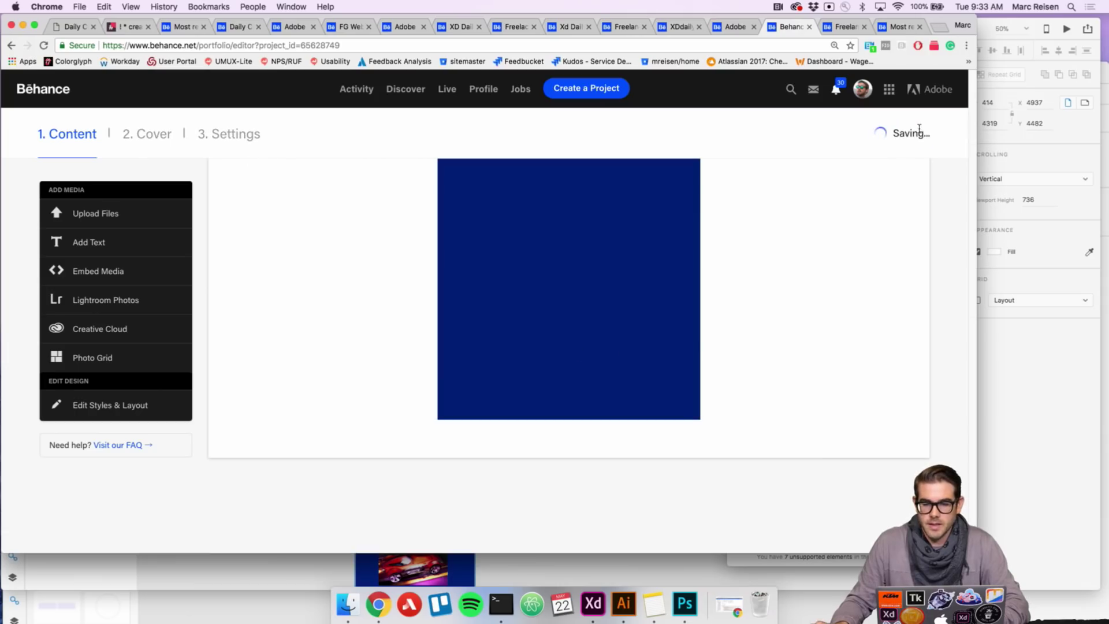
- Open the project settings and show the discoverability options with the project description and keywords
click(219, 139)
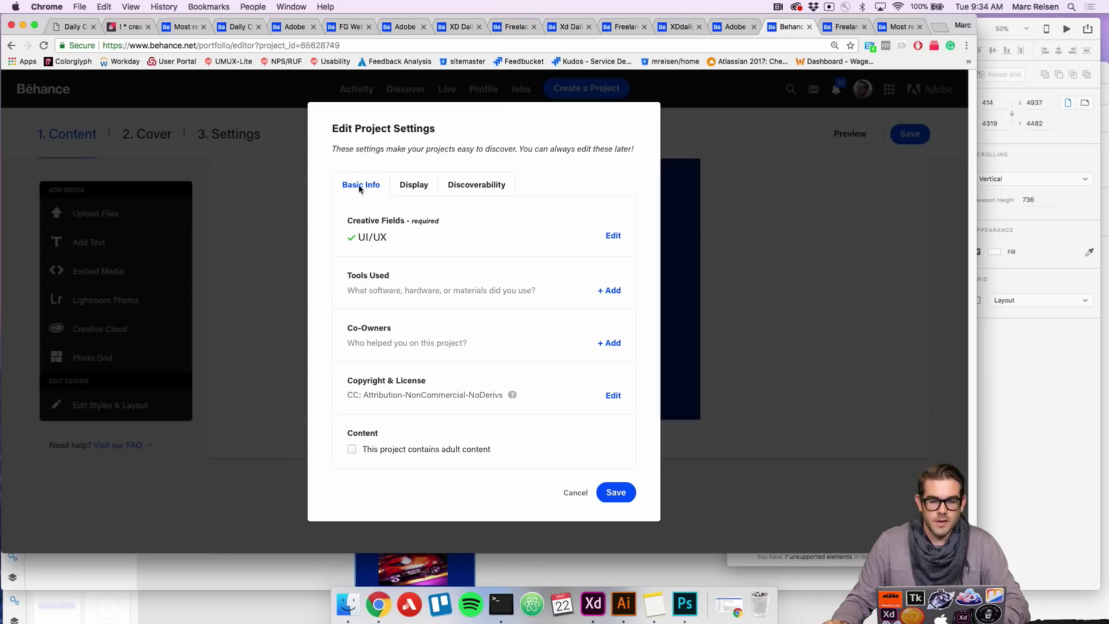
click(492, 186)
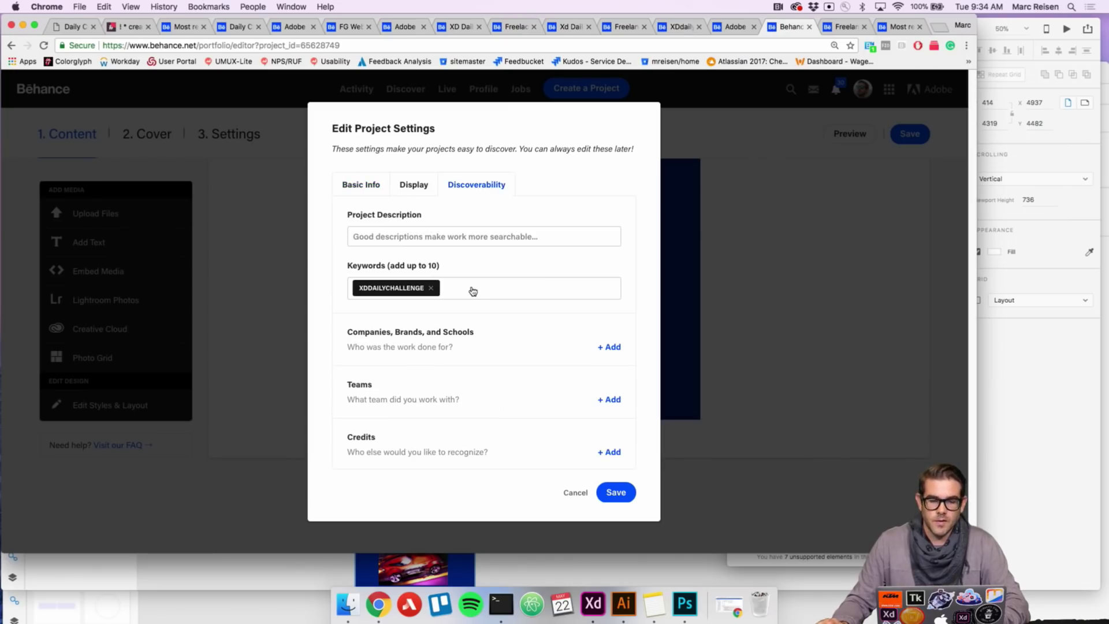